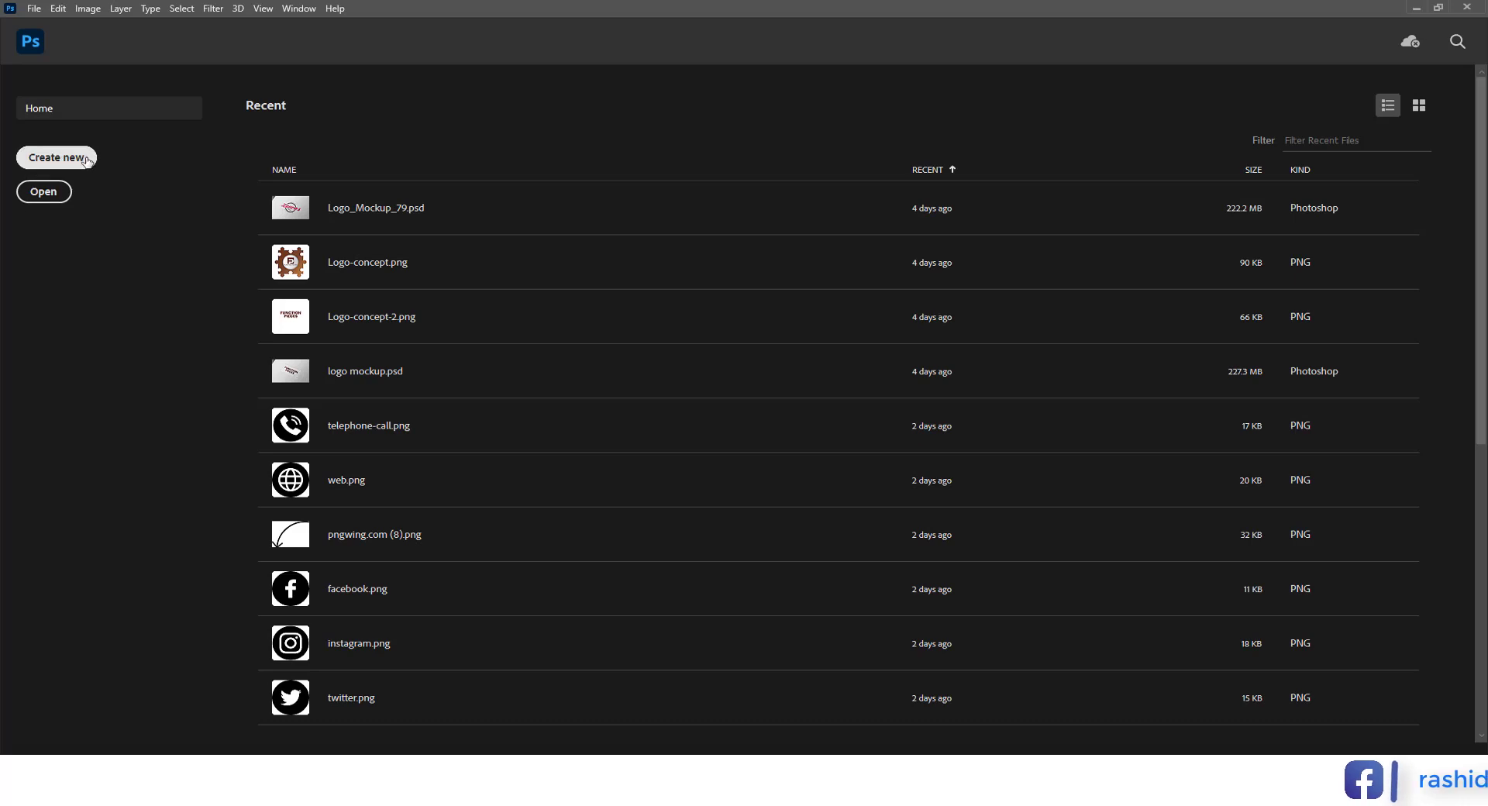
Create a 1080 × 1080 px, 72 ppi document named Style post and unlock its background layer
left_click(88, 159)
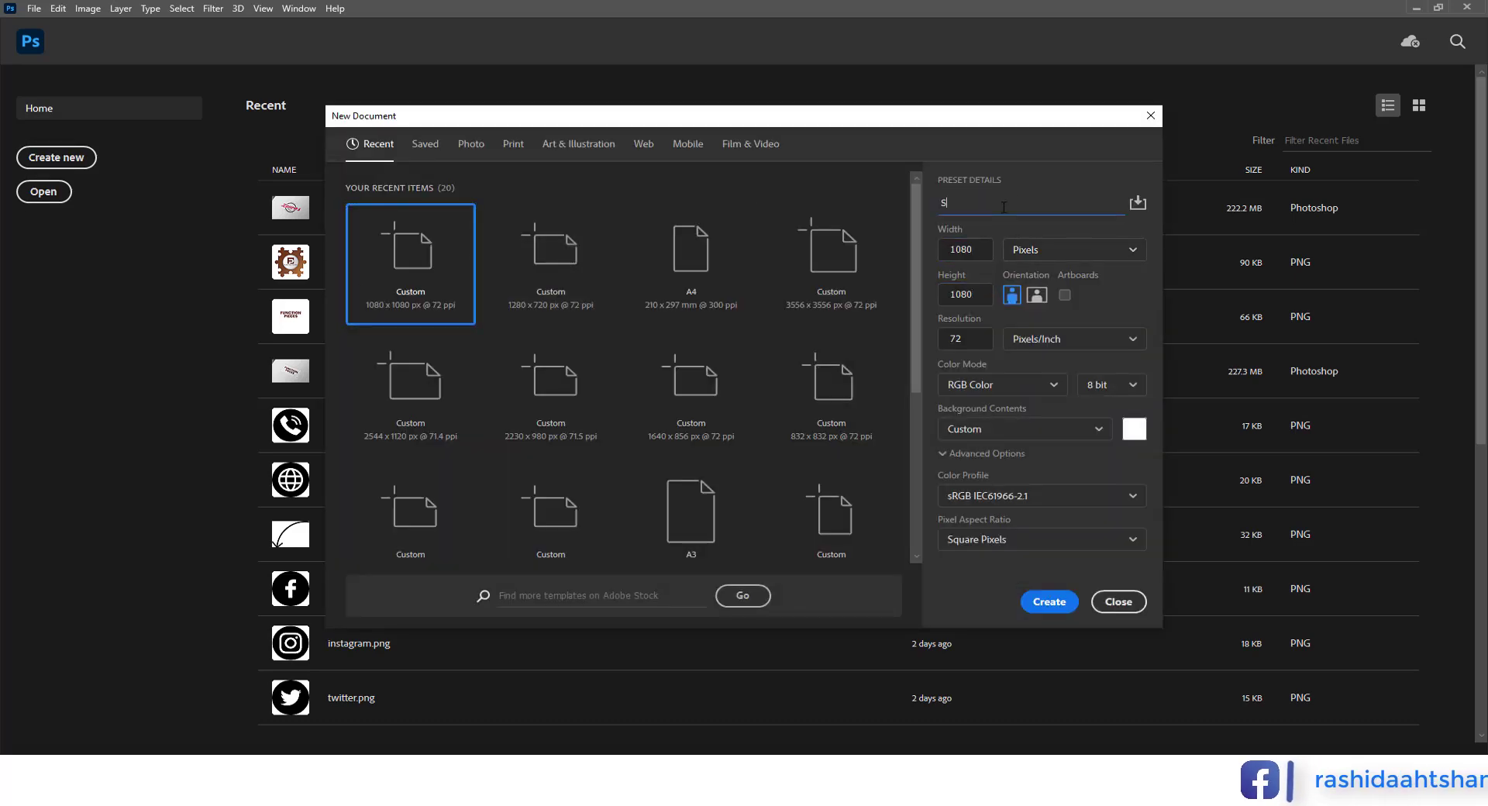
key("Return")
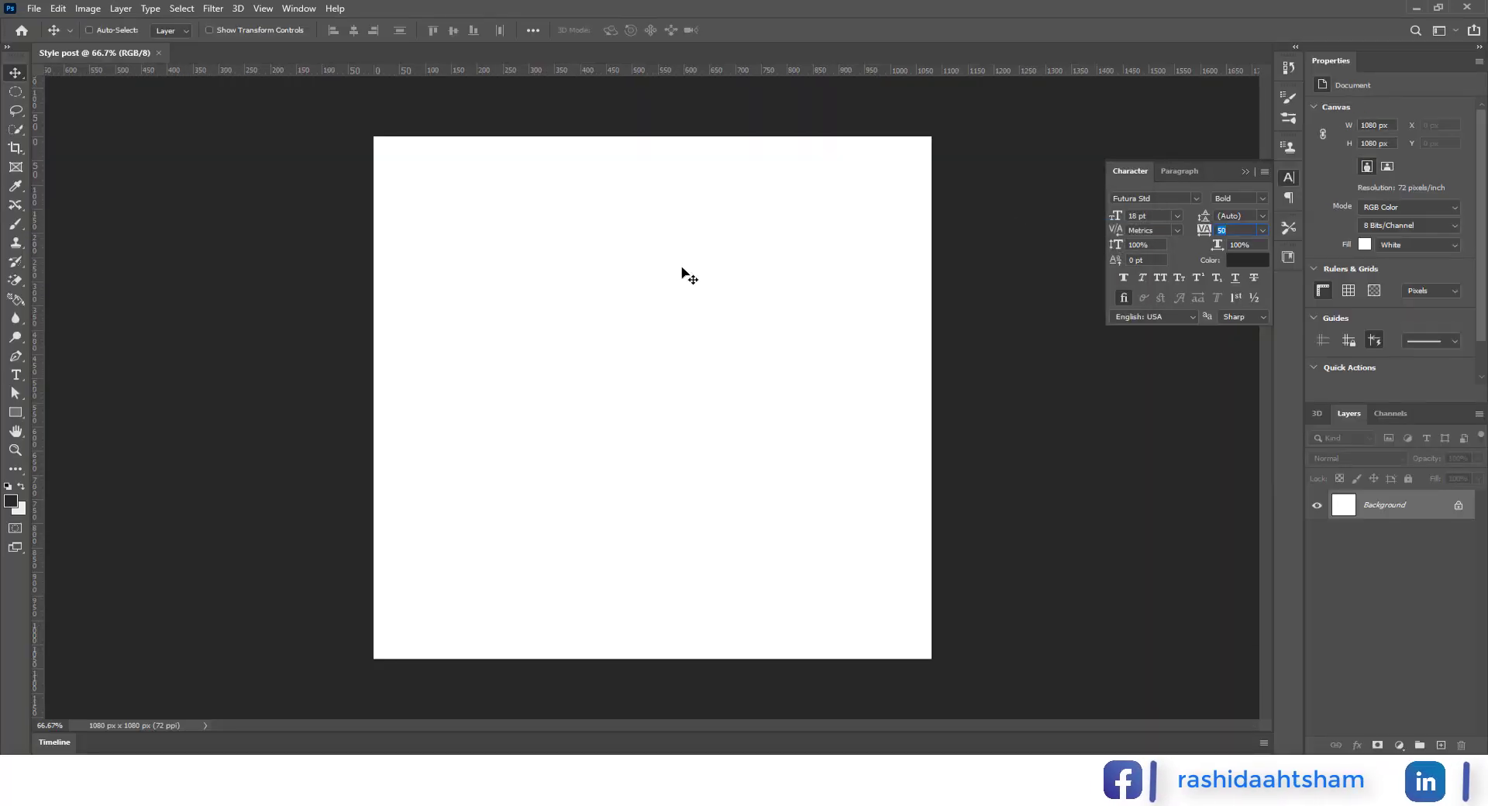
left_click(1432, 510)
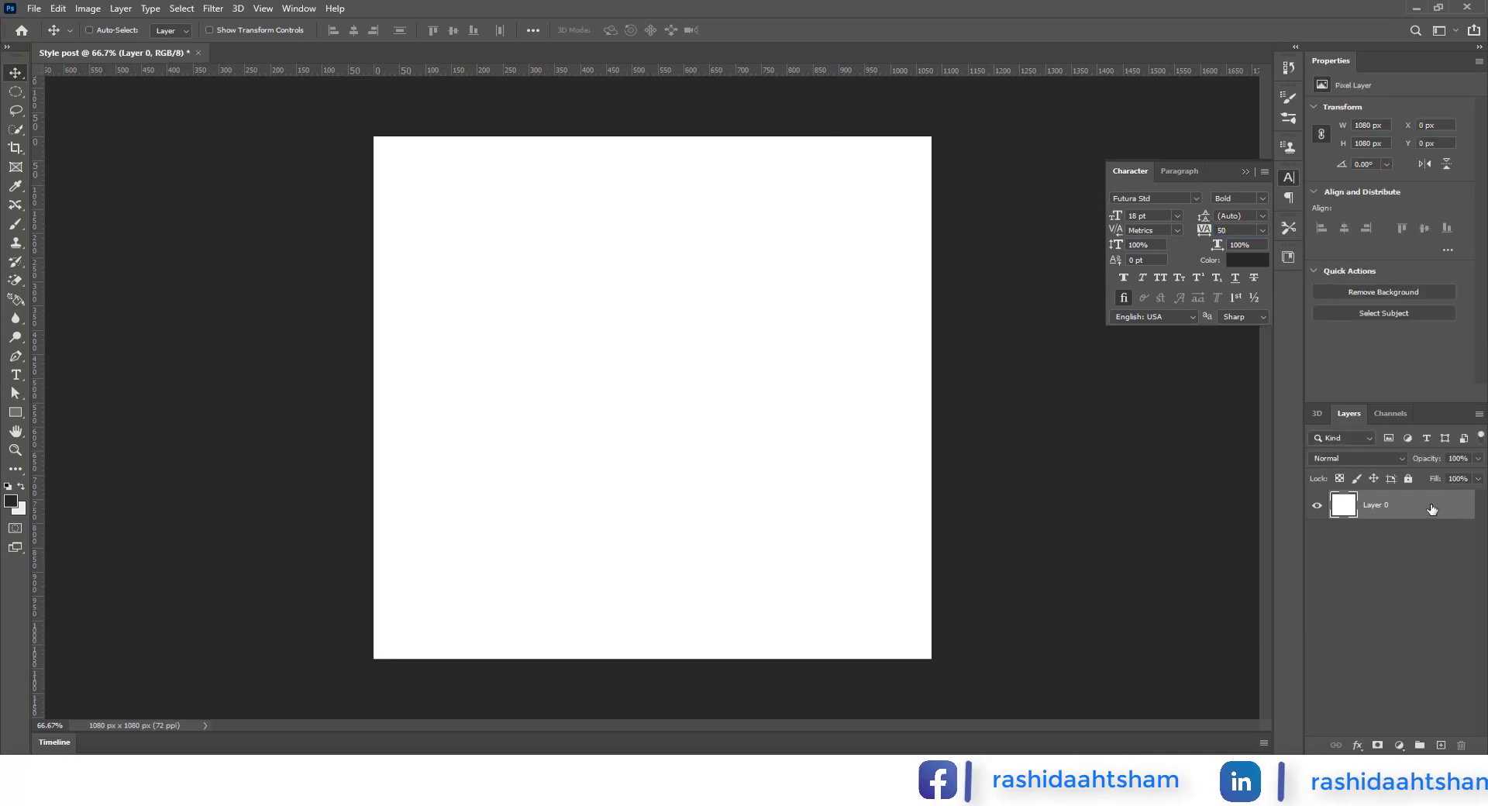
Add a gradient overlay to the unlocked background layer and set its opacity to 97%
double_click(1432, 509)
left_click(911, 568)
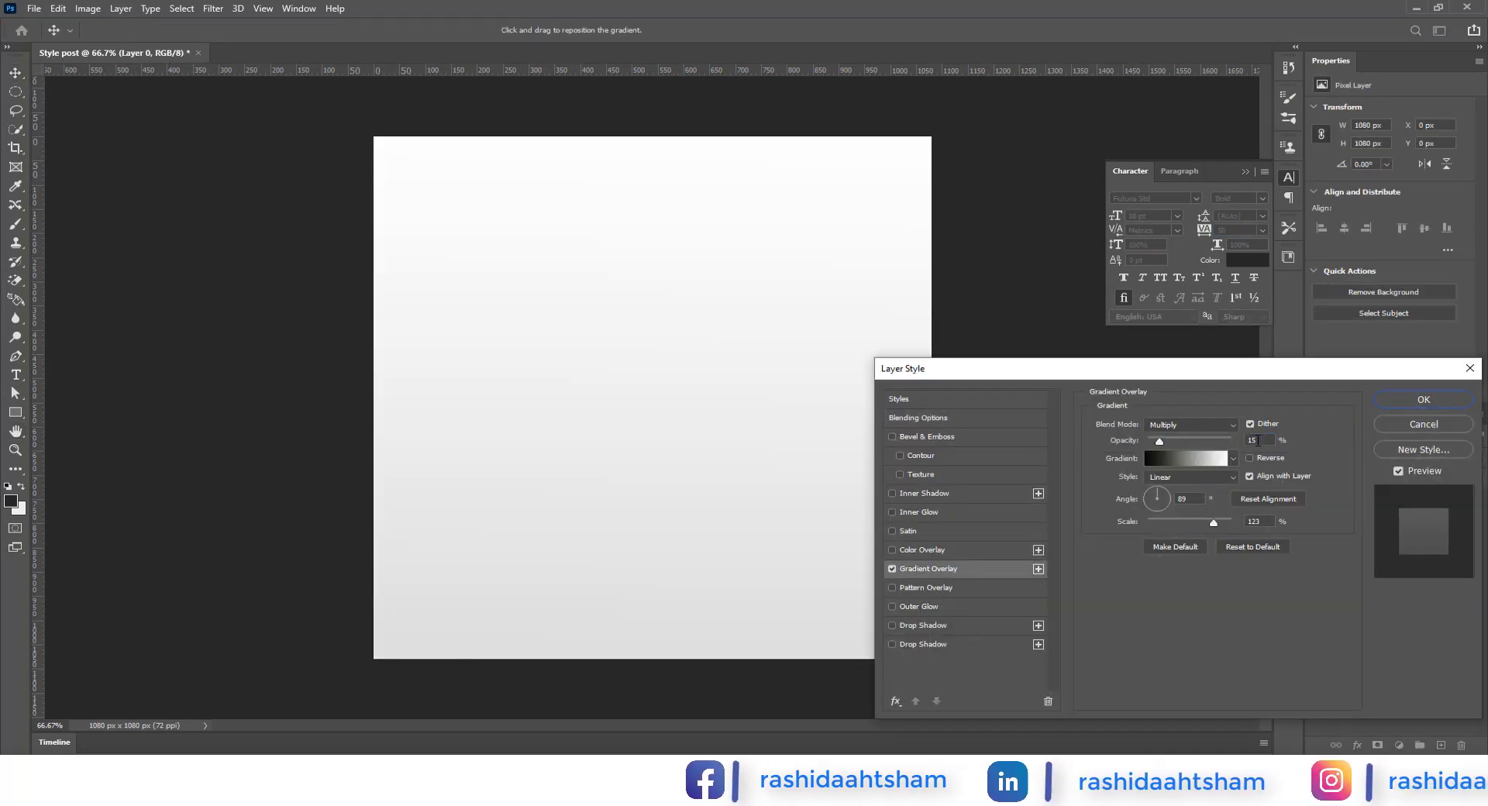
double_click(1256, 440)
type("97")
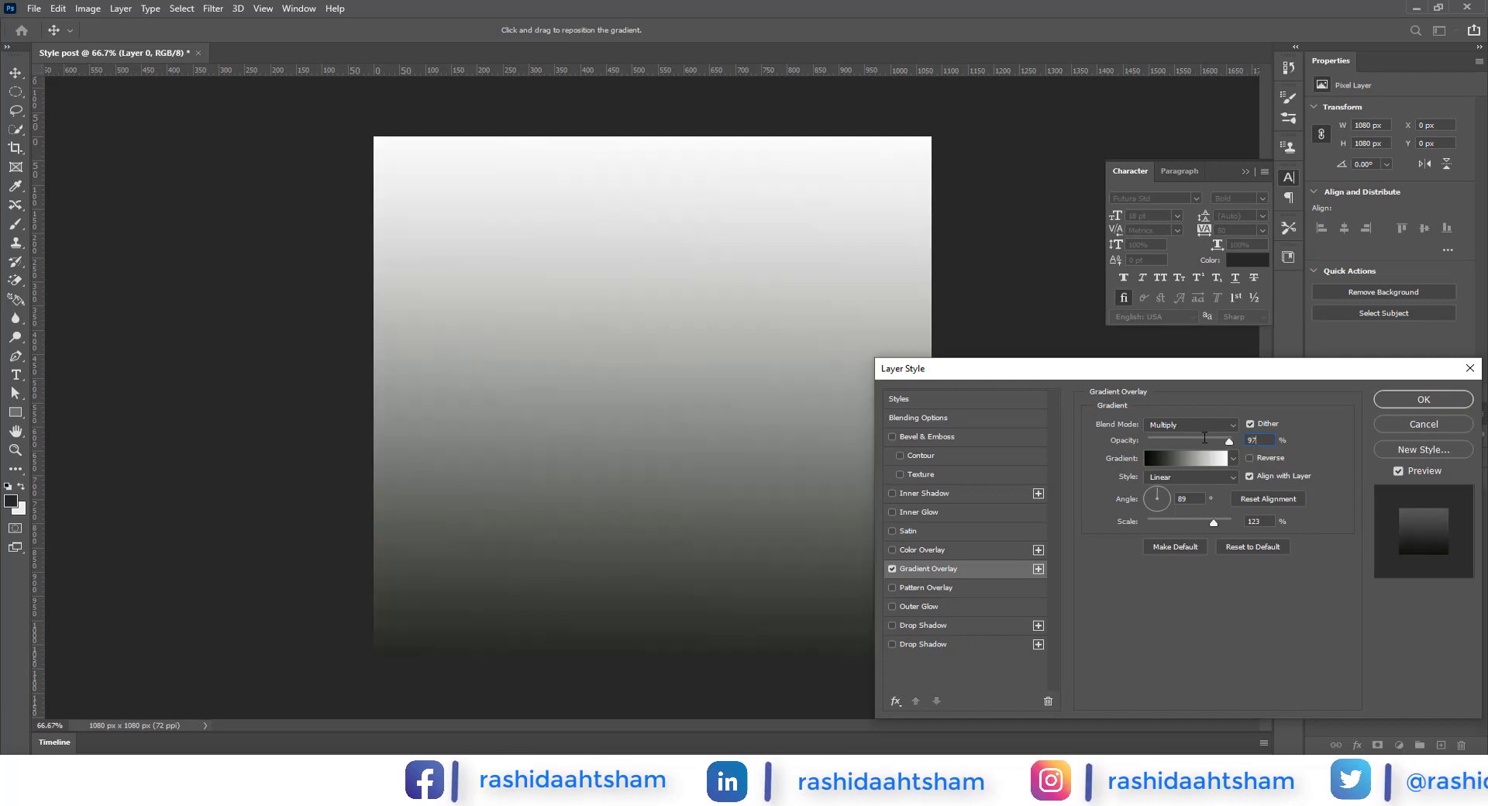
Set the gradient's white stop to color 3d3d3d at location 98% and the overlay's angle to 133°
left_click(1186, 458)
left_click(1003, 463)
left_click(1074, 524)
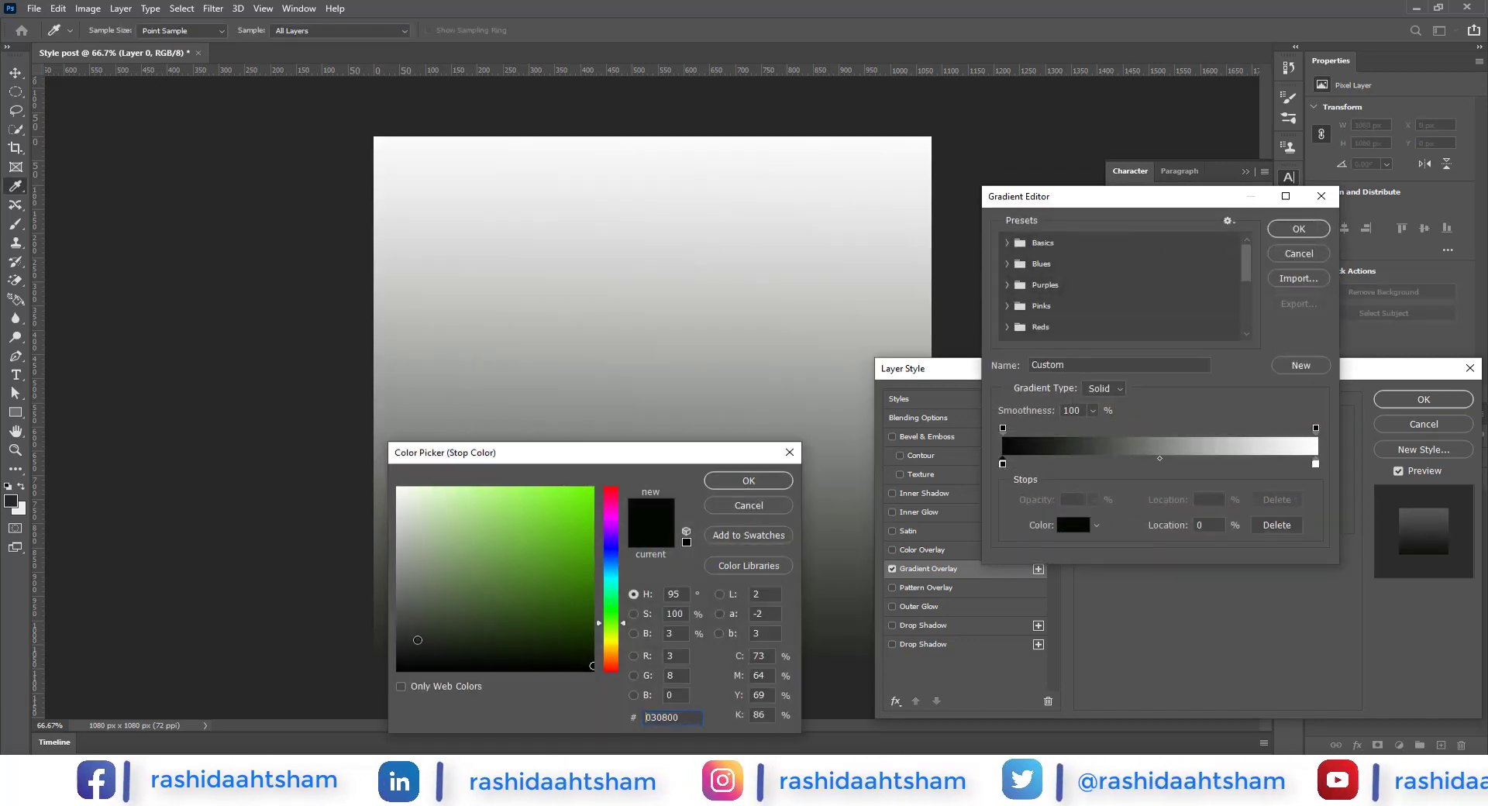
left_click(789, 452)
left_click_drag(1315, 464, 1310, 463)
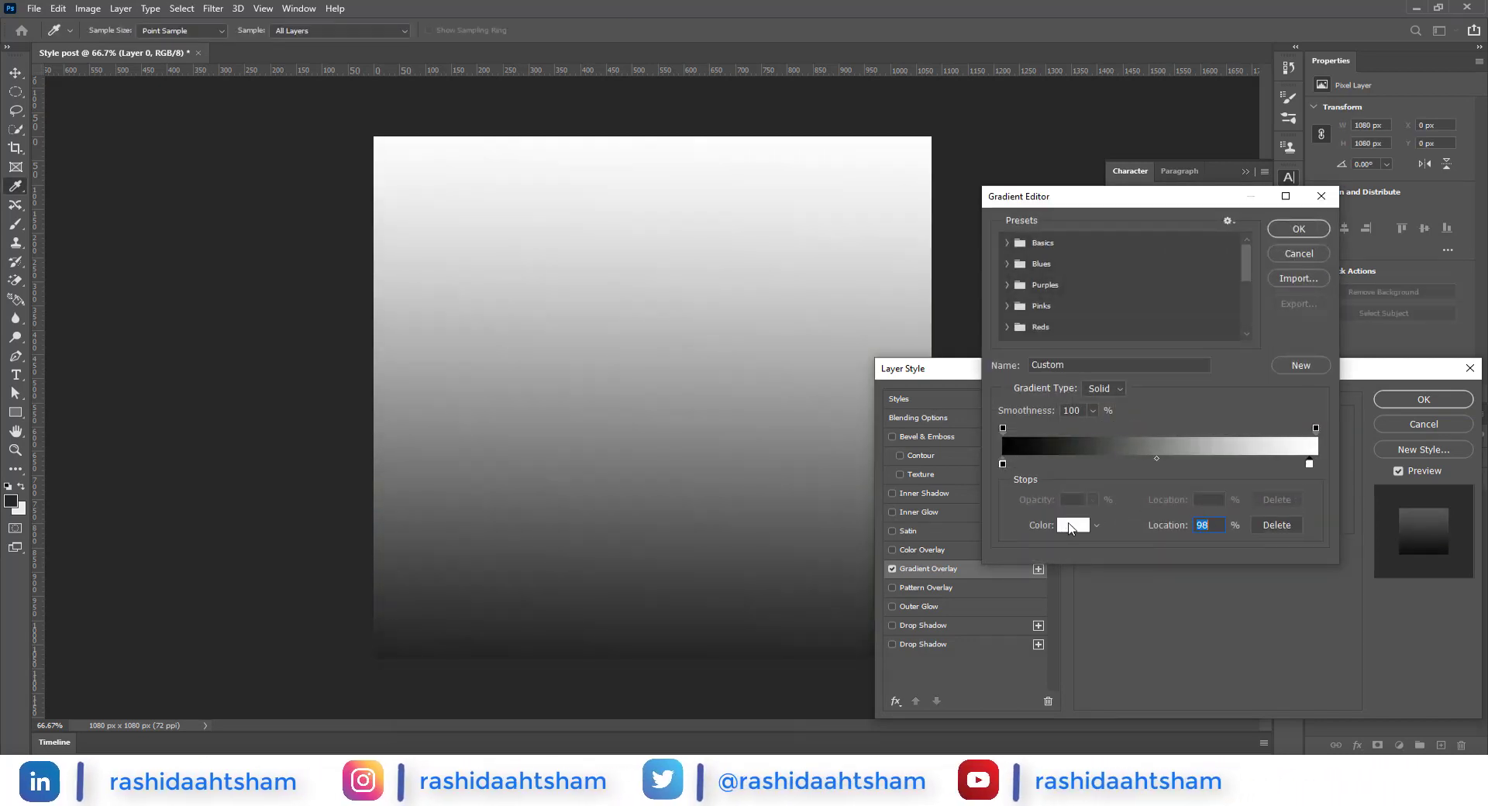
left_click(1072, 524)
type("003d3d")
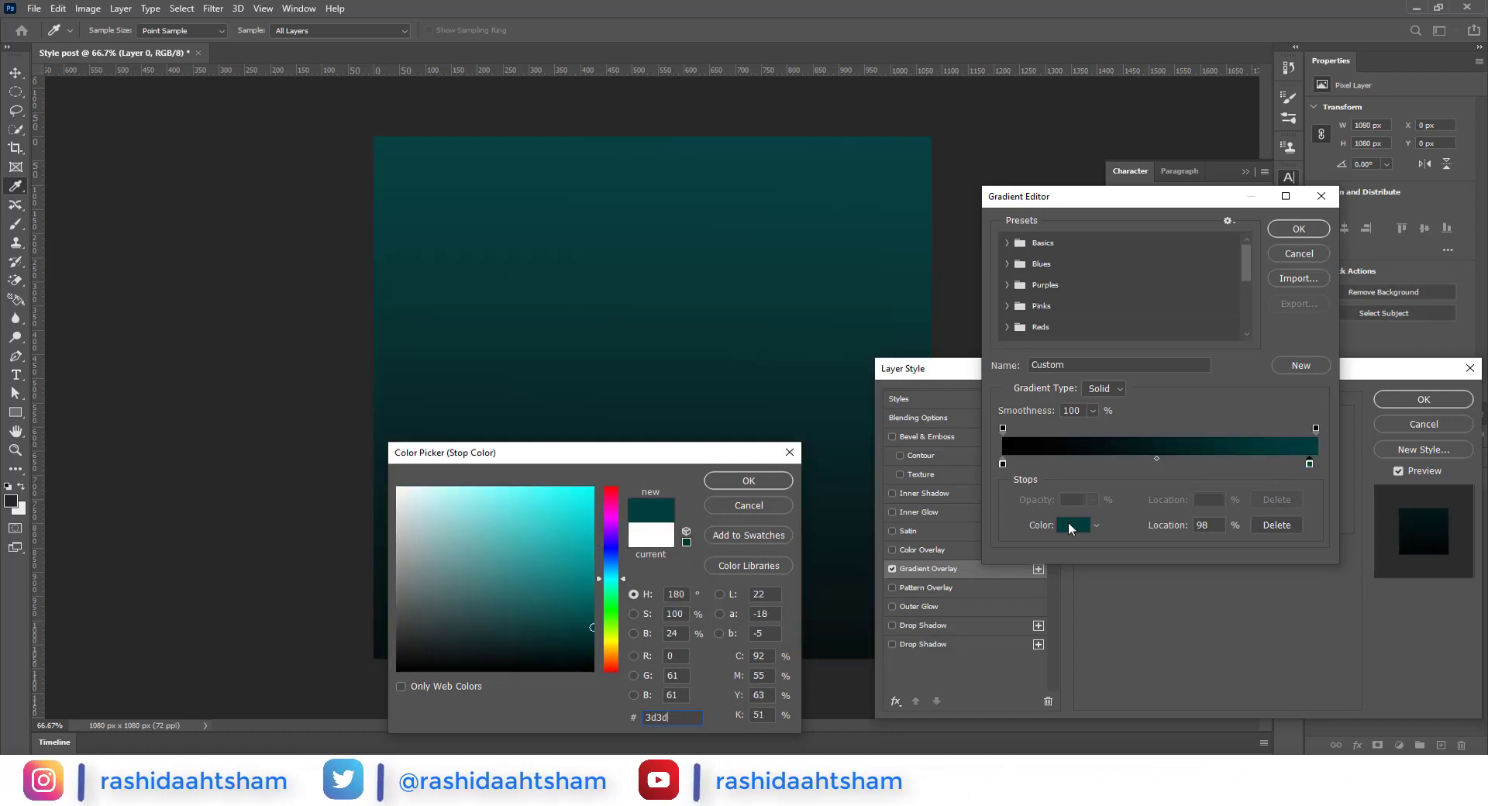
type("3d")
left_click(768, 481)
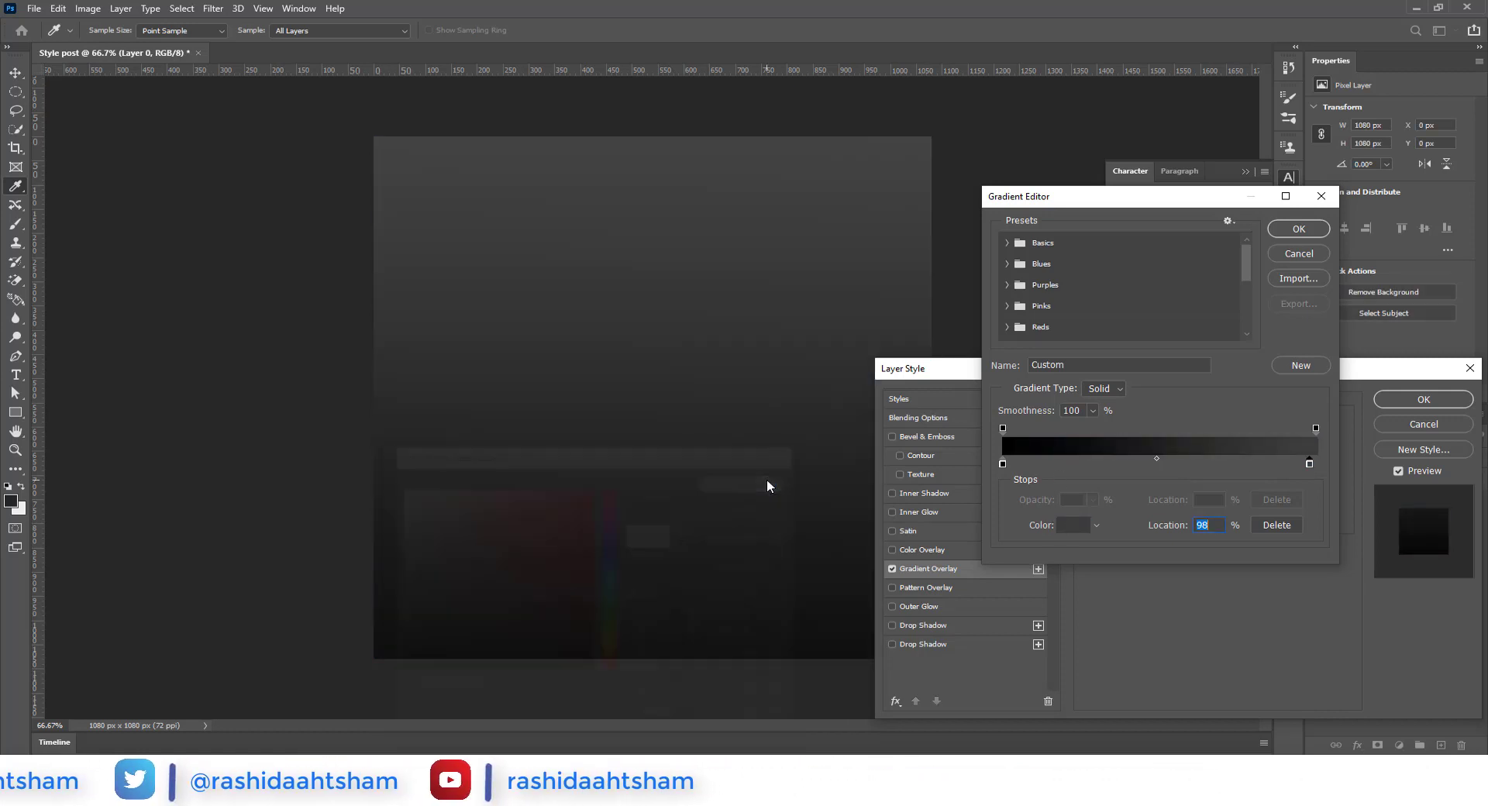
left_click(1309, 229)
type("133")
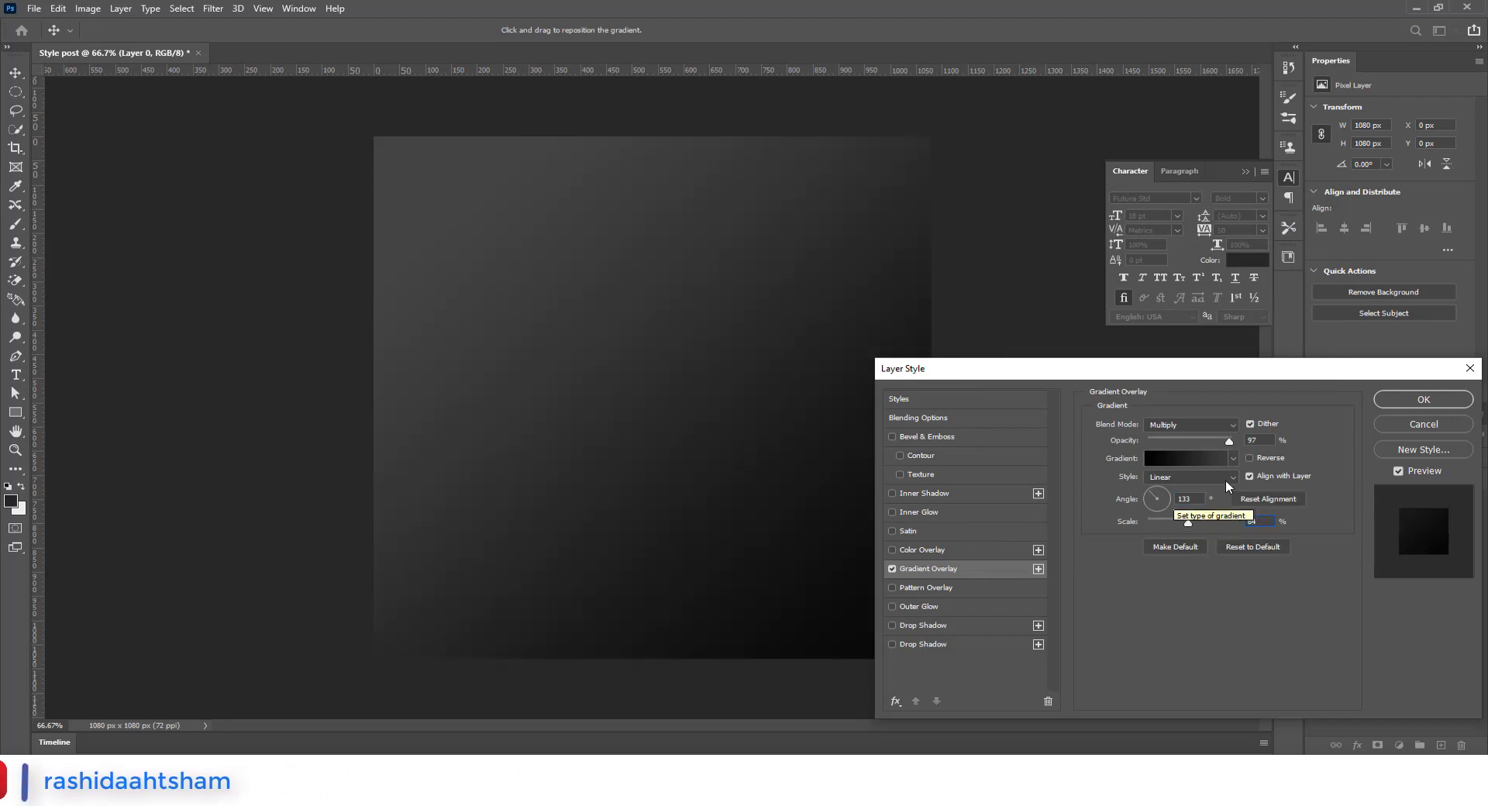
left_click(1423, 400)
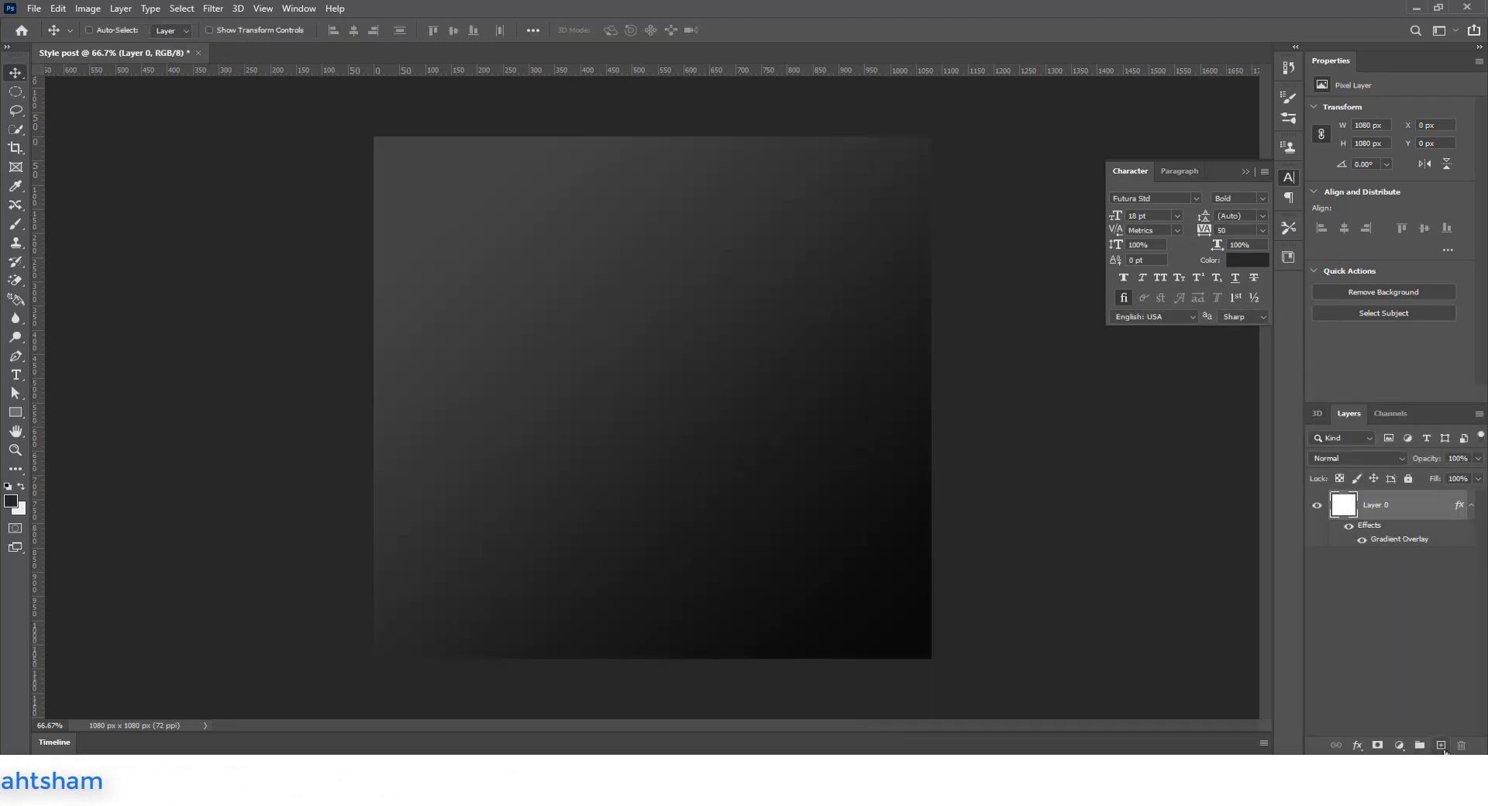
Draw a circle about 662 px across extending past the canvas's right edge and fill it with ffffff
left_click(16, 412)
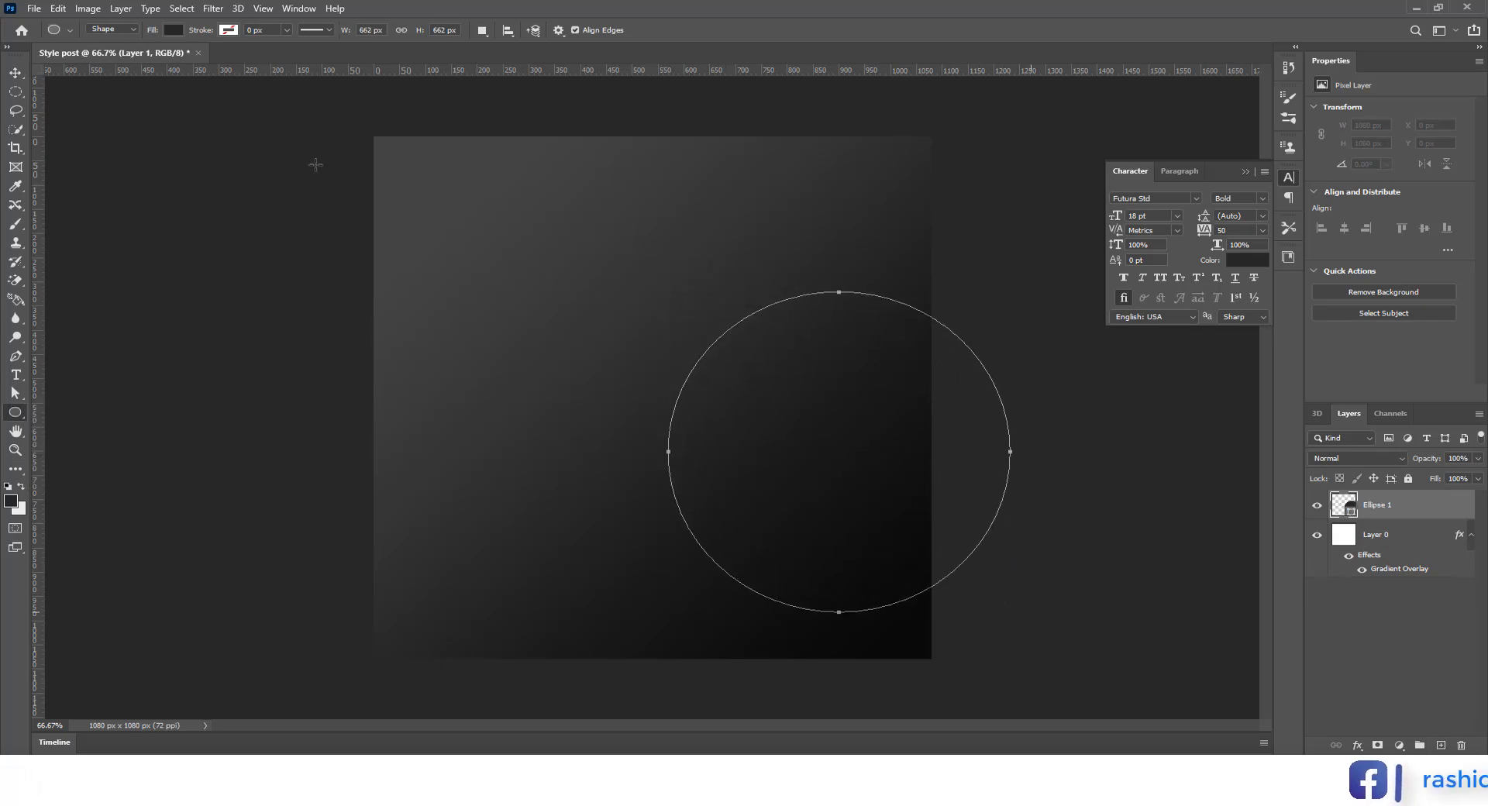
key("v")
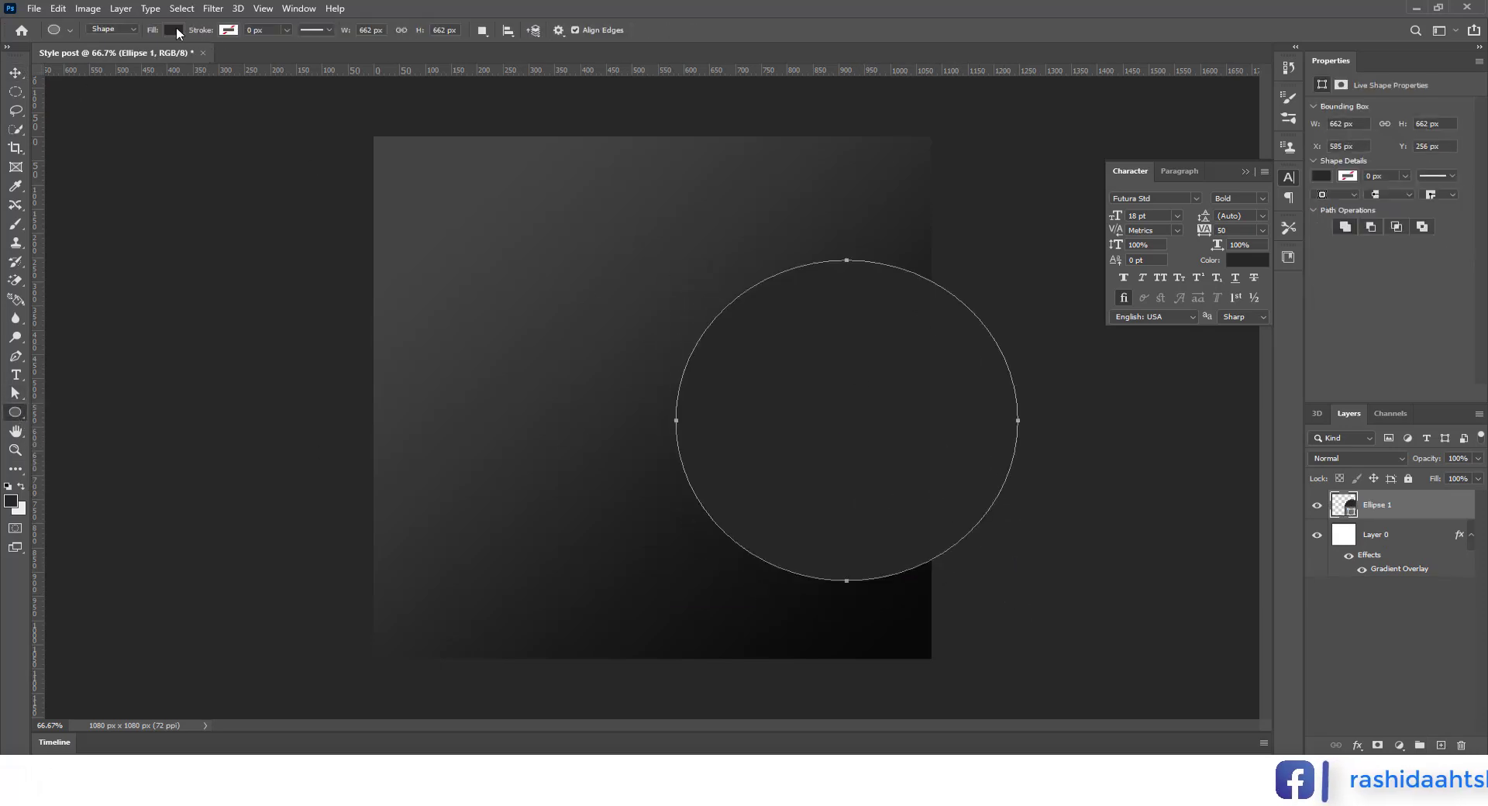
left_click(175, 31)
left_click(269, 57)
left_click(392, 484)
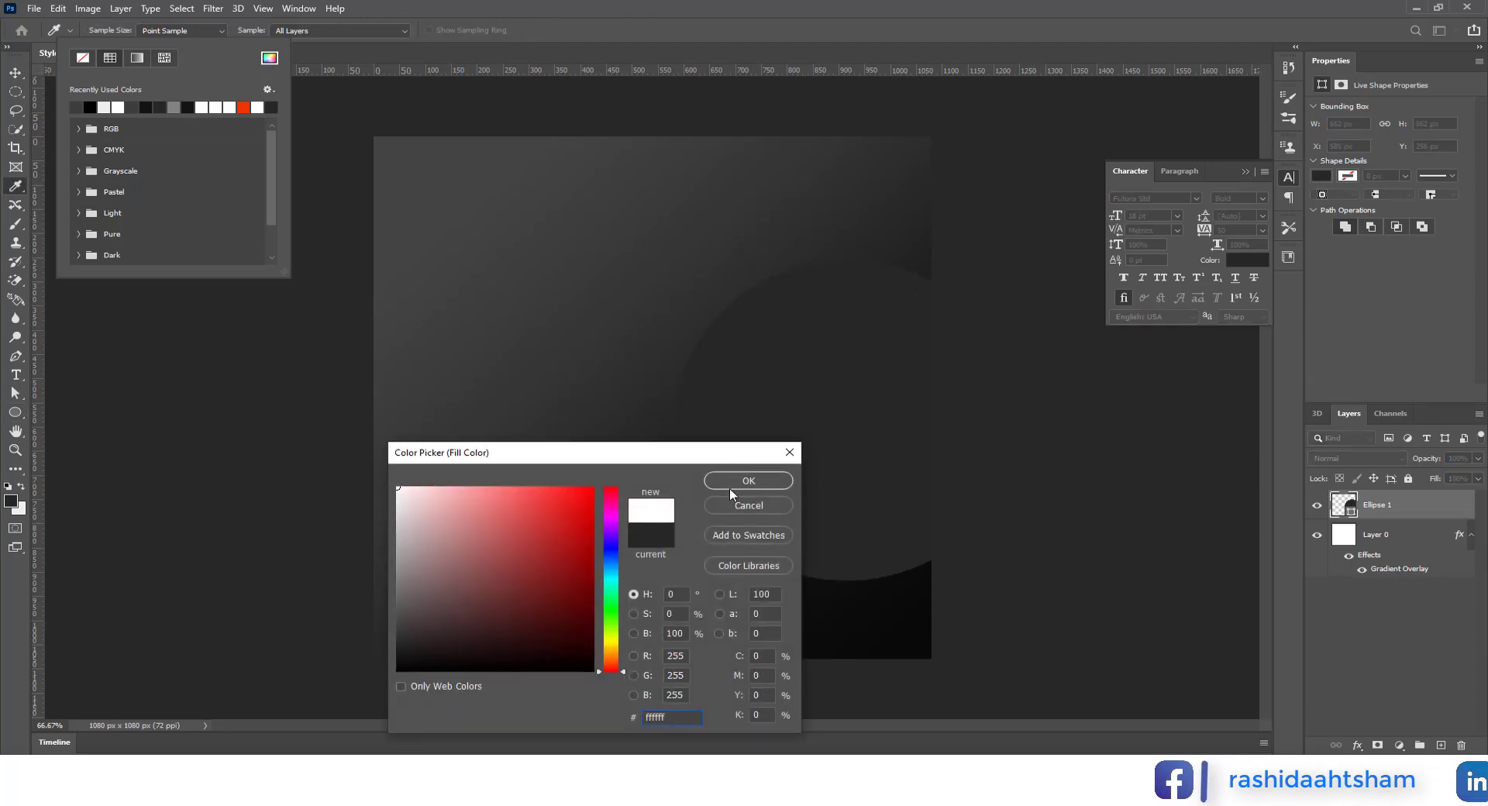
left_click(748, 481)
Move the circle fully onto the canvas and delete its left anchor point to leave the right half
left_click(16, 74)
left_click_drag(747, 380, 583, 365)
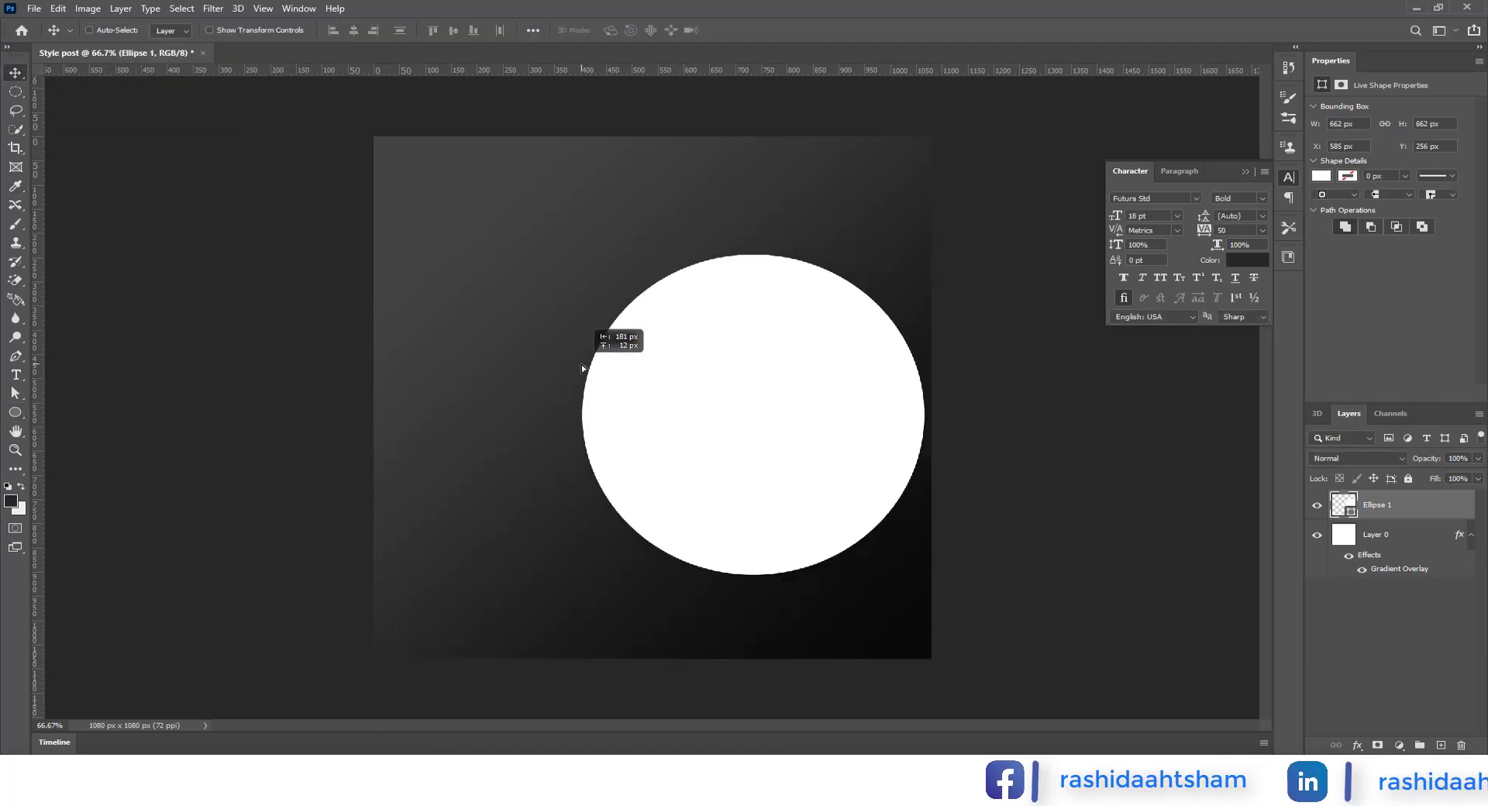
left_click_drag(14, 393, 64, 410)
left_click_drag(553, 358, 594, 428)
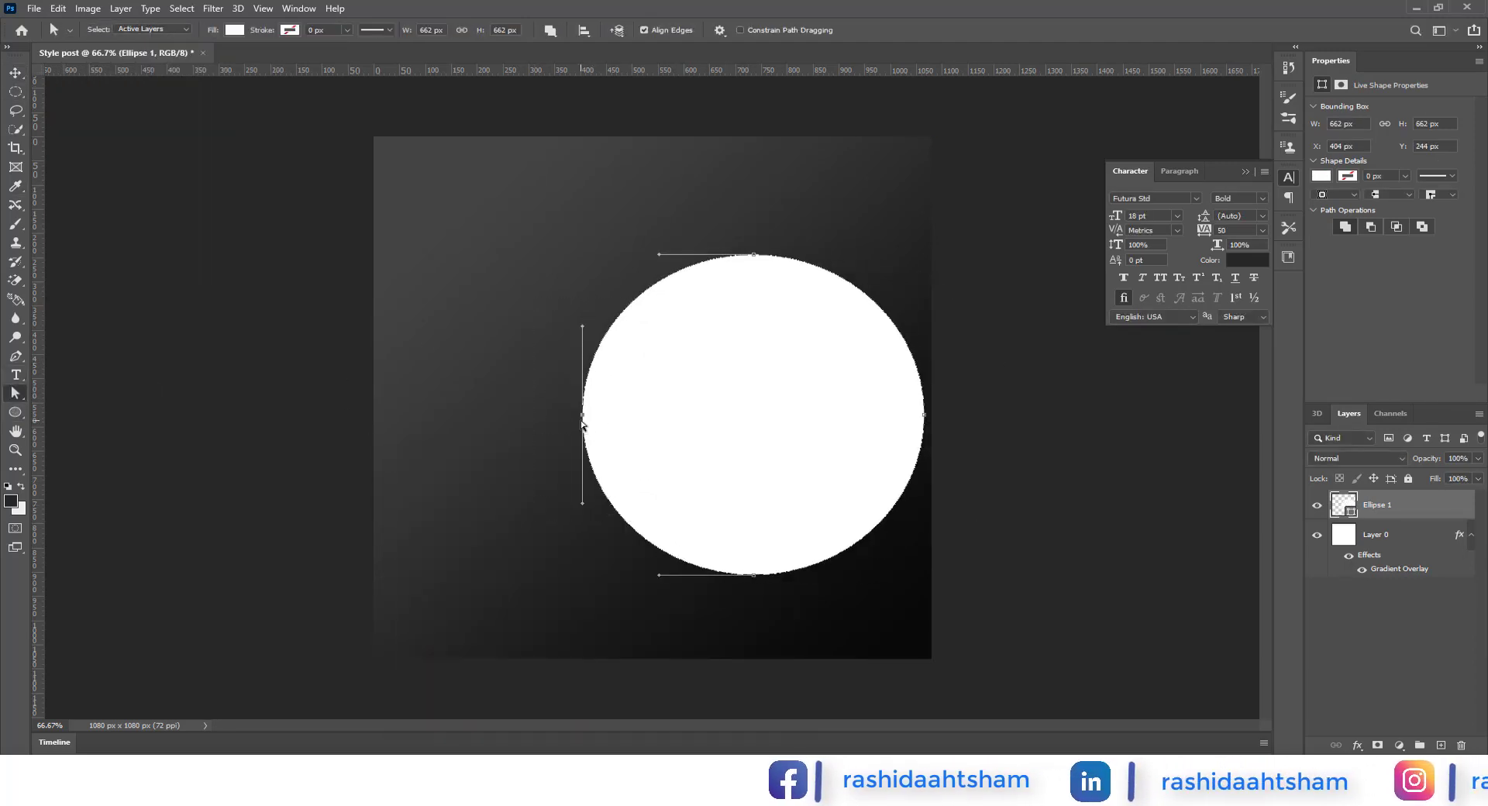
key("Delete")
left_click(695, 287)
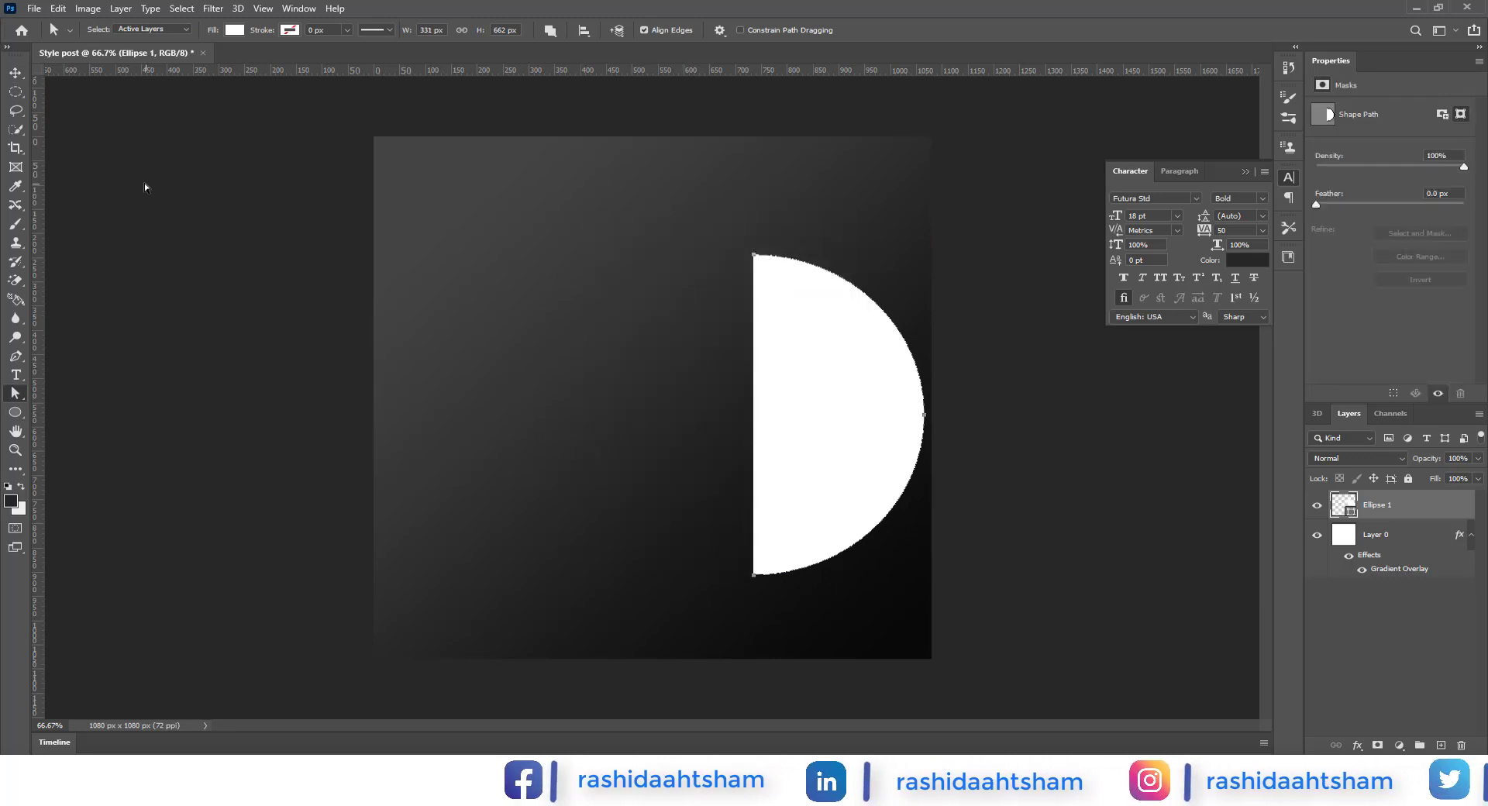
Give the half circle no fill and a white 5 px stroke, and shift it slightly up and left
left_click(174, 30)
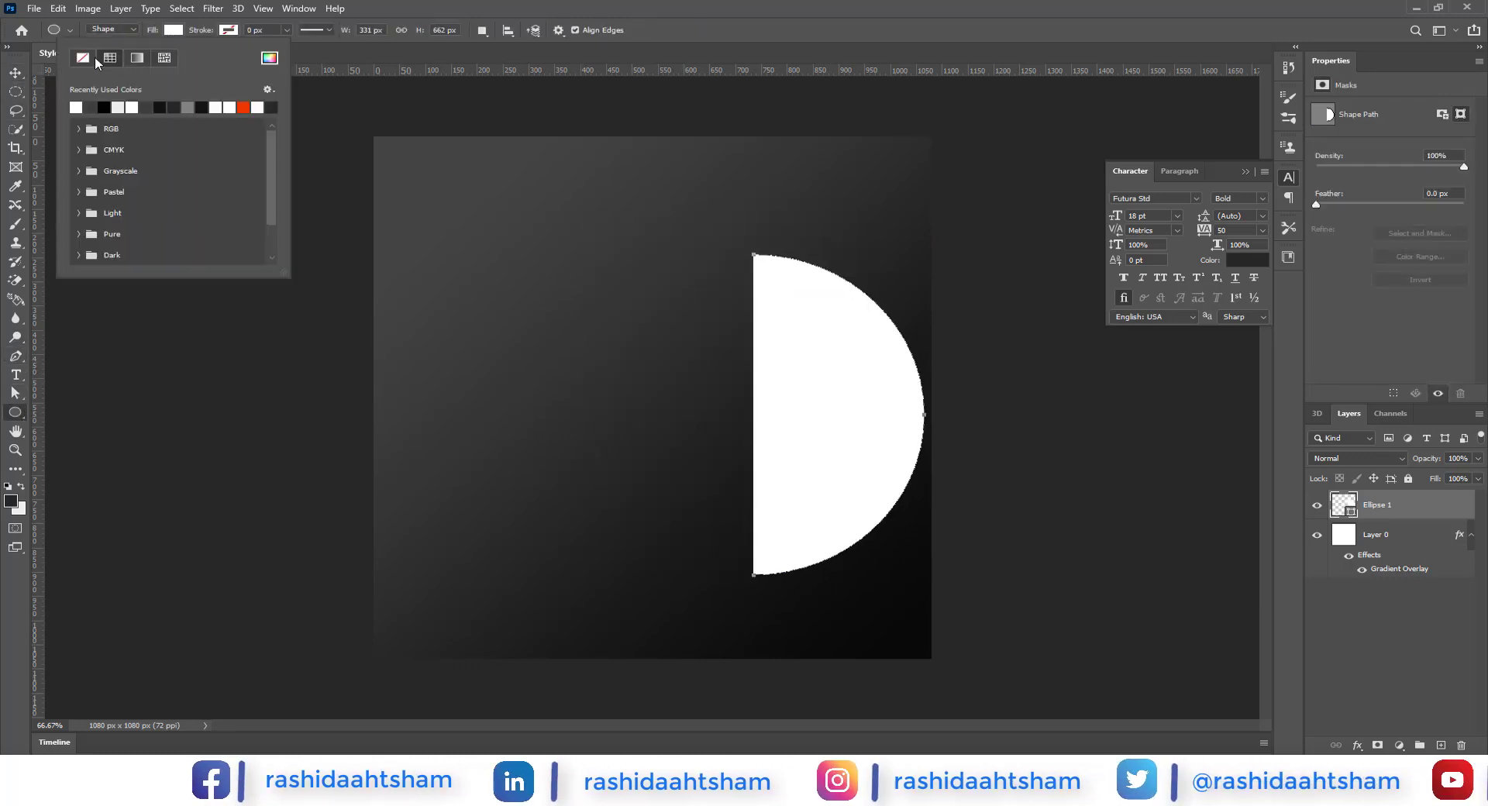
left_click(83, 58)
left_click(228, 30)
left_click(132, 107)
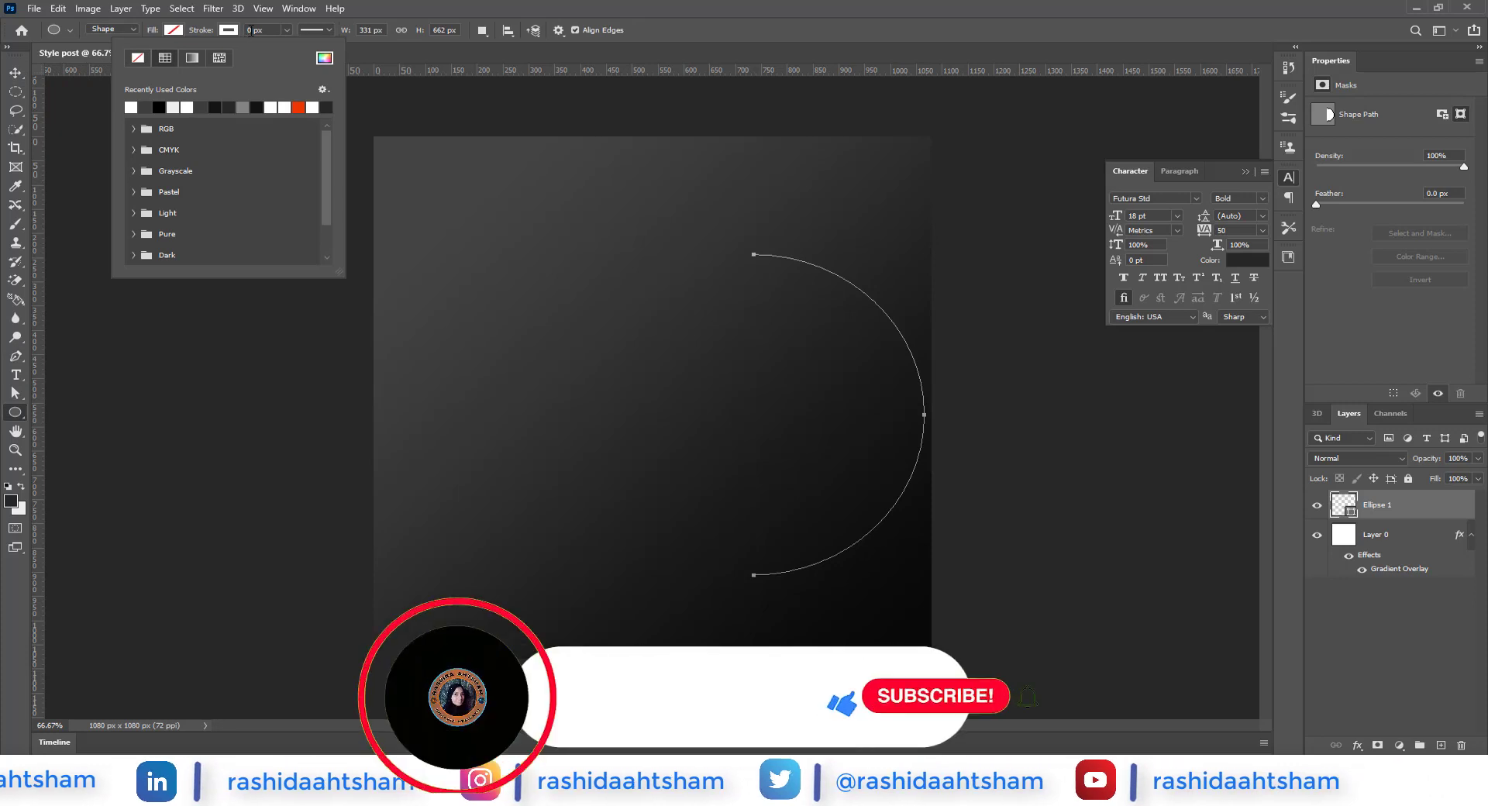
double_click(249, 29)
type("5")
key("Return")
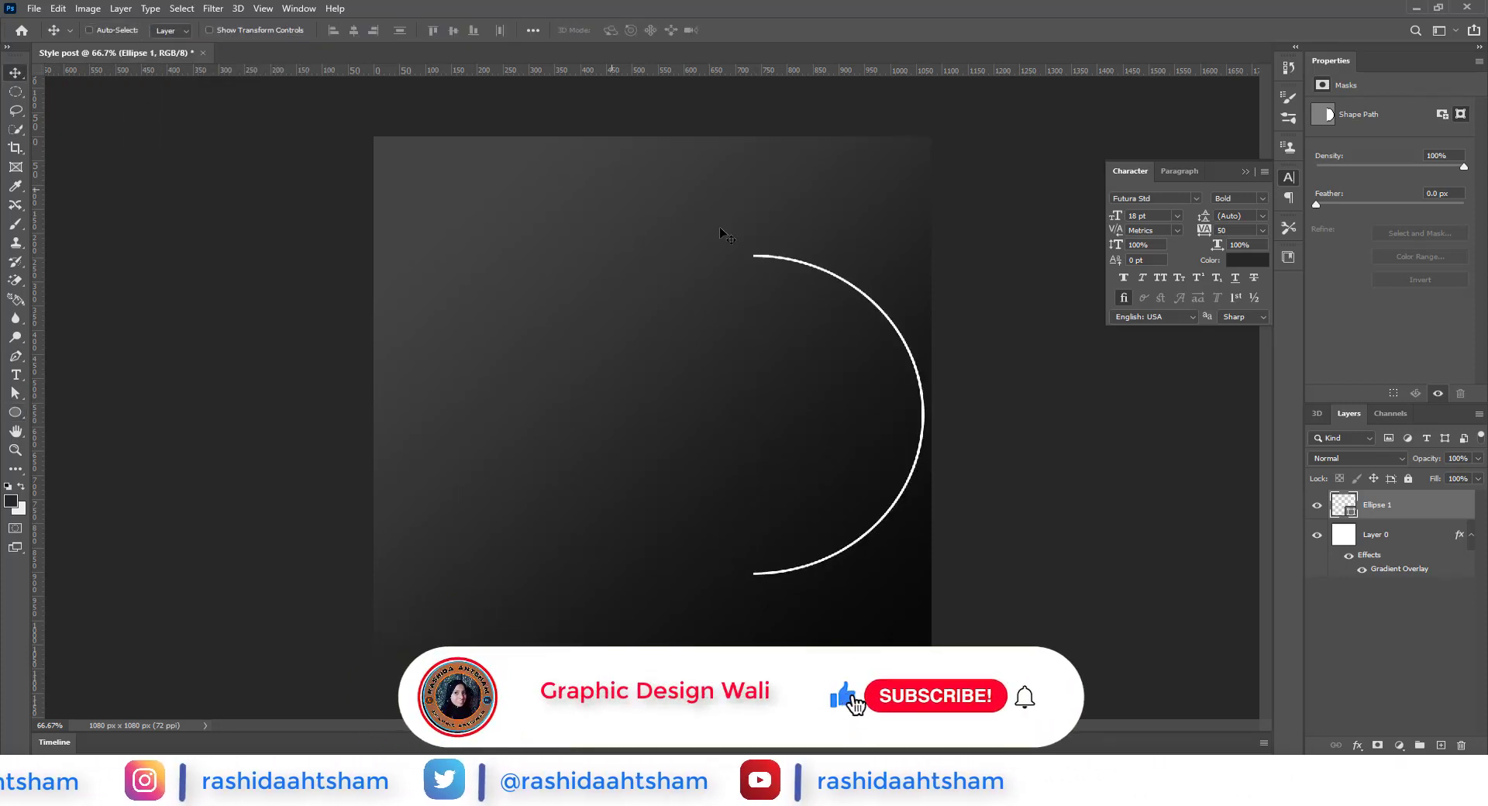
key("v")
left_click_drag(870, 299, 899, 331)
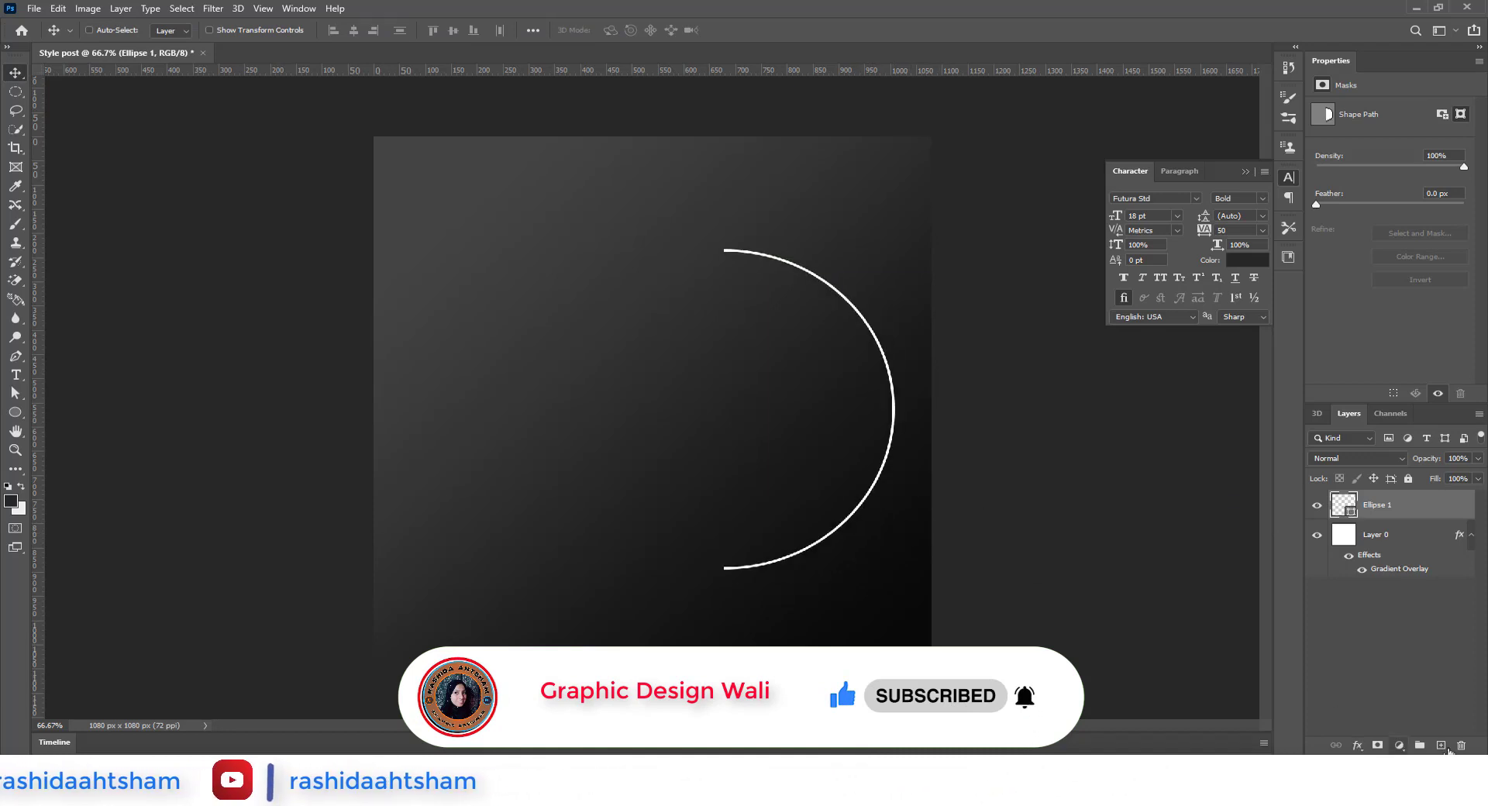
Draw a vertical line about 660 px long joining the arc's ends, with no fill, a white 5 px stroke and adjusted stroke alignment
right_click(17, 417)
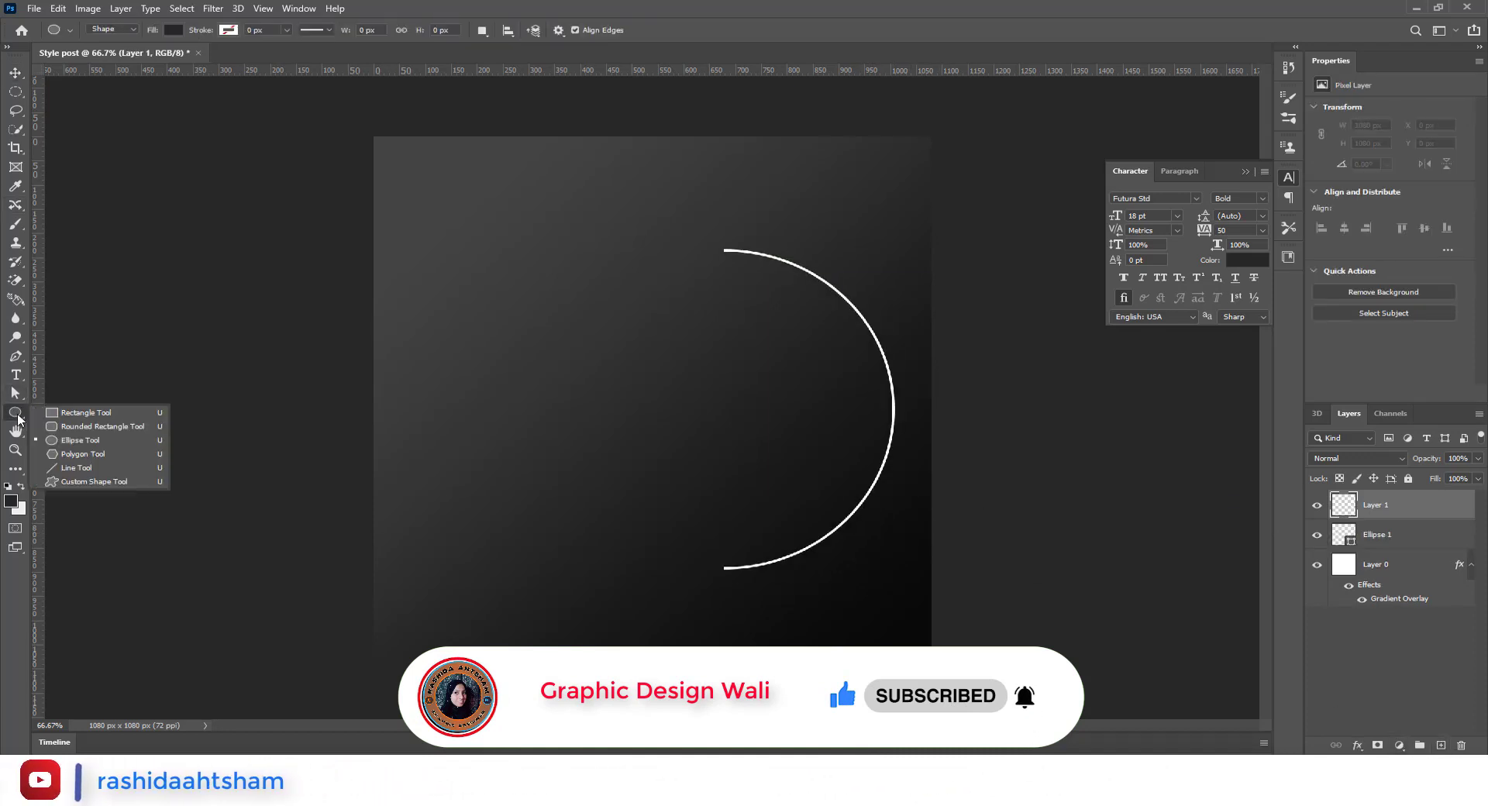
left_click(78, 428)
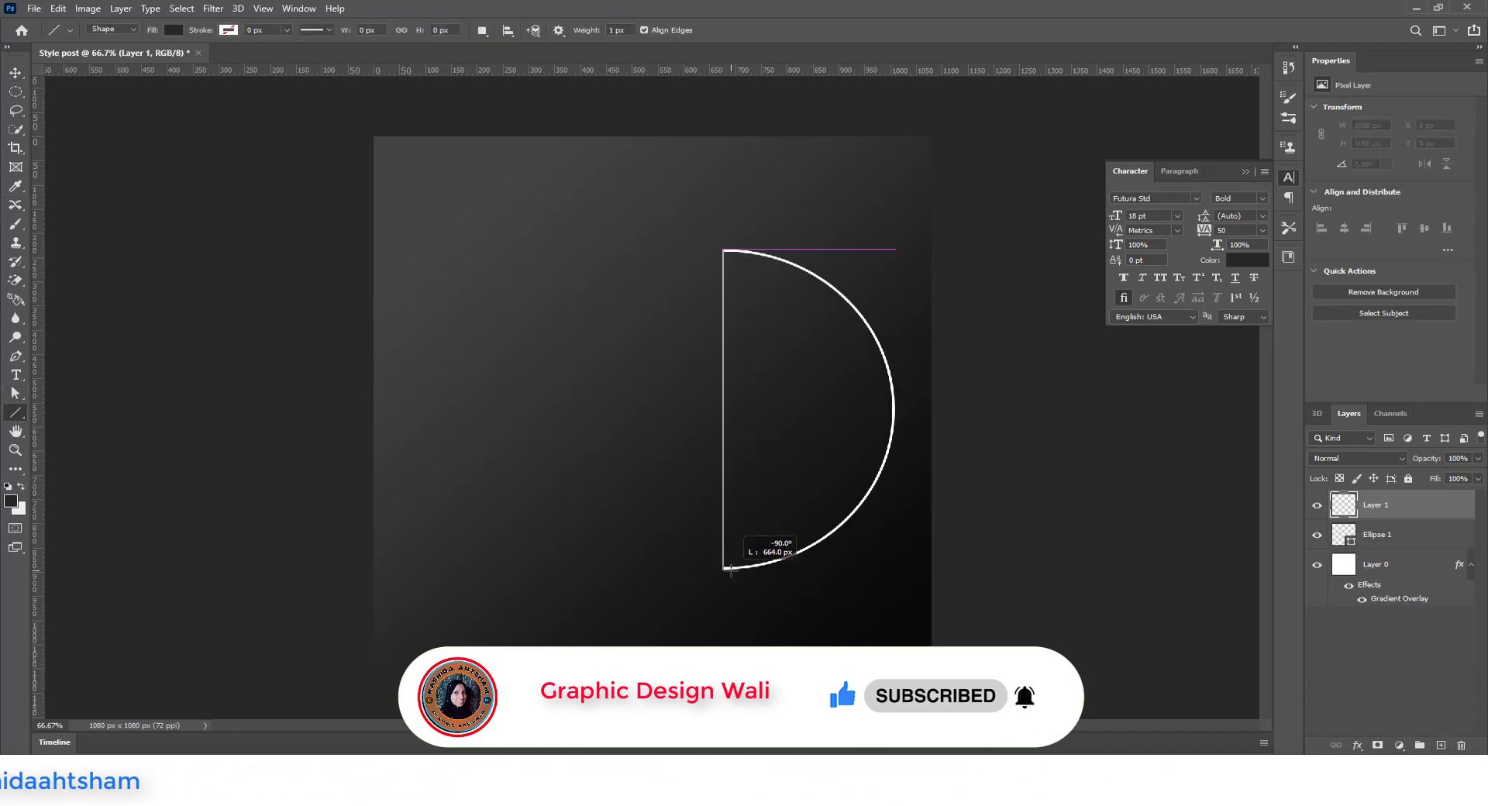
left_click(173, 29)
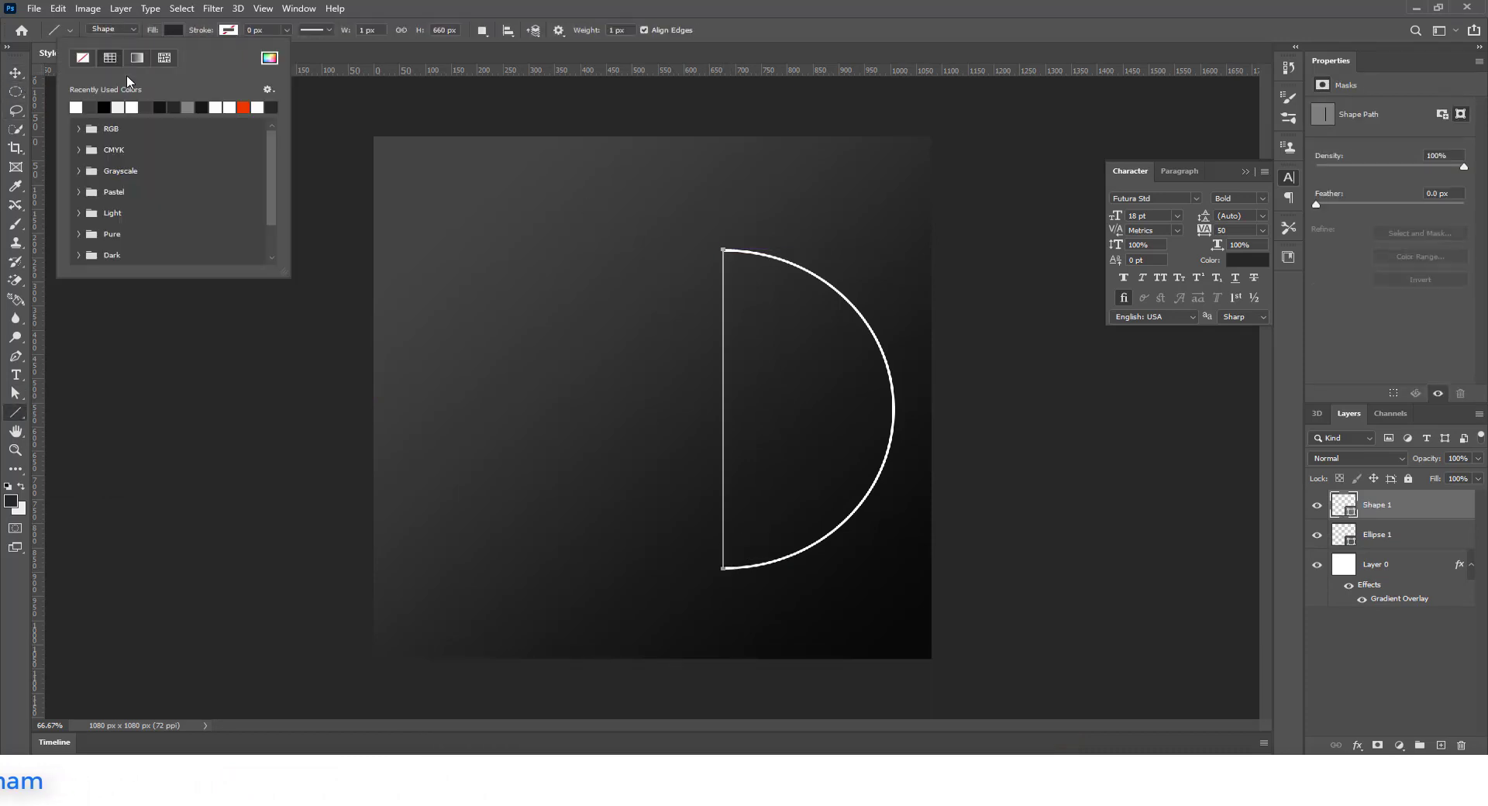
left_click(198, 31)
left_click(248, 30)
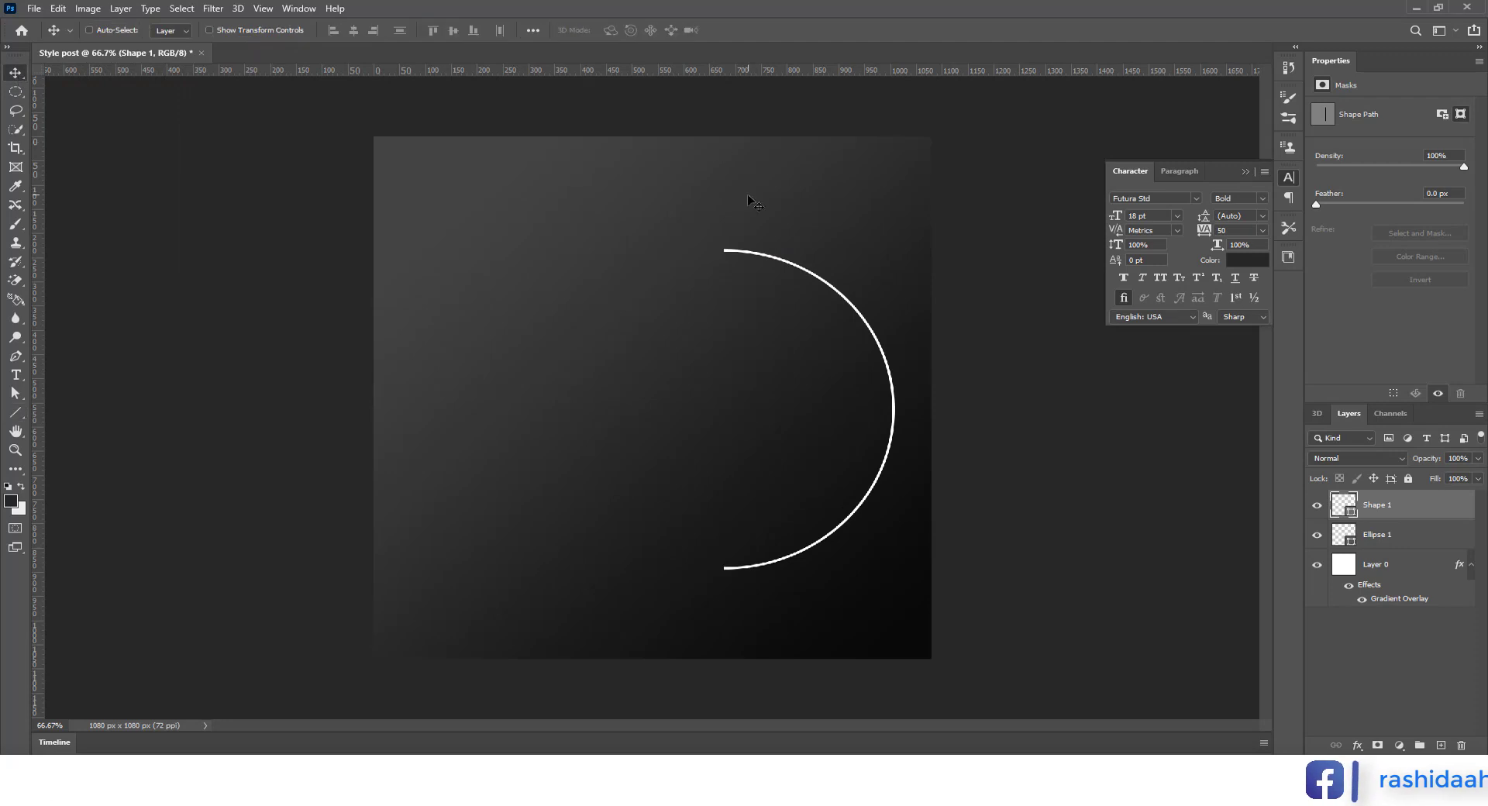
left_click(319, 31)
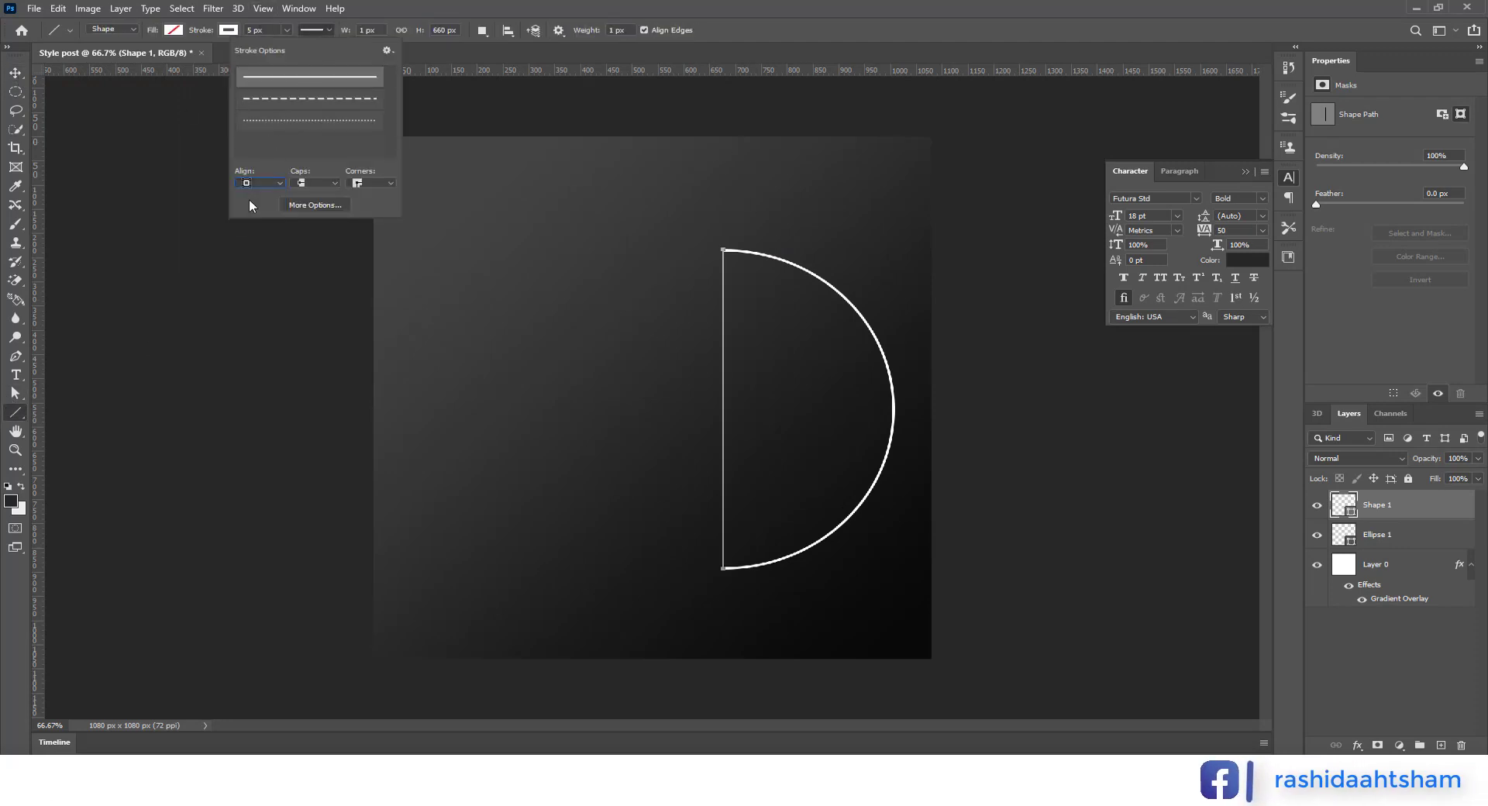
left_click(23, 77)
Scale the vertical line slightly so both of its ends sit flush with the ends of the arc
scroll(731, 296, "up", 5)
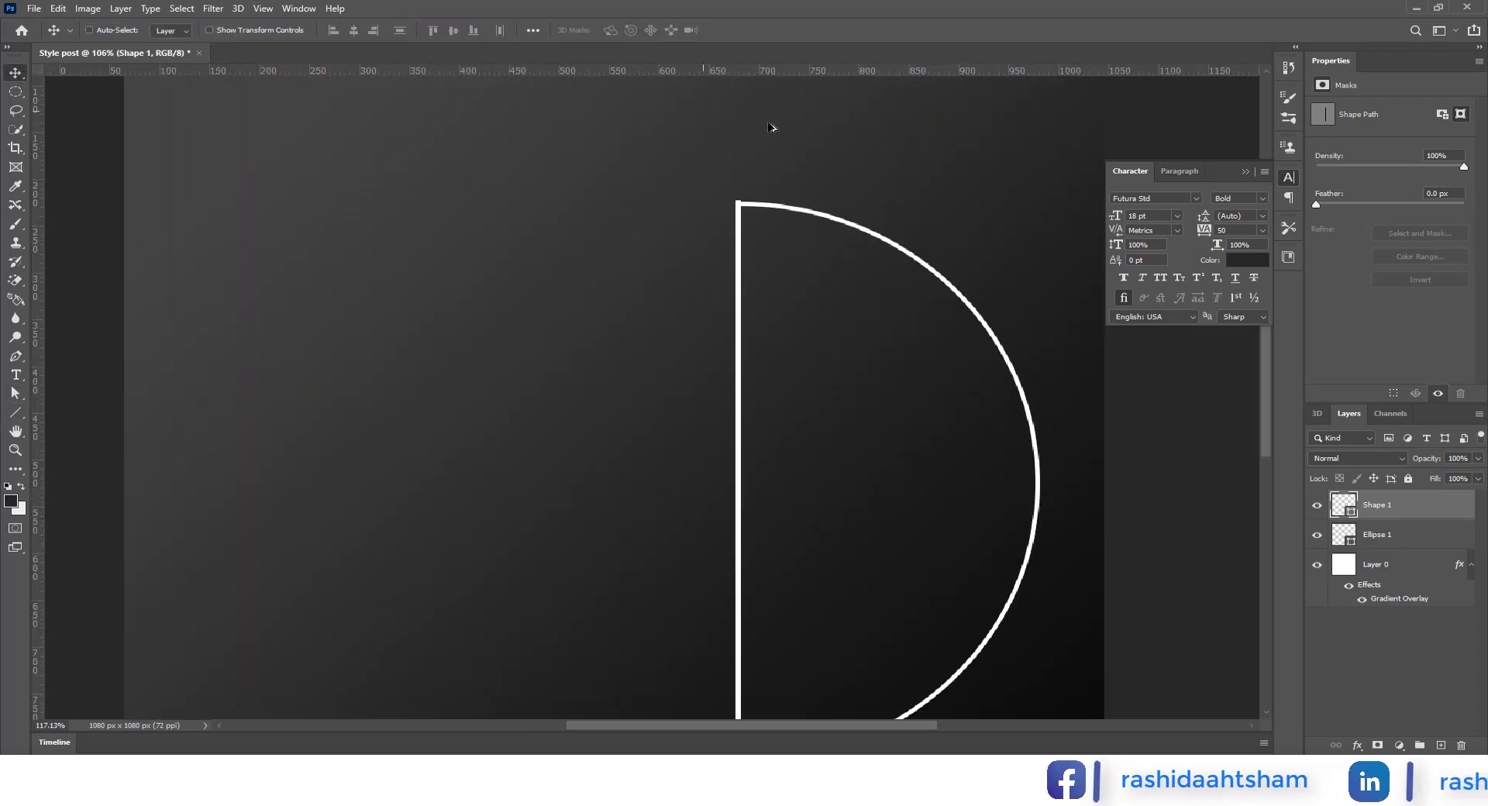
key("ctrl+t")
key("ctrl+;")
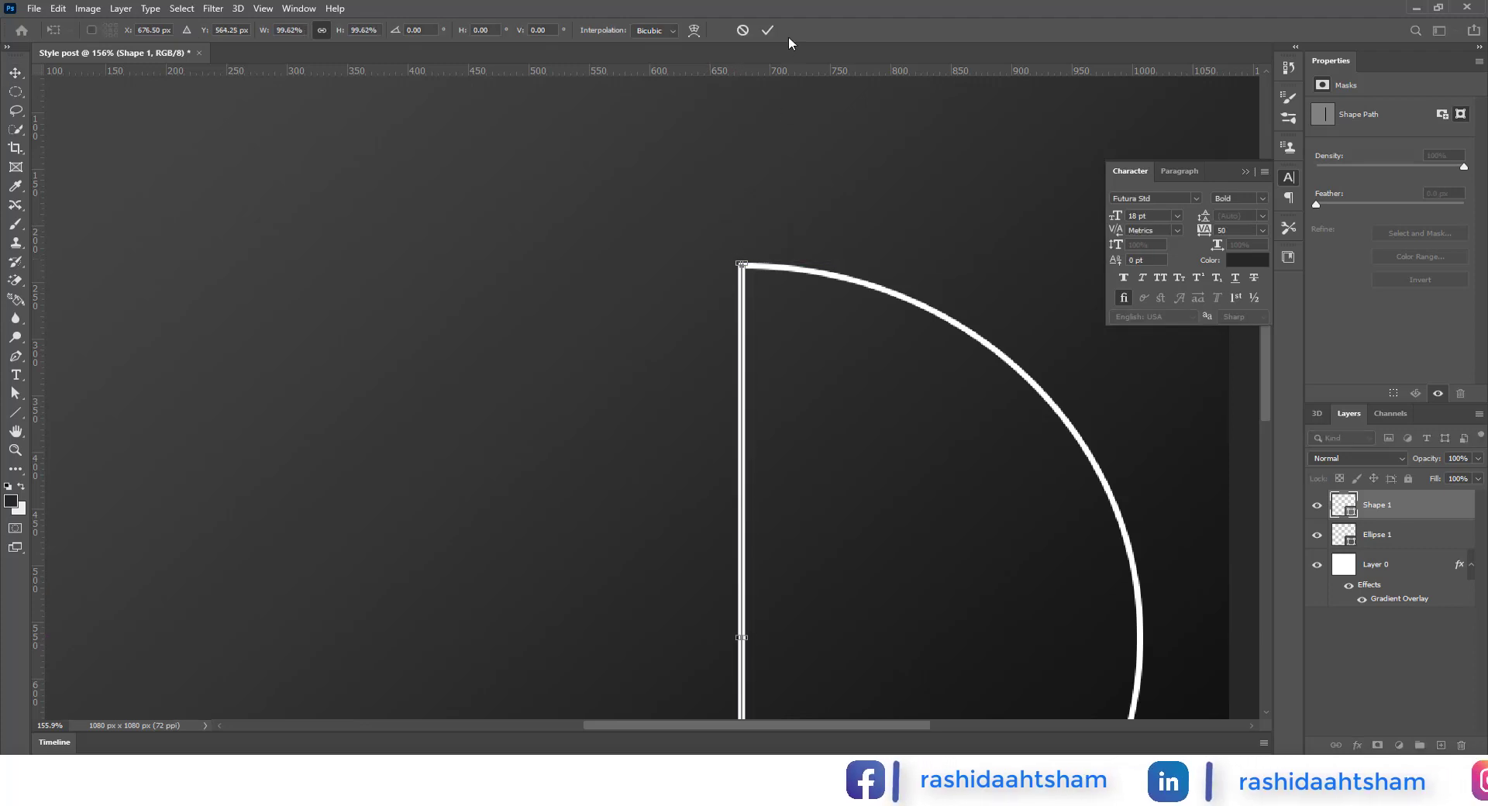
left_click(768, 31)
left_click_drag(860, 435, 820, 330)
scroll(764, 628, "up", 4)
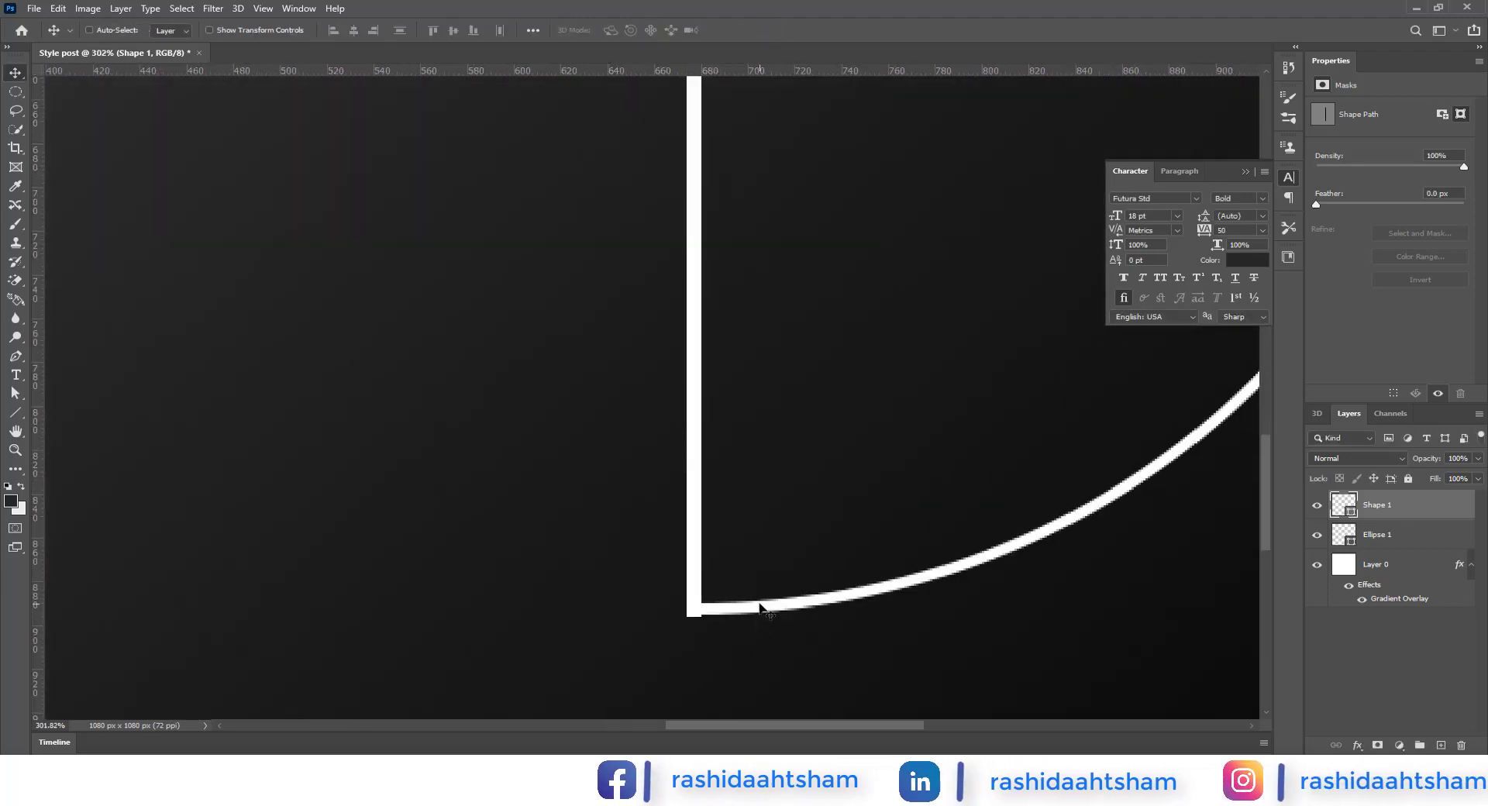
key("ctrl+t")
key("Return")
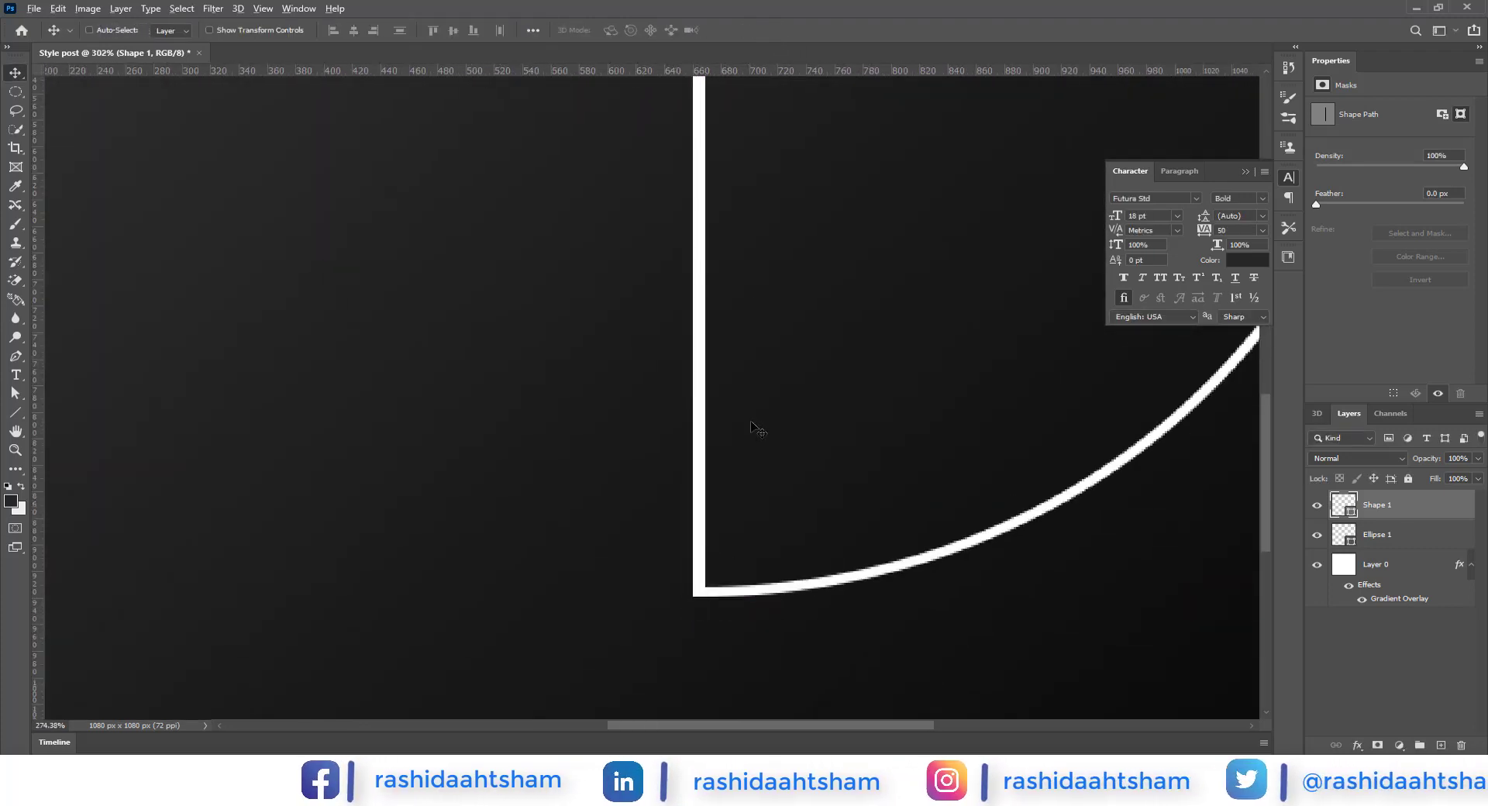
key("ctrl+0")
Merge the line and arc into one shape and move it past the canvas's right edge
right_click(1391, 529)
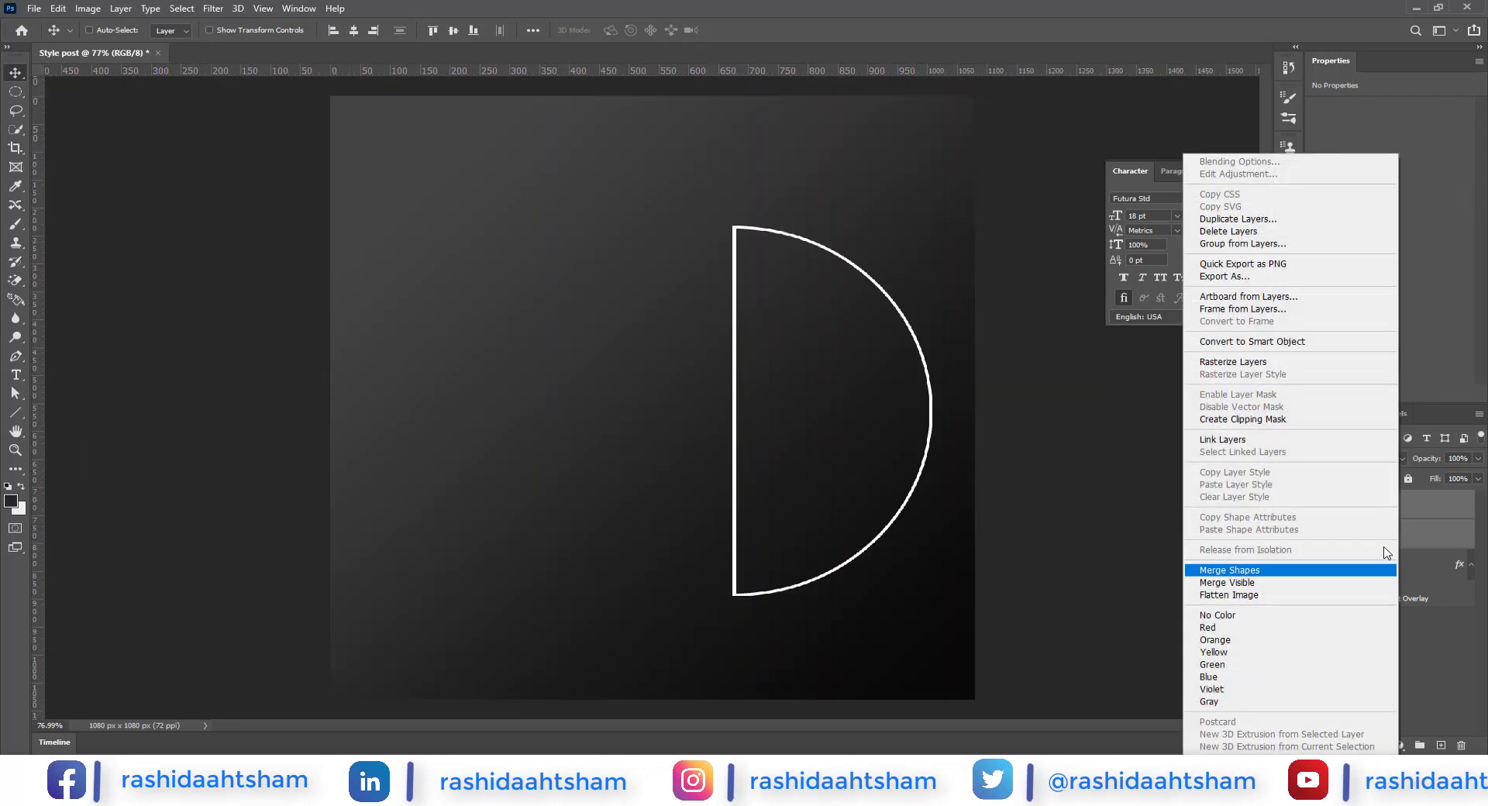
left_click(1240, 568)
left_click_drag(945, 462, 994, 465)
Enlarge the merged half-circle outline proportionally and move it up about 23 px
key("ctrl+t")
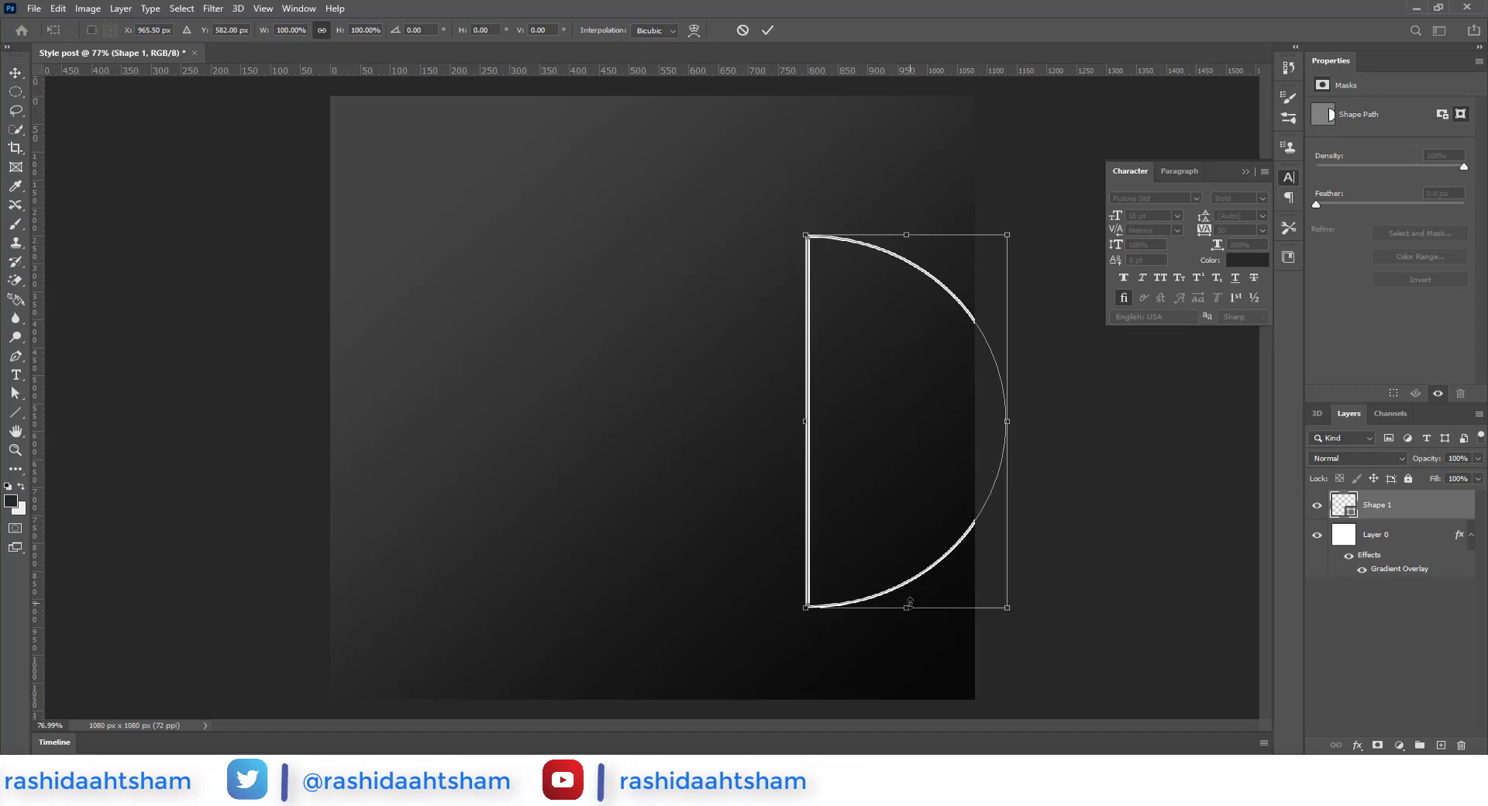
left_click_drag(907, 608, 907, 657)
key("Return")
left_click_drag(978, 586, 967, 572)
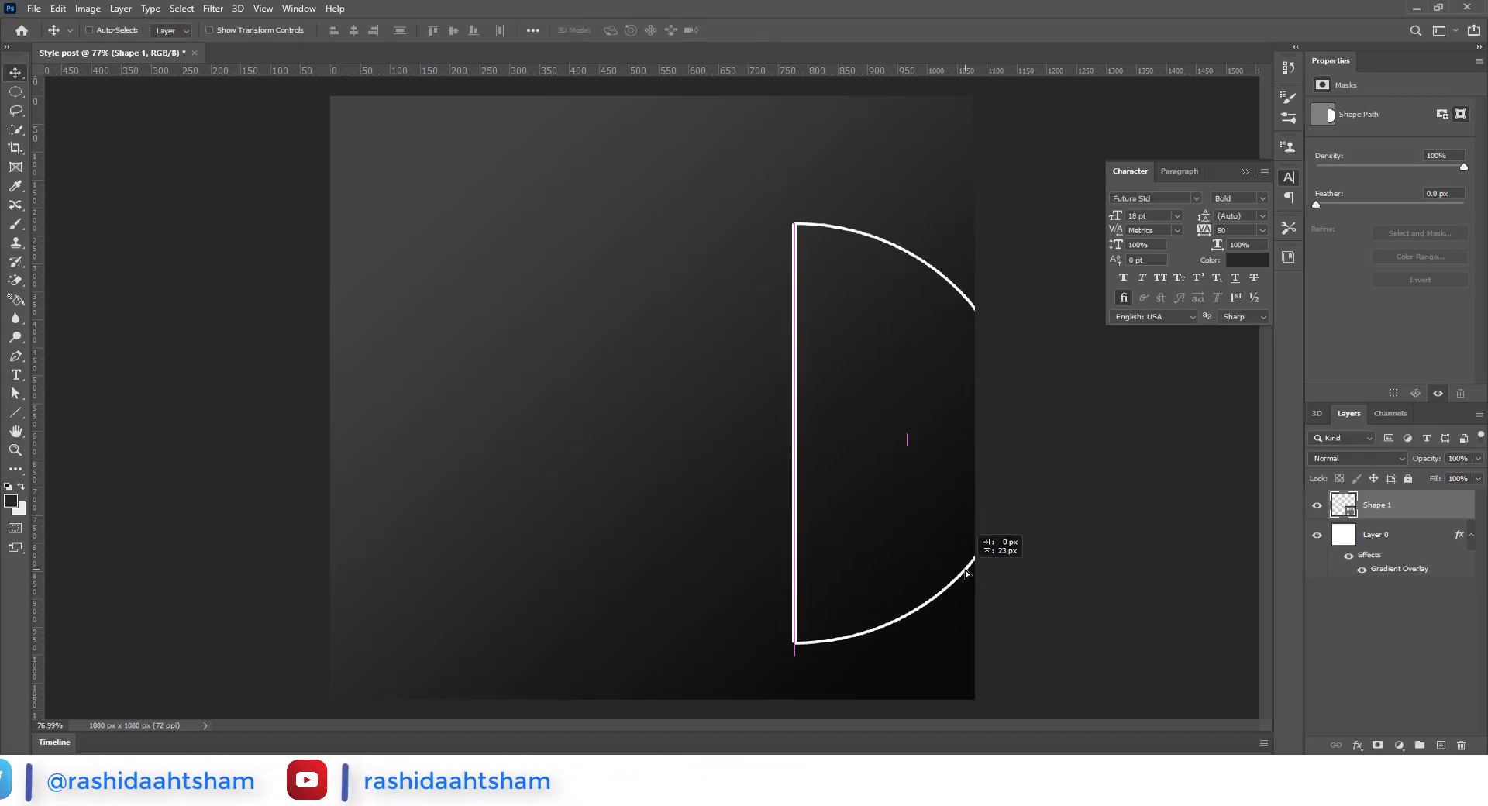
Draw a second circle about 648 px across on a new layer, overlapping the half-circle outline
left_click(1441, 743)
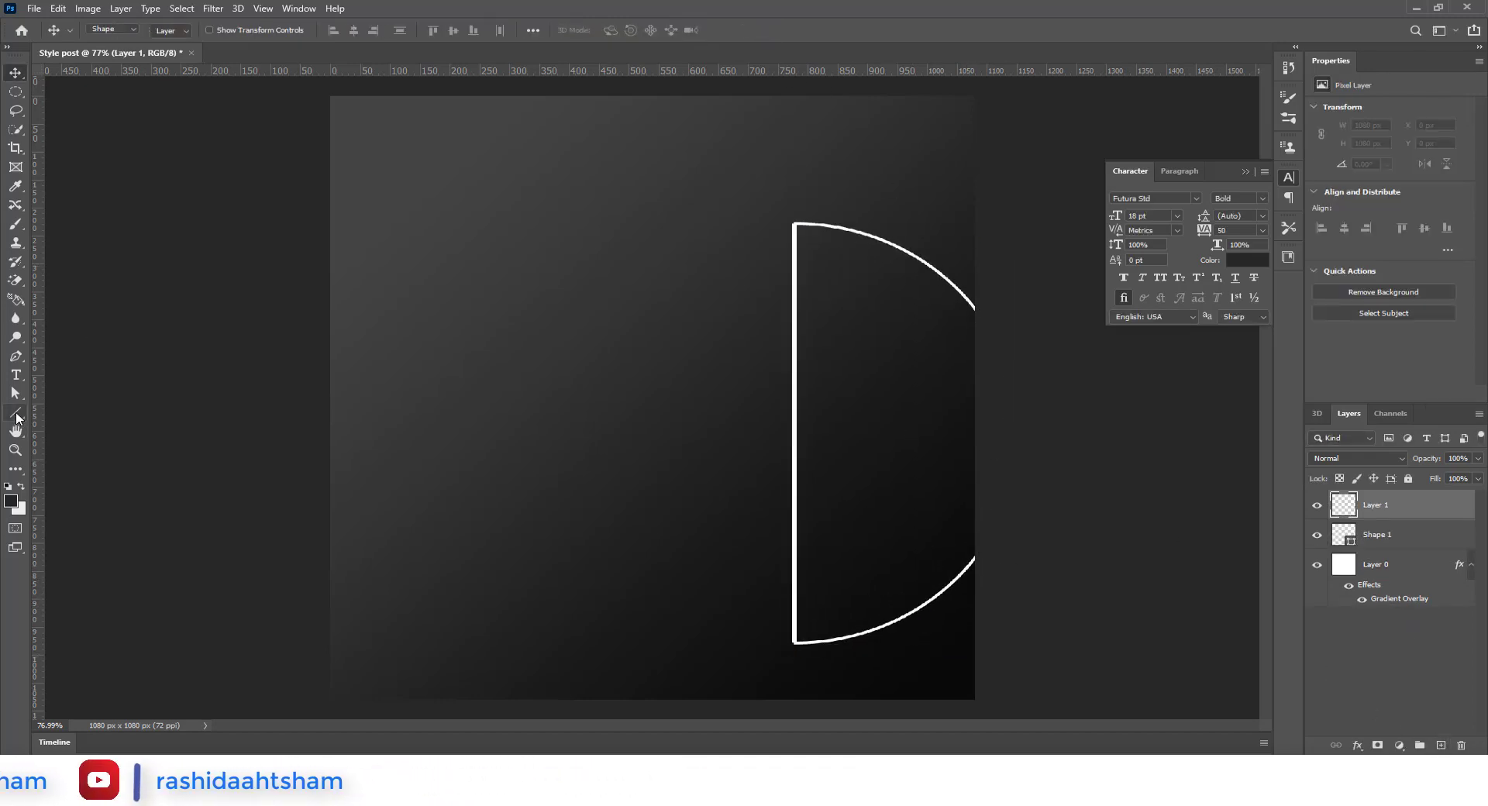
left_click(16, 417)
left_click_drag(961, 706, 961, 706)
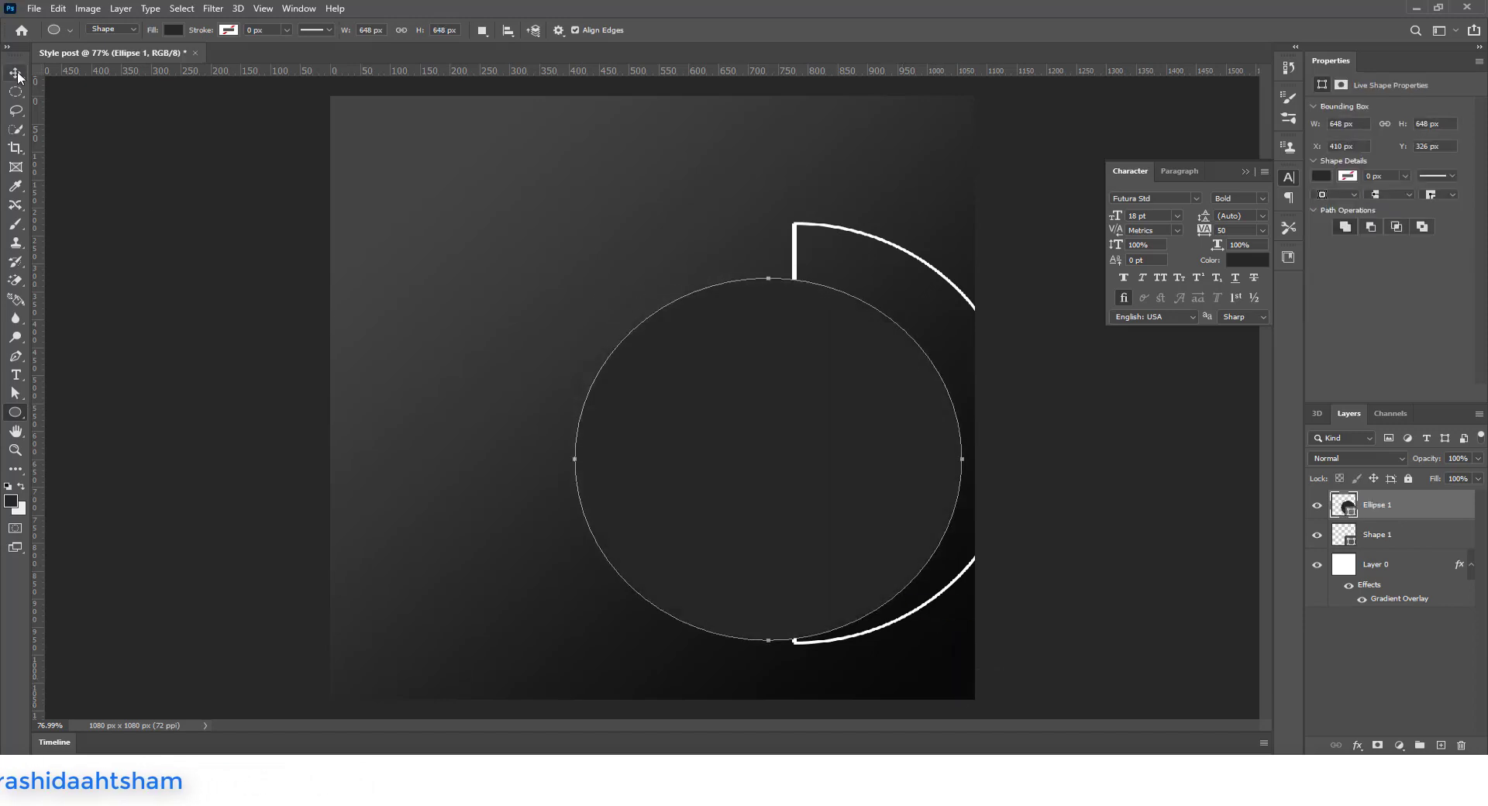
Move the second circle about 61 px right and 47 px up, and fill it with orange-red #ec3801
left_click_drag(845, 456, 881, 440)
key("u")
left_click(172, 30)
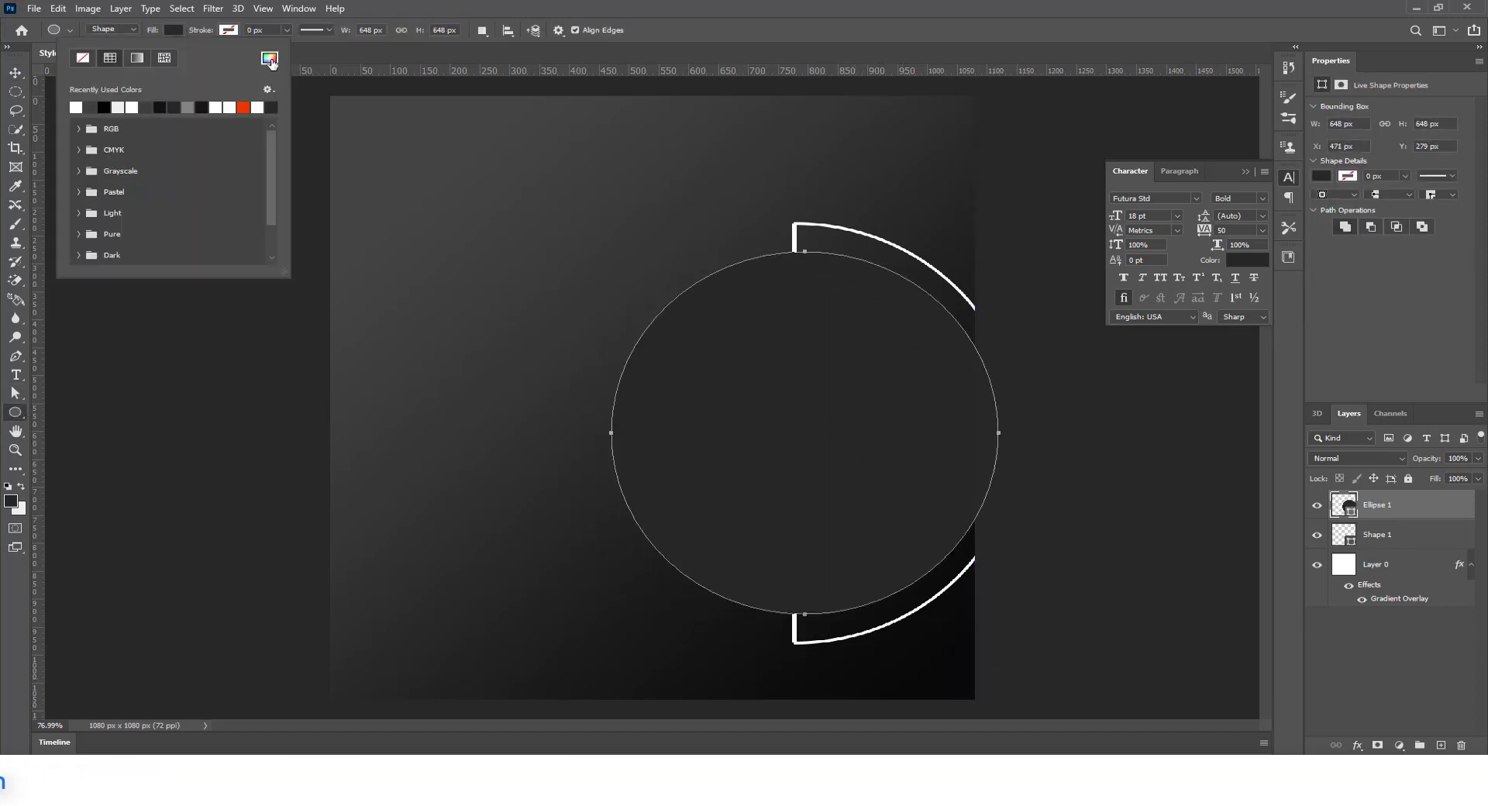
left_click(269, 60)
type("e")
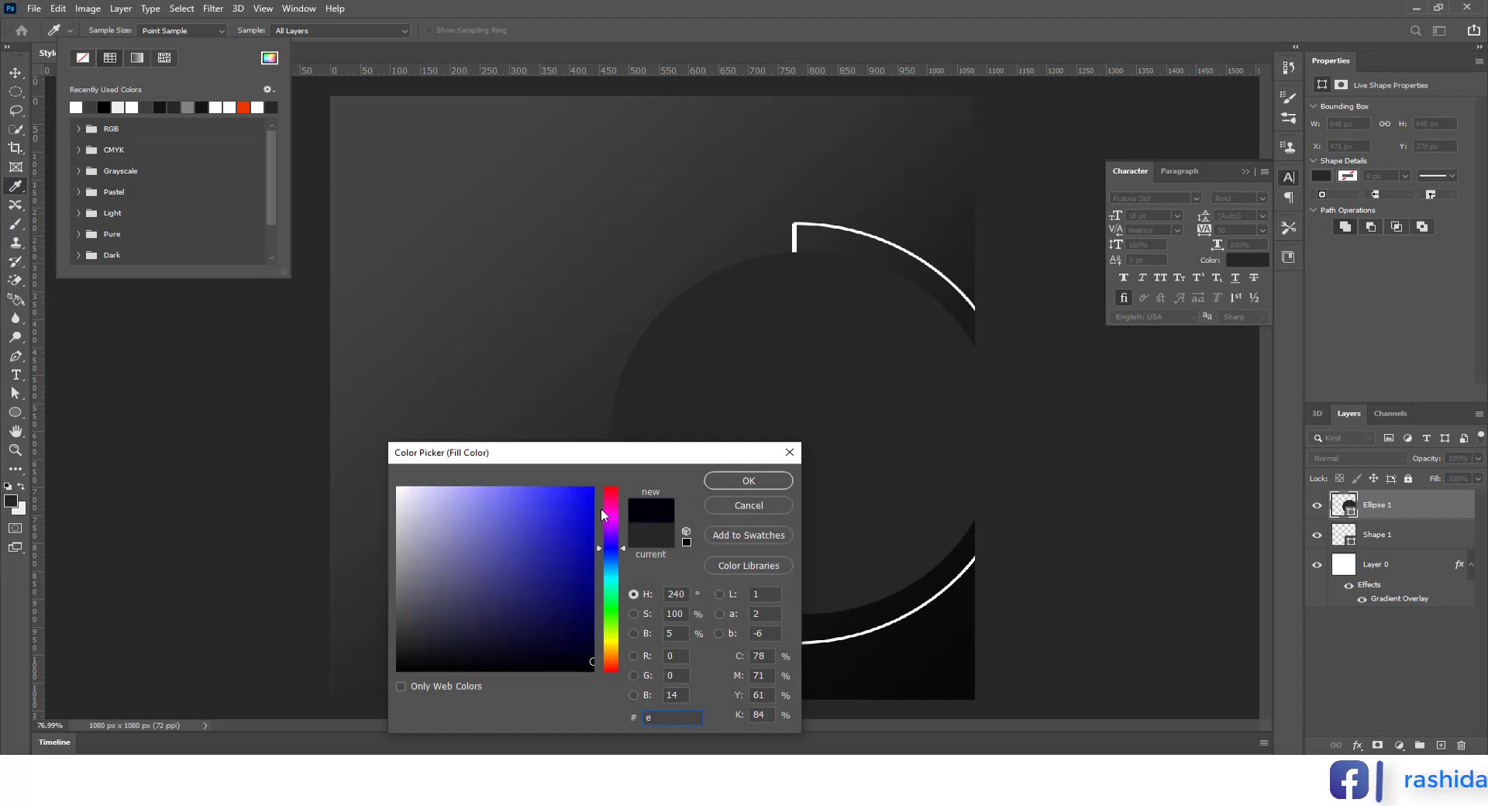
type("c3500")
key("Return")
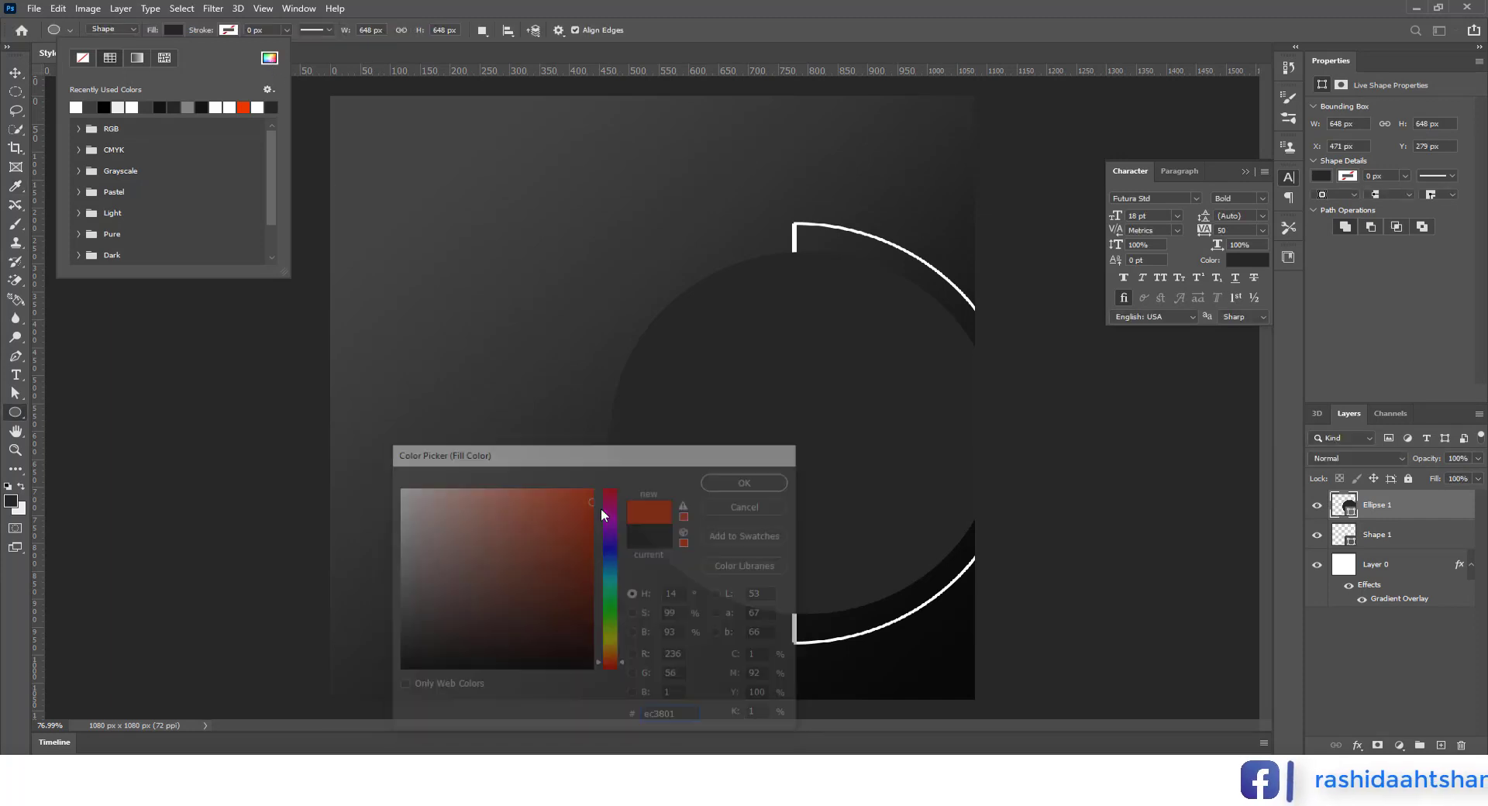
Enlarge the orange-red circle proportionally to about 671 px across and centre it on the half-circle outline's vertical line
key("v")
key("ctrl+t")
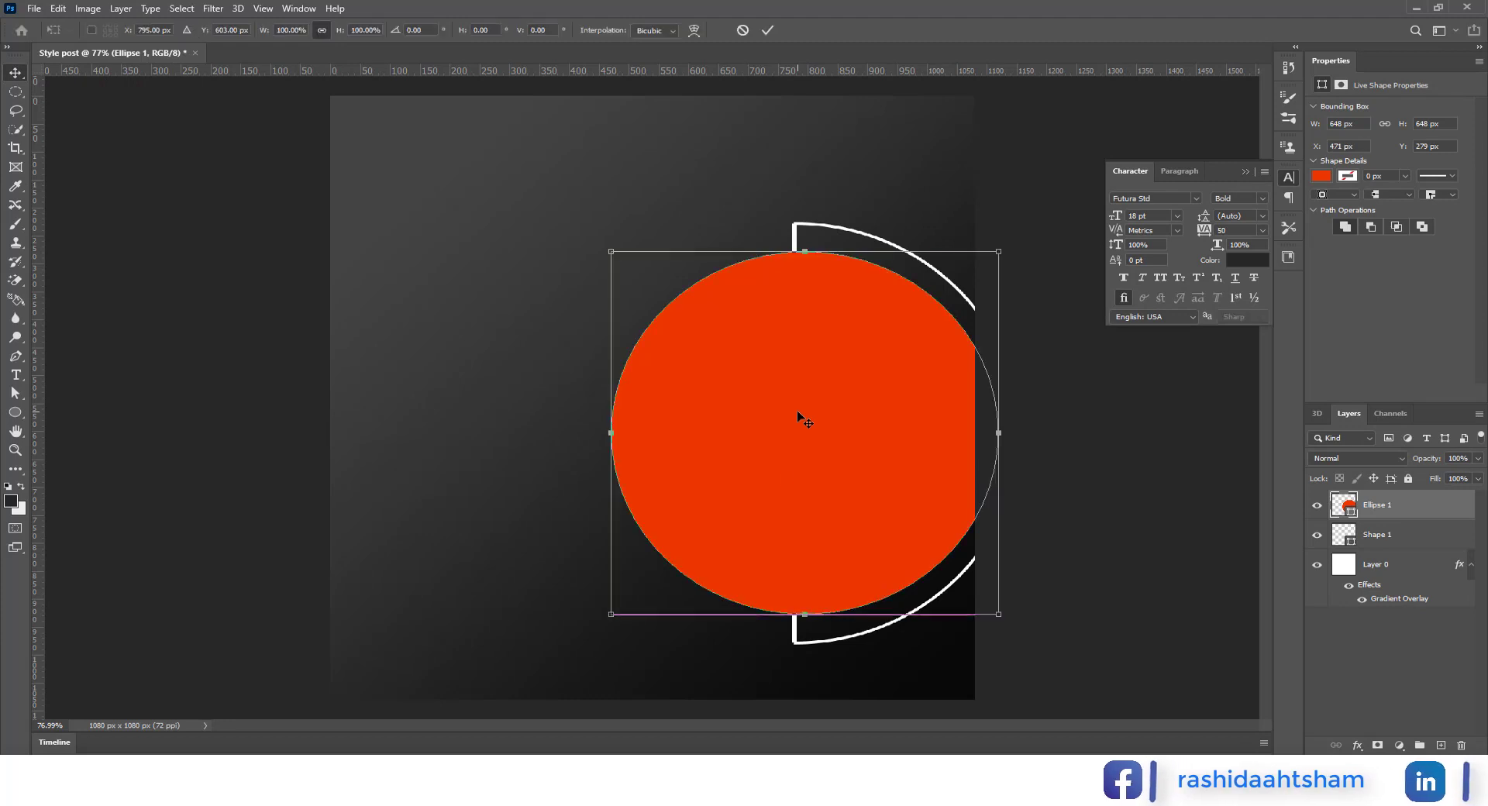
left_click_drag(797, 617, 798, 629)
key("Return")
left_click_drag(840, 492, 830, 482)
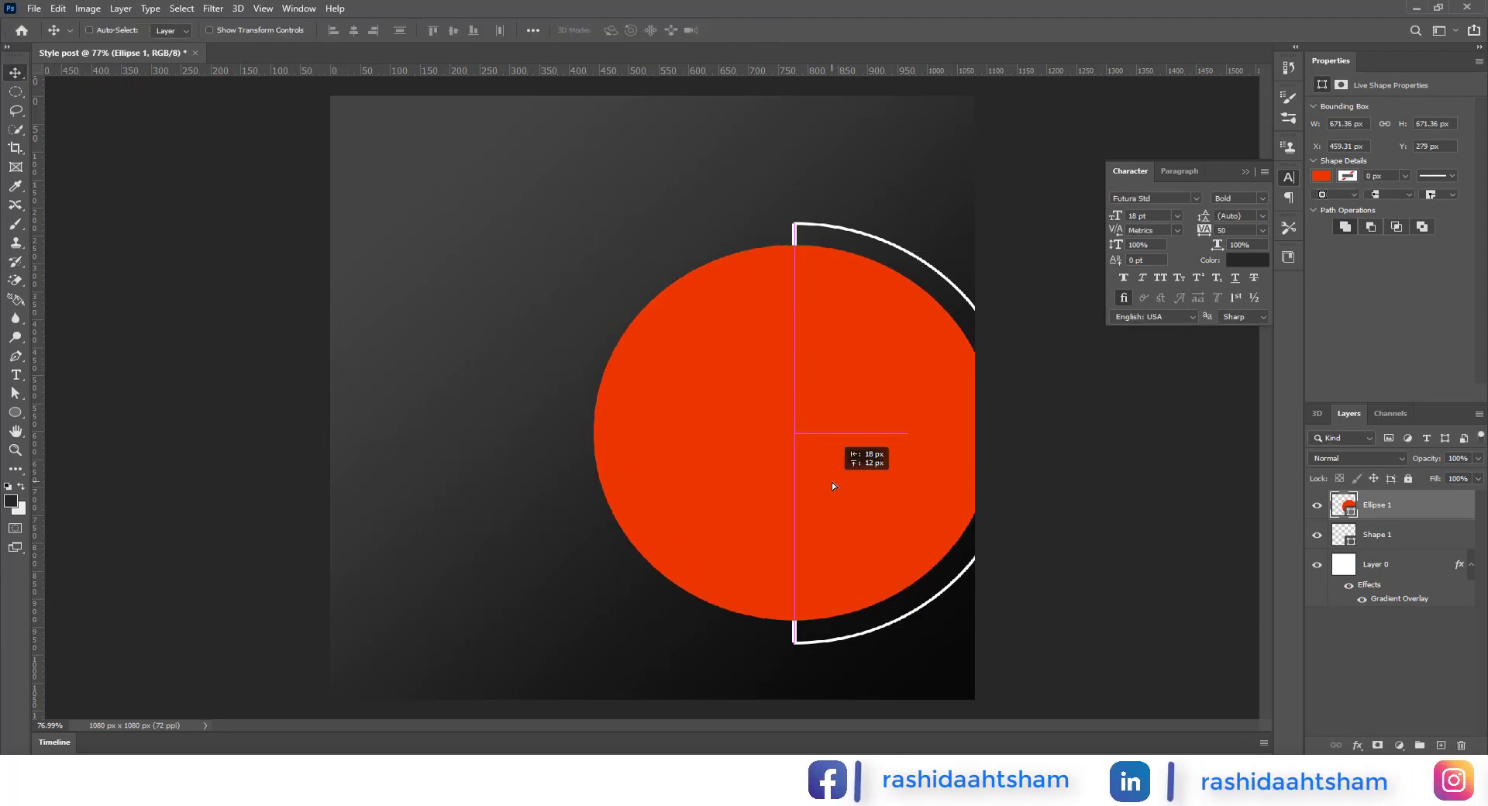
Scale the orange-red circle and half-circle outline together to about 106.9% and shift them to the right
left_click(1377, 534, "ctrl")
key("ctrl+t")
left_click_drag(591, 433, 568, 427)
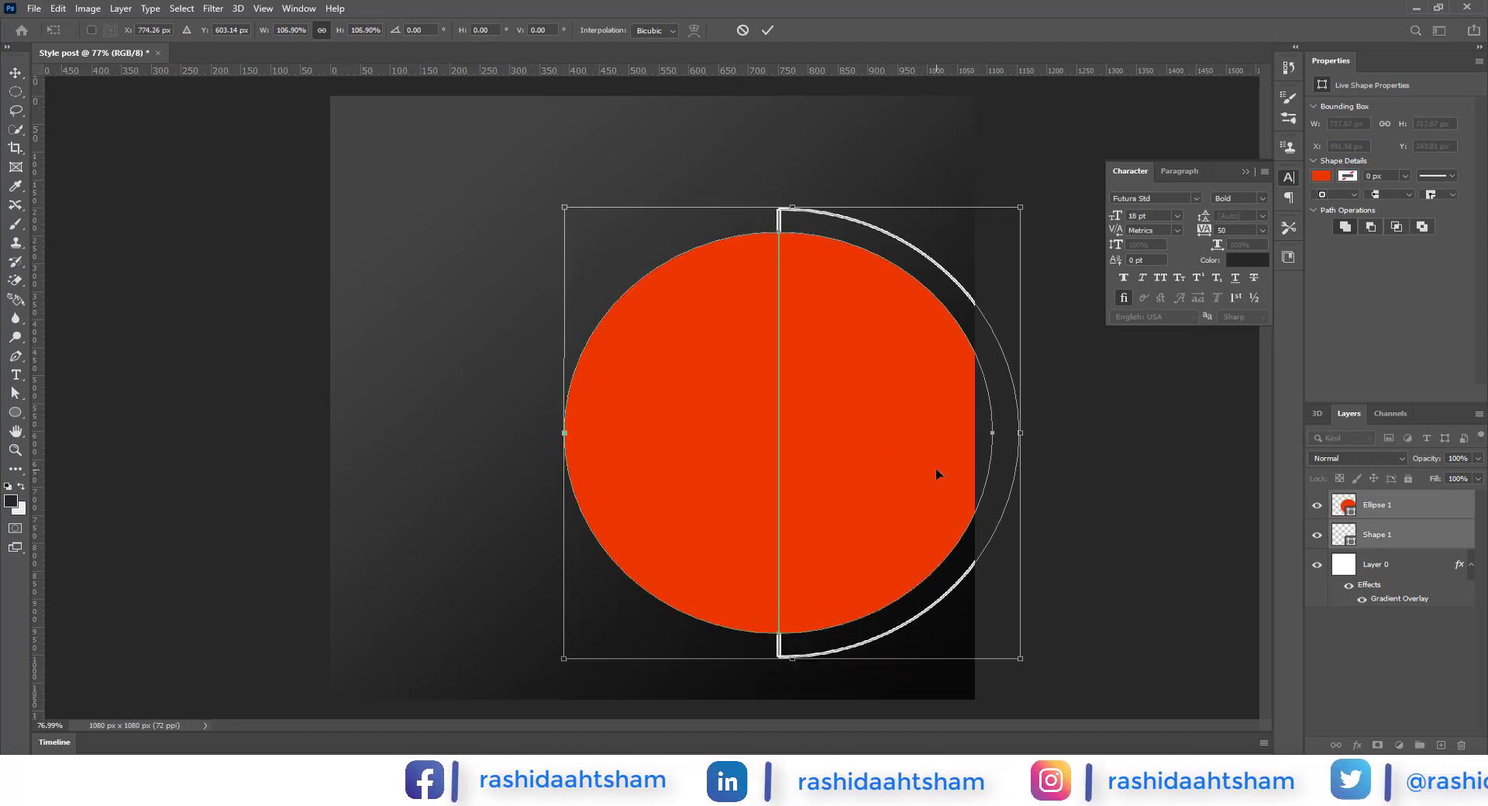
left_click_drag(913, 465, 838, 470)
left_click(768, 31)
scroll(860, 412, "down", 1)
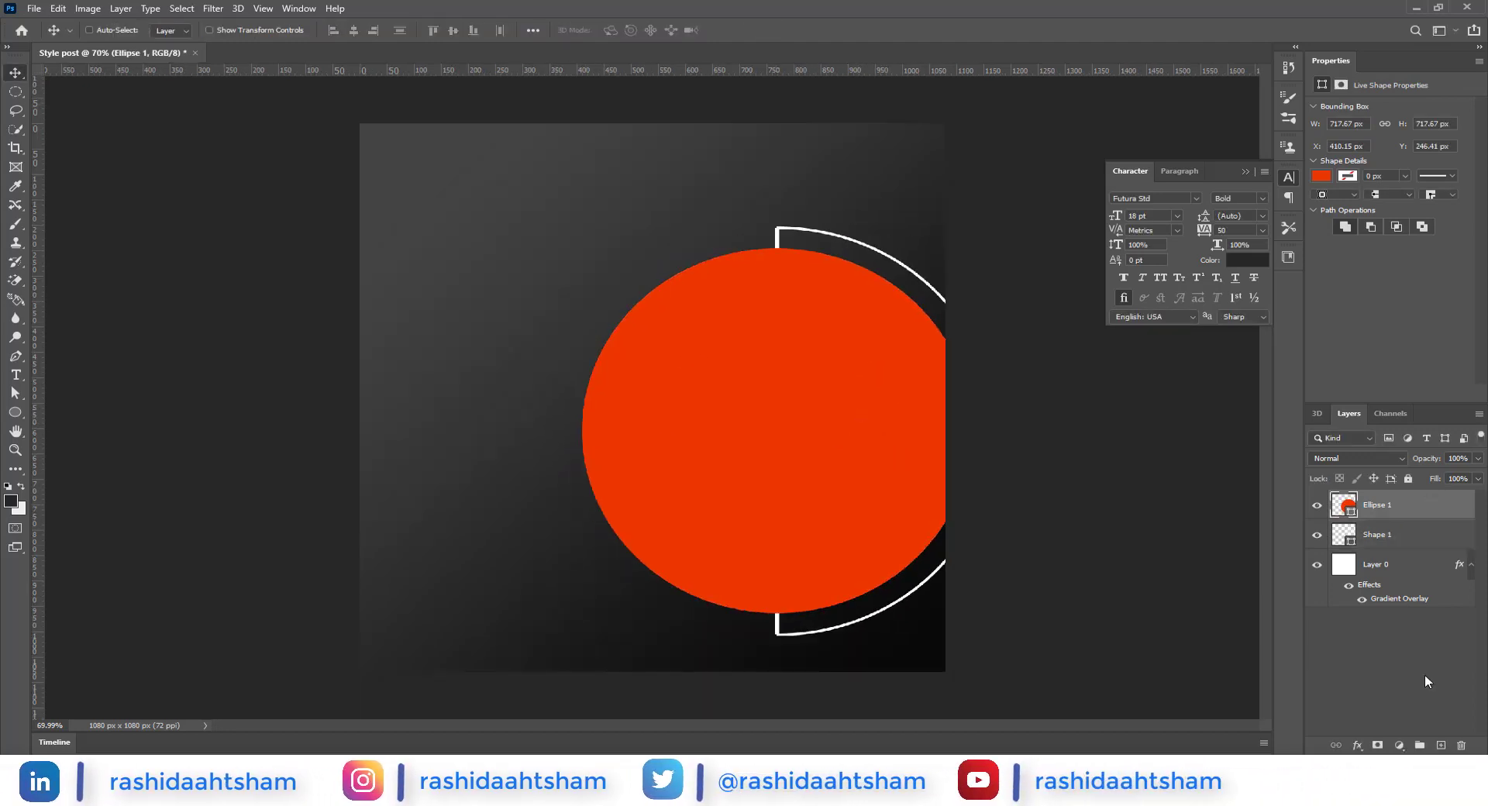
Draw a circle about 451 px across on a new layer and centre it inside the orange-red circle
left_click(1441, 745)
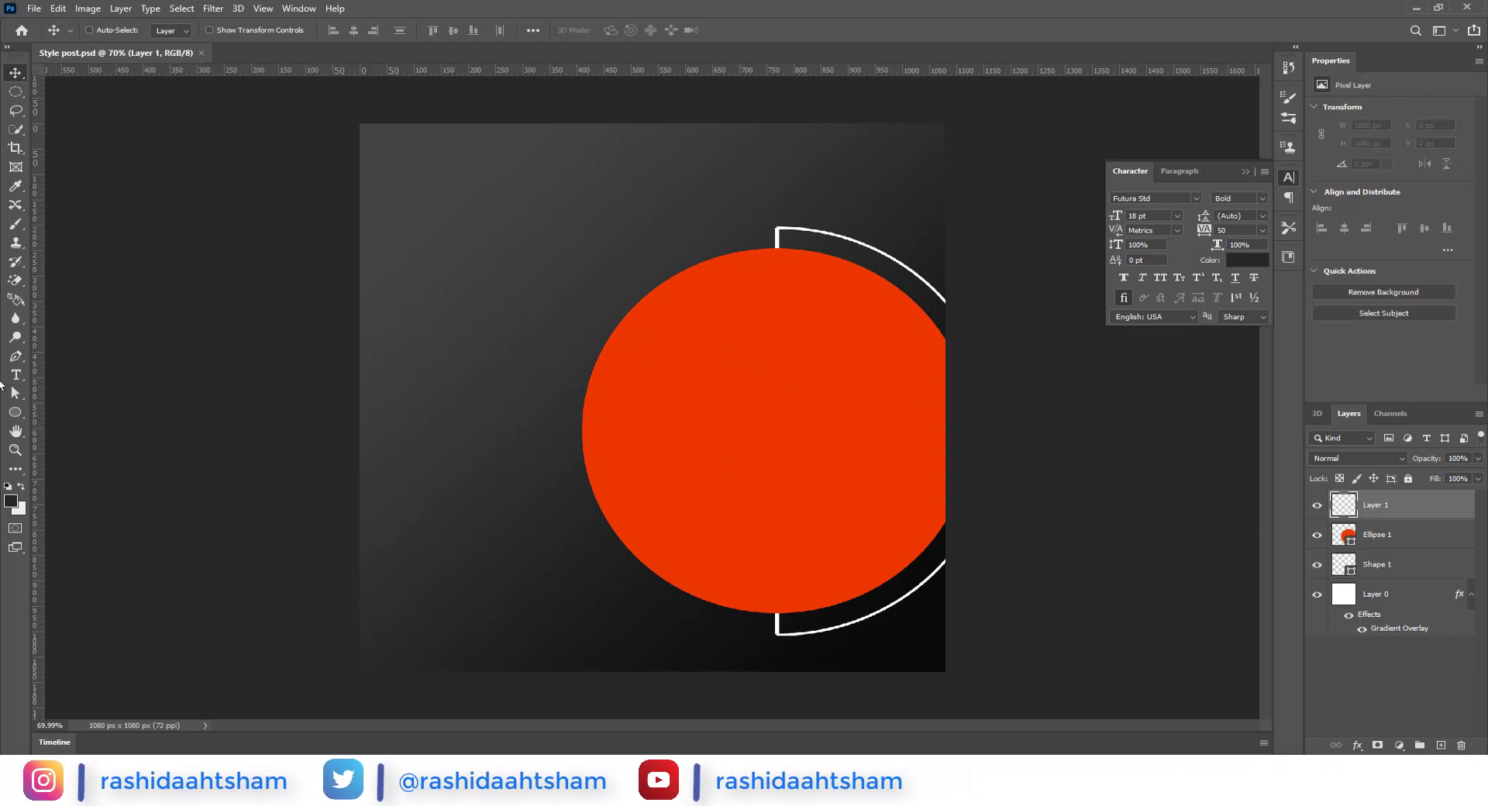
right_click(15, 413)
left_click(70, 442)
left_click_drag(787, 407, 933, 608)
left_click(15, 72)
left_click_drag(870, 445, 835, 454)
Change the inner circle's fill to a darker, near-black shade
left_click(16, 412)
left_click(177, 31)
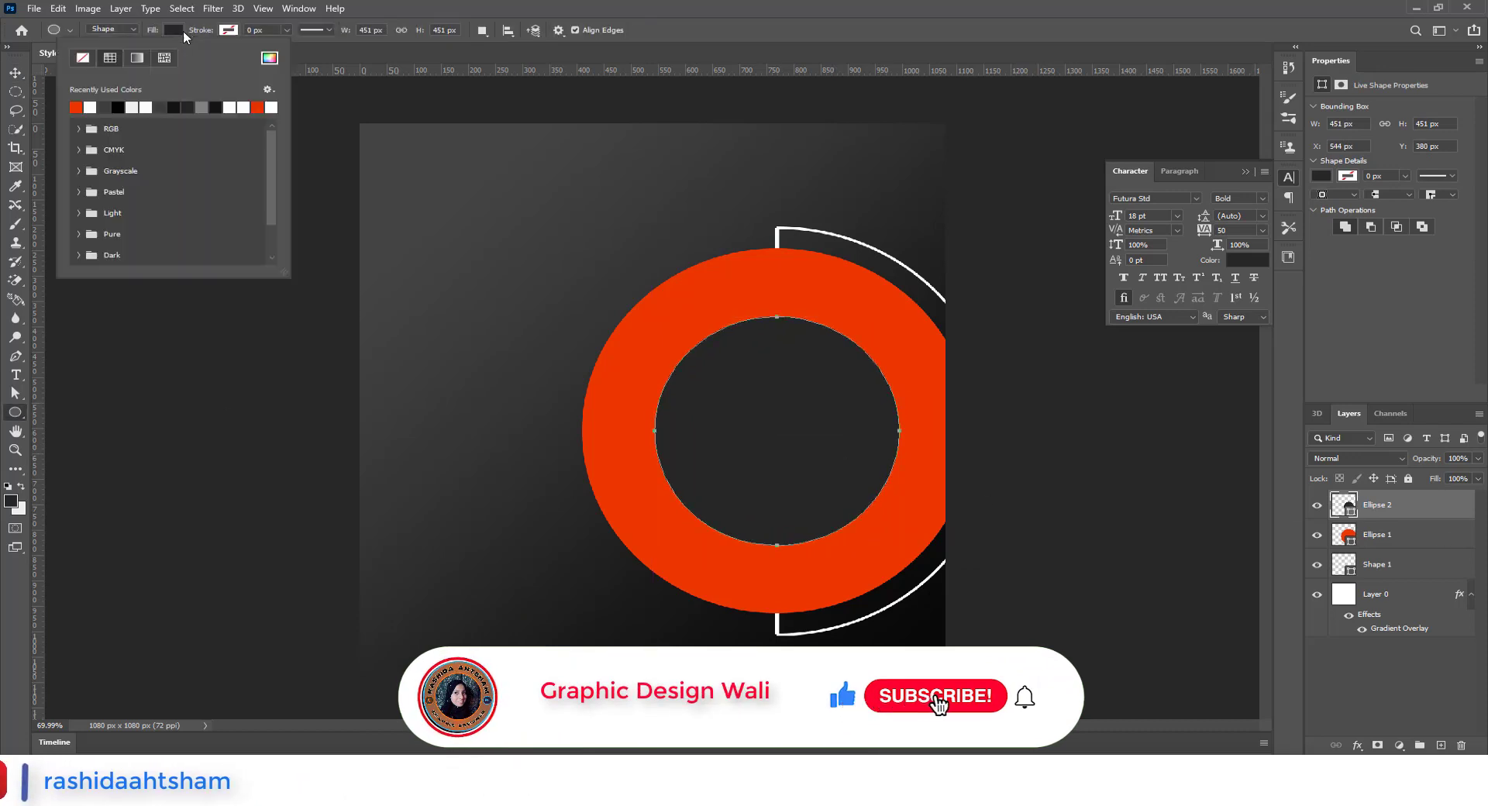
left_click(268, 59)
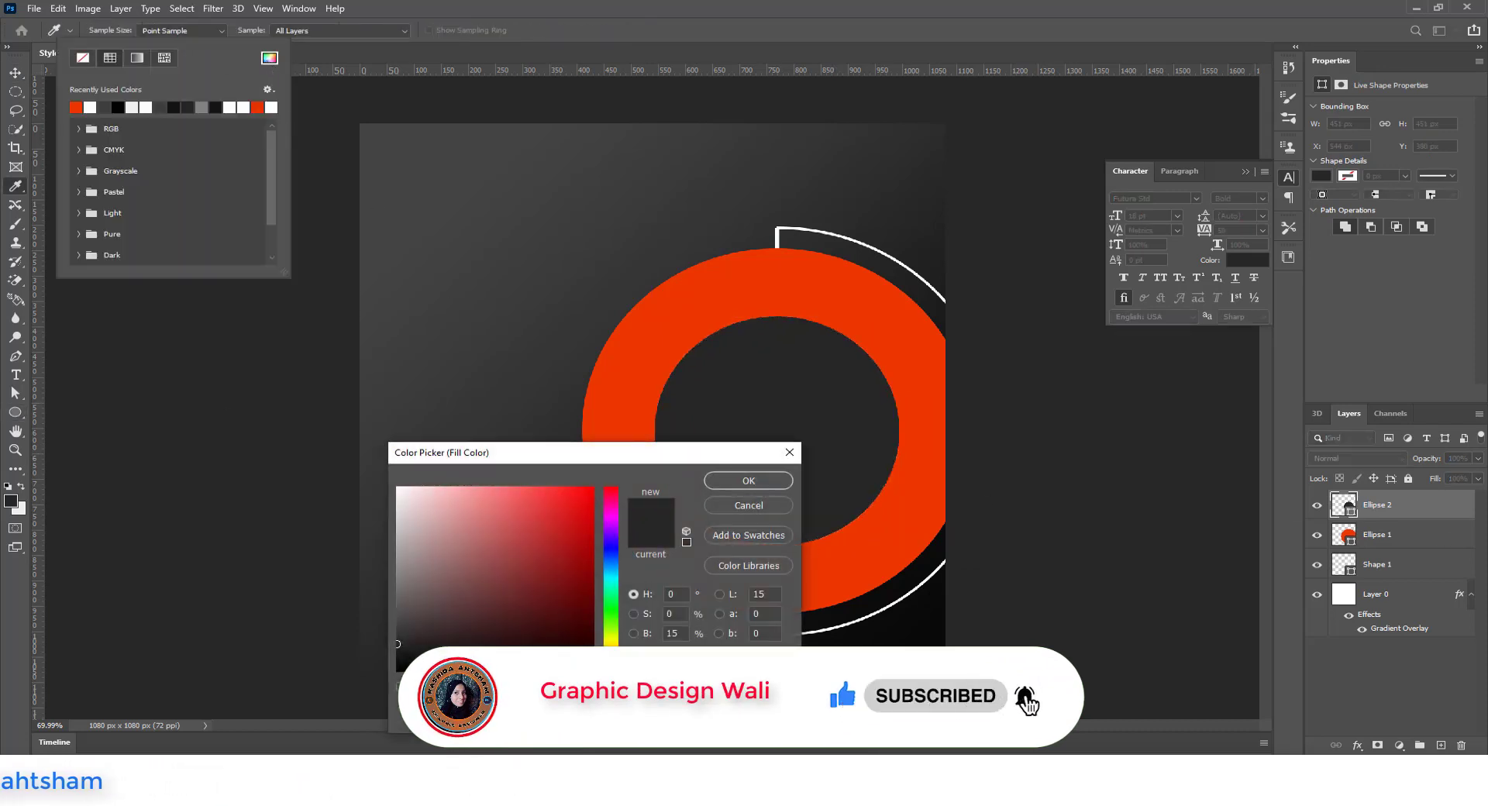
left_click_drag(397, 643, 398, 657)
left_click(710, 482)
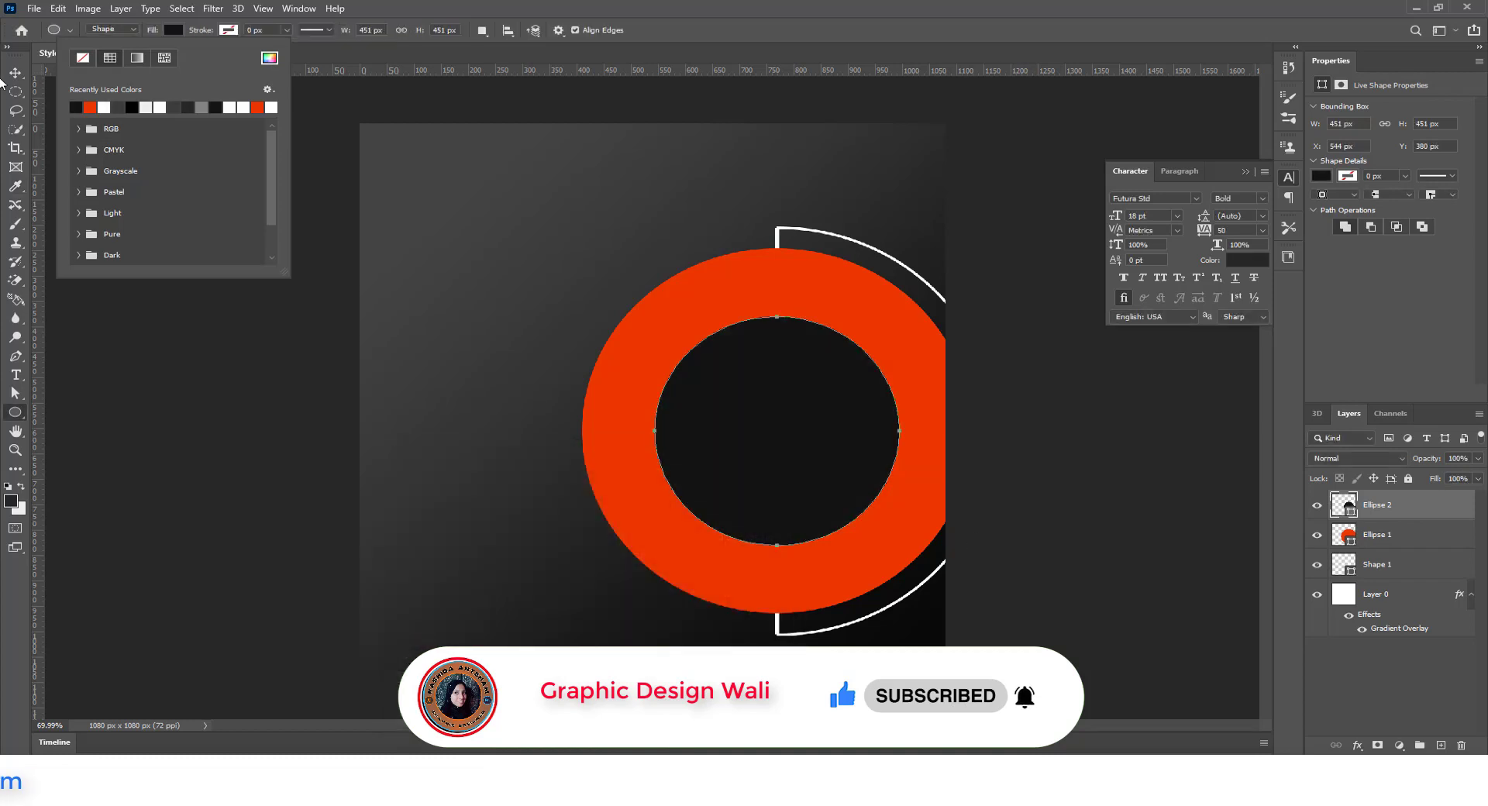
left_click(16, 74)
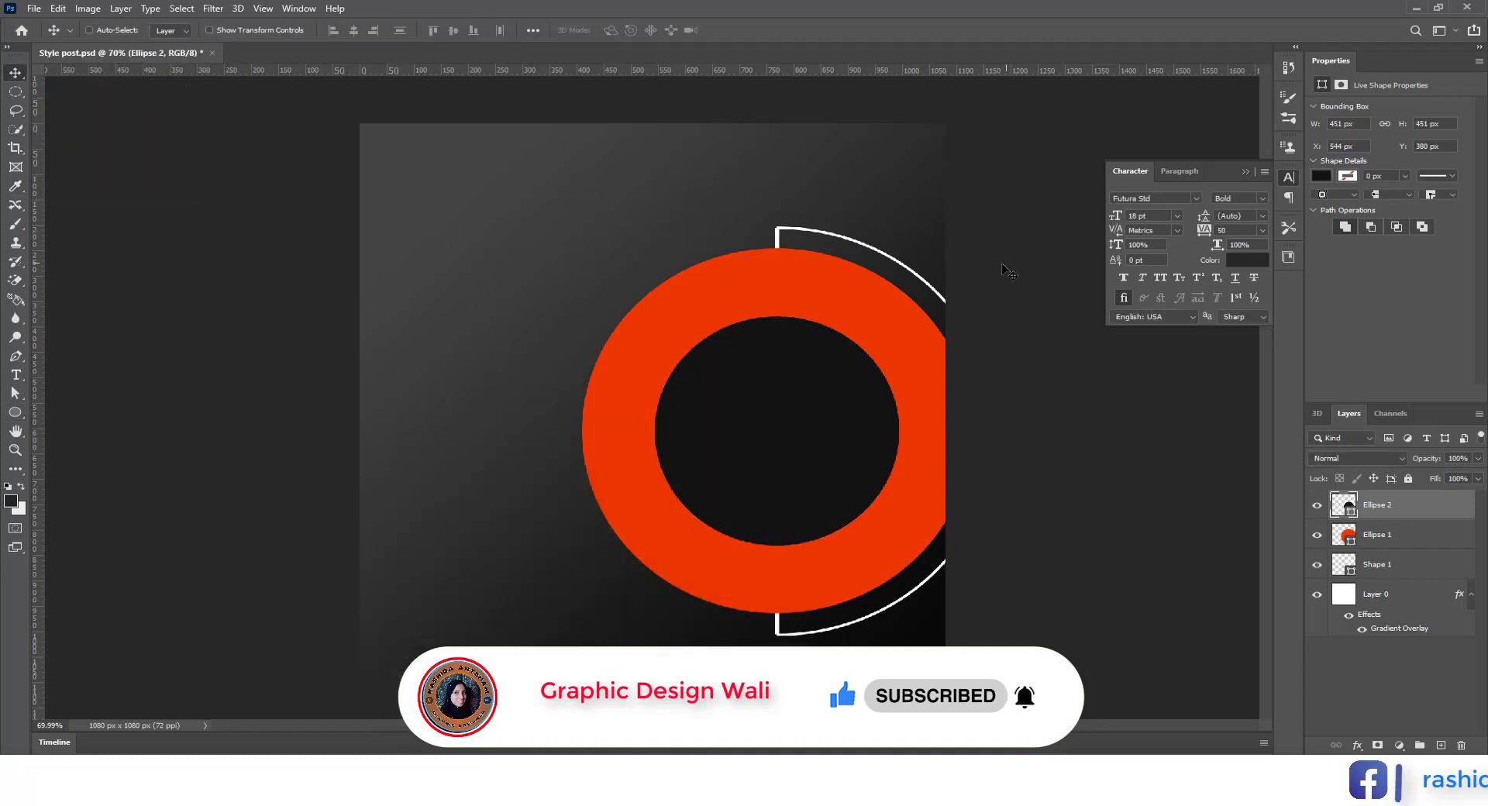
Draw another circle about 496 px across on a new layer and move it over the black circle
left_click(1441, 745)
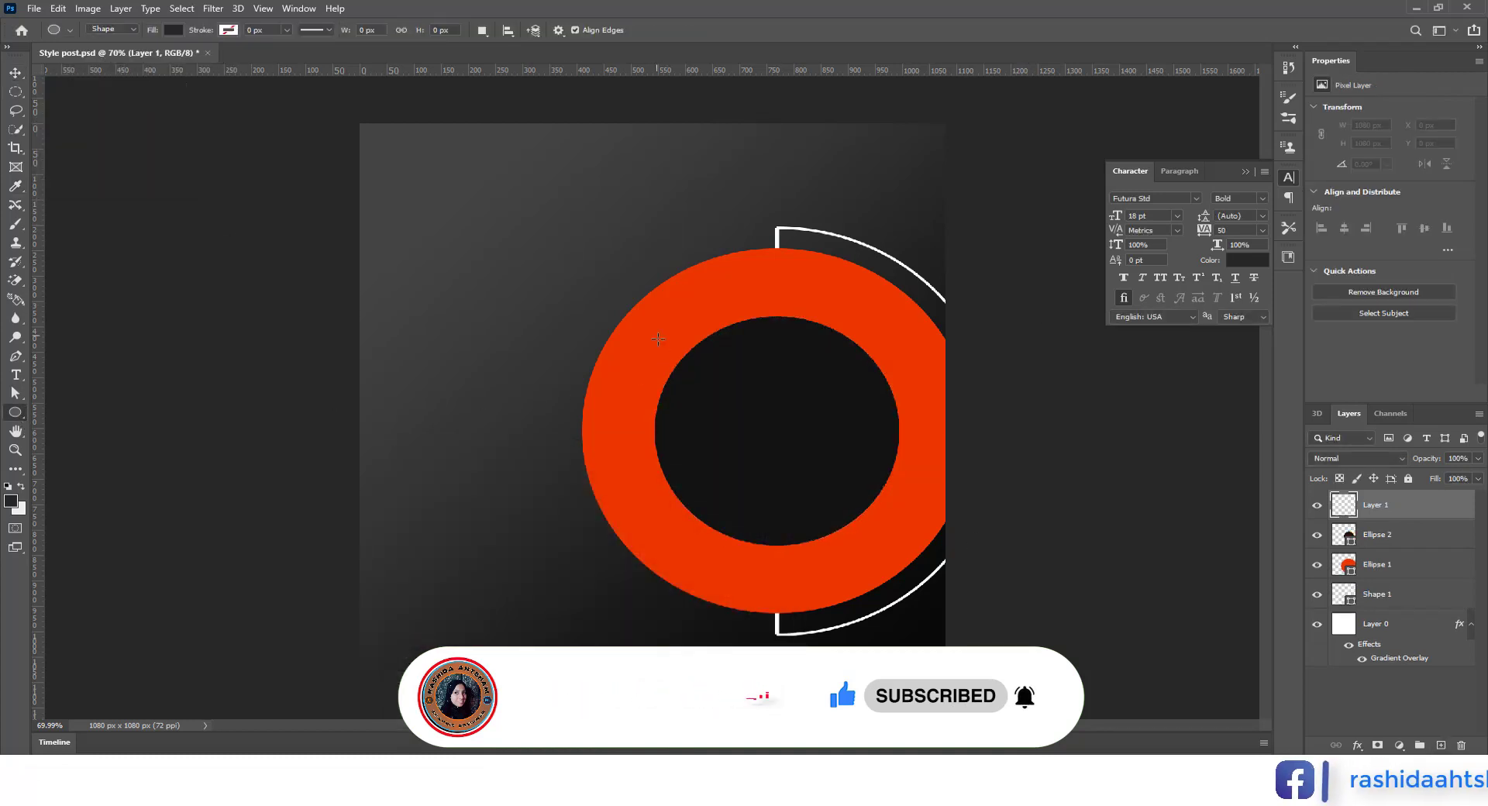
left_click_drag(657, 336, 925, 588)
left_click_drag(874, 486, 858, 443)
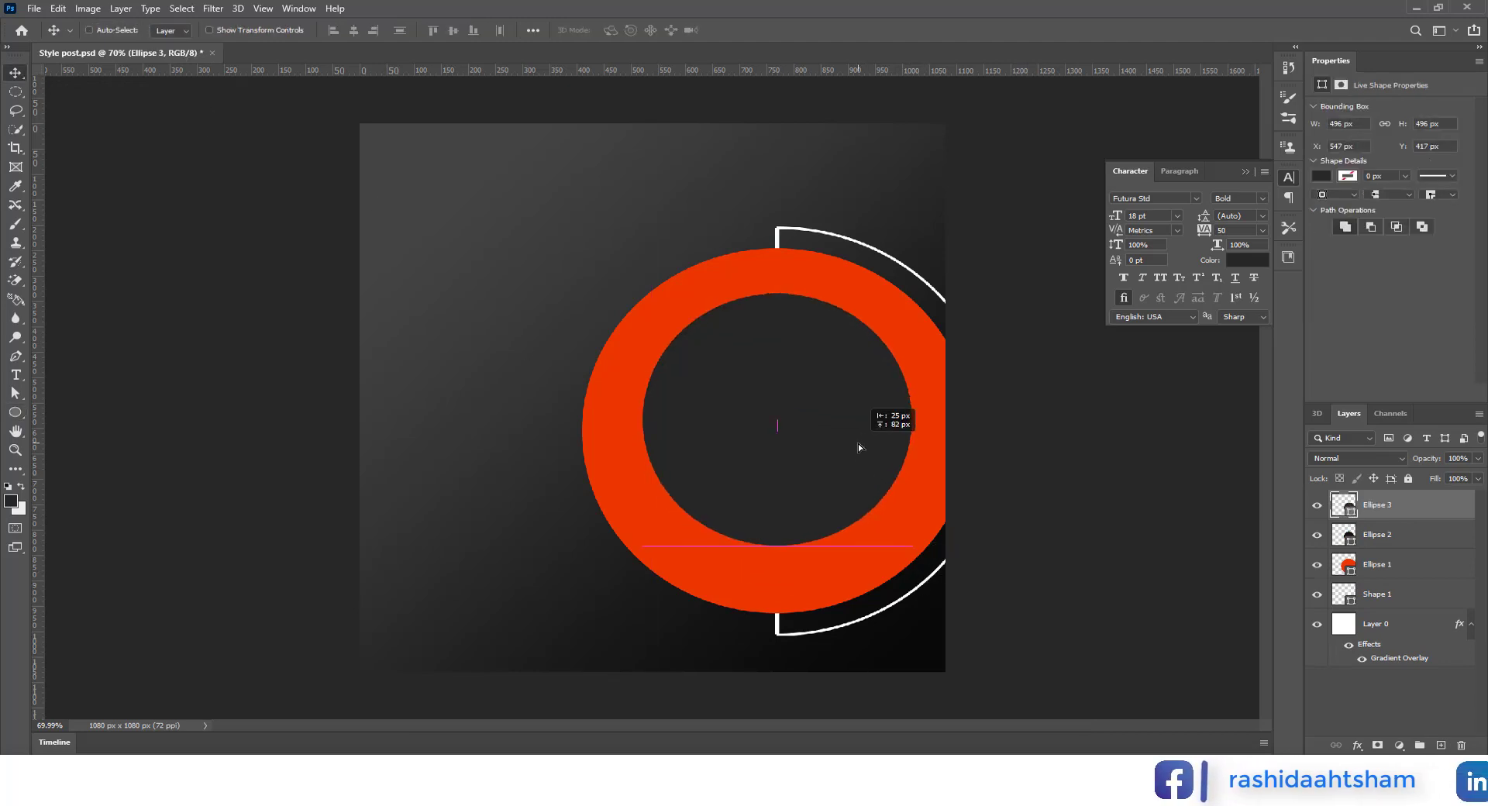
Remove the new circle's fill and give it a 5 px white stroke
left_click(174, 29)
left_click(81, 58)
left_click(229, 30)
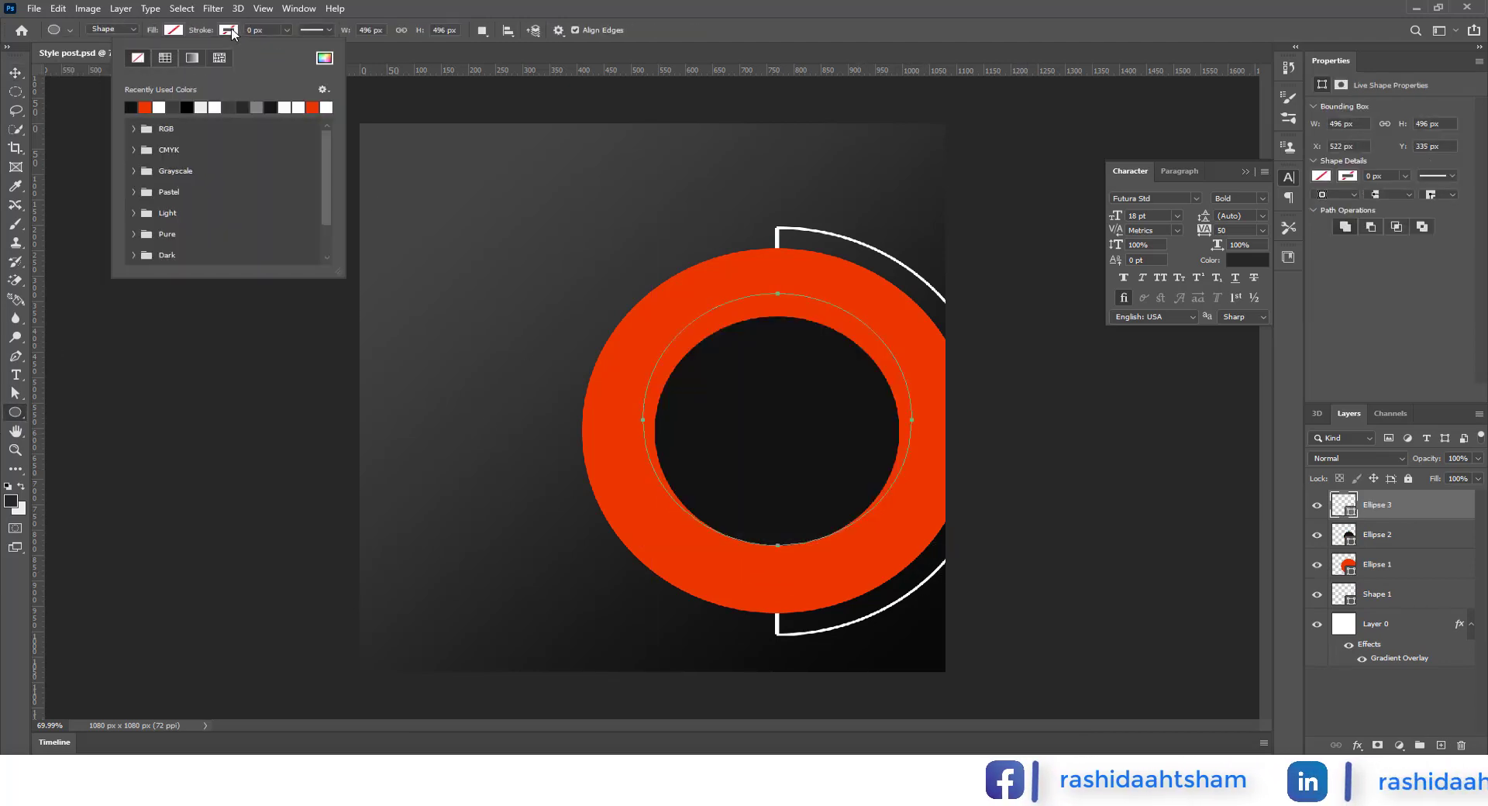
double_click(257, 31)
type("5")
key("Return")
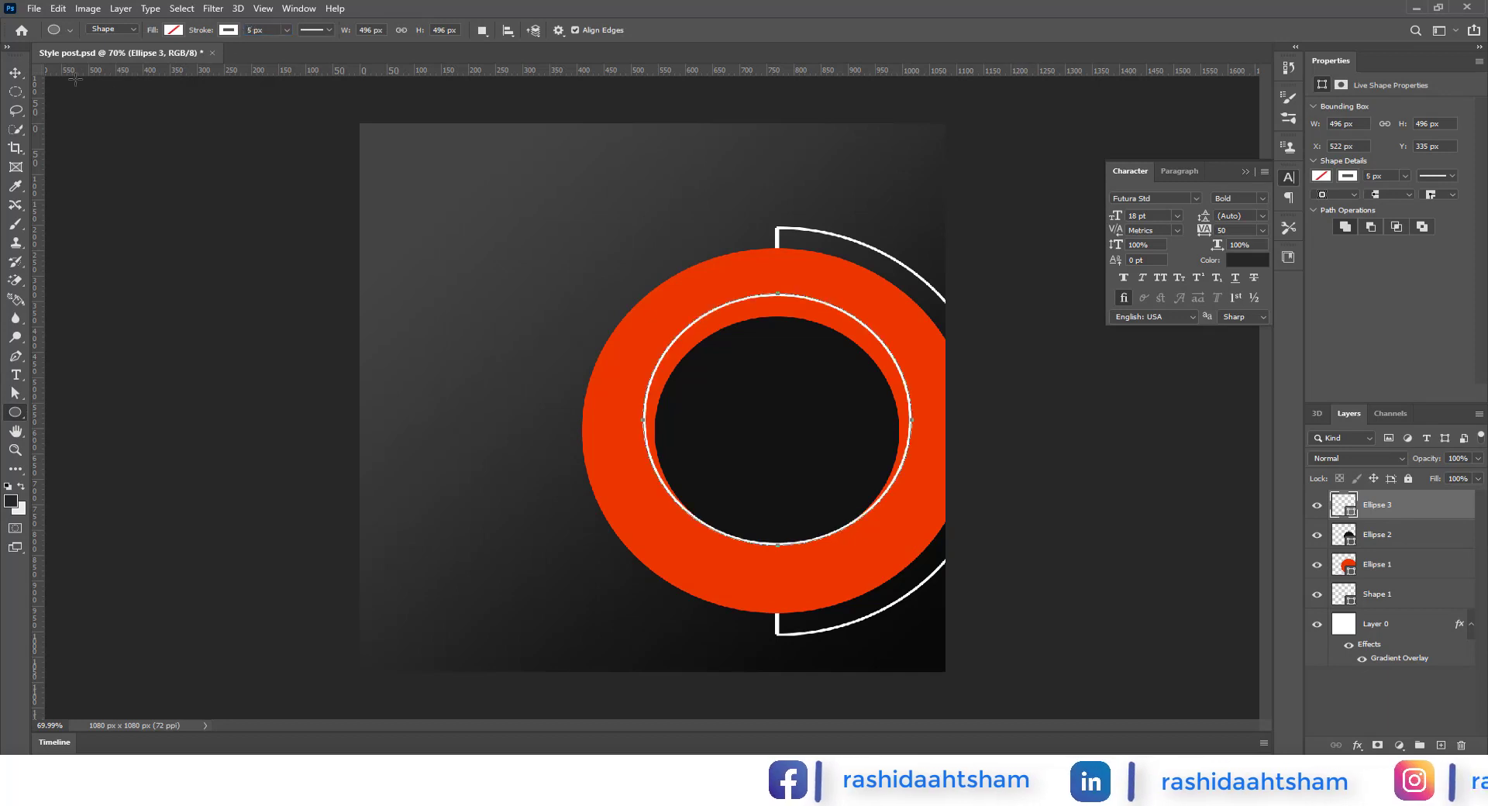
Move the white ring down to centre it around the black circle, and select all three ellipse layers
left_click(15, 73)
left_click_drag(830, 530, 829, 542)
left_click(1396, 565, "ctrl")
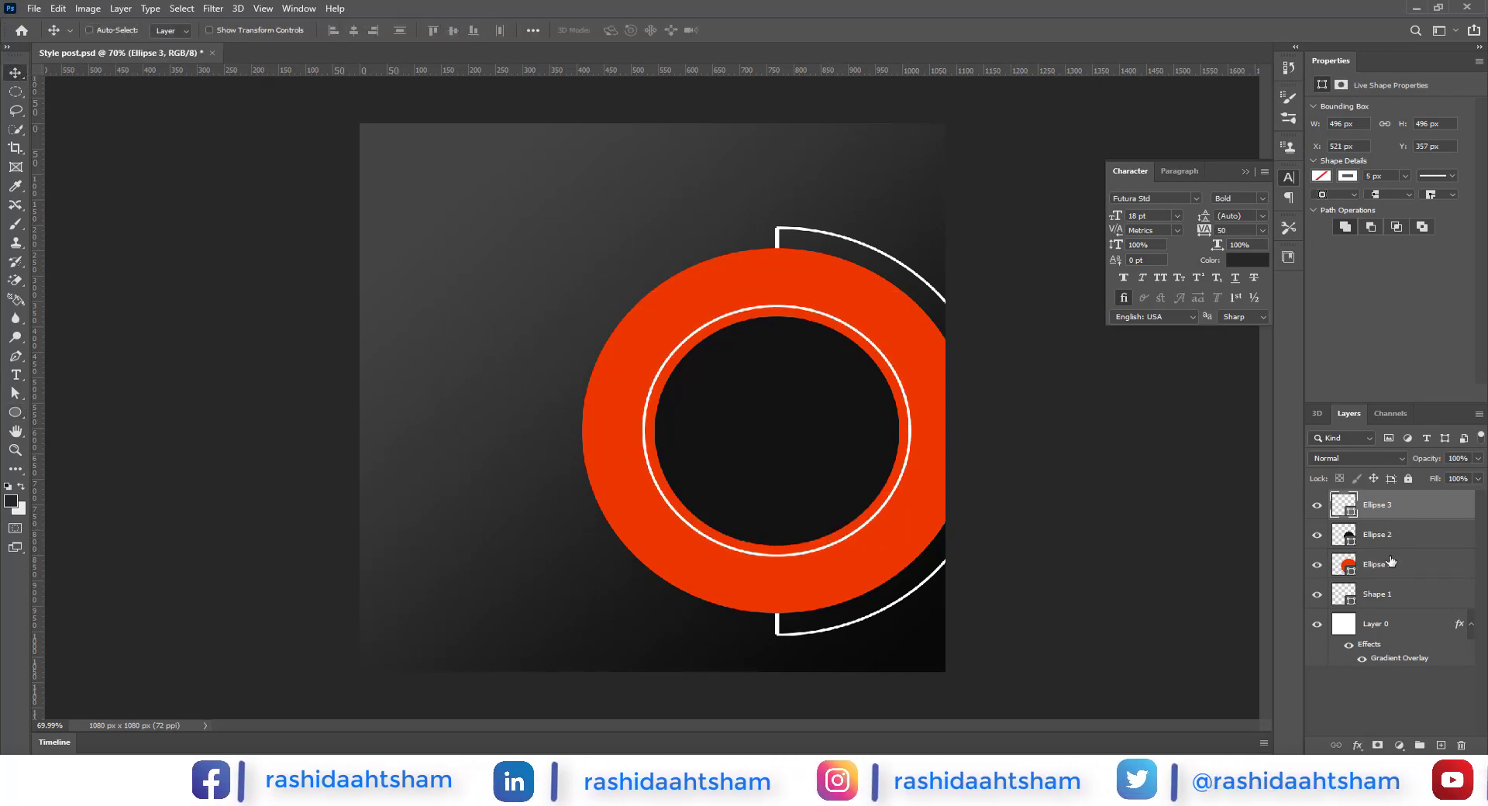
left_click(1384, 535, "ctrl")
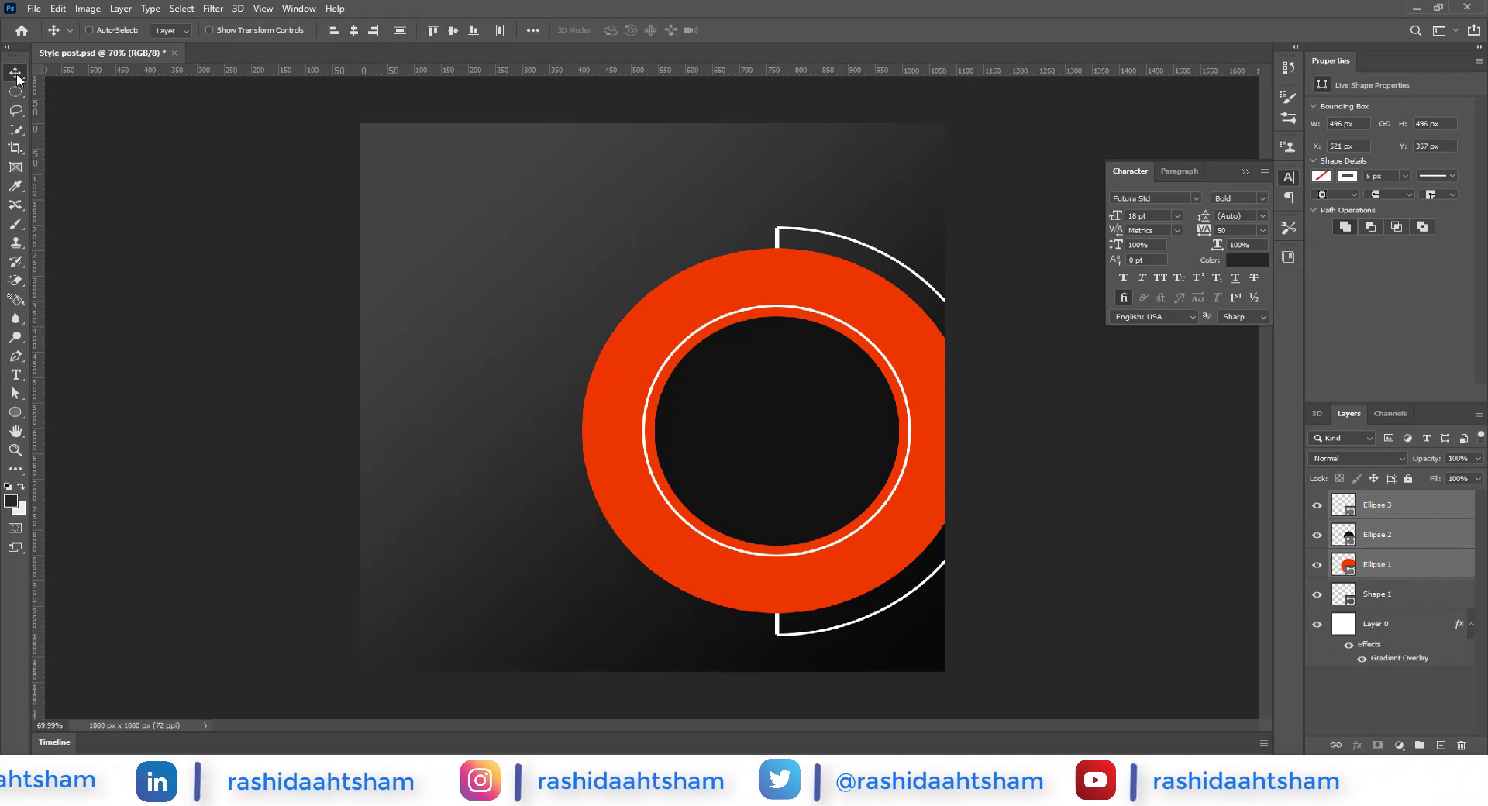
Duplicate the white ring and scale the copy down proportionally so it sits centred inside the black circle
mouse_move(1383, 514)
left_mouse_down("alt")
mouse_move(1398, 532)
mouse_move(1391, 505)
left_mouse_up("alt")
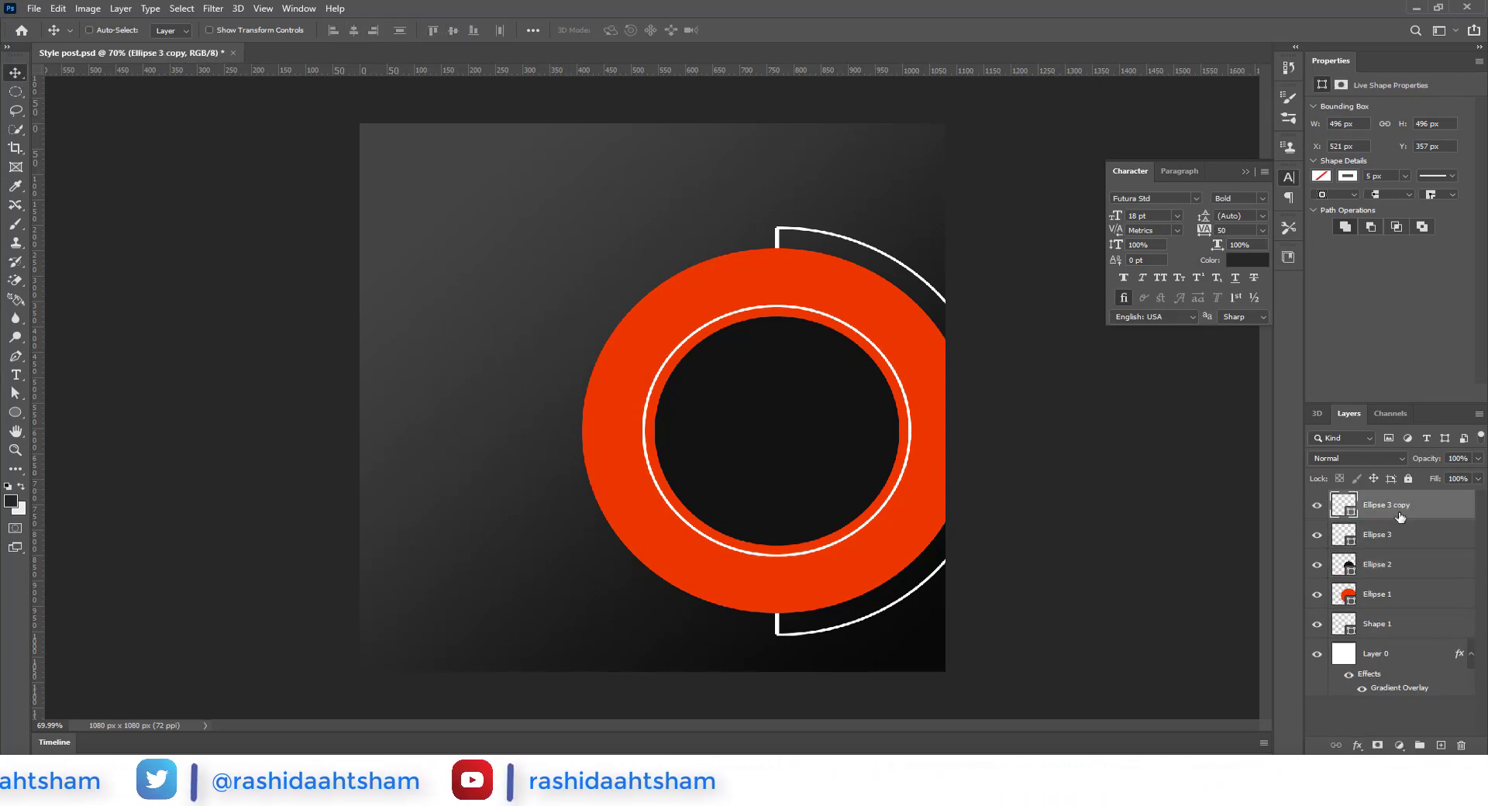
key("ctrl+t")
left_click_drag(915, 307, 849, 362)
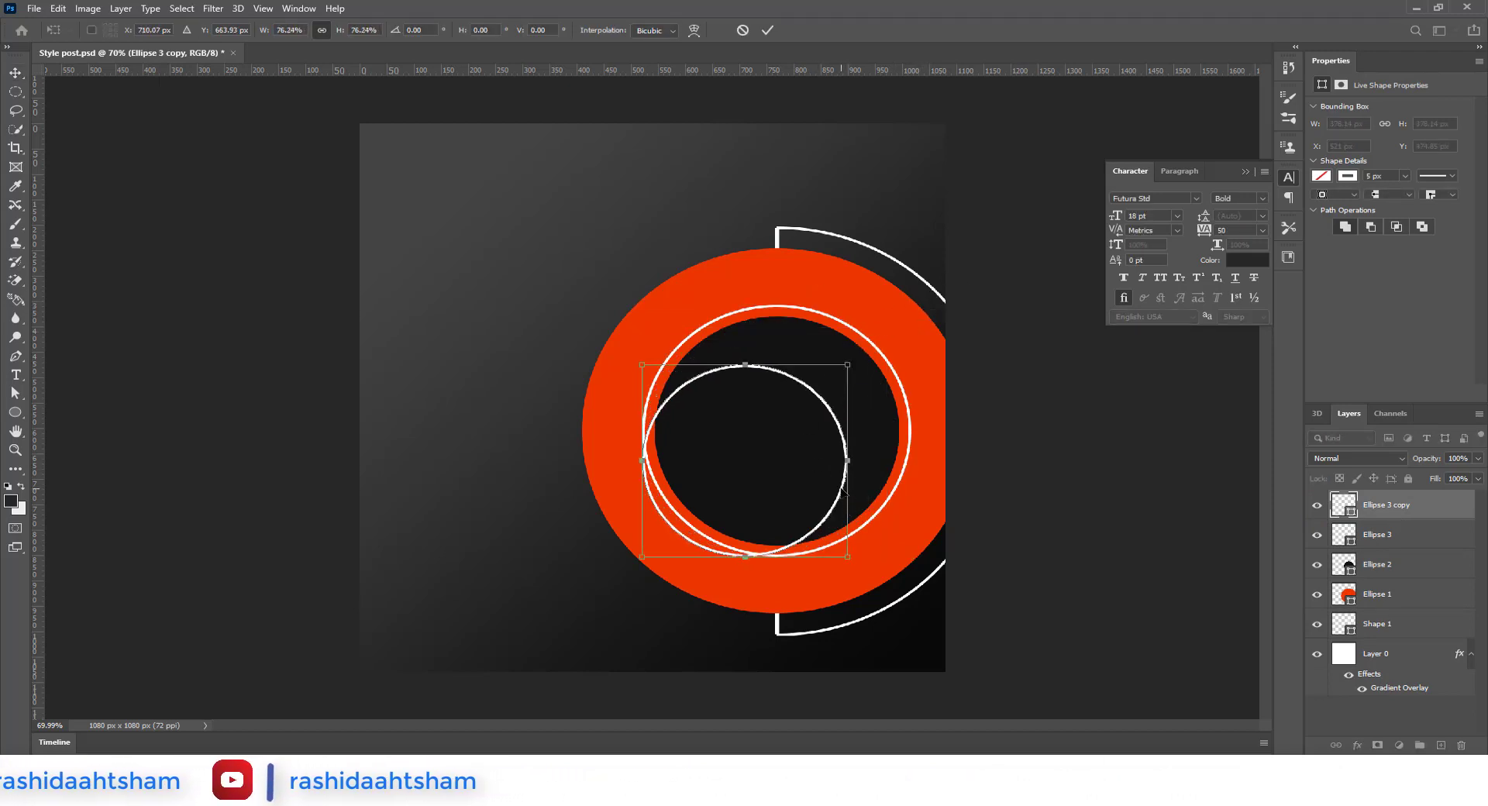
left_click_drag(842, 490, 874, 462)
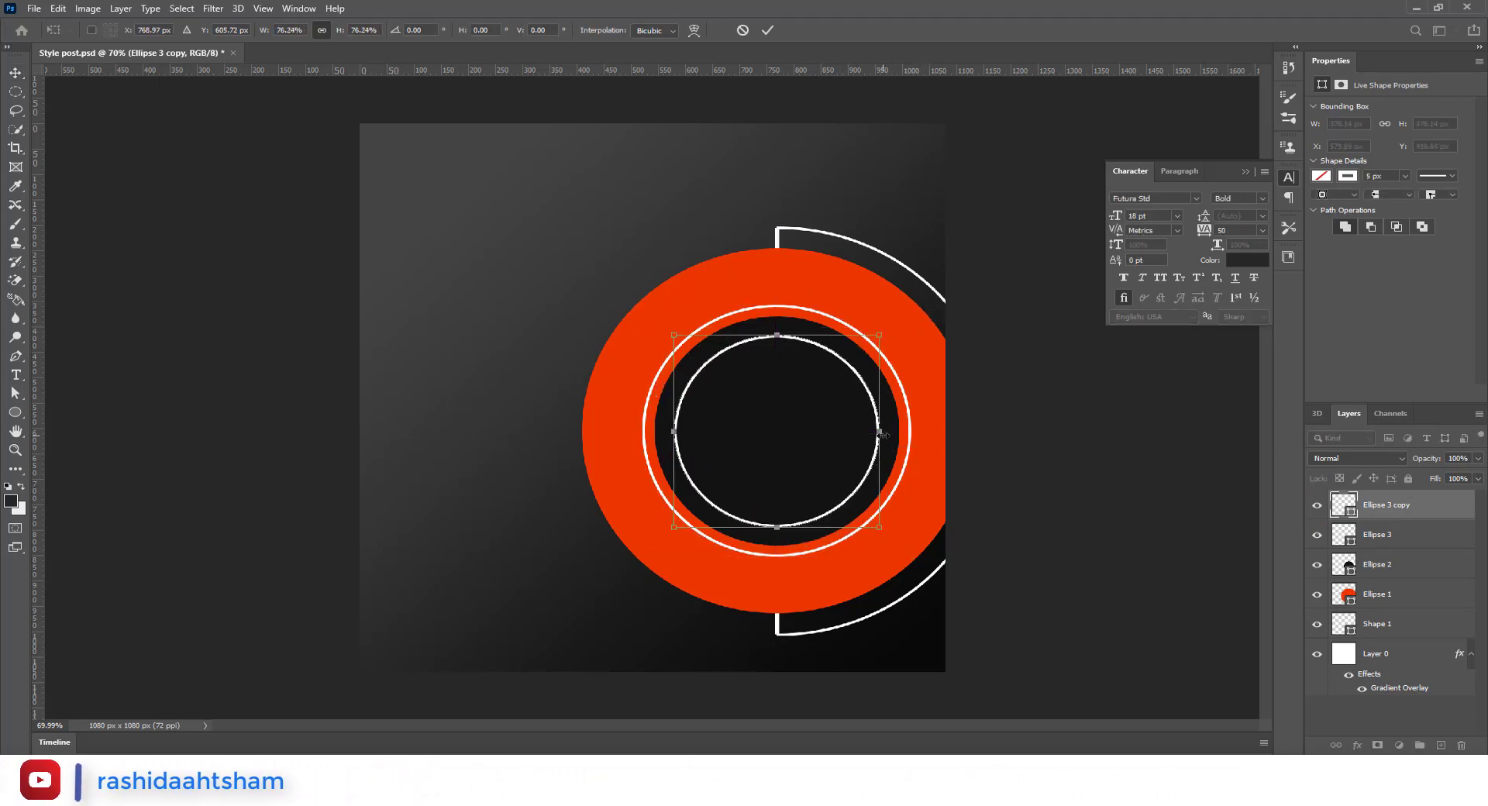
left_click(767, 31)
Enlarge the outer white ring to about 108.6%, centre it, and align the four ellipse layers on their vertical centres
key("ctrl+t")
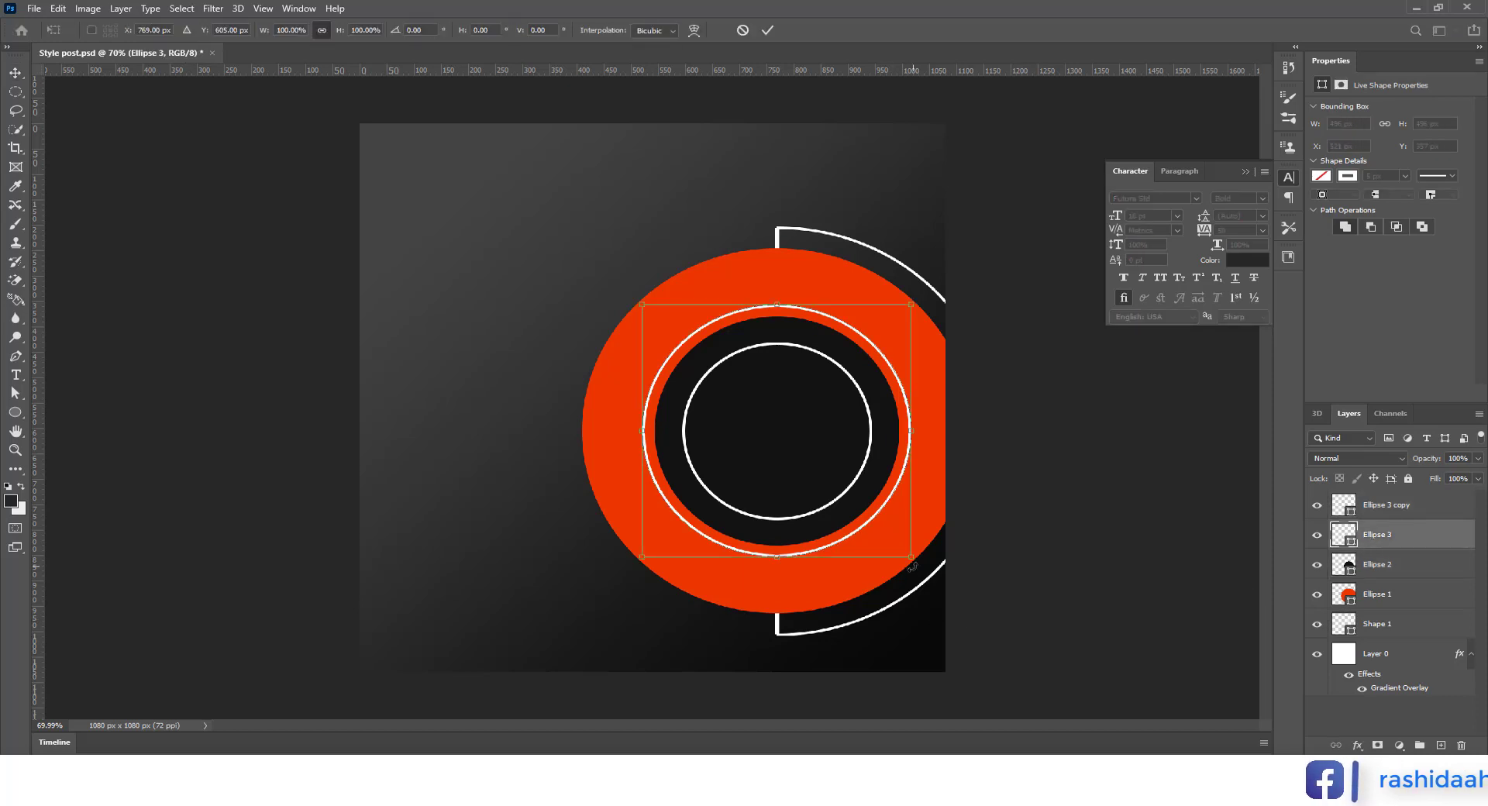
left_click_drag(900, 536, 889, 525)
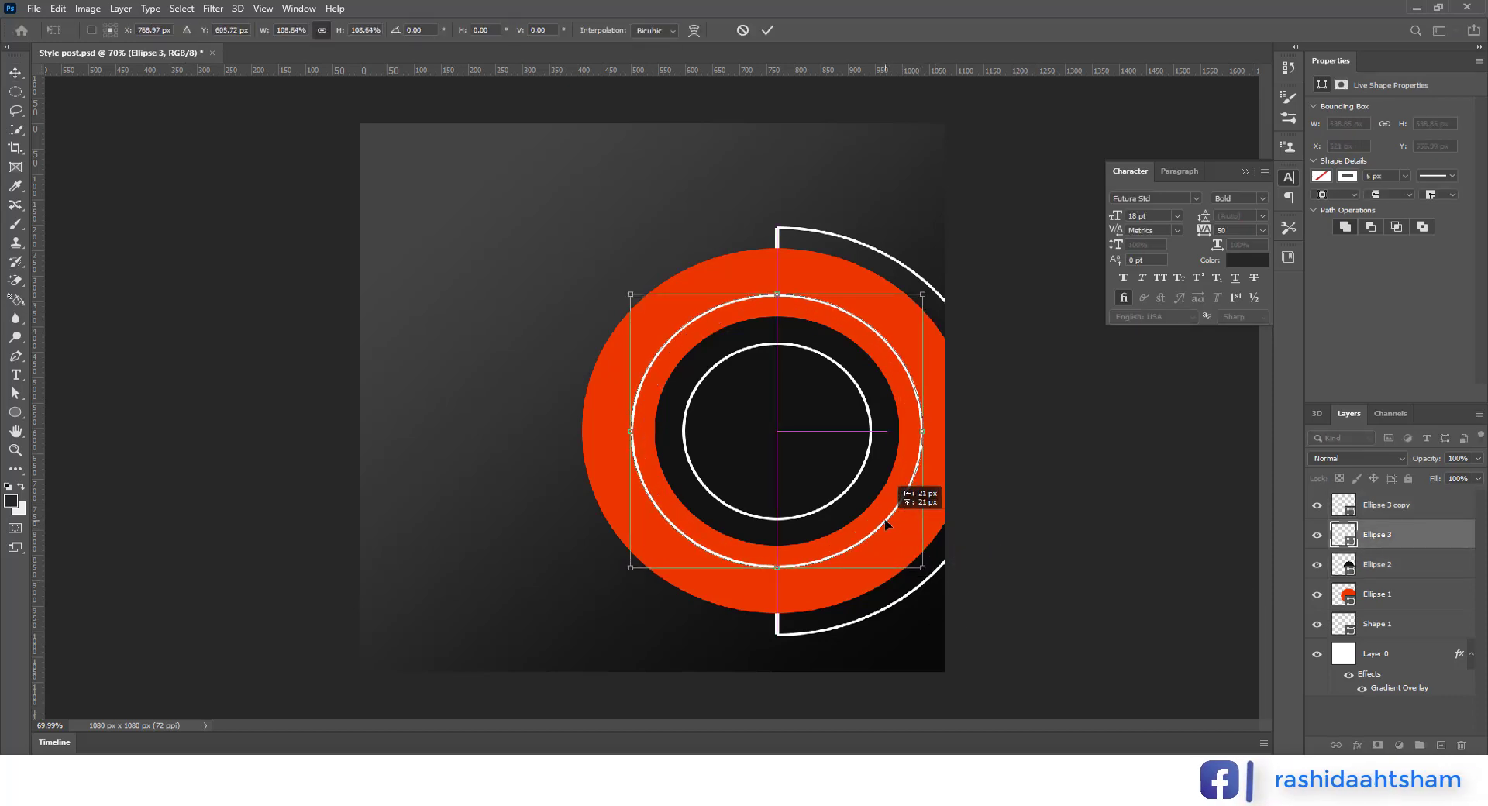
left_click(1388, 591, "shift")
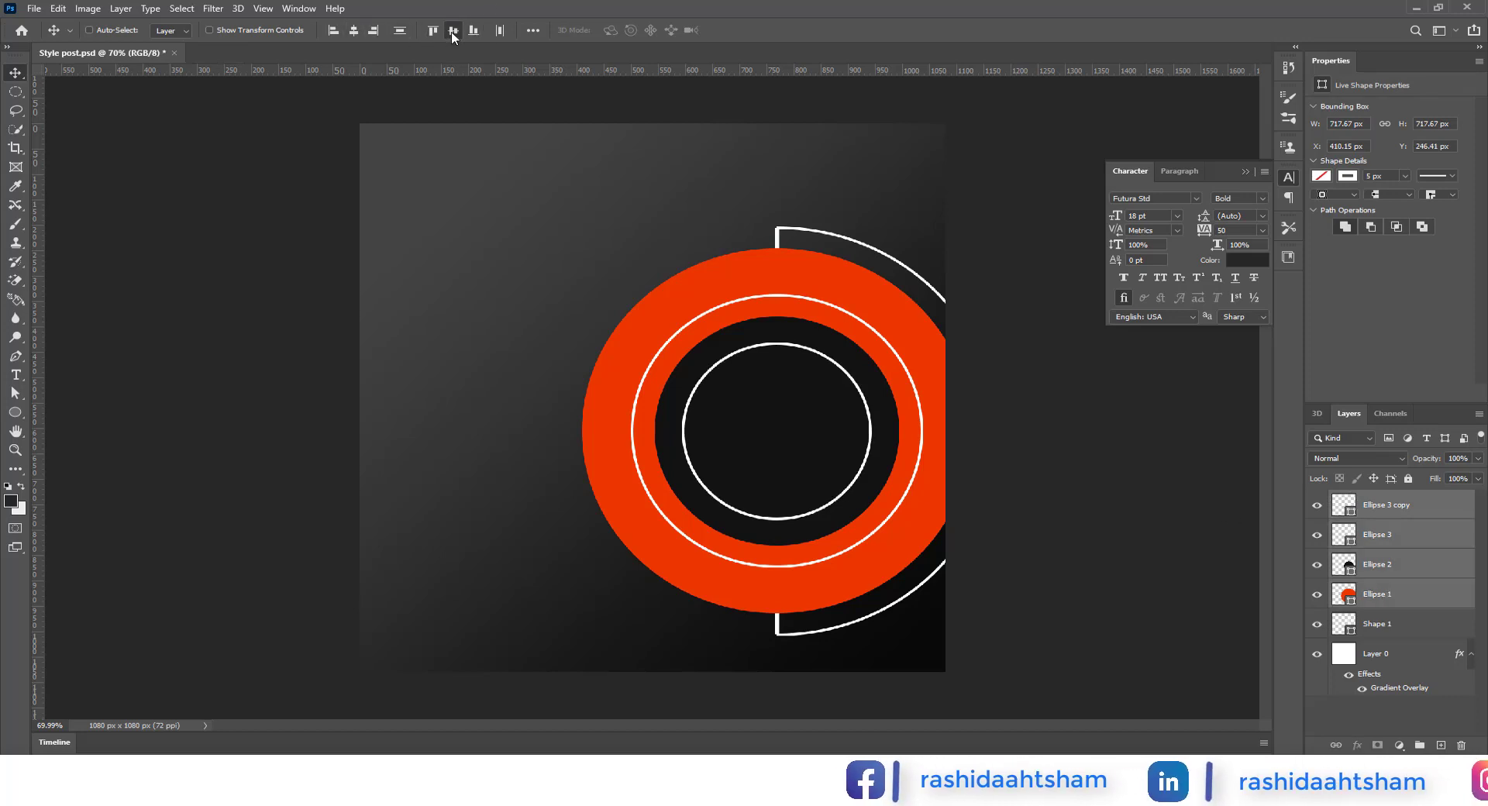
Select the background layer and open young-woman-pinup-style.png in Photoshop from the Style post folder on the Desktop
left_click(1387, 654)
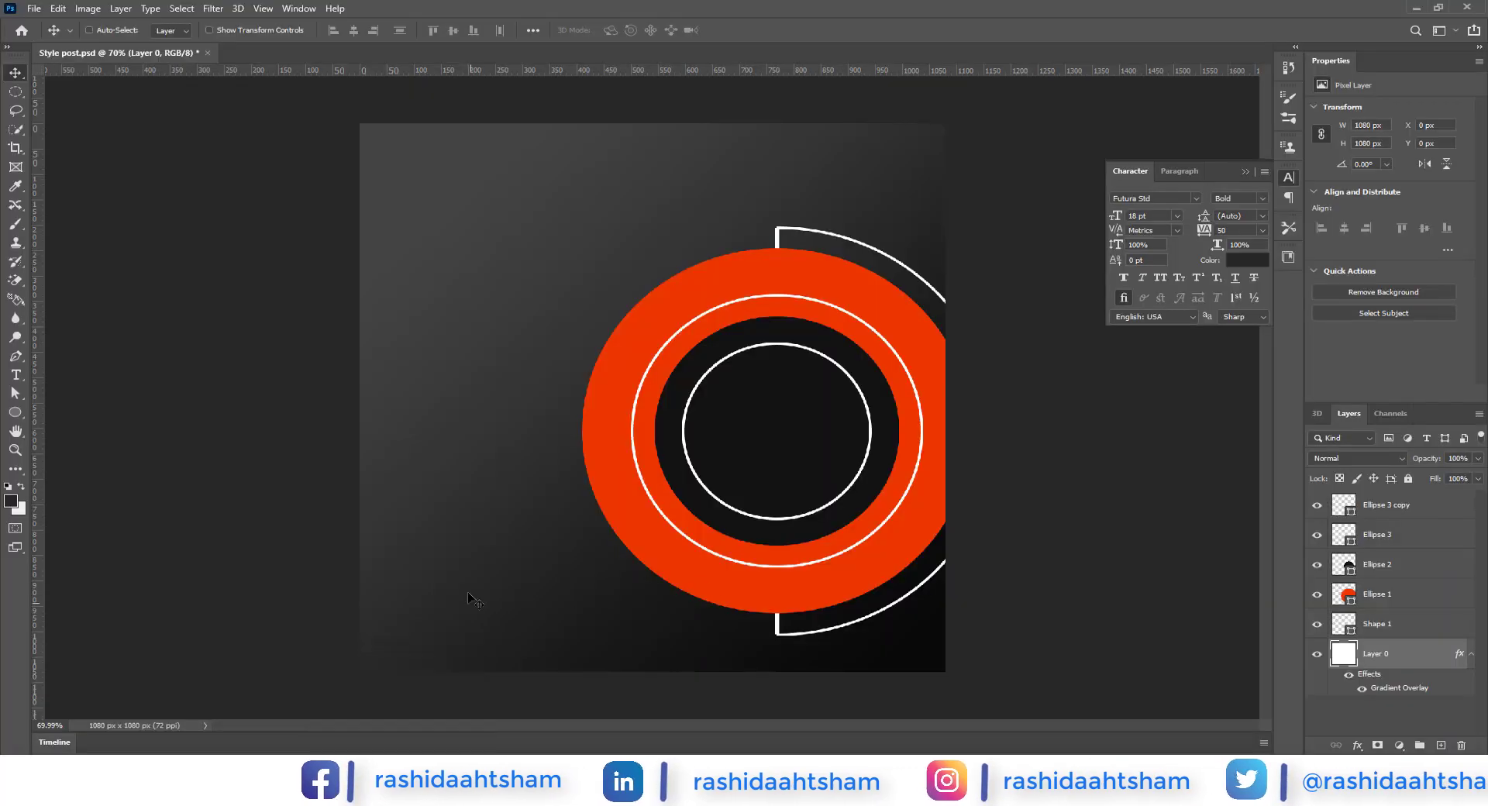
left_click(385, 721)
left_click(72, 120)
left_click(57, 102)
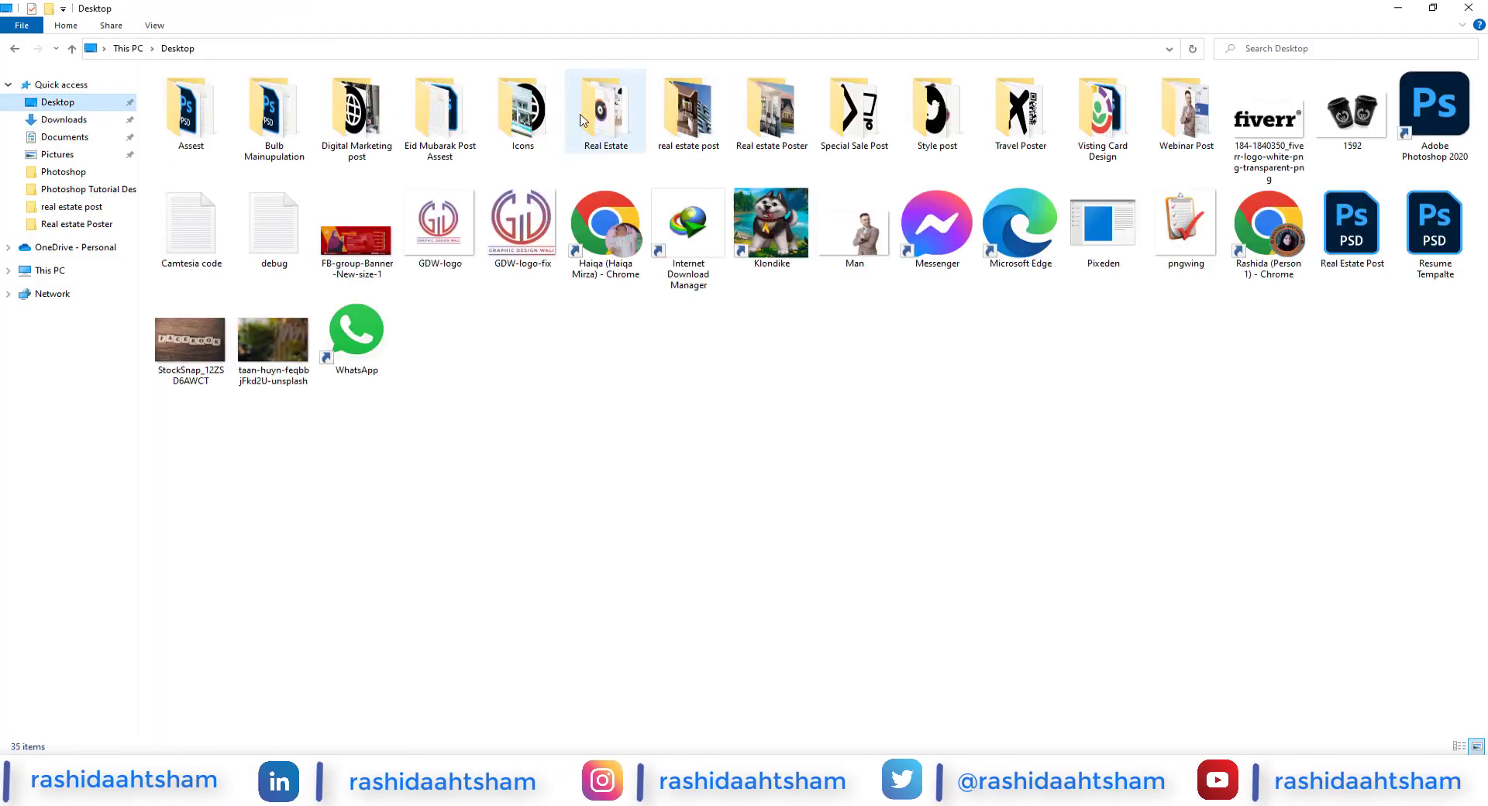
double_click(938, 124)
left_click(438, 117)
right_click(409, 126)
mouse_move(682, 342)
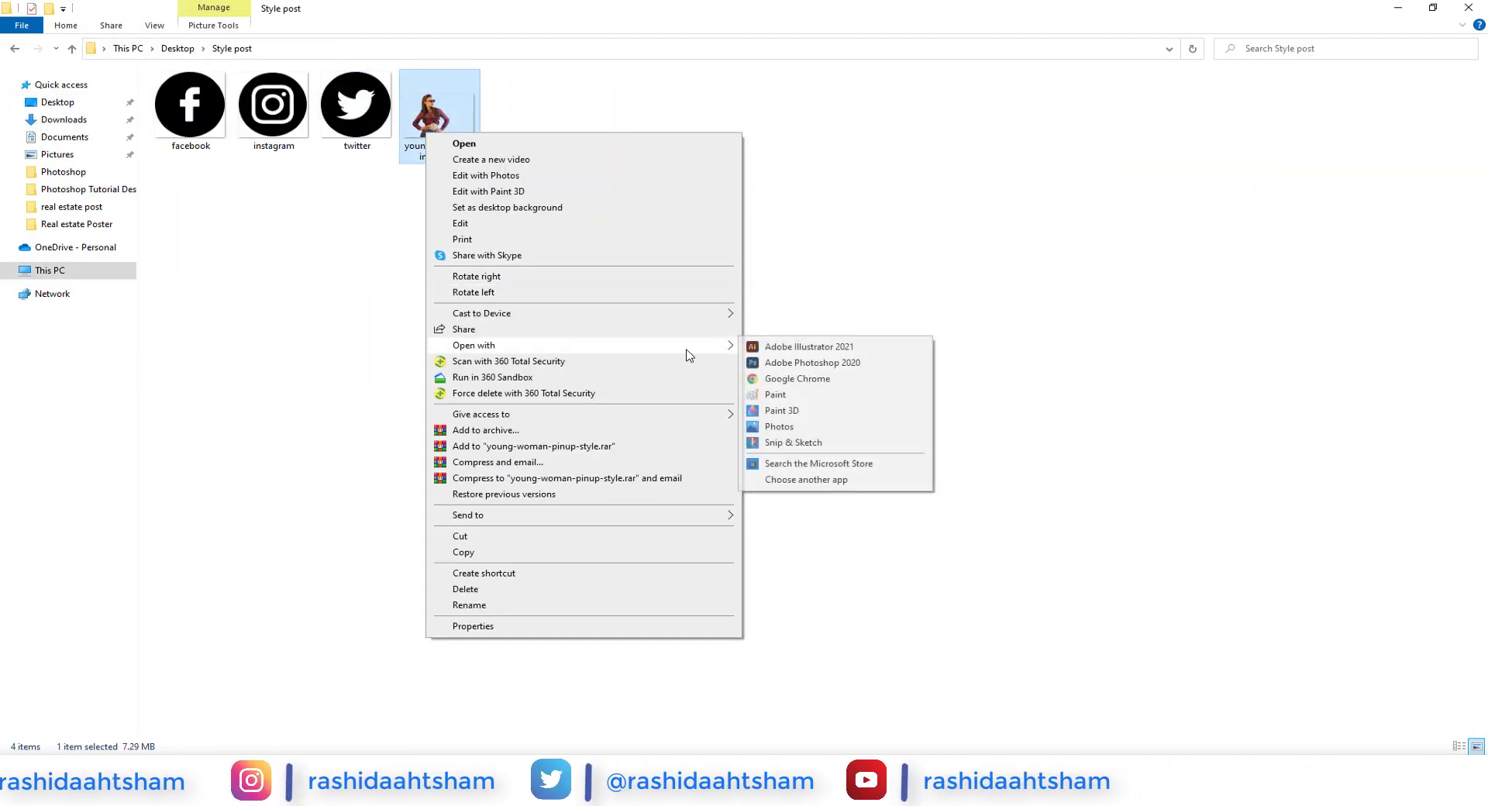
left_click(784, 360)
Bring the woman's photo into the post just above the orange-red circle layer and scale it to about 686 × 856 px over the circles
left_click_drag(463, 218, 714, 420)
left_click_drag(1376, 654, 1376, 609)
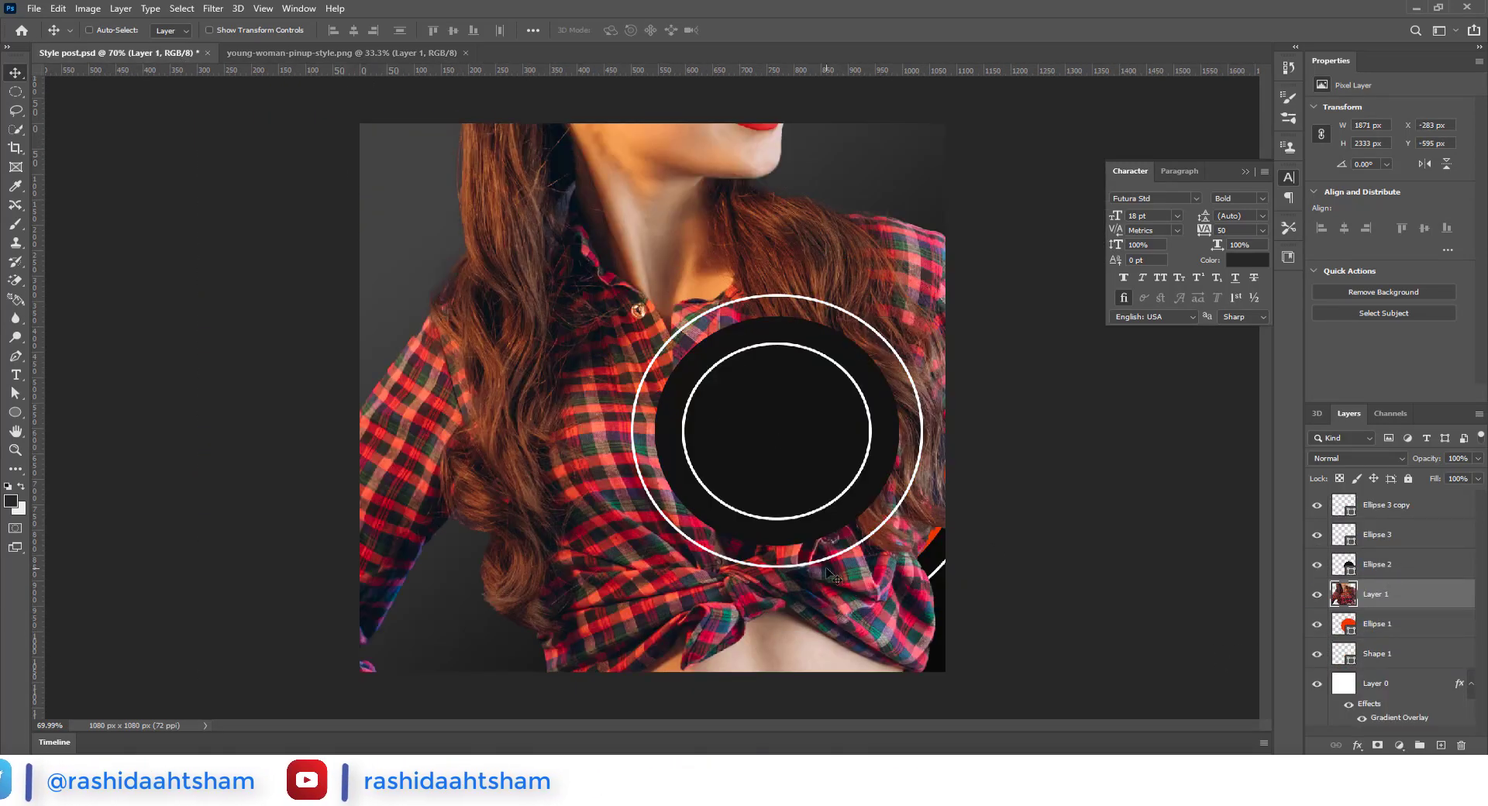
key("ctrl+t")
left_click_drag(1219, 416, 612, 428)
left_click_drag(469, 436, 814, 431)
left_click_drag(956, 410, 887, 411)
left_click_drag(745, 565, 825, 571)
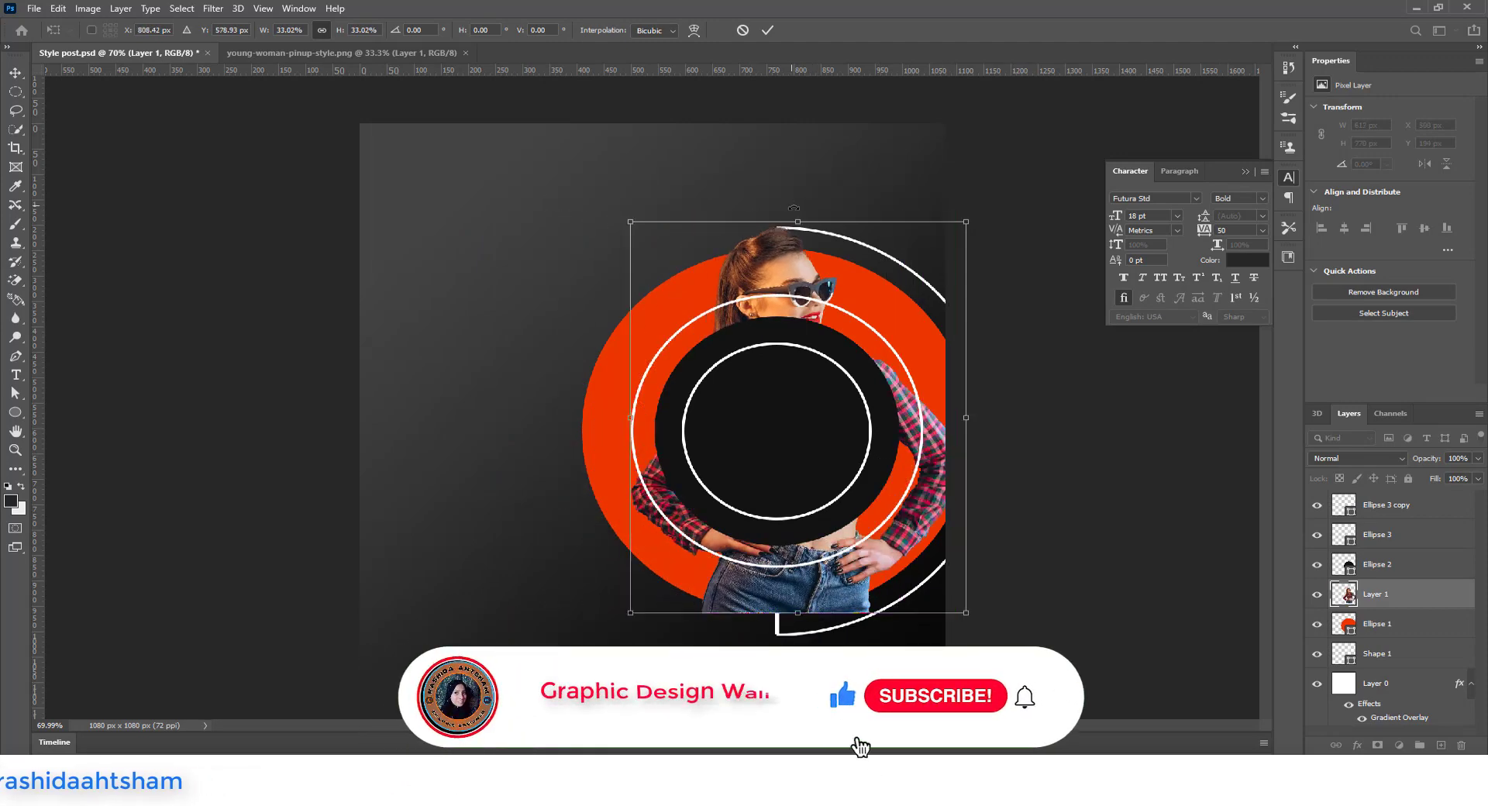
left_click_drag(798, 222, 799, 178)
Flip the woman's photo horizontally
left_click(59, 8)
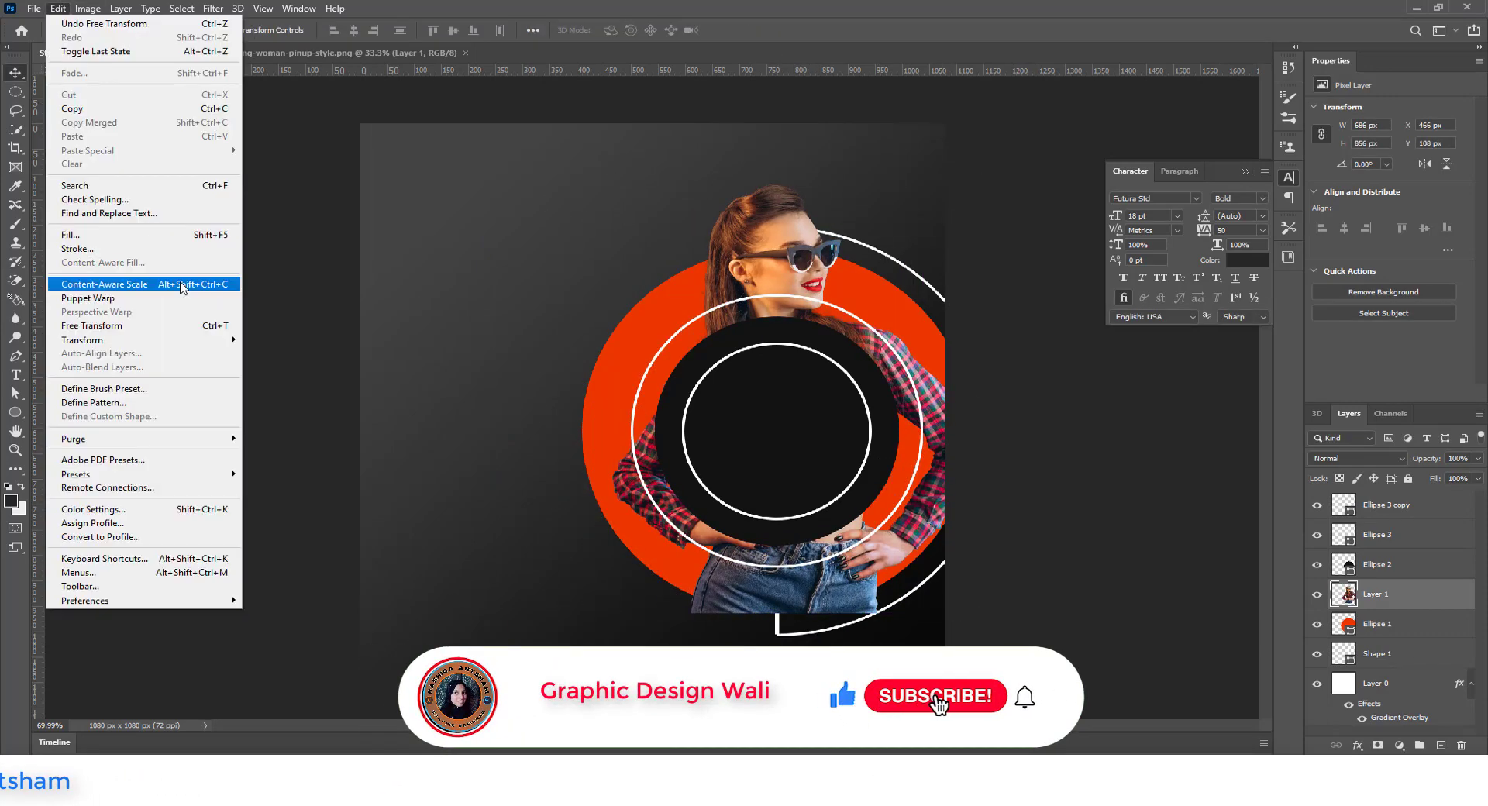
mouse_move(155, 329)
left_click(318, 565)
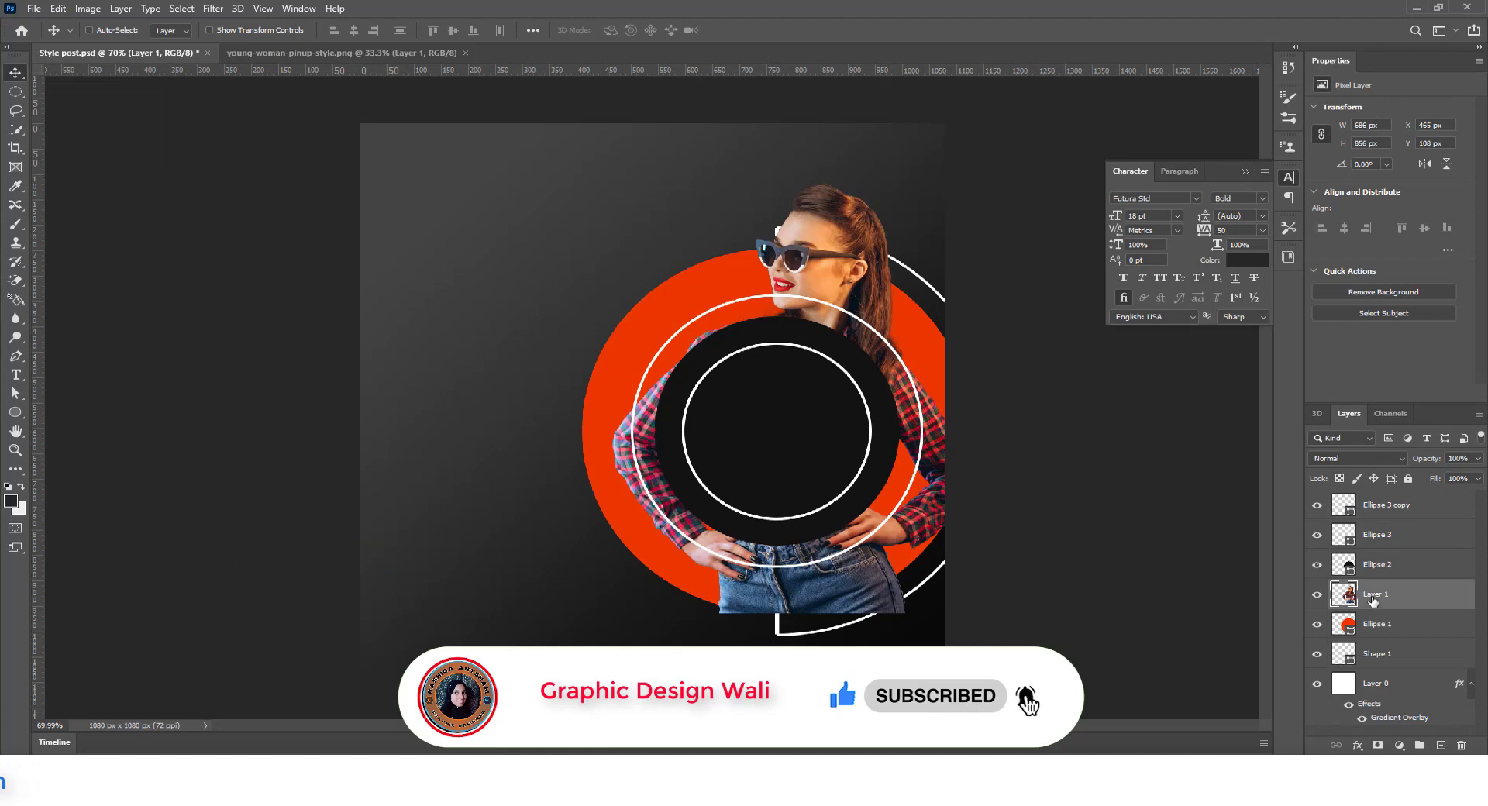
Nudge the woman's photo slightly left and enlarge it proportionally to about 694 × 866 px
mouse_move(844, 591)
left_mouse_down()
mouse_move(828, 597)
mouse_move(839, 589)
left_mouse_up()
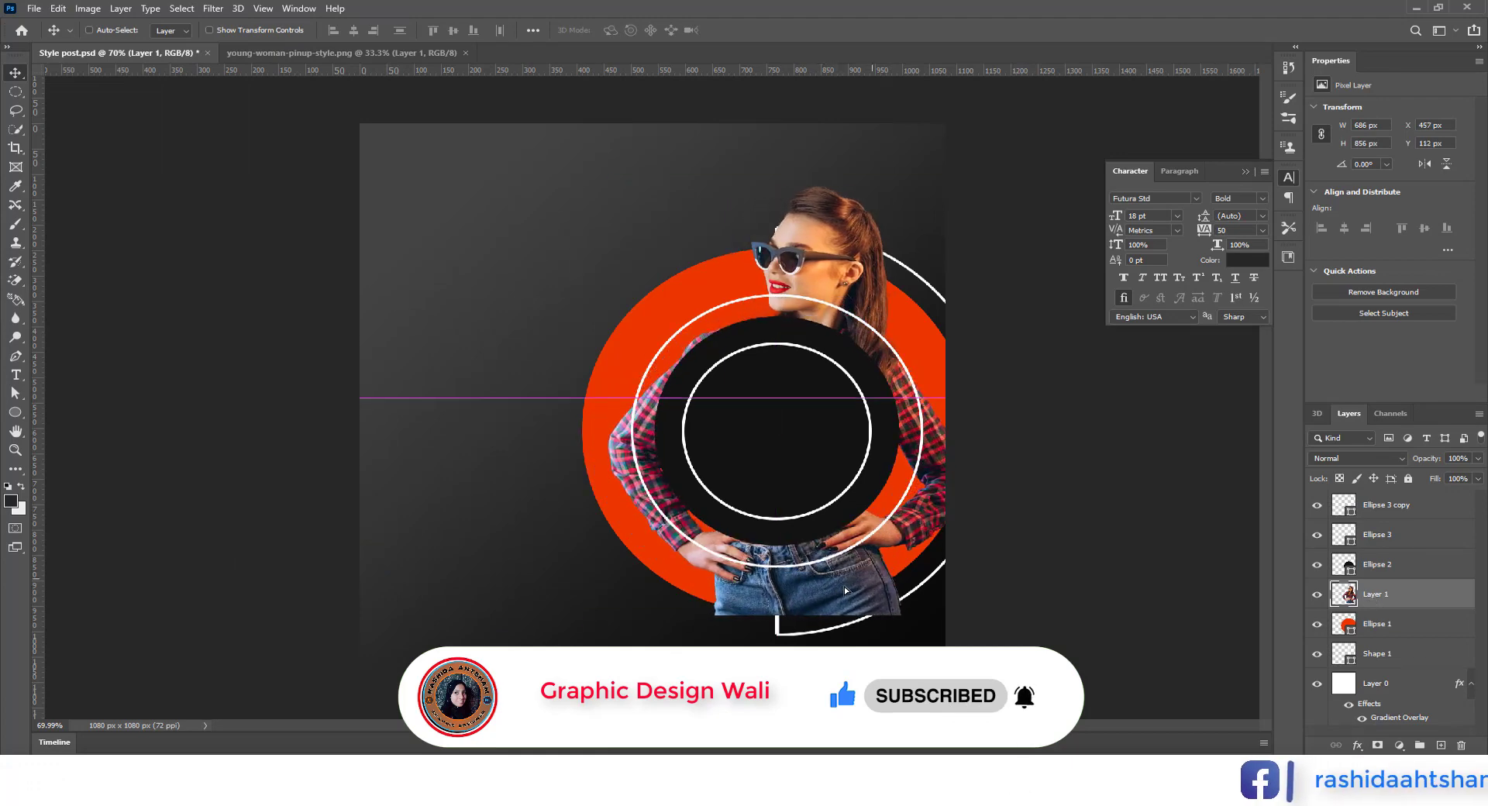
key("ctrl+t")
left_click_drag(810, 177, 809, 173)
key("Return")
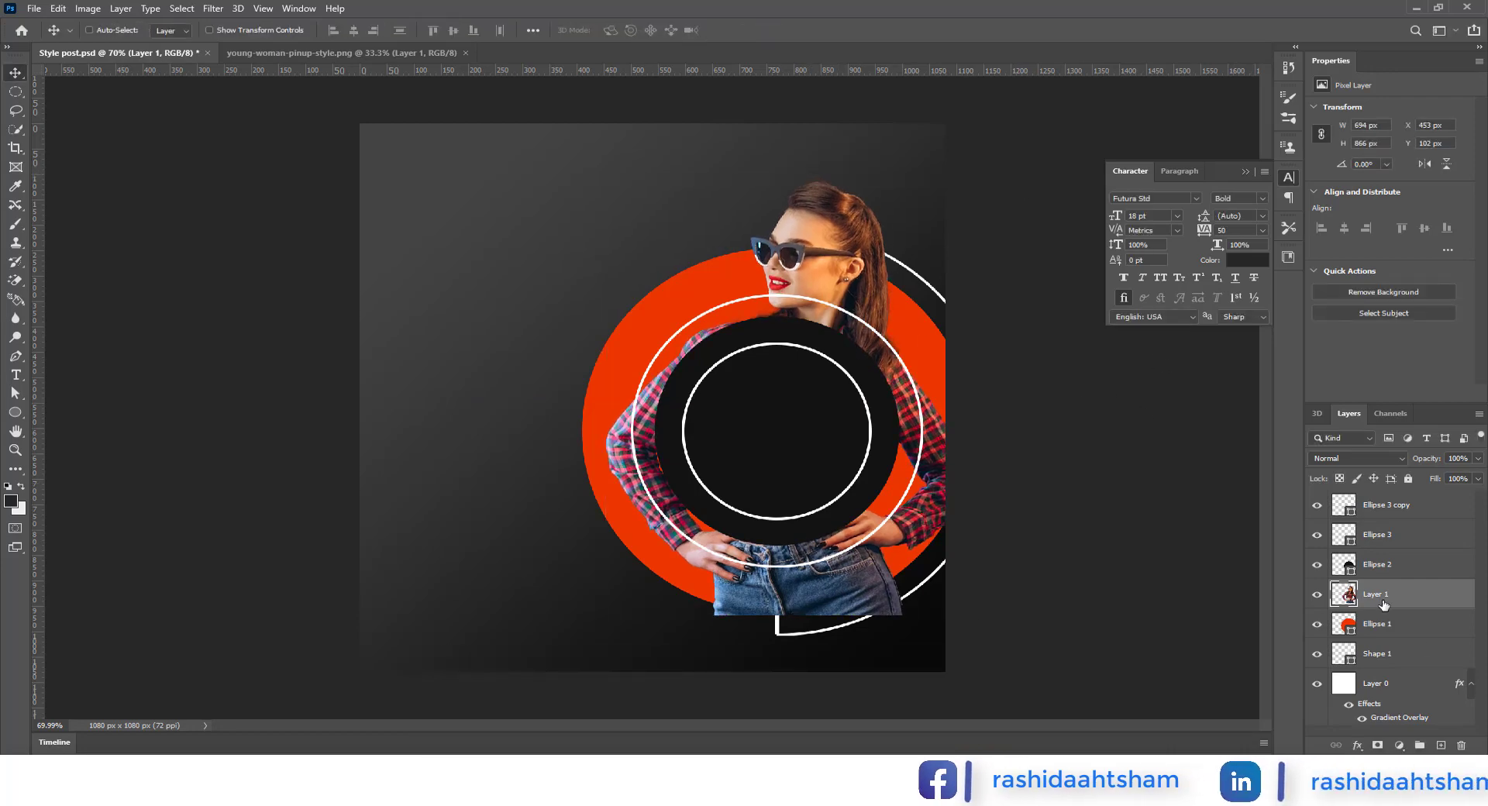
Clip the woman's photo to the orange-red circle and place an unclipped duplicate at the top of the layer stack
right_click(1432, 596)
left_click(1282, 420)
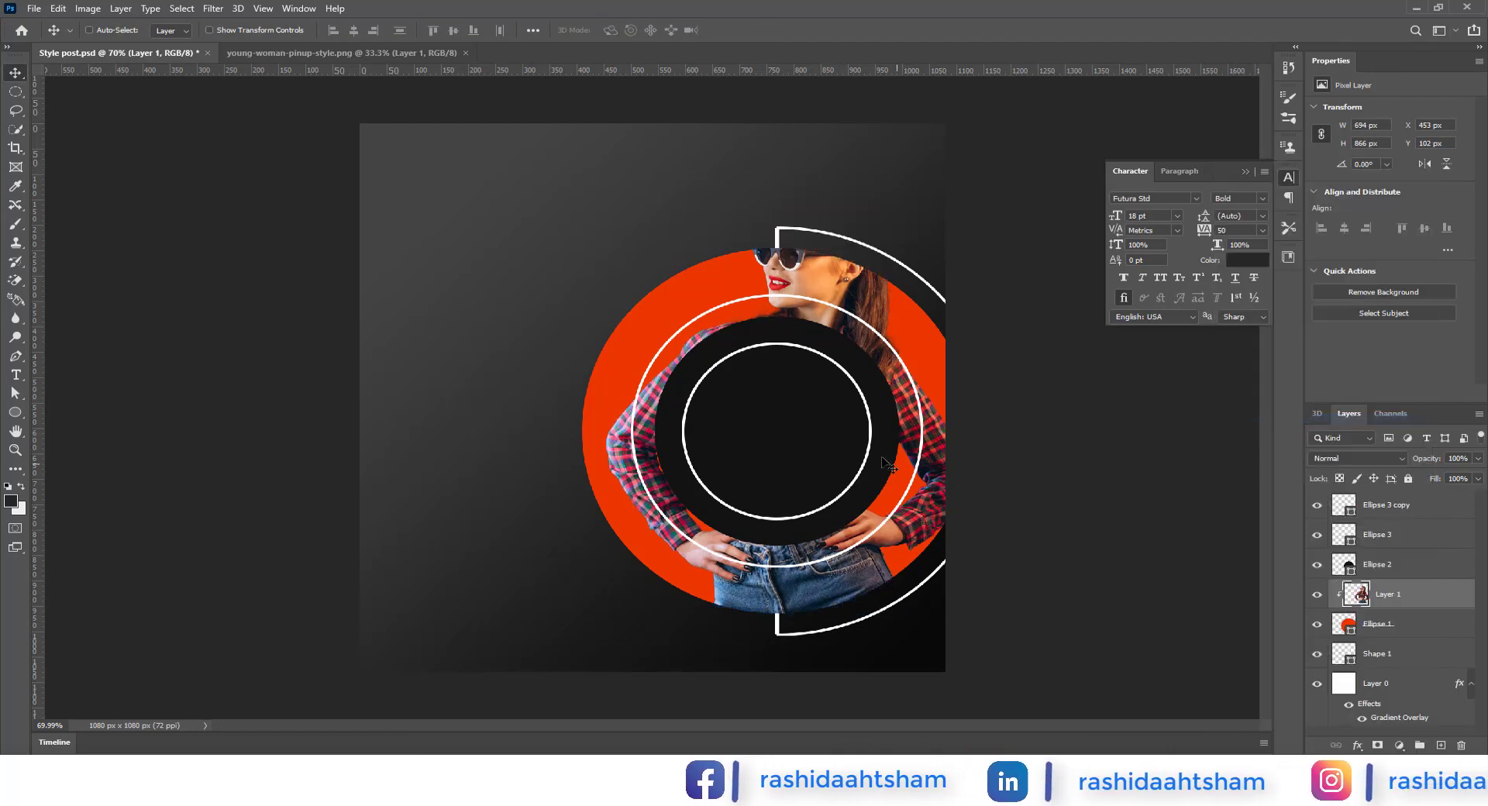
left_click_drag(1440, 597, 1421, 500)
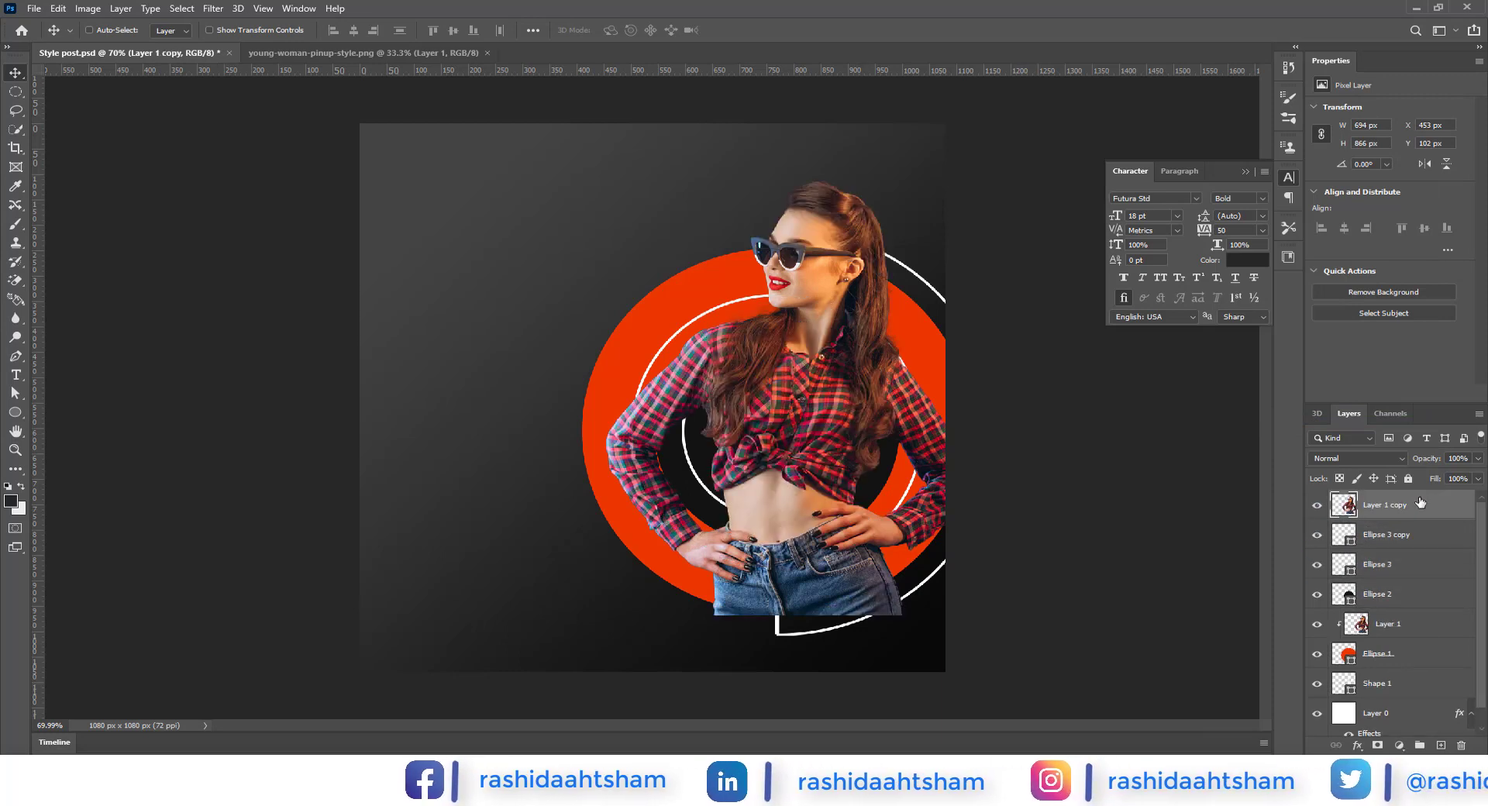
Add a layer mask to the top copy of the woman's photo and paint out the jeans extending past the orange-red circle with black
left_click(1378, 745)
key("b")
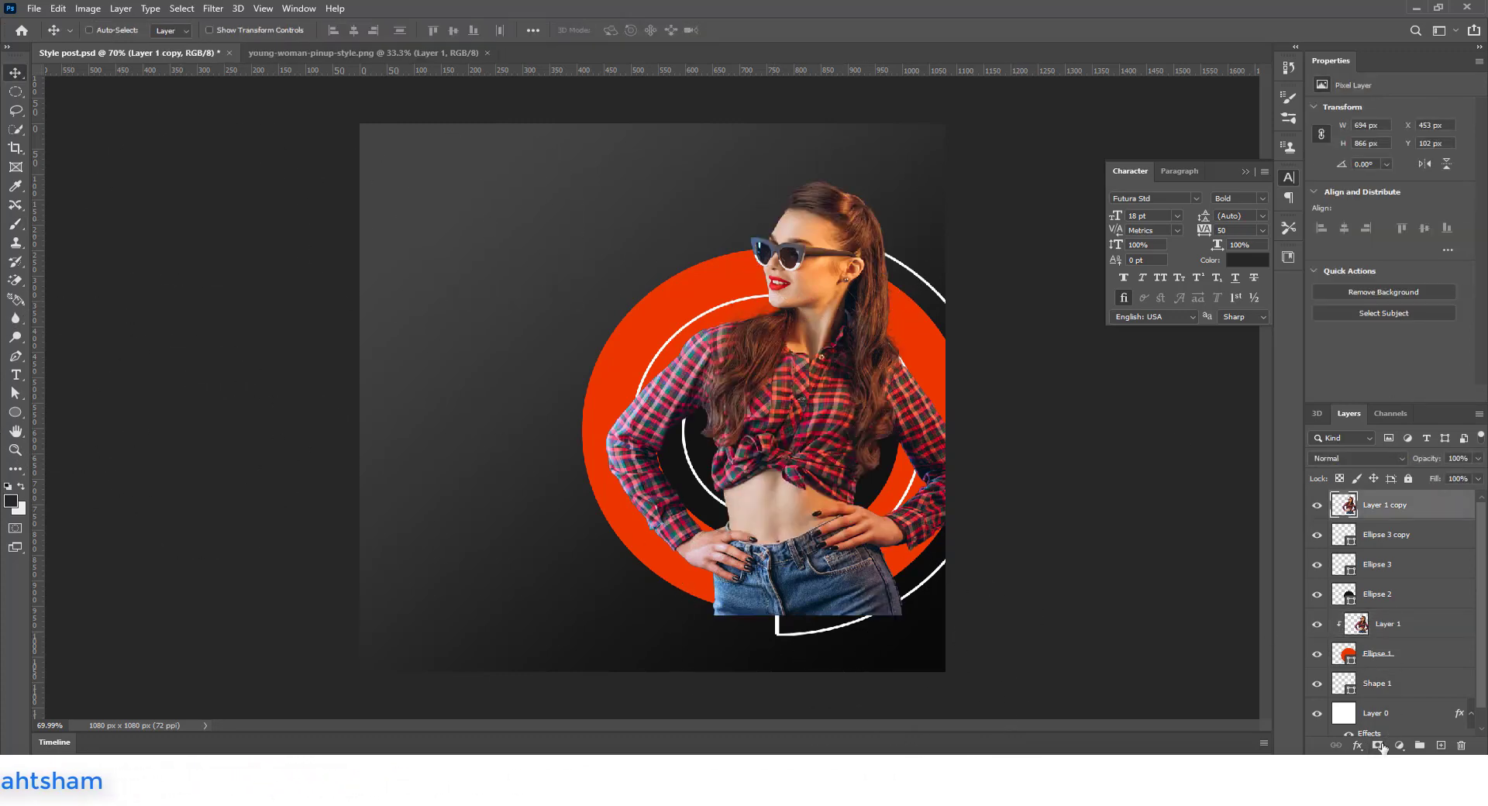
left_click(1379, 746)
left_click(112, 31)
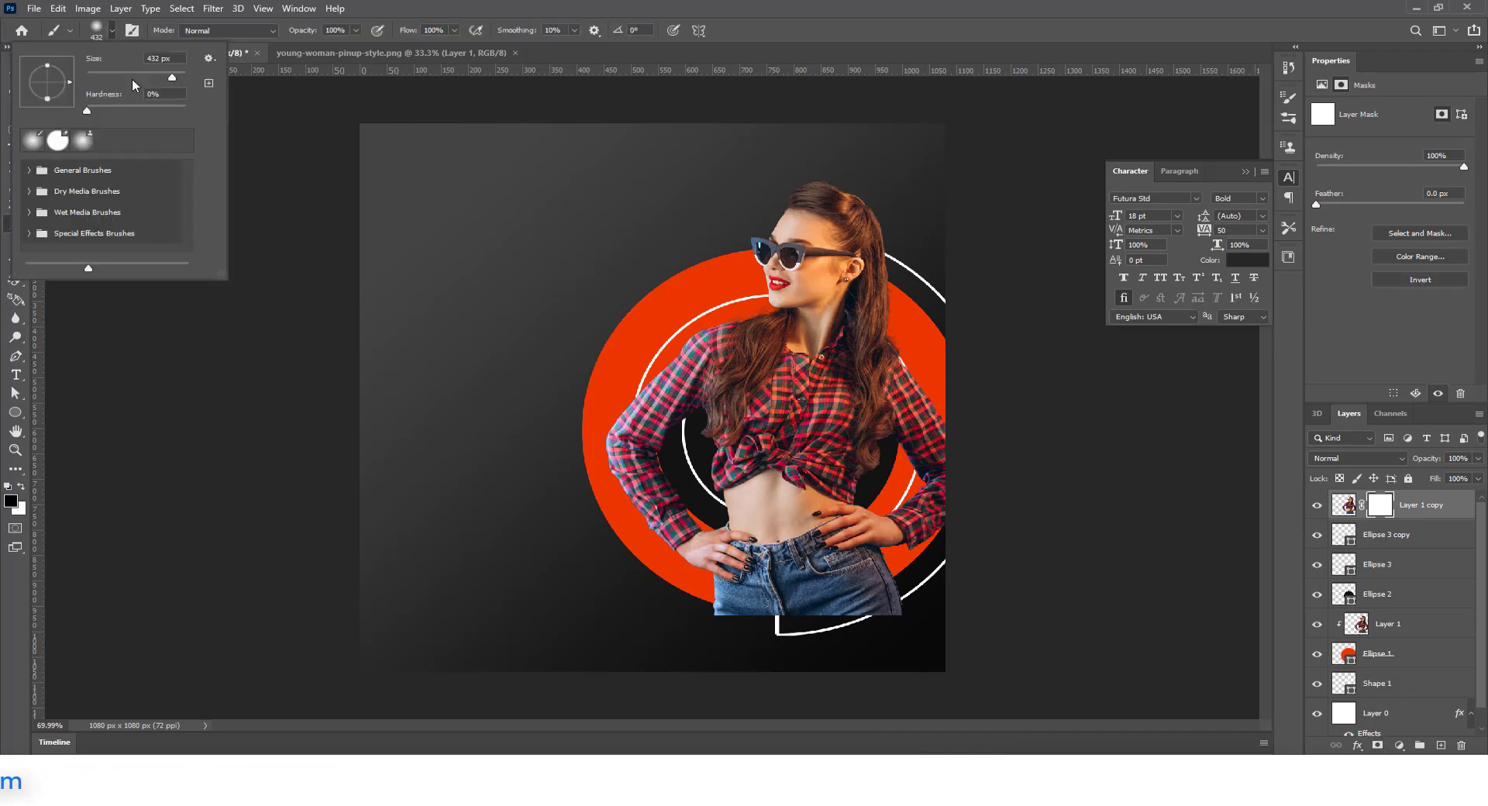
left_click_drag(717, 619, 893, 609)
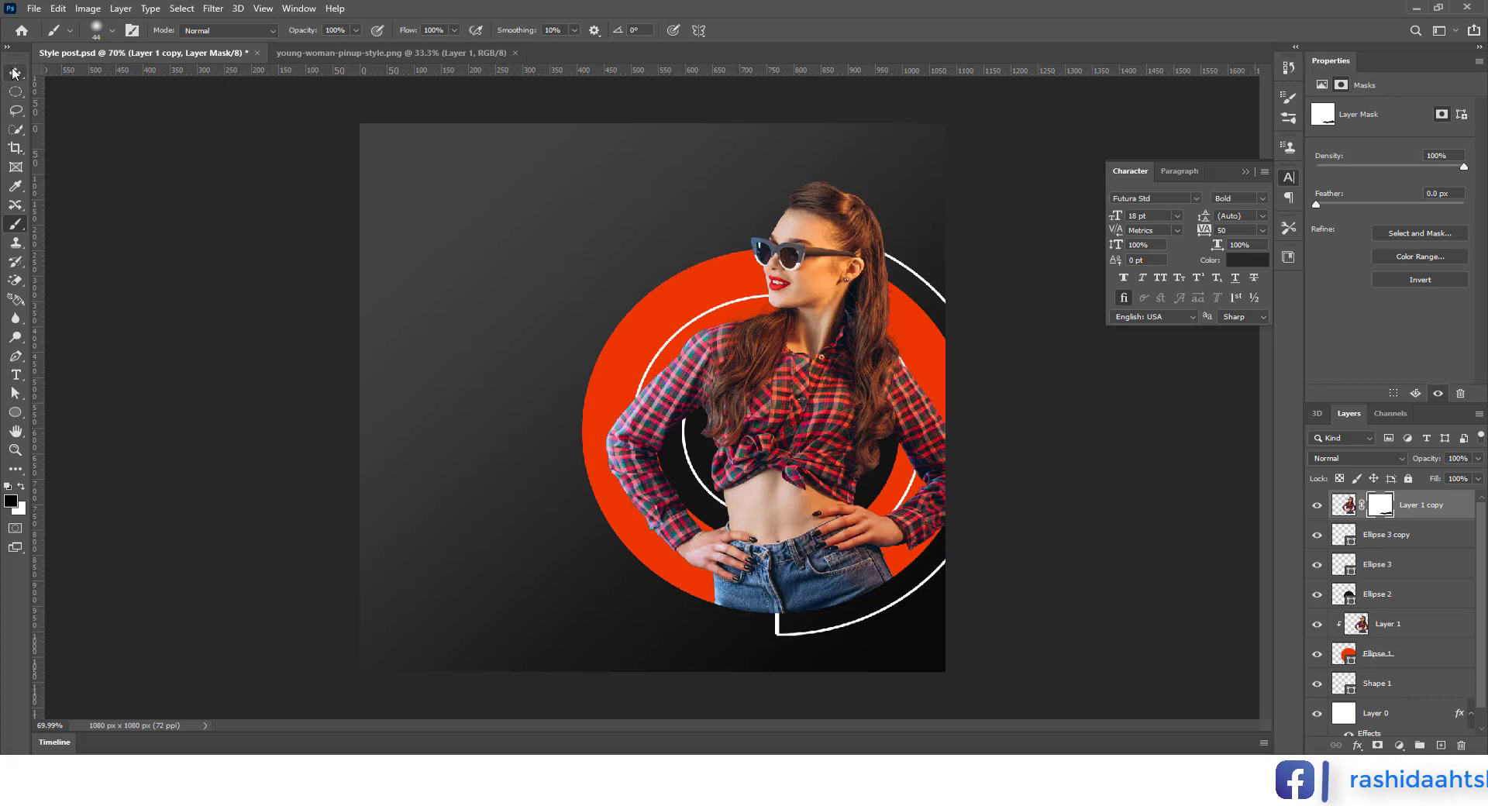
scroll(822, 482, "up", 1)
scroll(821, 482, "down", 2)
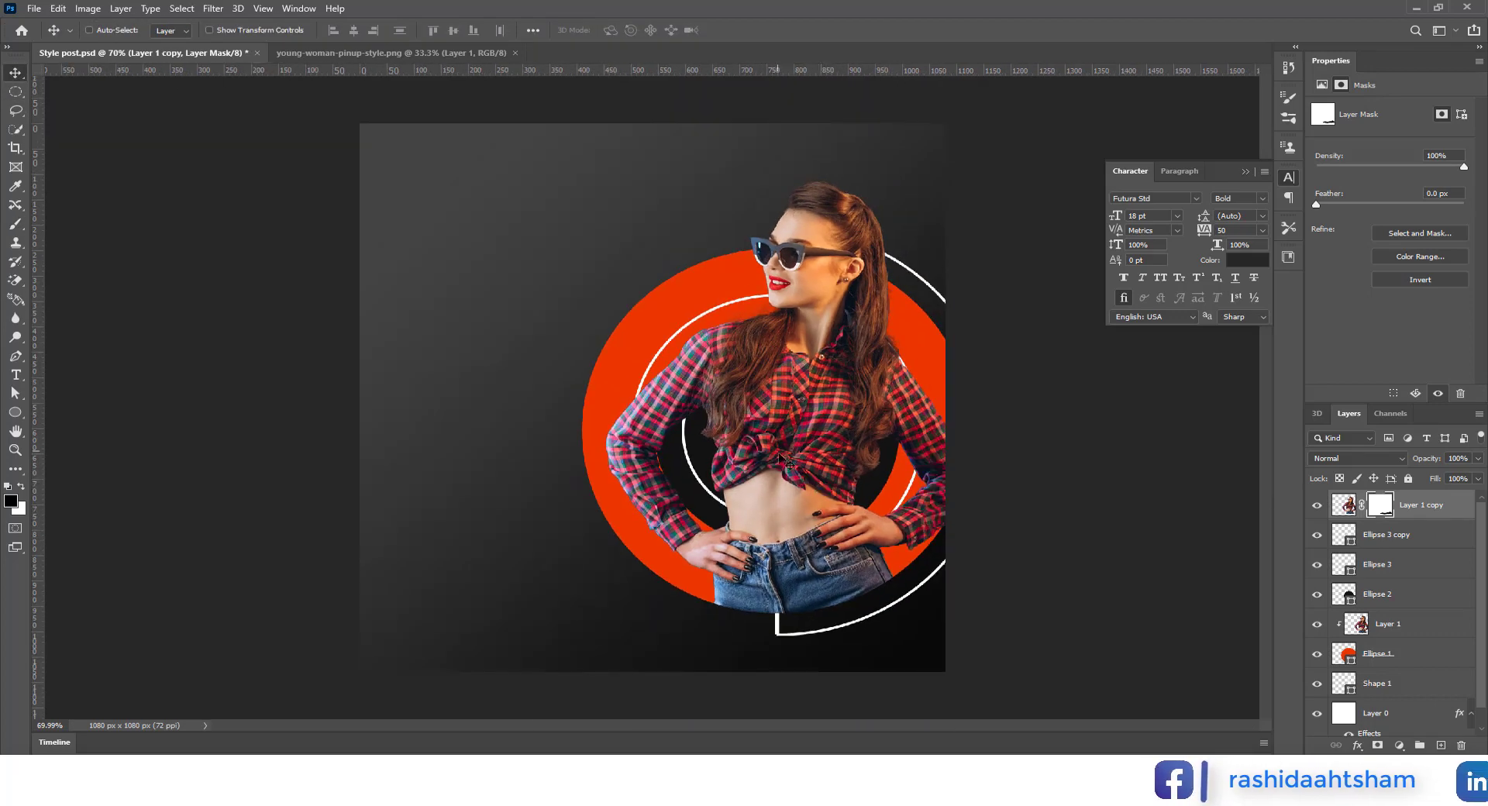
Draw a circle about 306 px in diameter in the upper-left area of the post, above all other layers
left_click(1344, 505)
left_click(1439, 745)
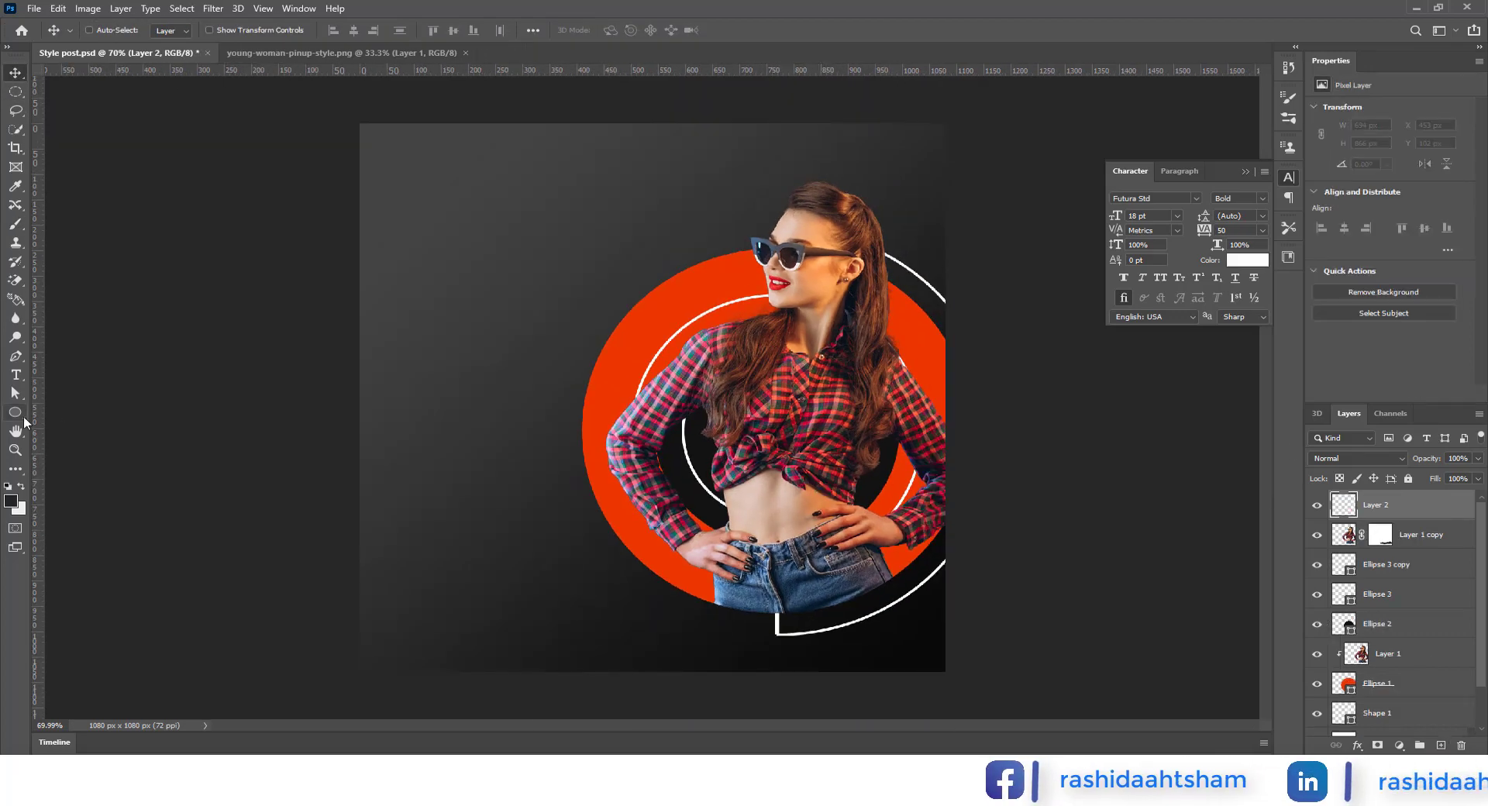
key("u")
left_click_drag(382, 165, 550, 326)
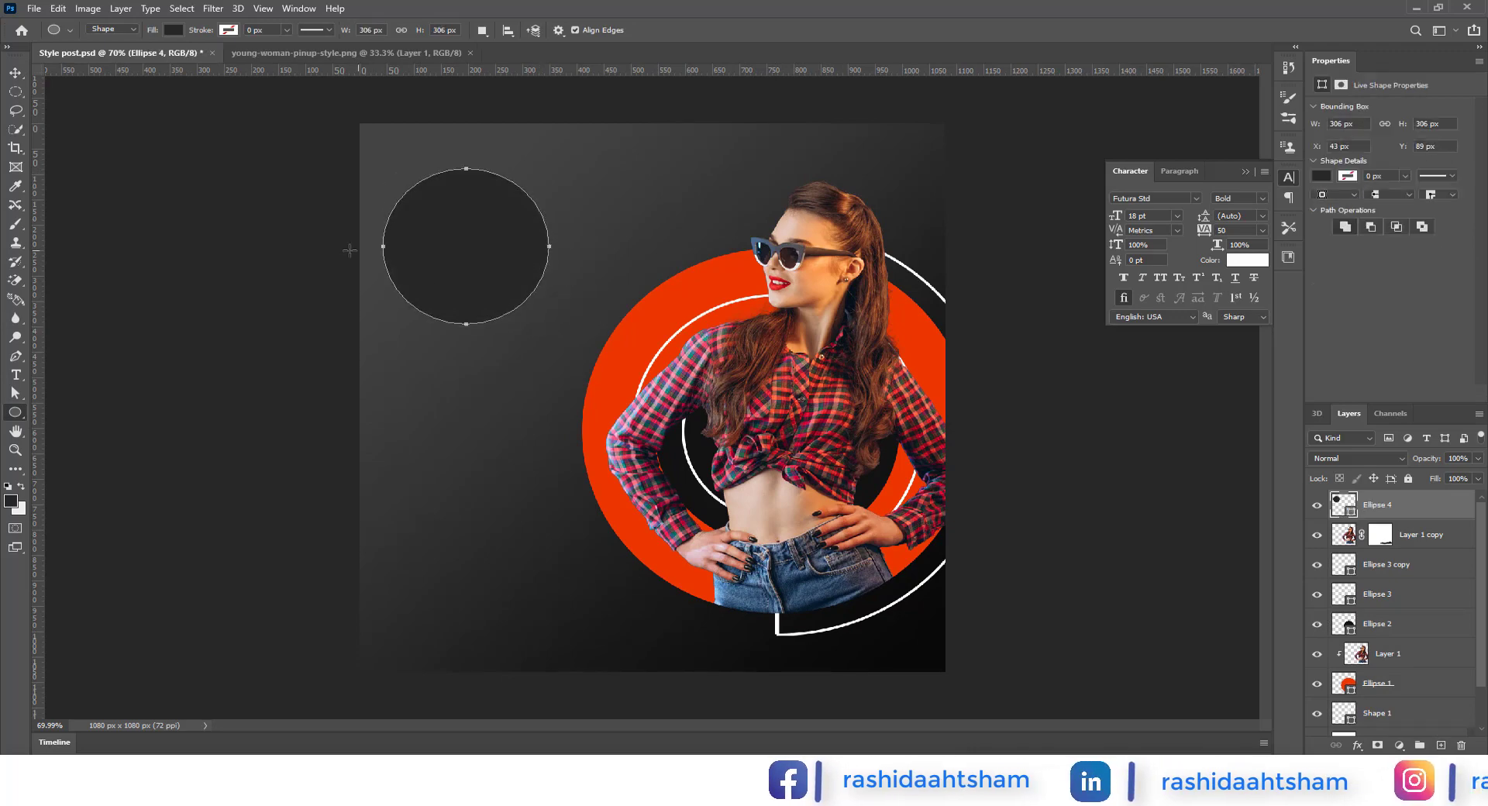
Turn the upper-left circle into a ring with no fill and a 40 px stroke in colour 414242
left_click(174, 30)
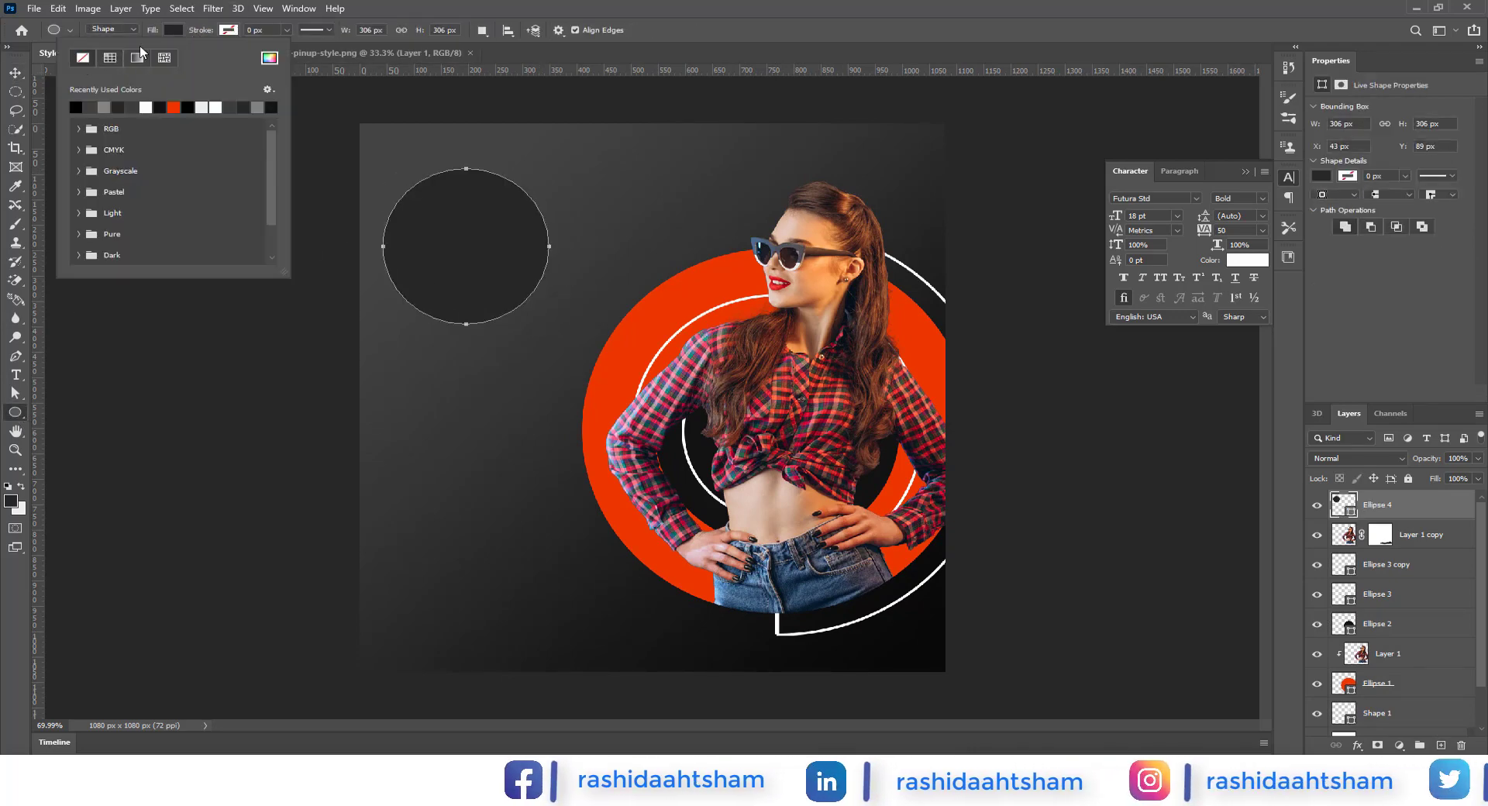
left_click(82, 58)
left_click(229, 29)
left_click(324, 57)
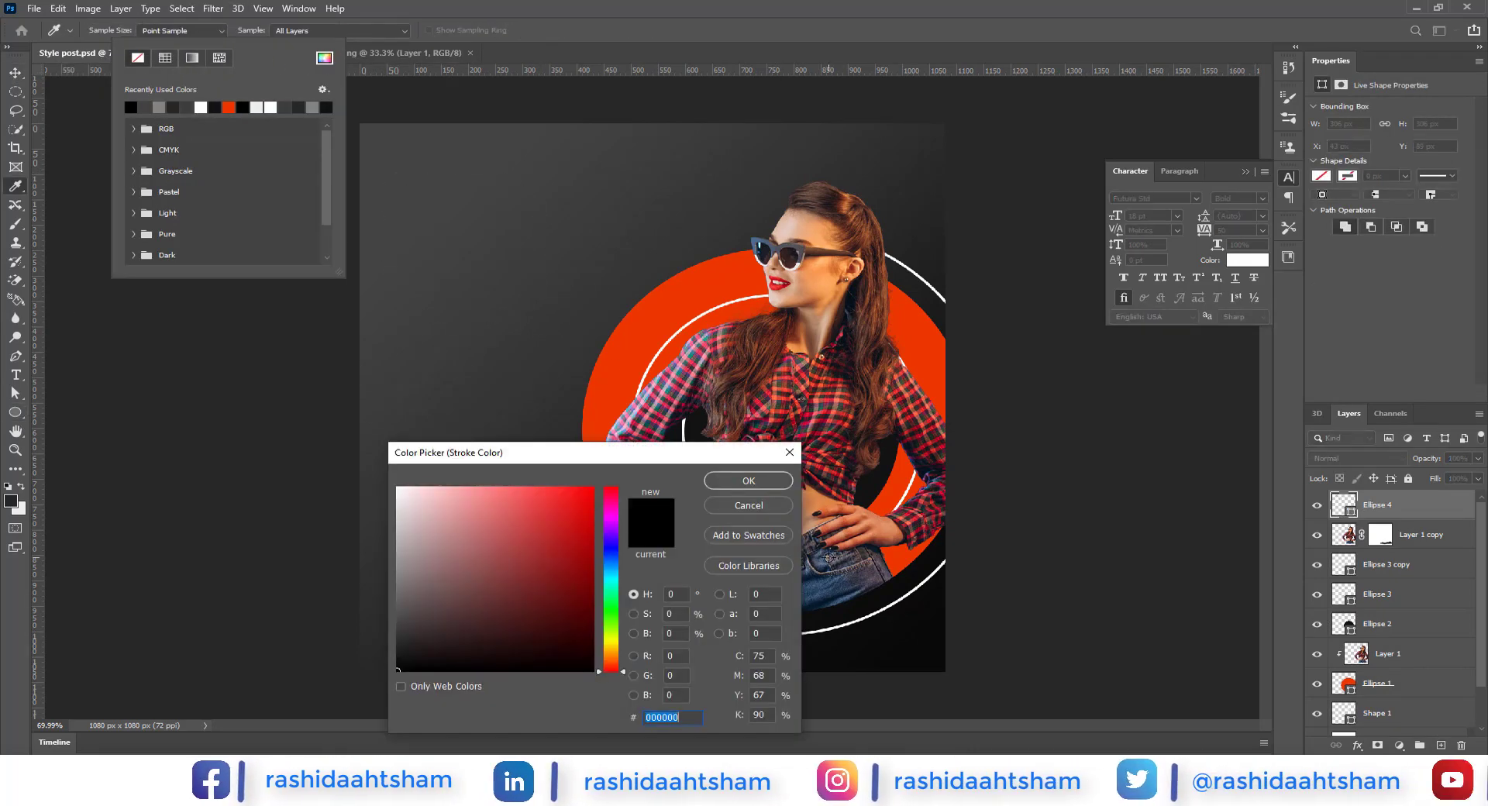
type("414242")
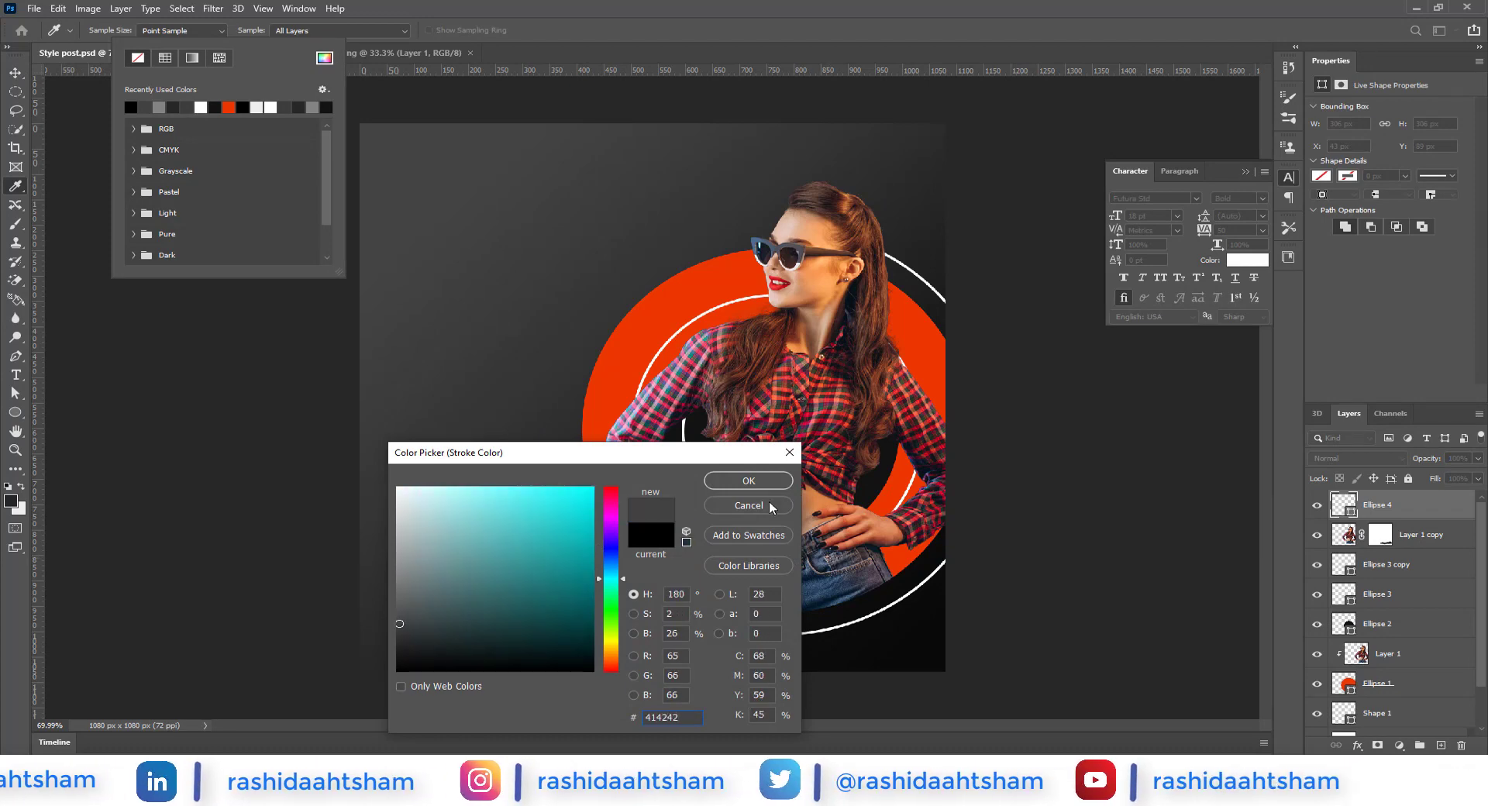
key("Return")
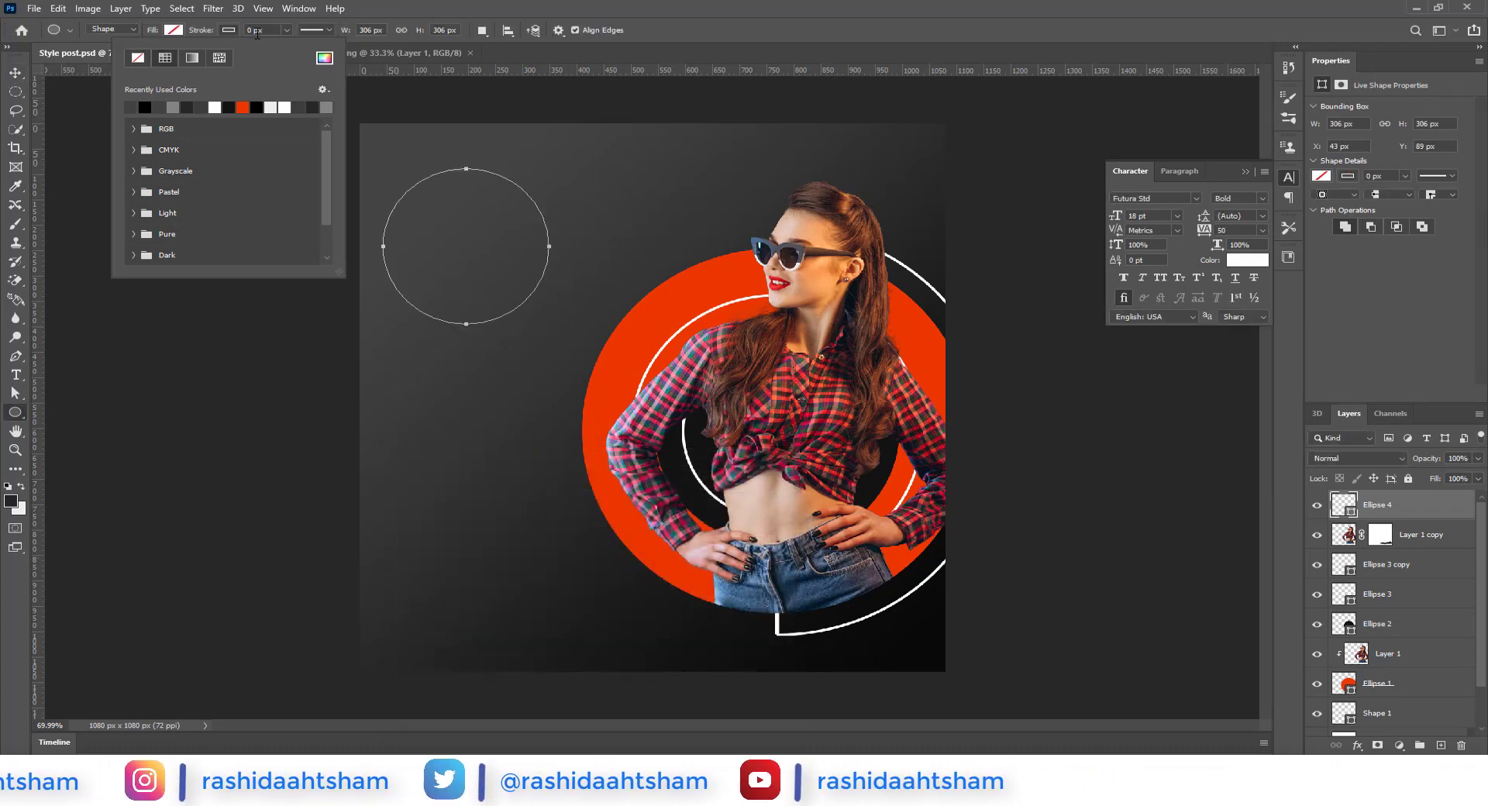
left_click(249, 30)
type("40")
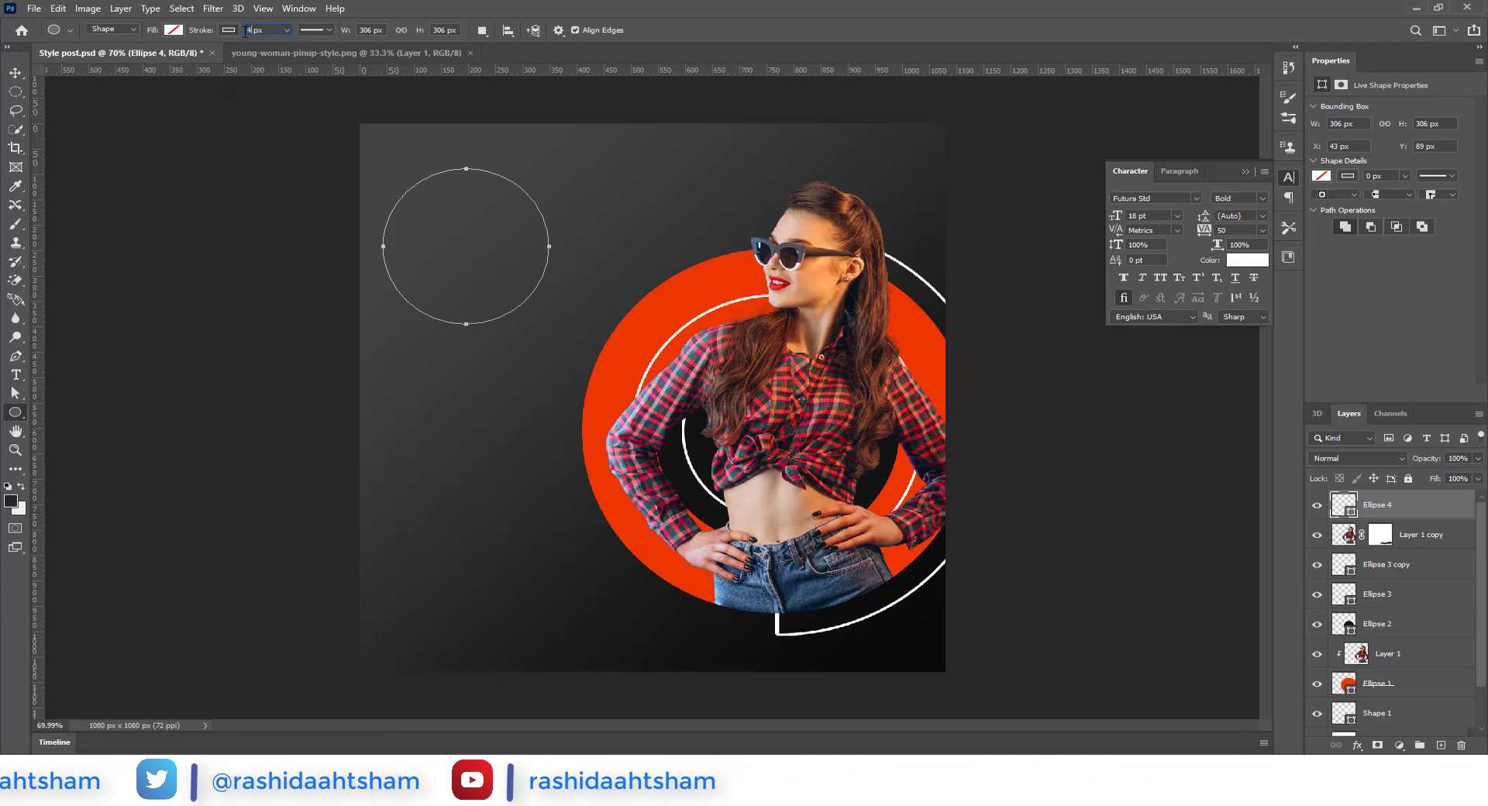
key("Return")
Add a Multiply drop shadow with 5 px distance and 30 px size to the grey ring and move it partly off the upper-left corner
left_click(15, 73)
left_click_drag(485, 276, 459, 235)
double_click(1438, 510)
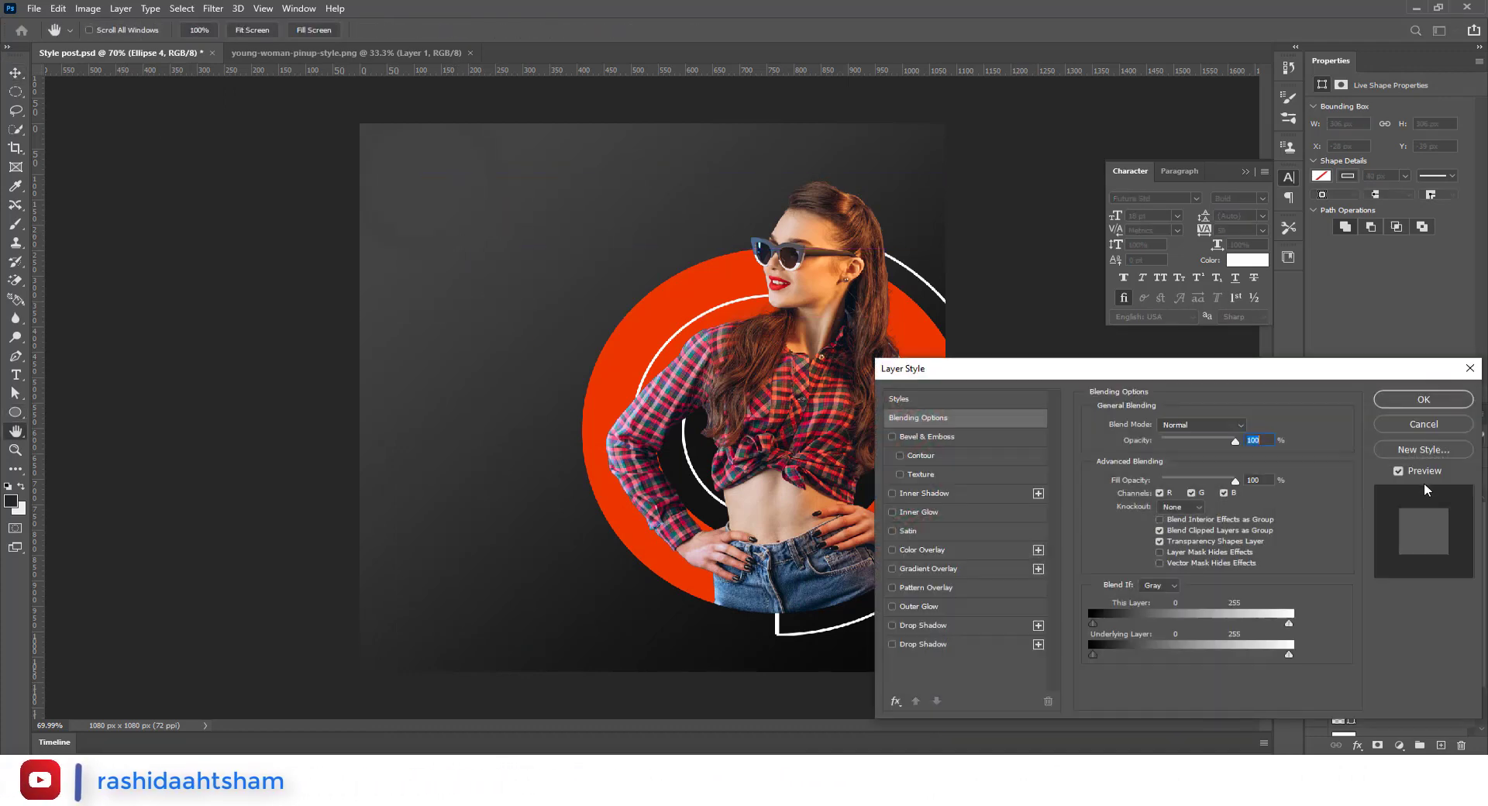
left_click(934, 627)
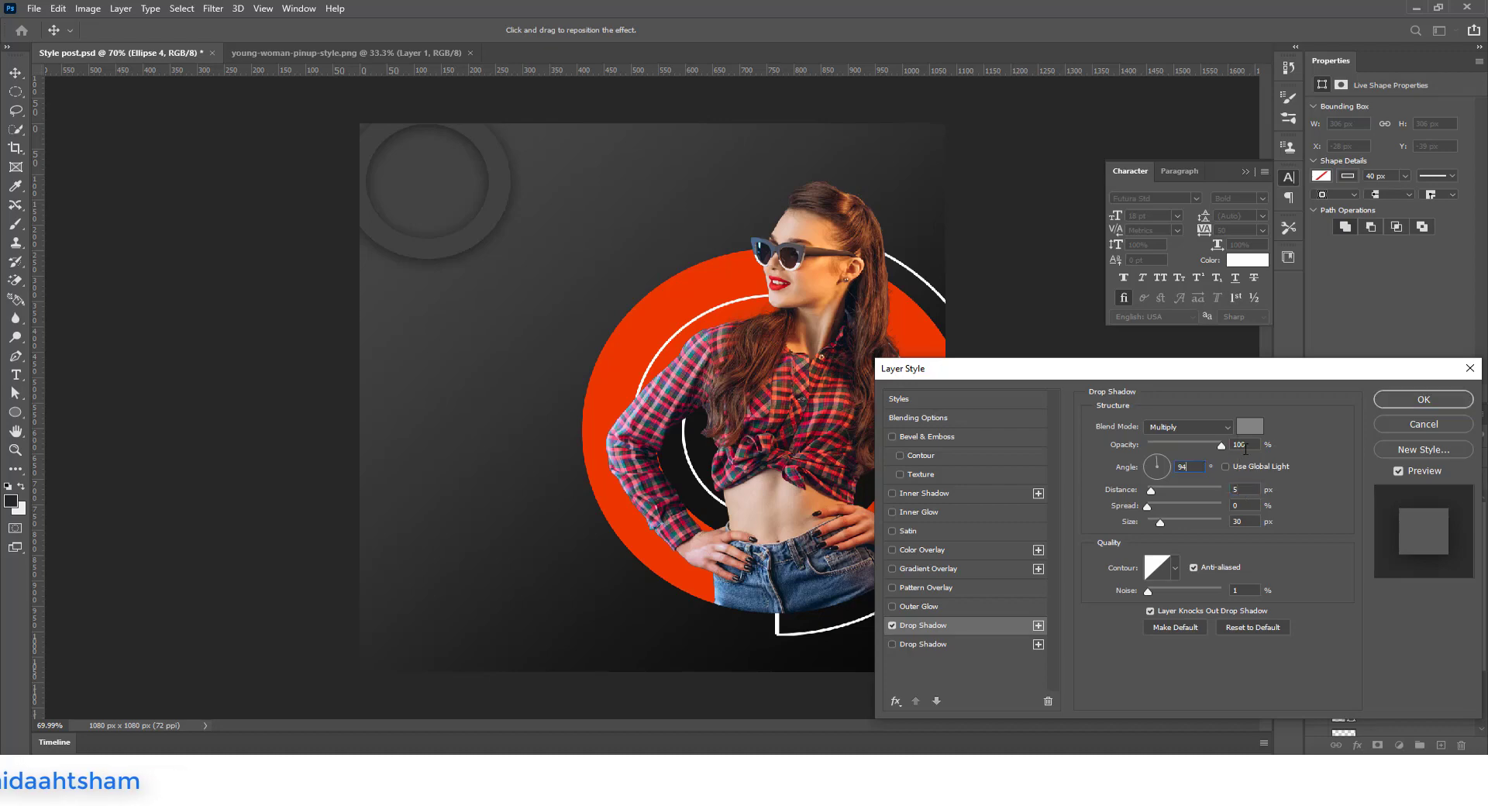
left_click(1444, 405)
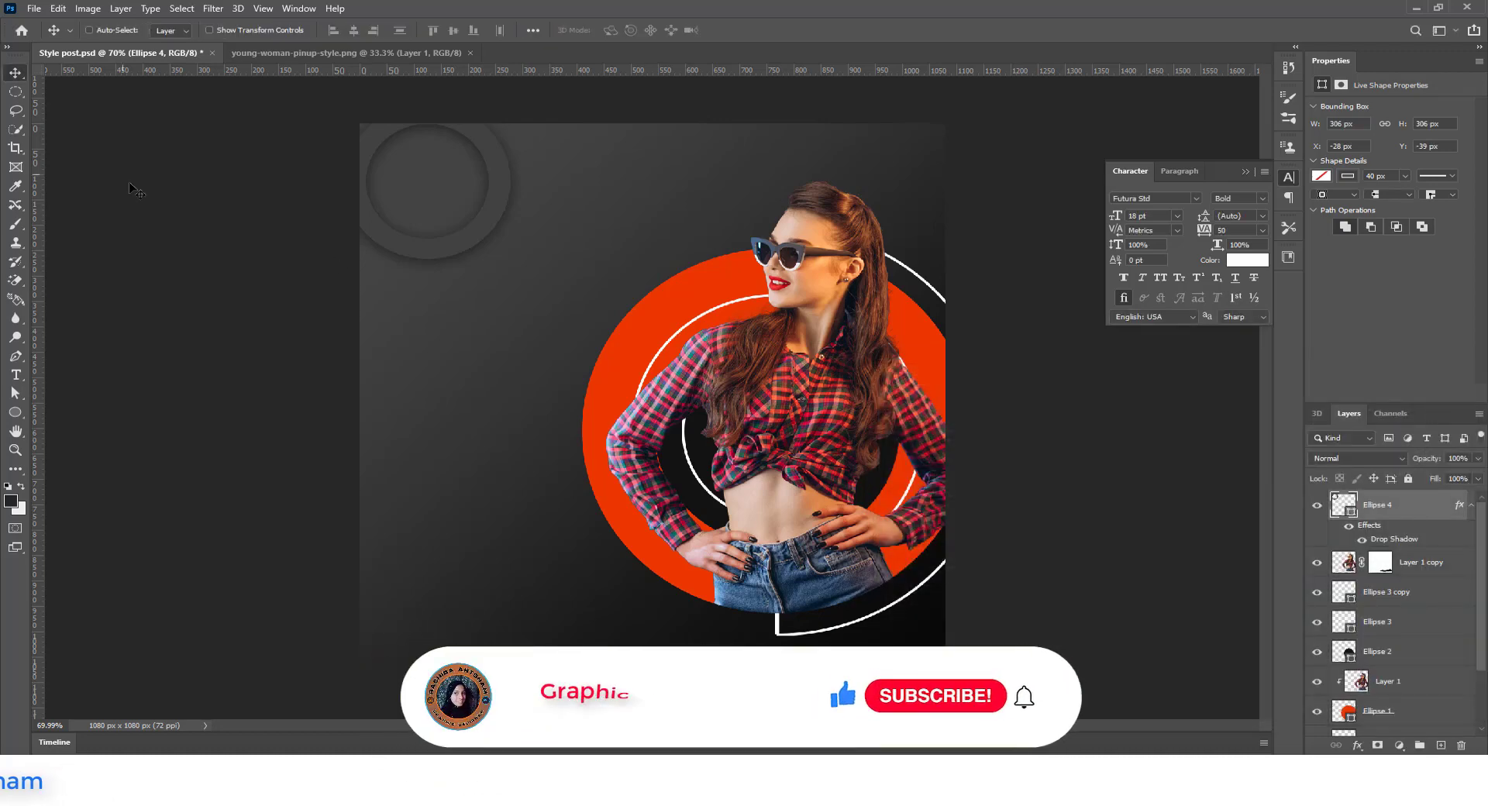
left_click_drag(478, 238, 465, 234)
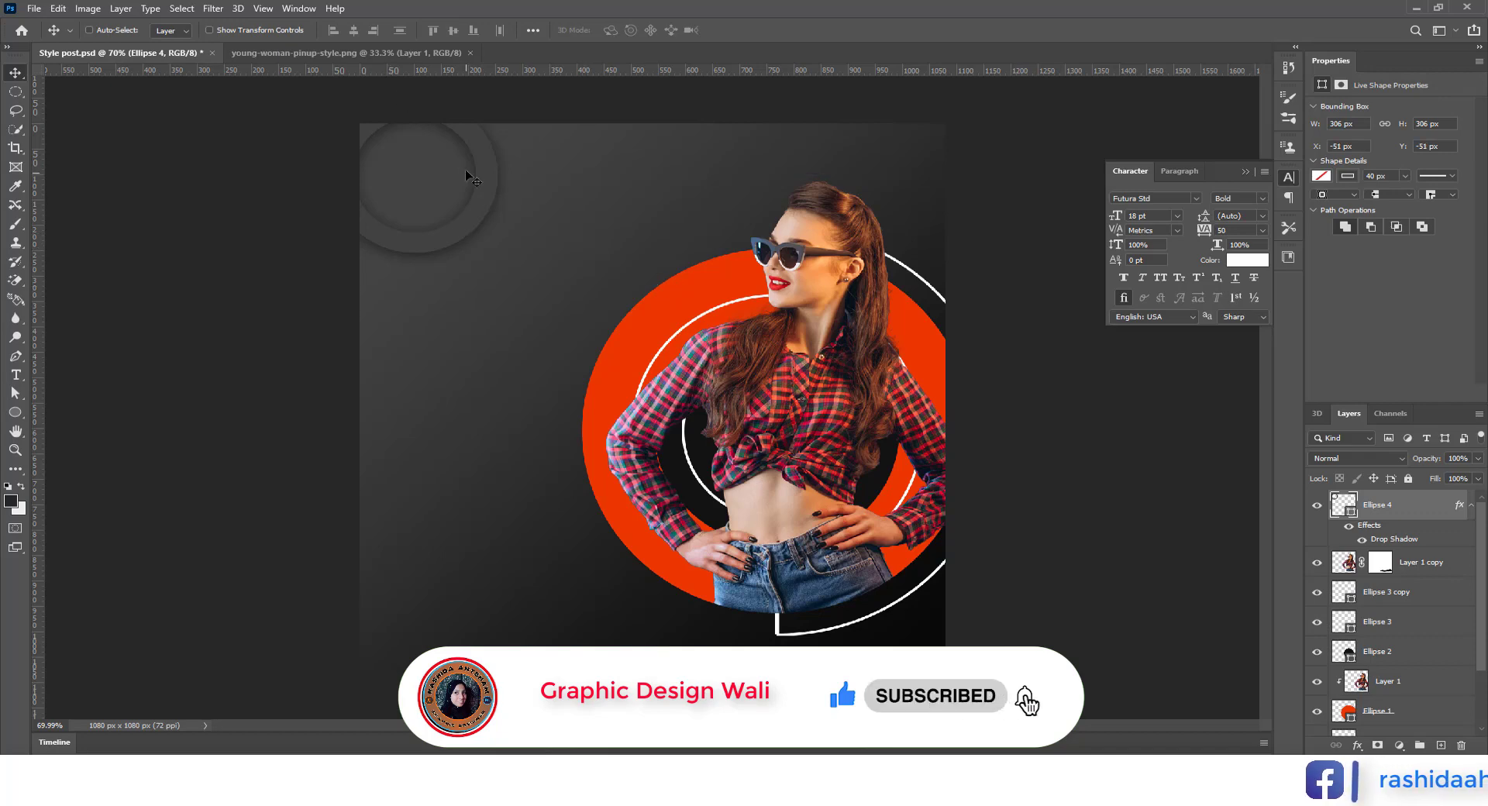
Duplicate the grey ring into the upper-right corner behind the woman's photo and enlarge it to about 338 px
left_click_drag(778, 183, 989, 158)
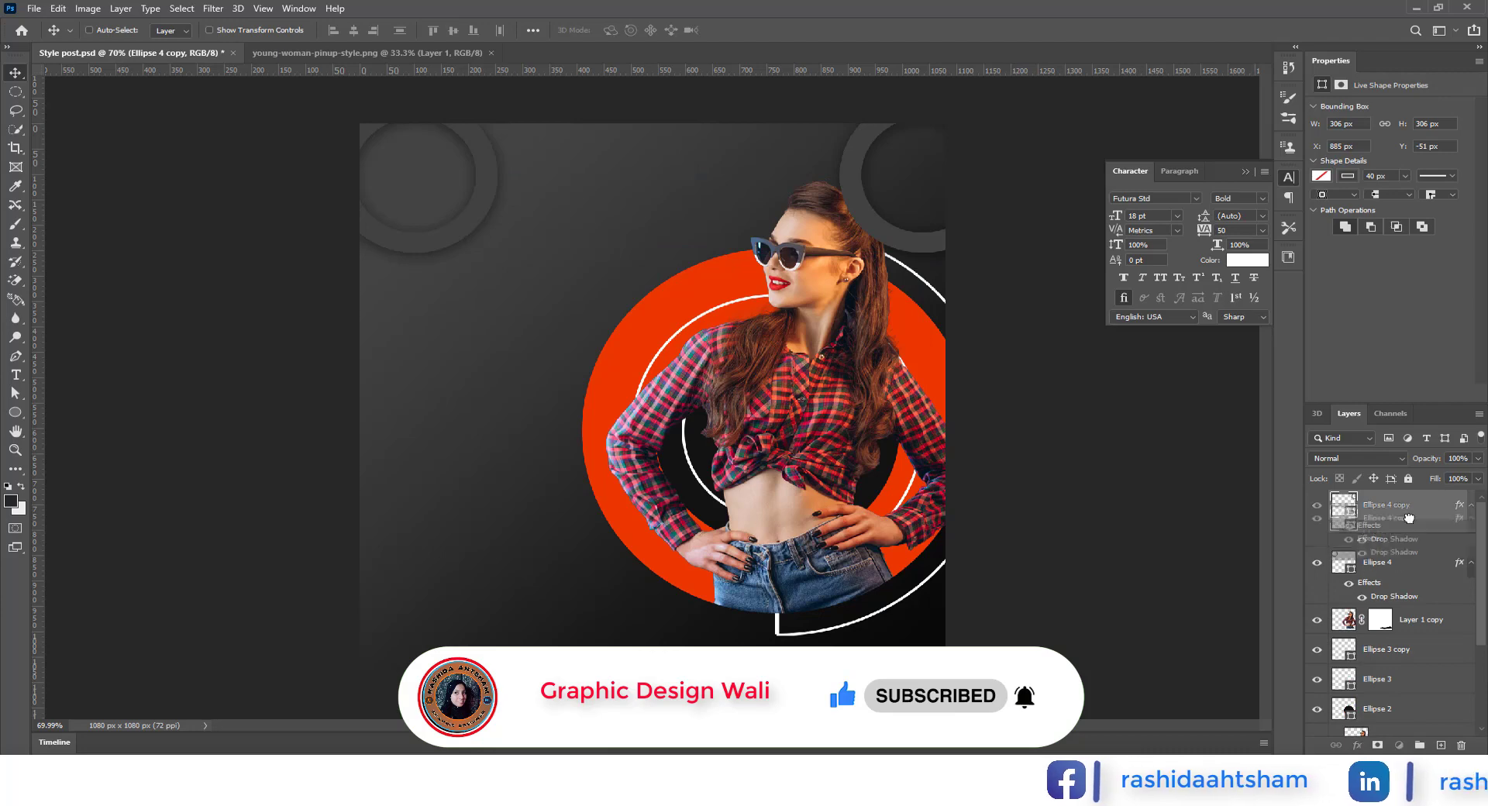
left_click_drag(1414, 630, 1416, 635)
key("ctrl+t")
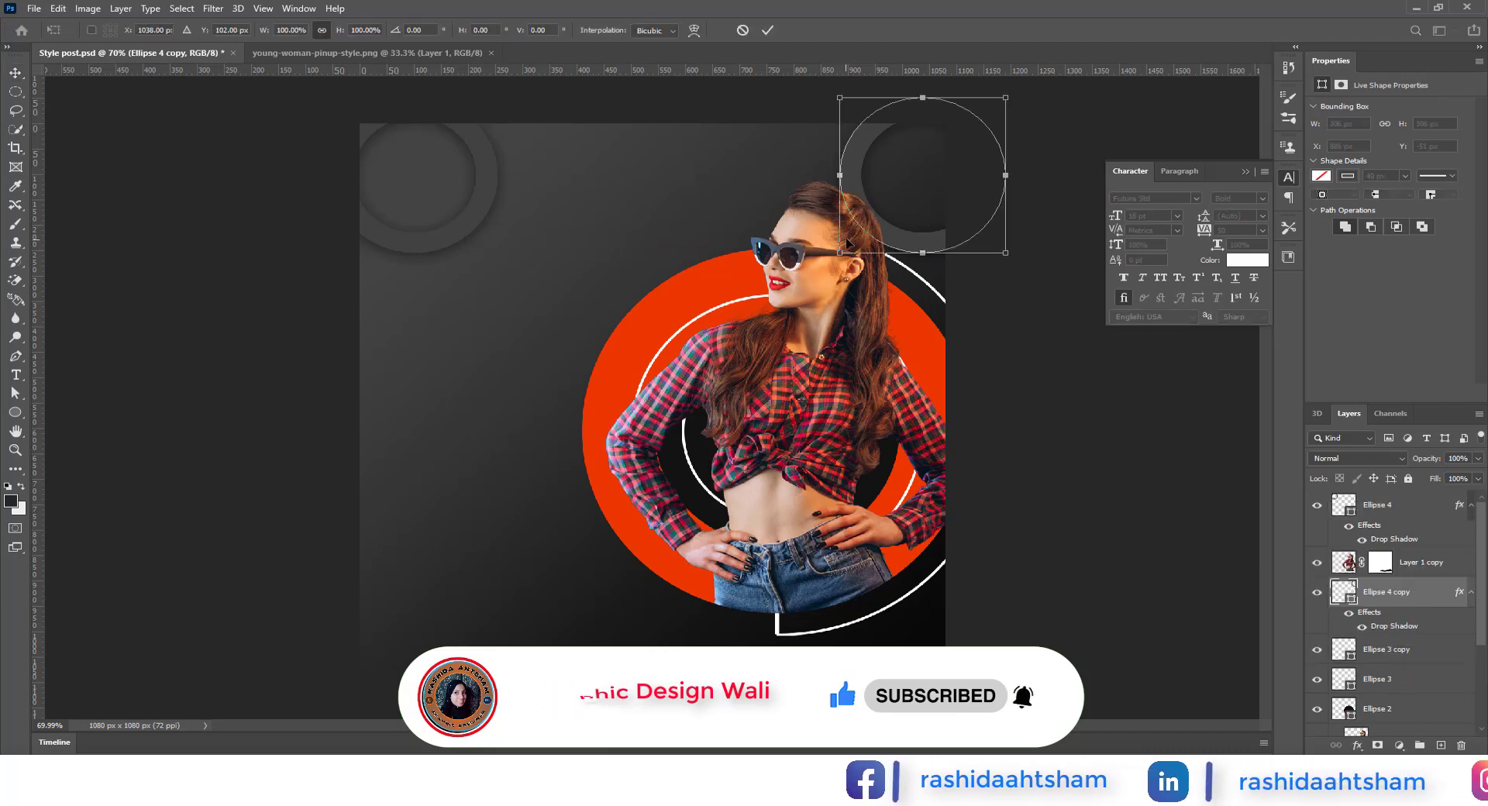
left_click_drag(840, 262, 825, 269)
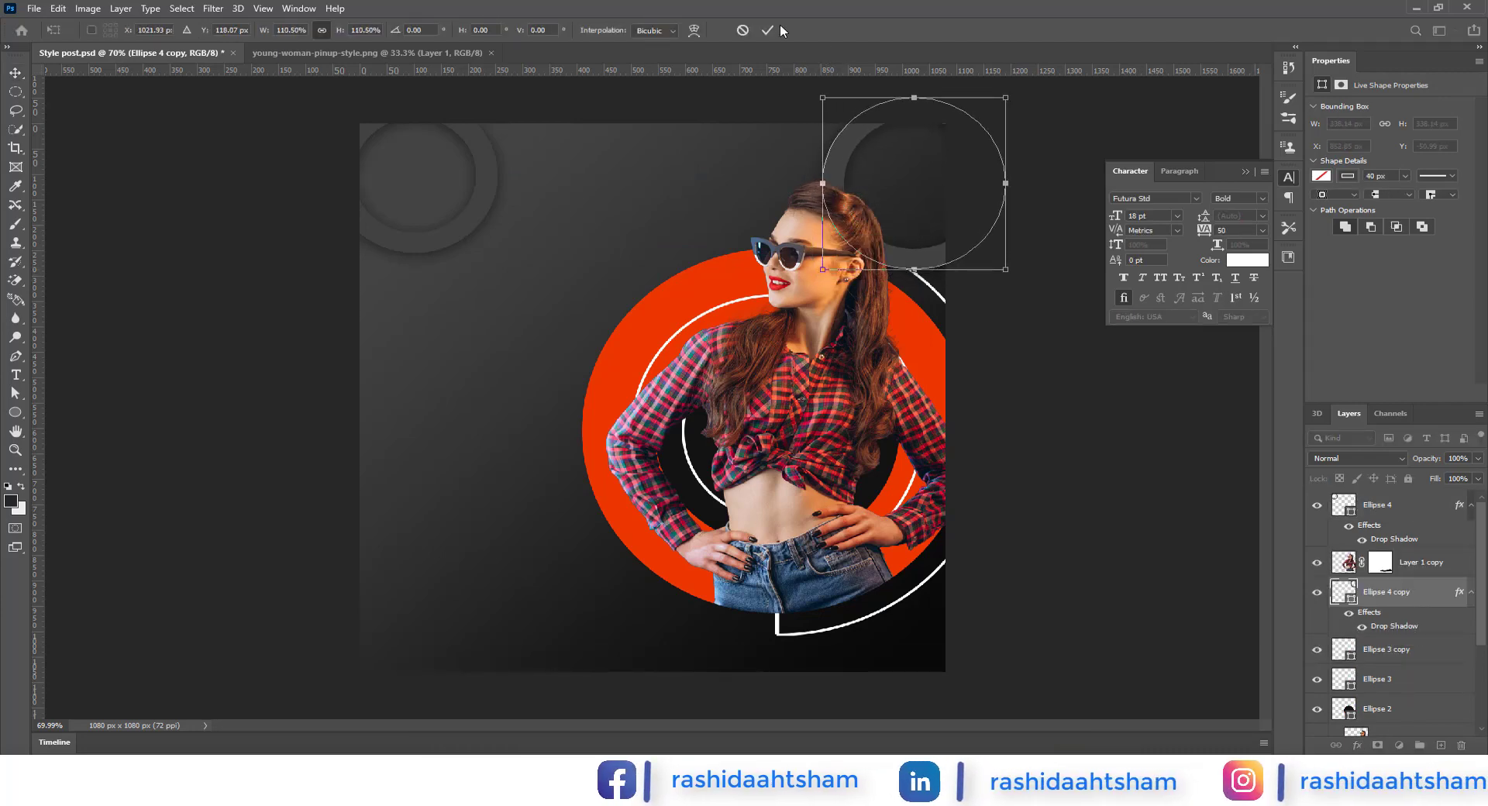
left_click(768, 30)
left_click_drag(927, 258, 919, 236)
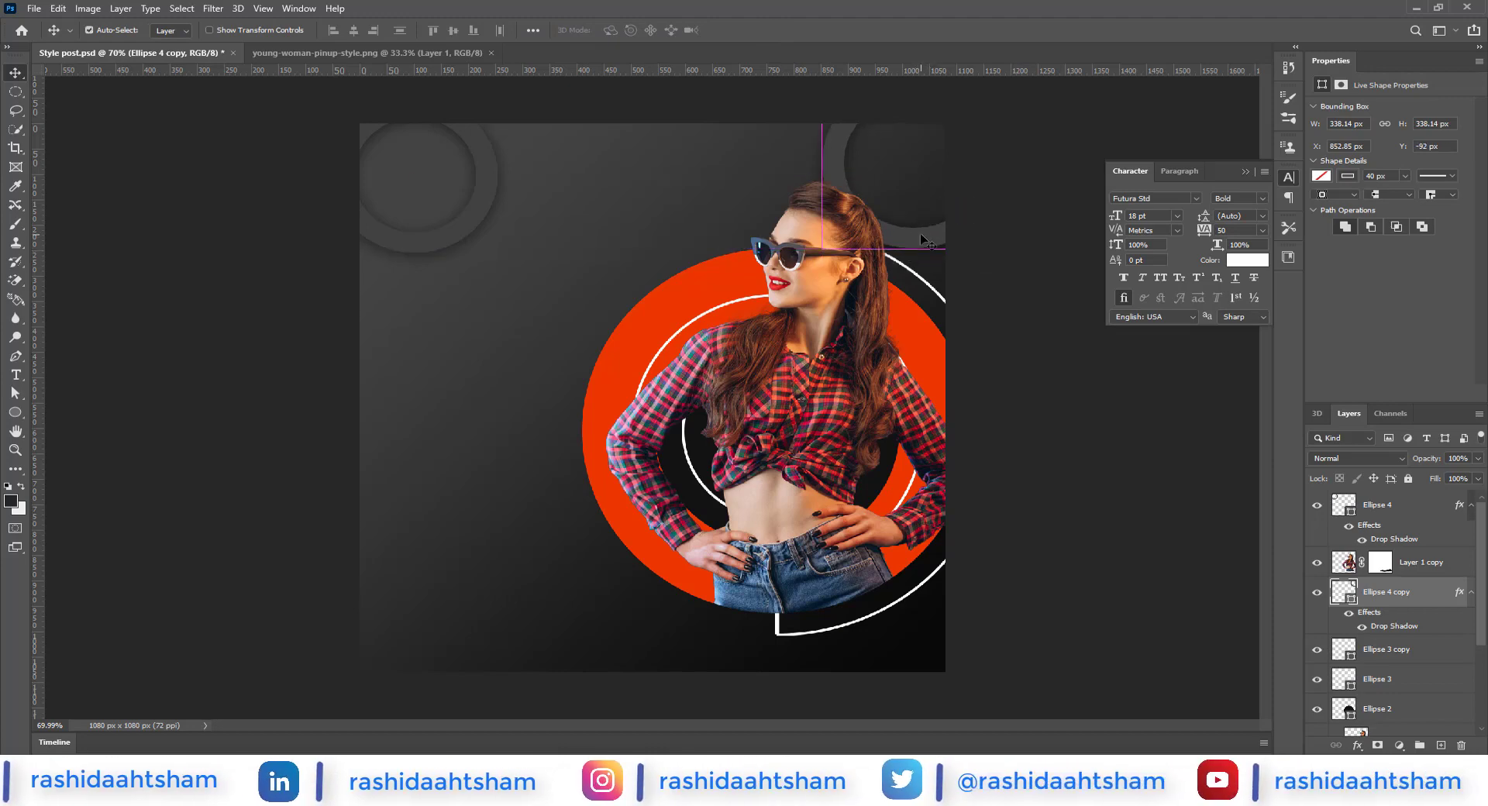
Enlarge the upper-right ring to about 352 px and nudge it slightly upward
key("ctrl+t")
left_click_drag(822, 75, 810, 87)
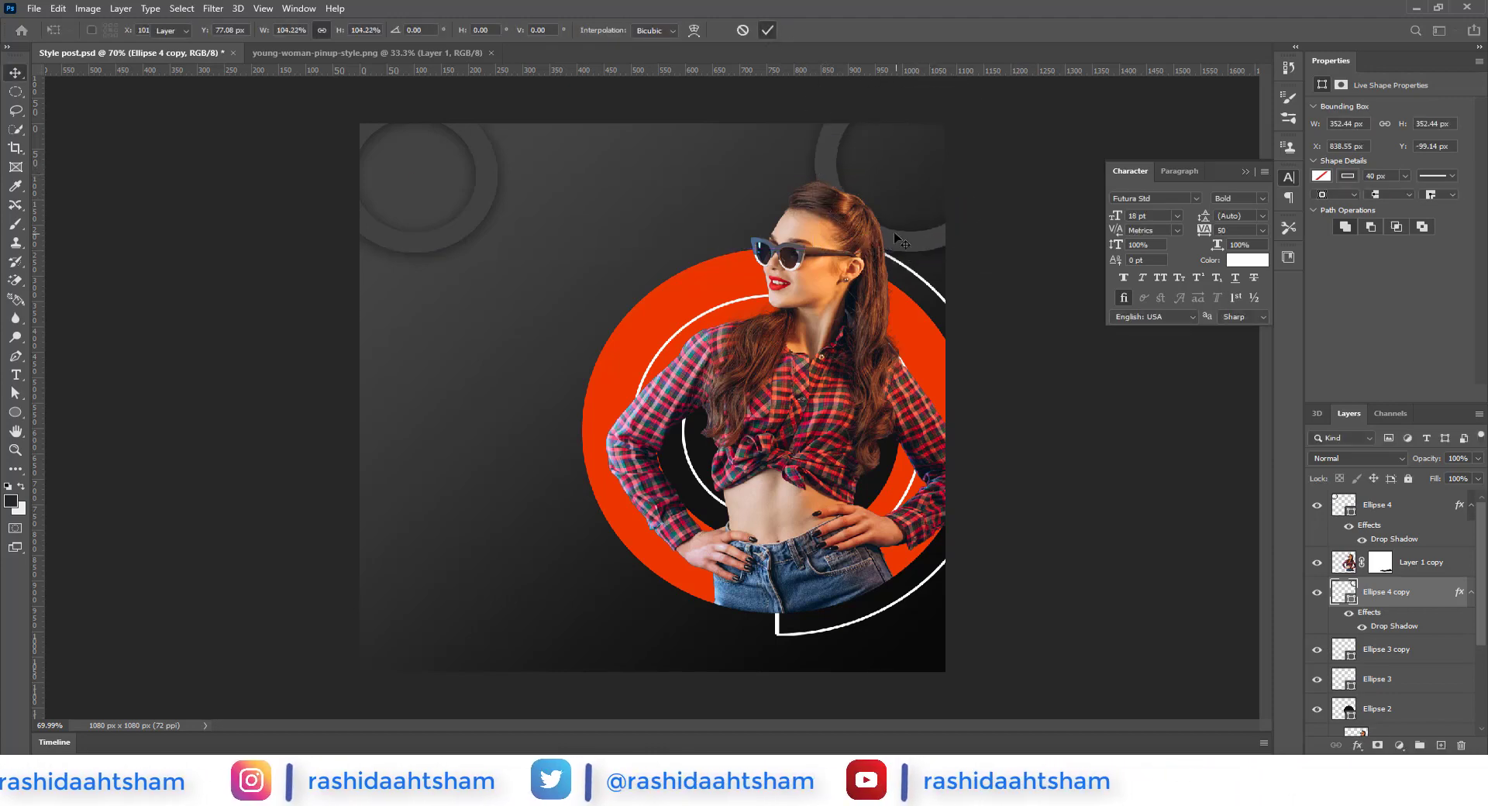
left_click(768, 30)
left_click_drag(913, 239, 913, 236)
Set the upper-right ring's stroke to 60 px and shift the ring slightly left and down
left_click(16, 413)
double_click(252, 31)
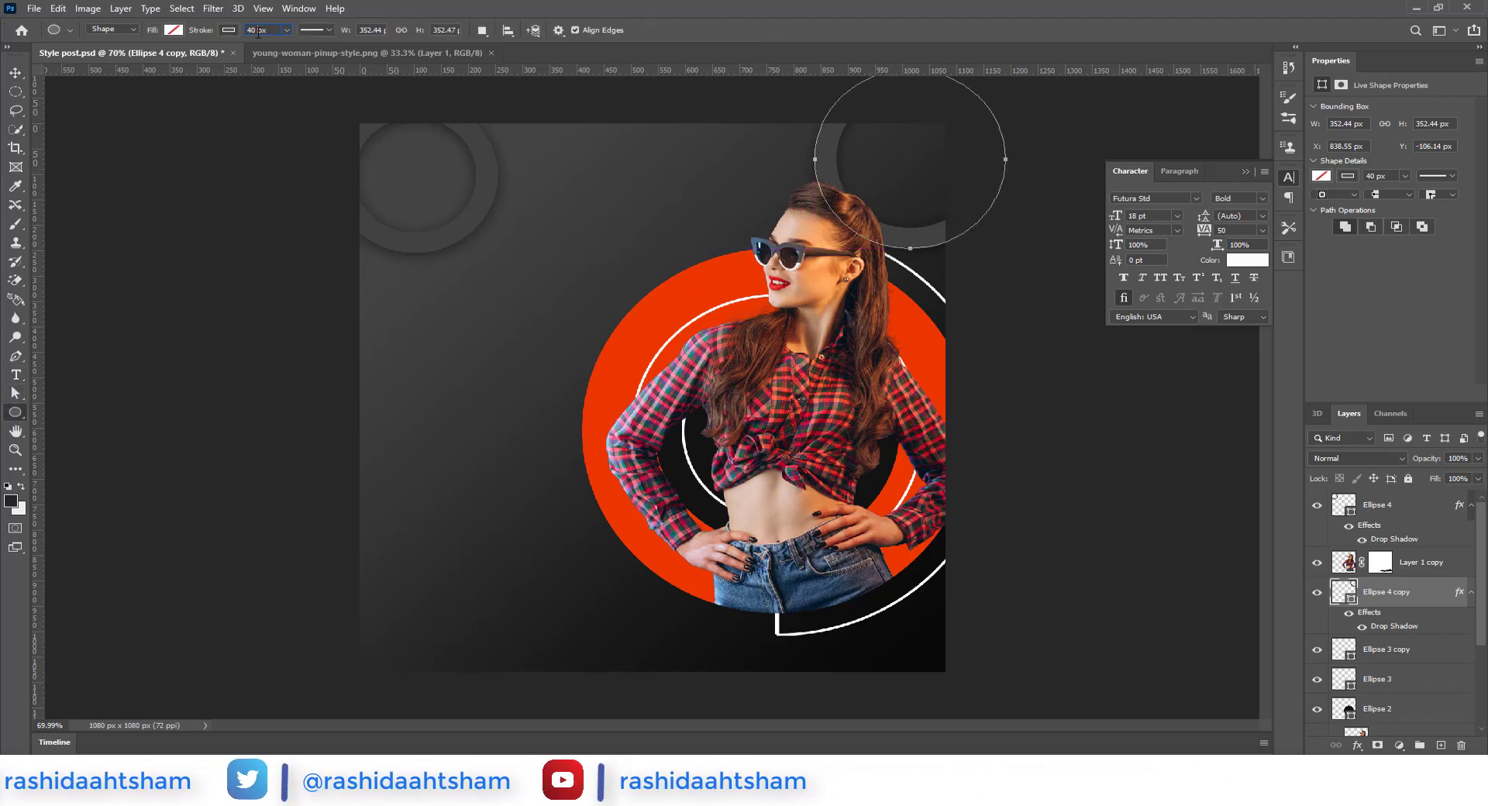
type("60")
key("Return")
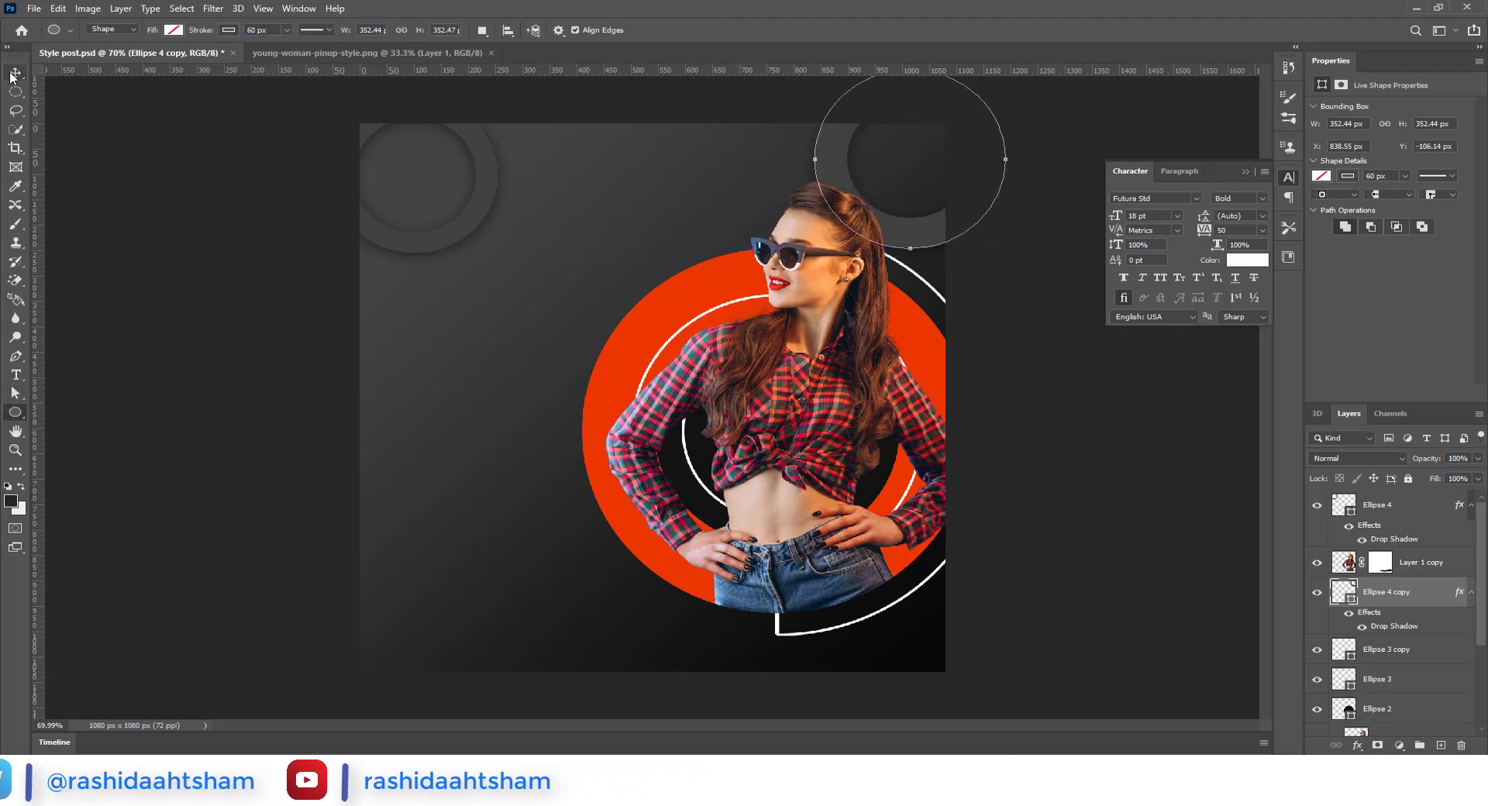
key("v")
left_click_drag(913, 232, 913, 236)
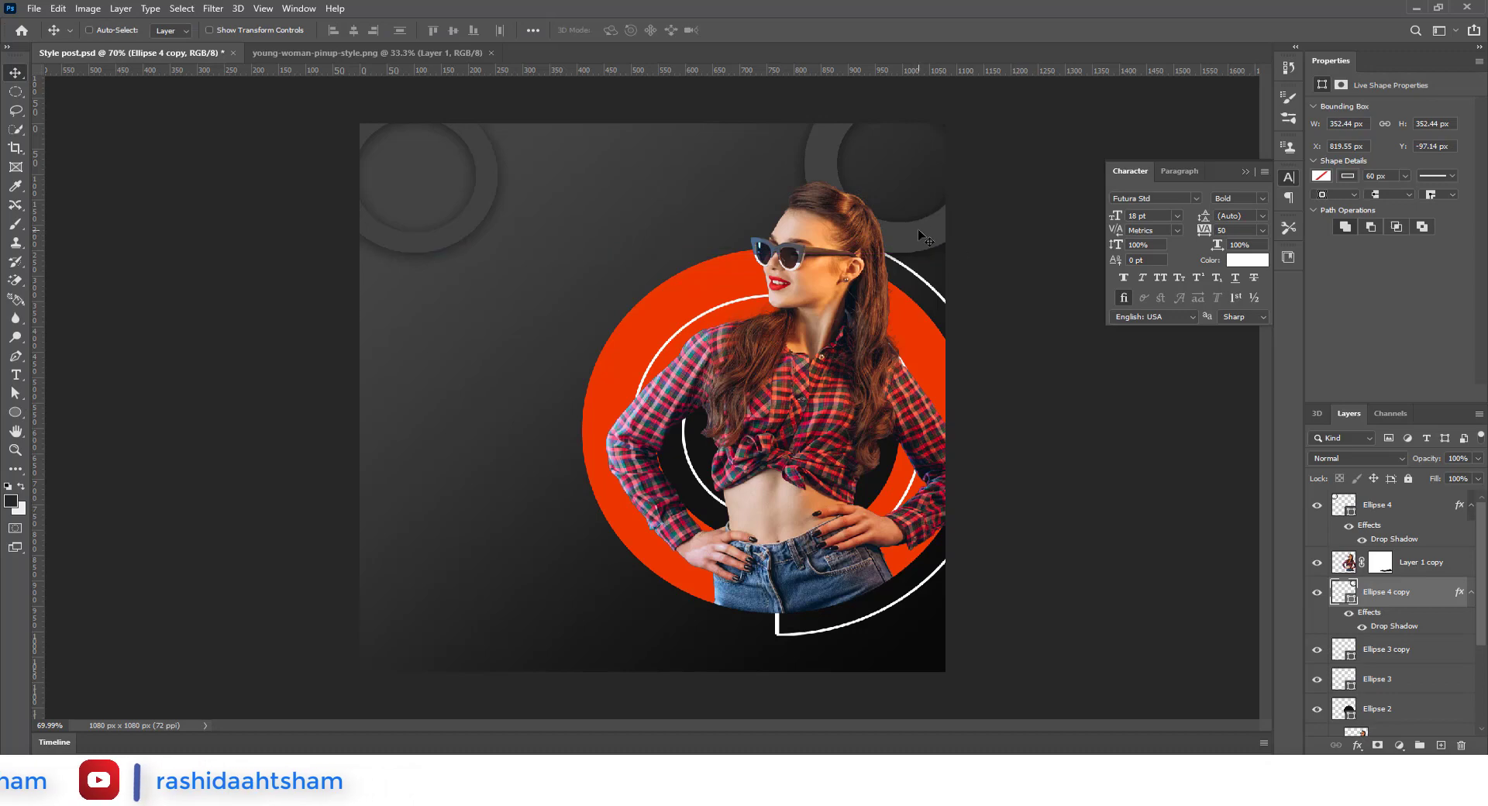
Add a dark circle at the post's lower-left corner, above all other layers, and scale it up to about 590 px
left_click(1394, 516)
left_click(1441, 746)
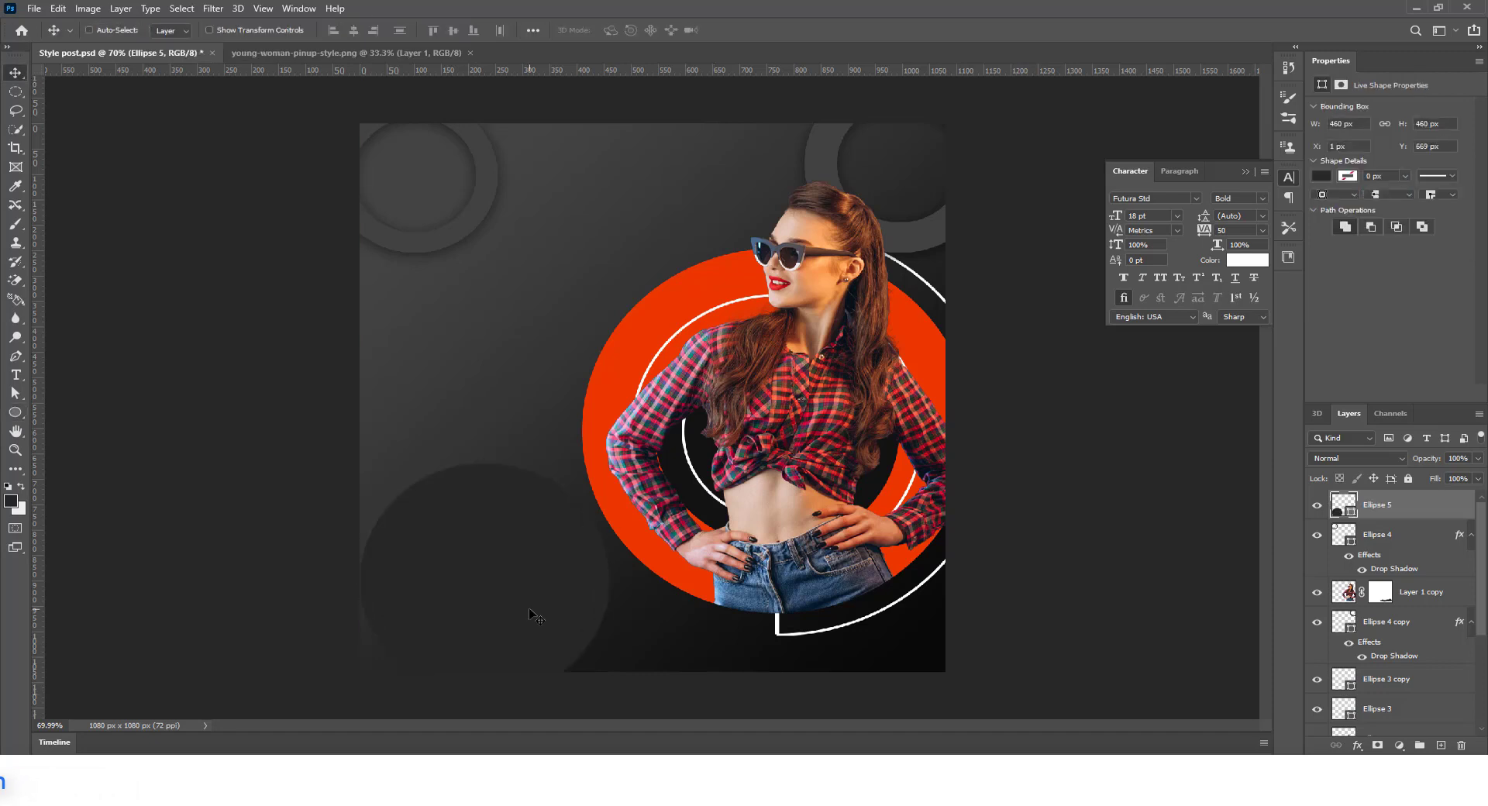
key("ctrl+t")
mouse_move(581, 616)
left_mouse_down()
mouse_move(655, 612)
mouse_move(587, 627)
left_mouse_up()
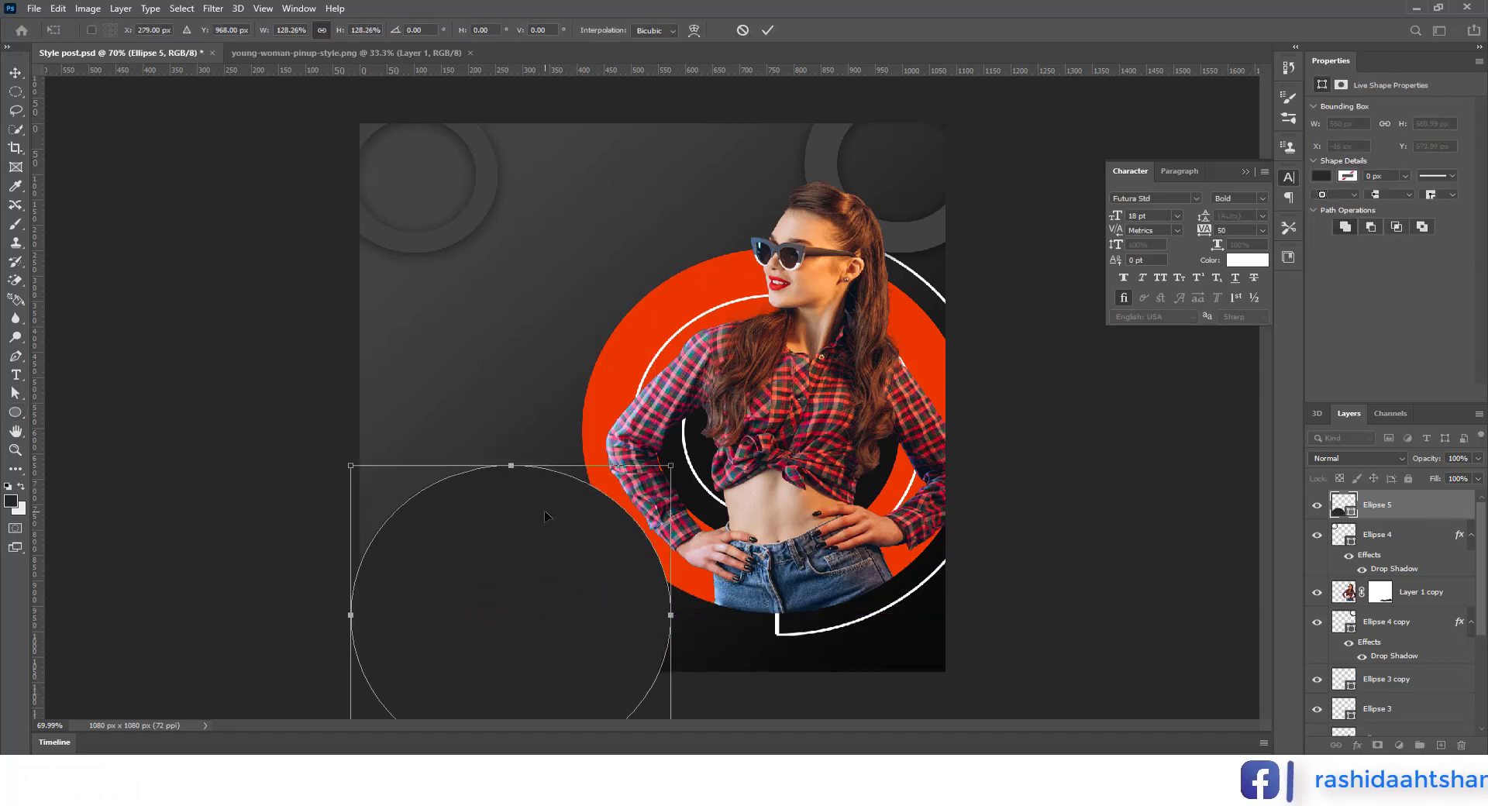
left_click(19, 81)
Remove the lower-left circle's fill and give it a linear black-to-white gradient stroke
left_click(16, 413)
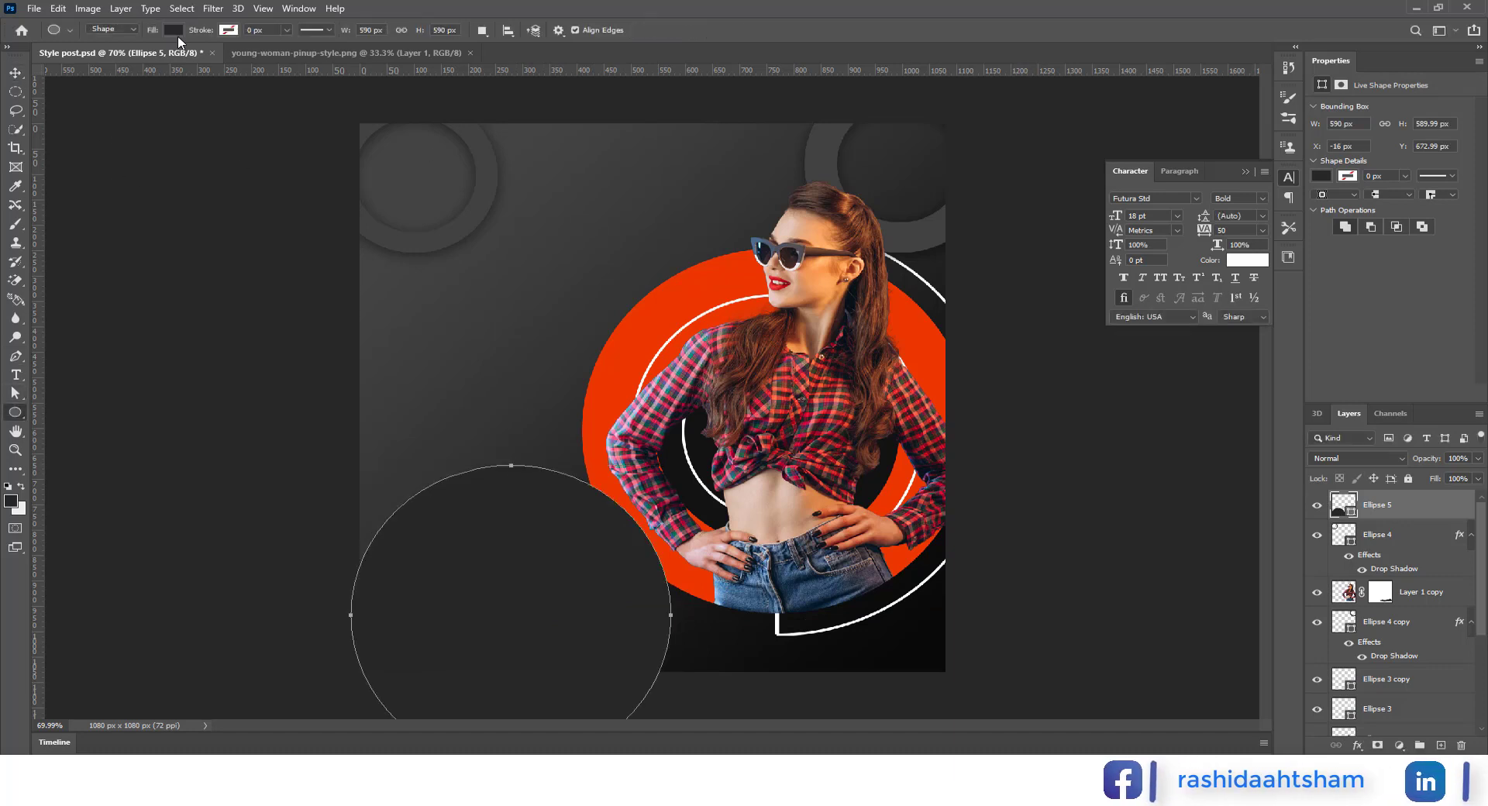
left_click(175, 32)
left_click(84, 59)
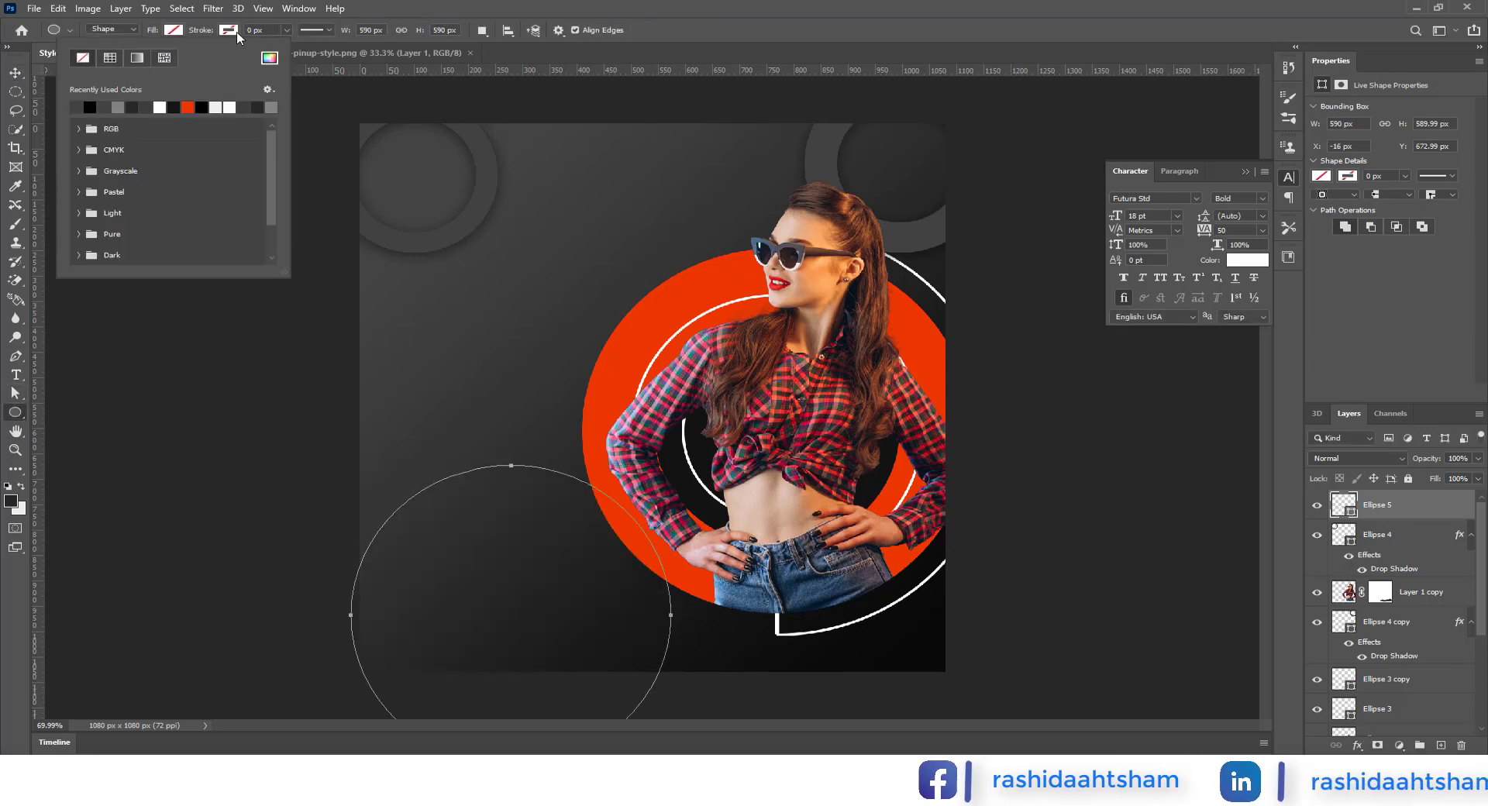
left_click(235, 32)
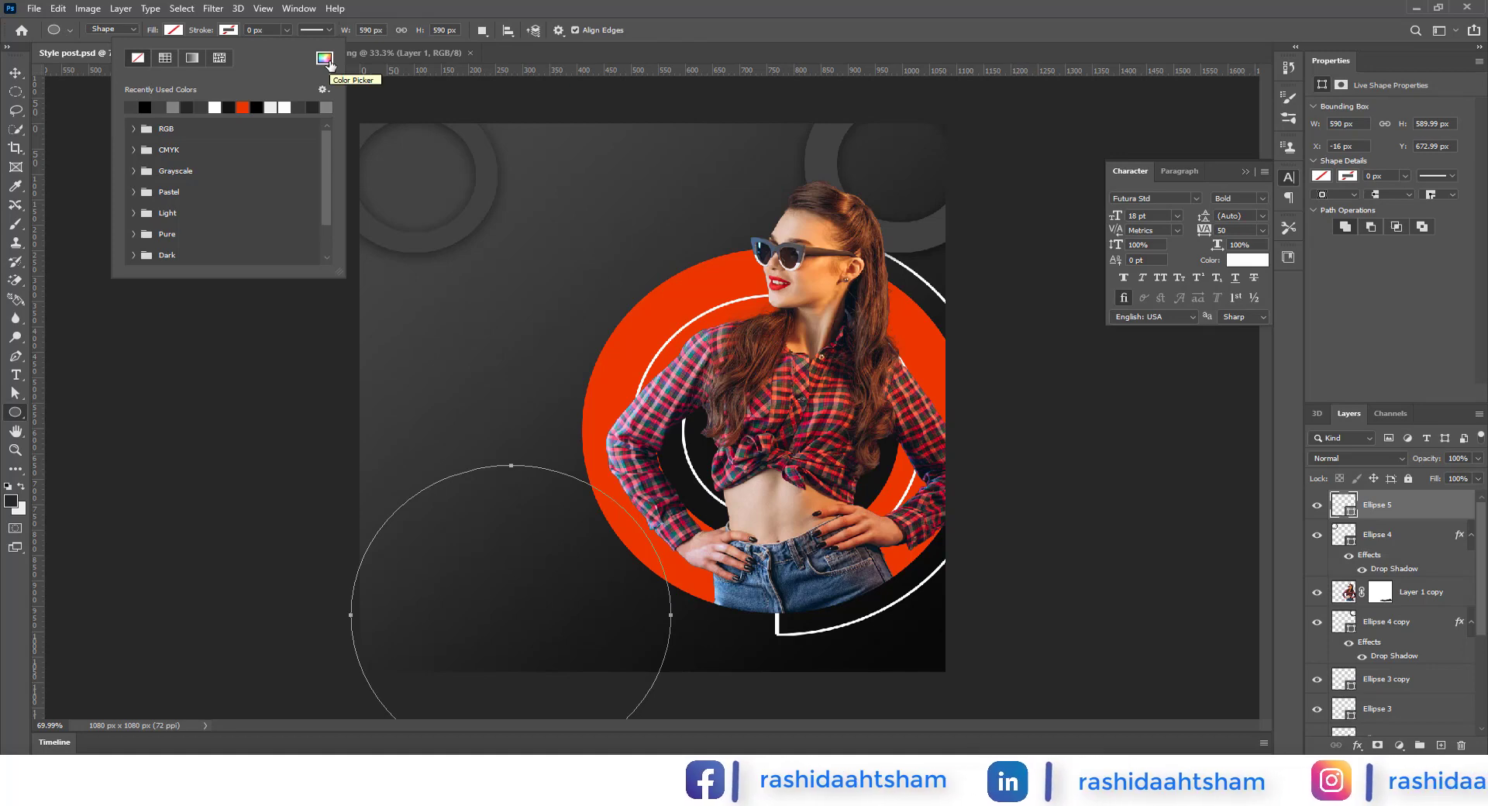
left_click(229, 31)
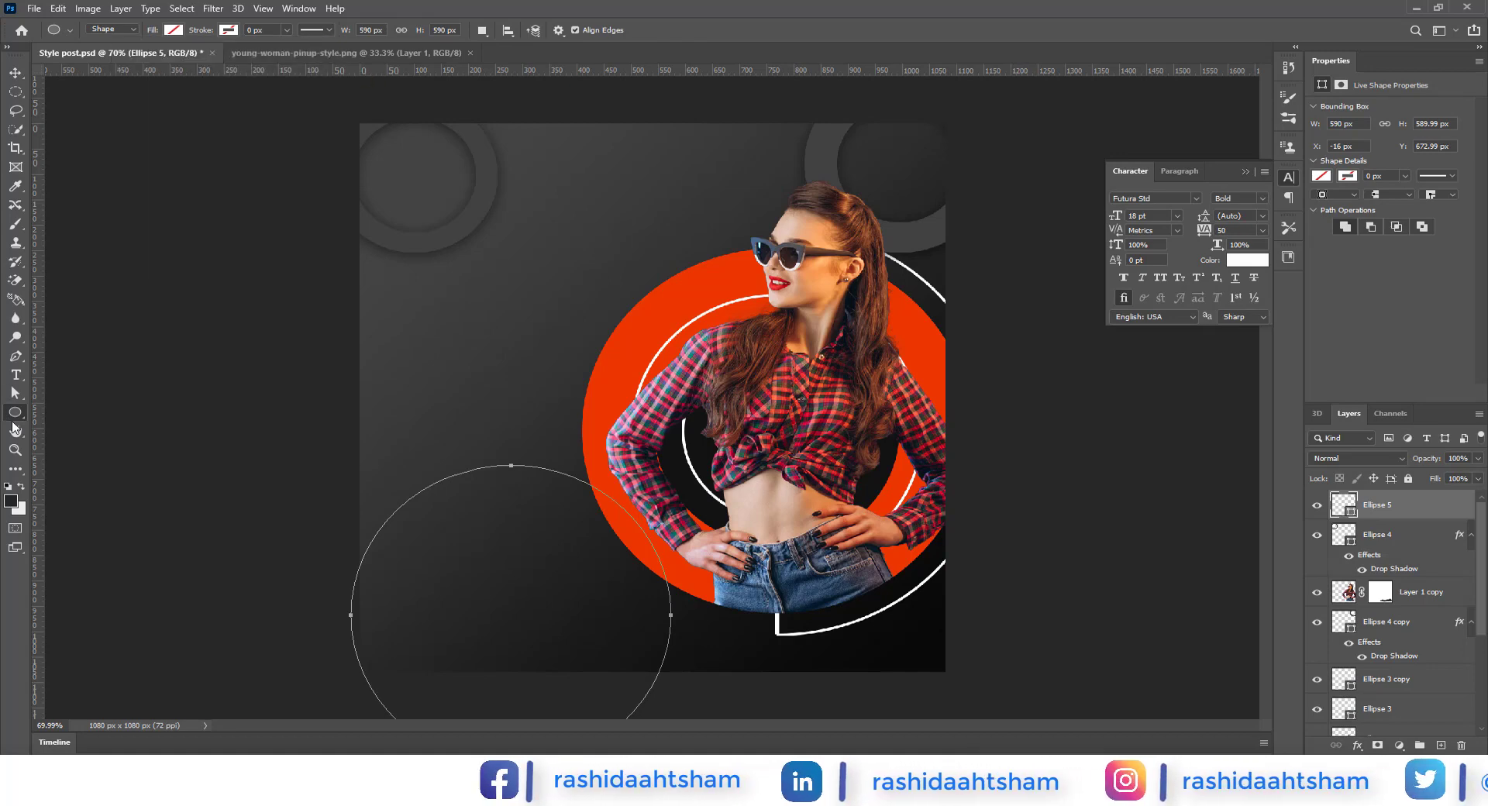
left_click(231, 33)
left_click(193, 57)
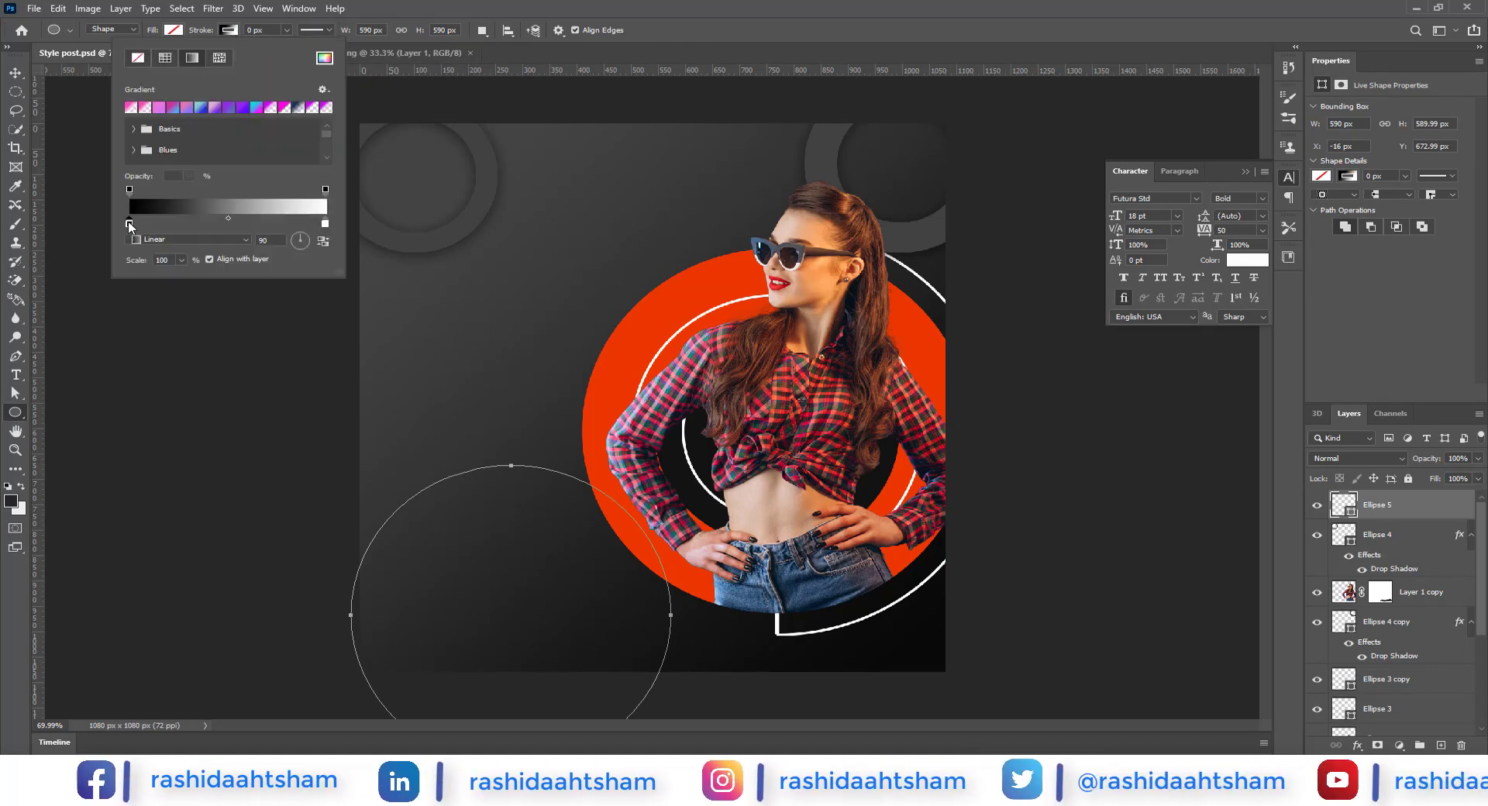
double_click(130, 226)
left_click(764, 479)
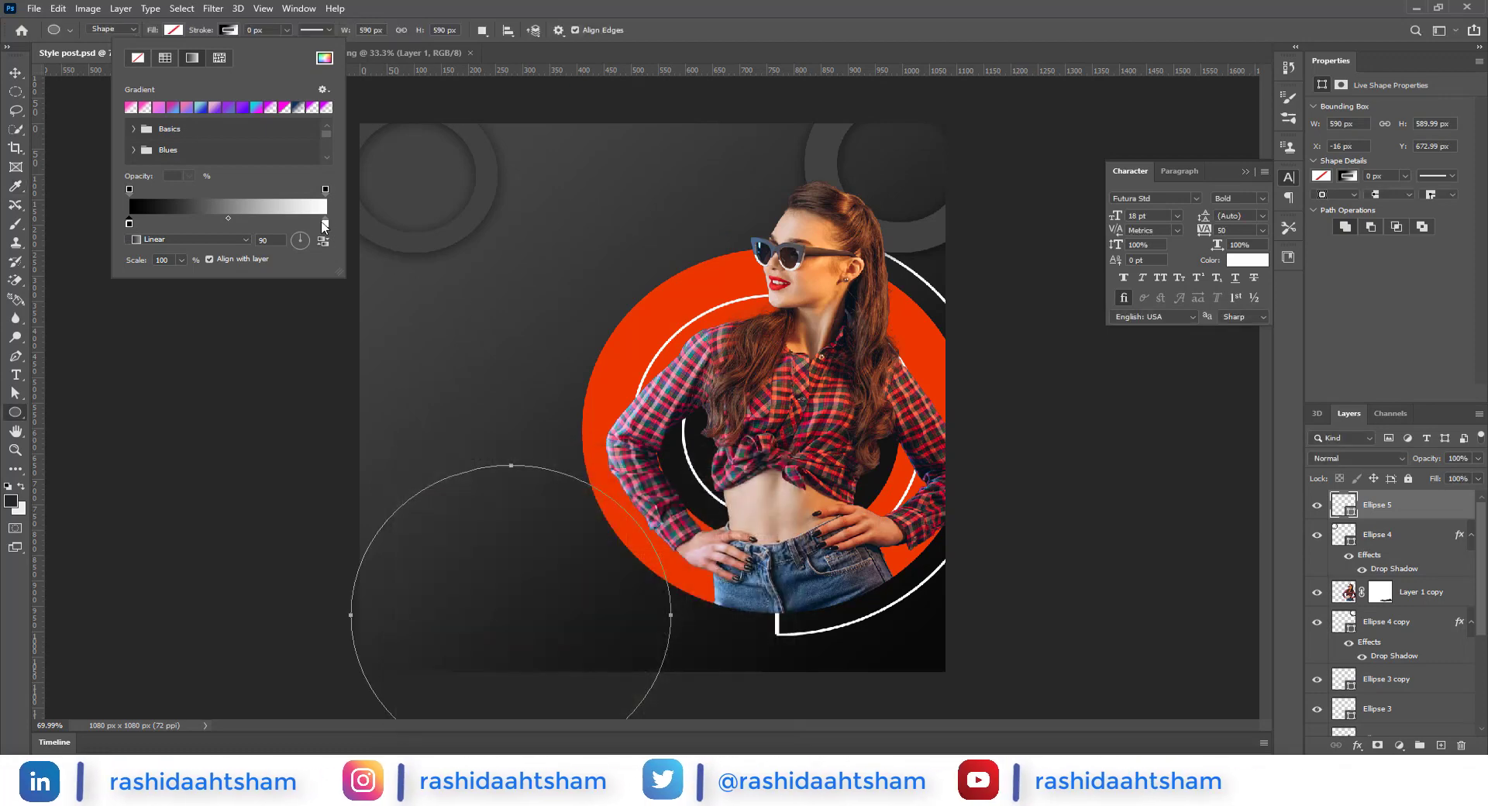
double_click(325, 225)
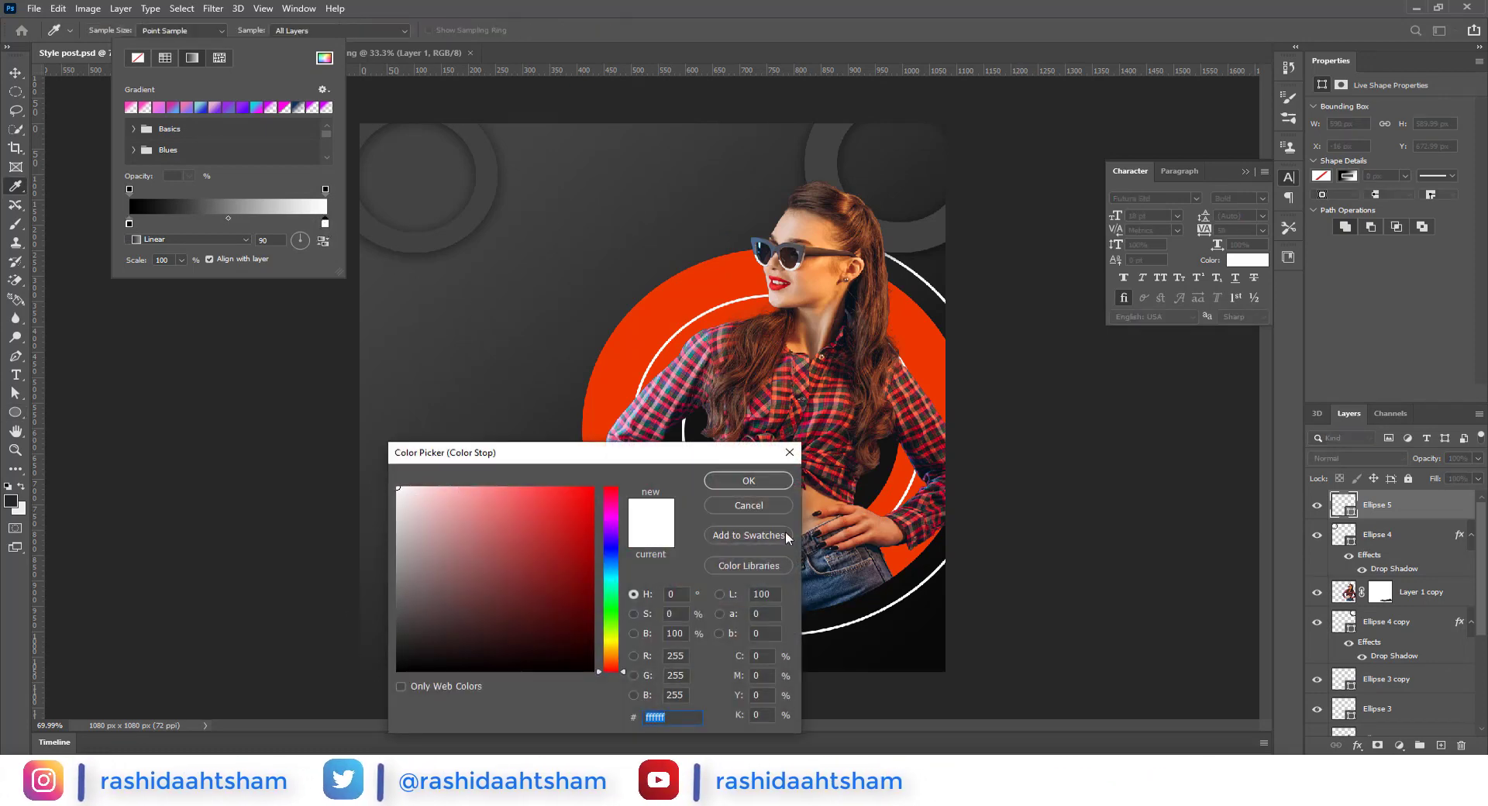
left_click(749, 480)
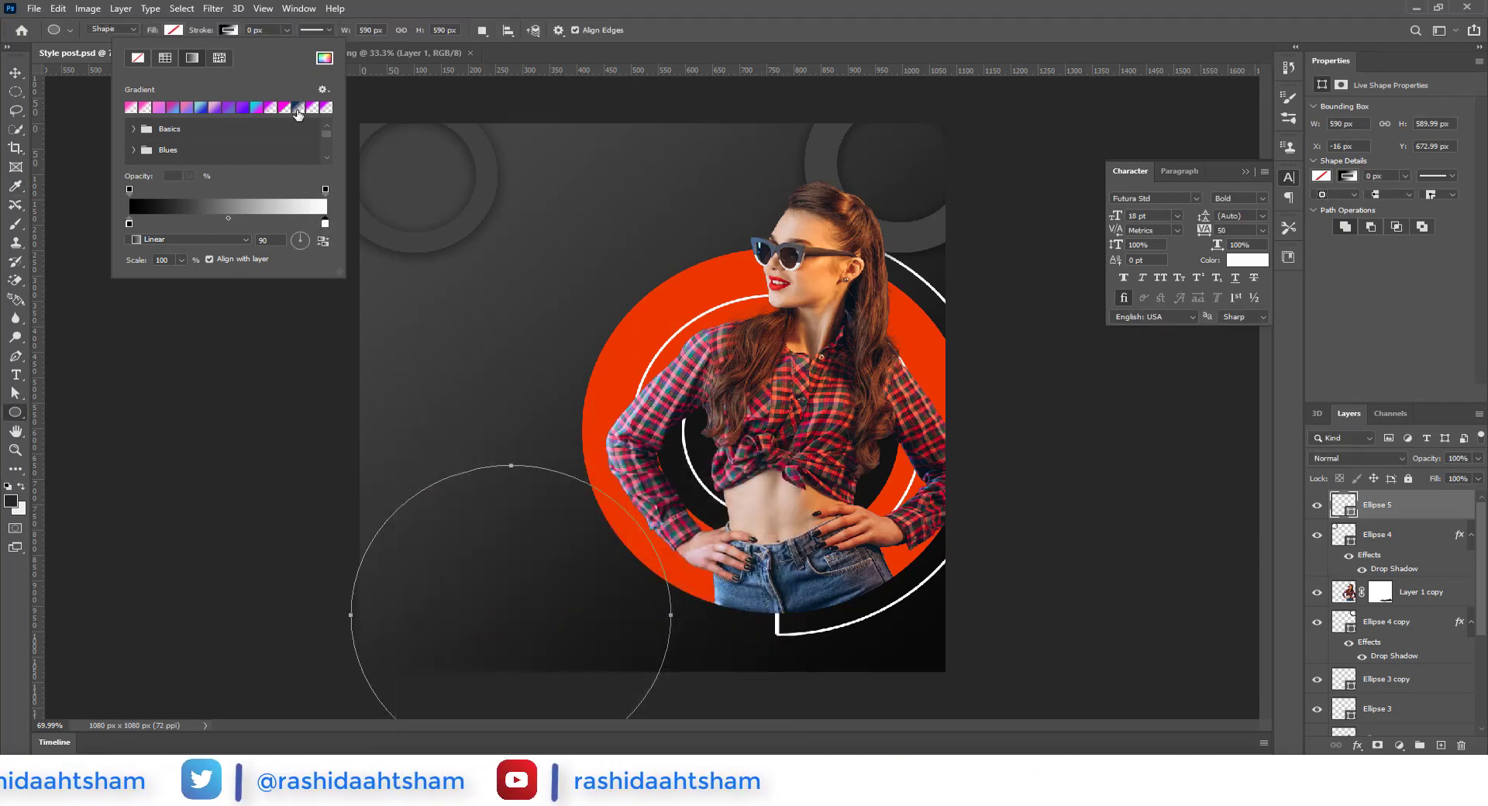
Switch the circle's stroke to a gradient fading to transparent and set its starting colour stop to white (ffffff)
double_click(129, 224)
left_click(727, 481)
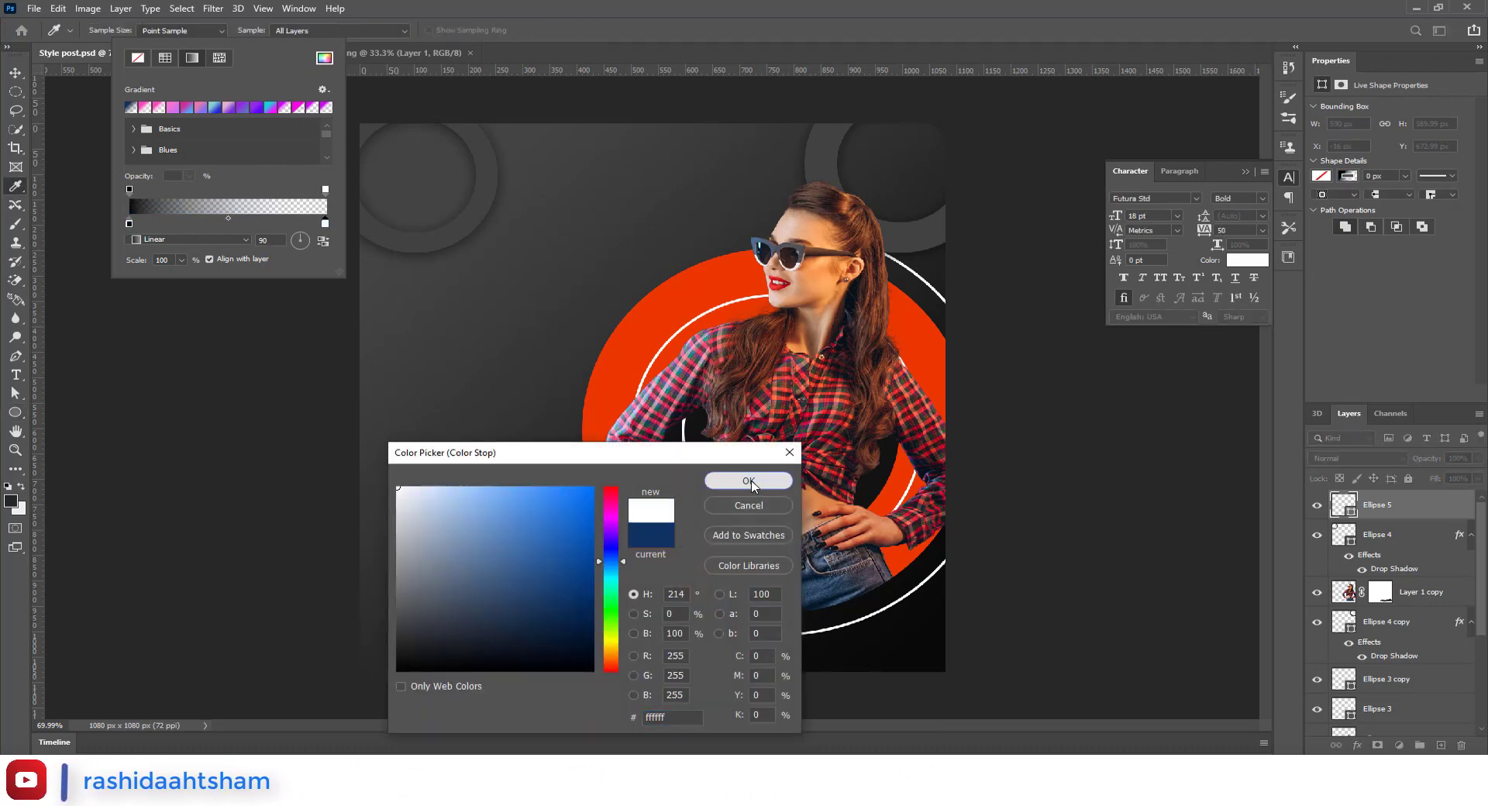
left_click(750, 481)
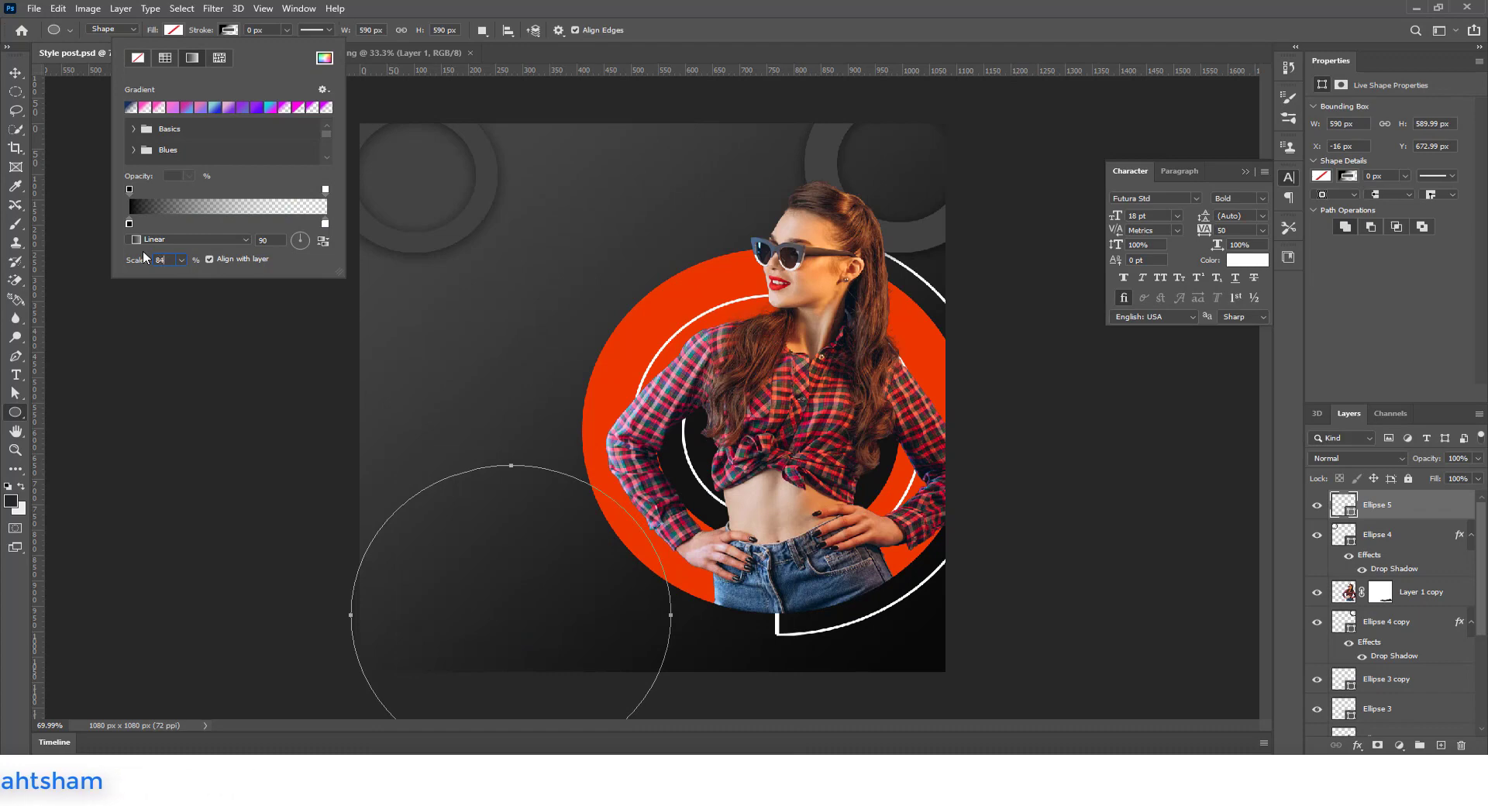
Set the lower-left circle's stroke gradient angle to 0 and its stroke width to 100 px
left_click_drag(284, 242, 244, 242)
type("0")
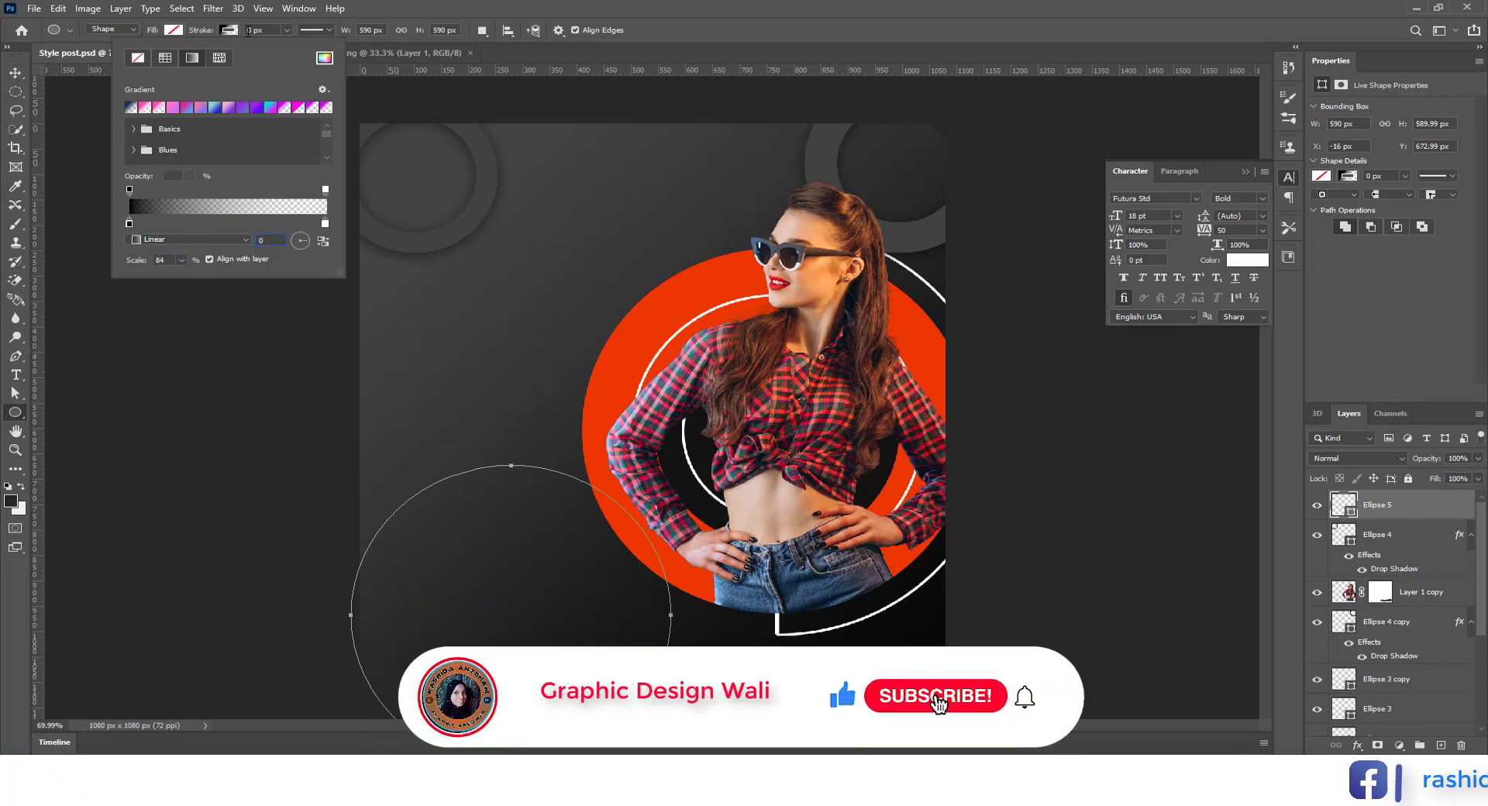
left_click(249, 31)
type("100")
key("Return")
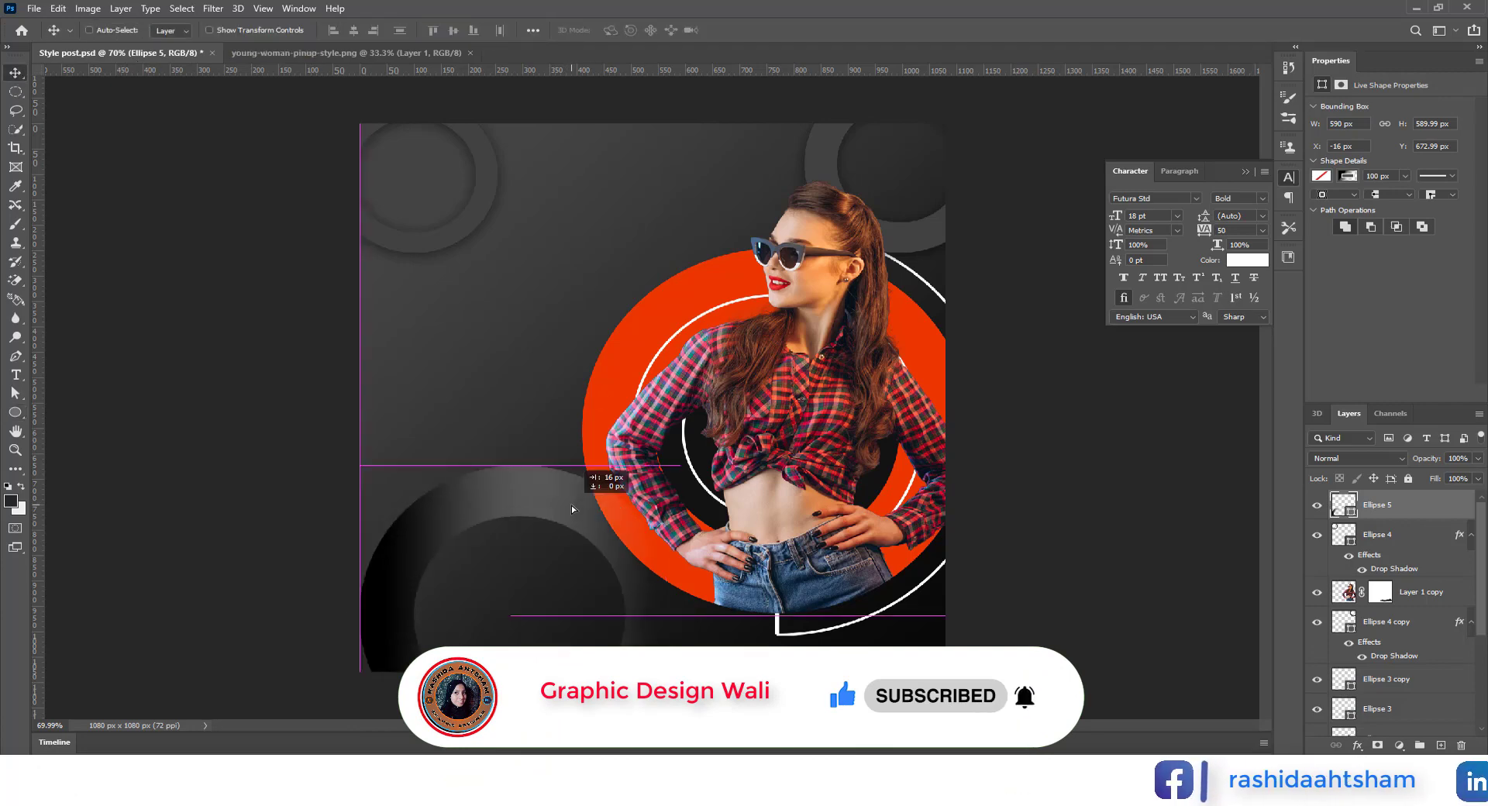
Enlarge the lower-left ring to about 662 px and shift it slightly right and down
key("ctrl+t")
scroll(573, 463, "down", 2)
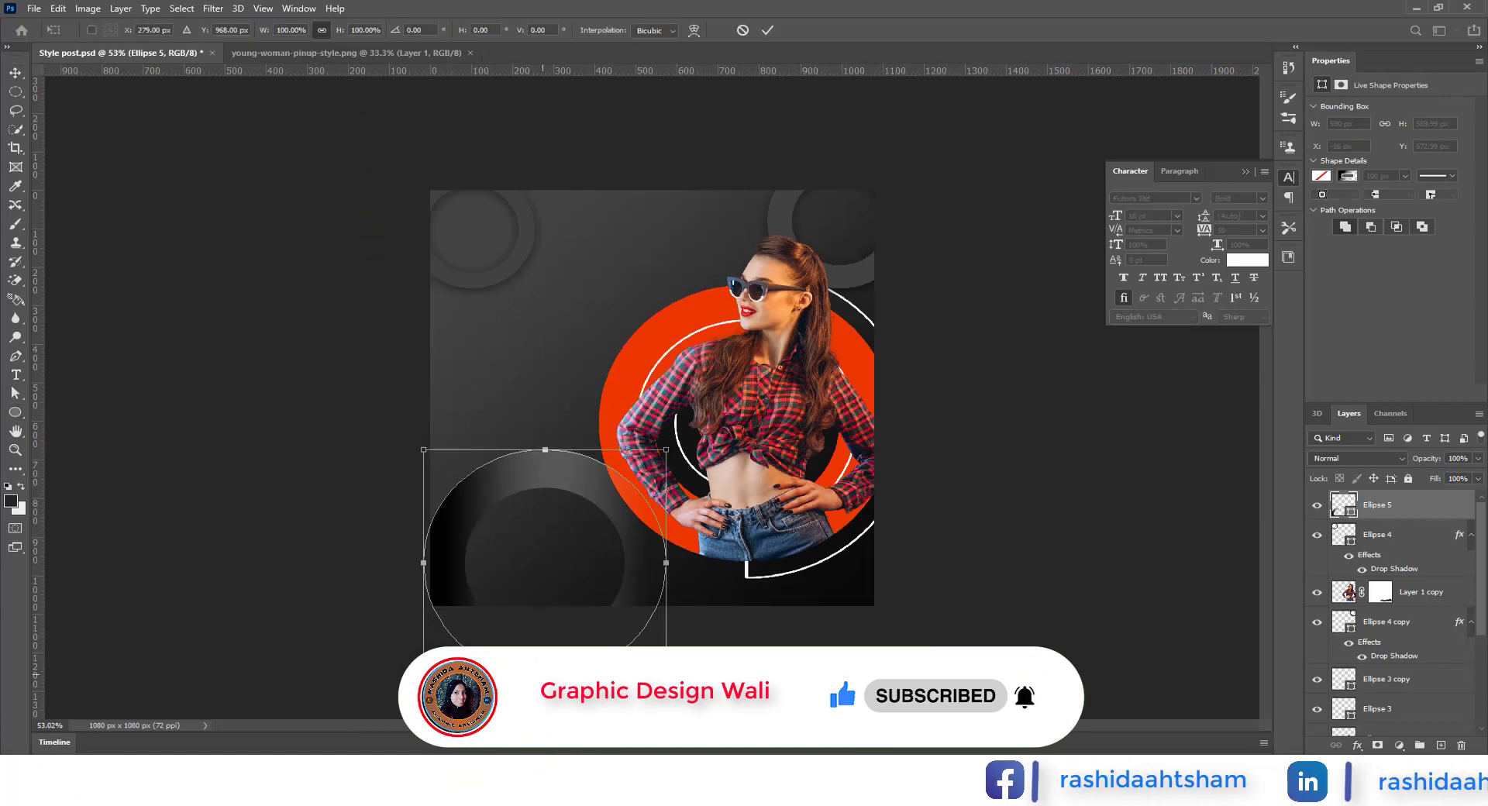
left_click_drag(545, 692, 545, 722)
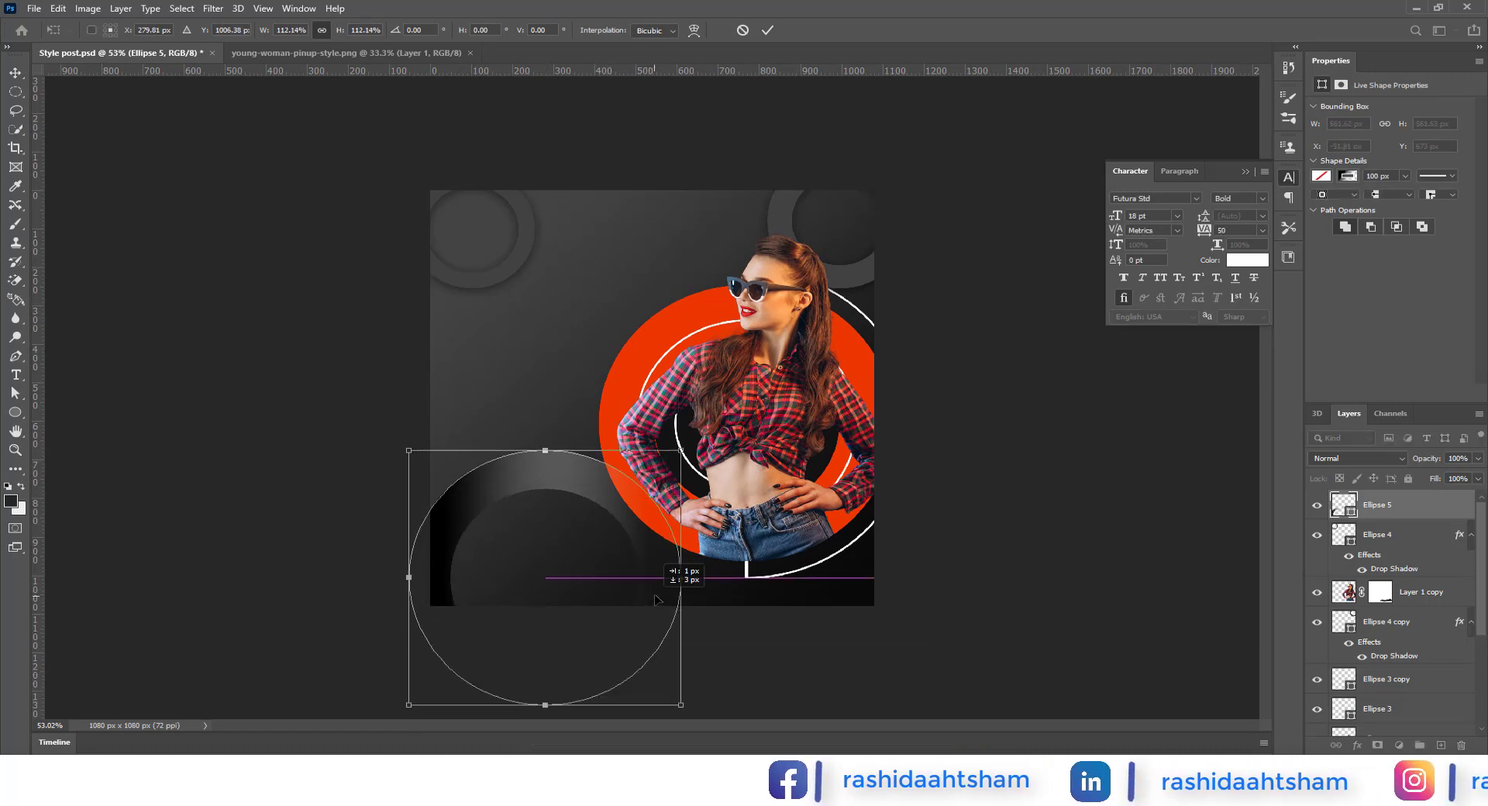
left_click_drag(654, 594, 664, 595)
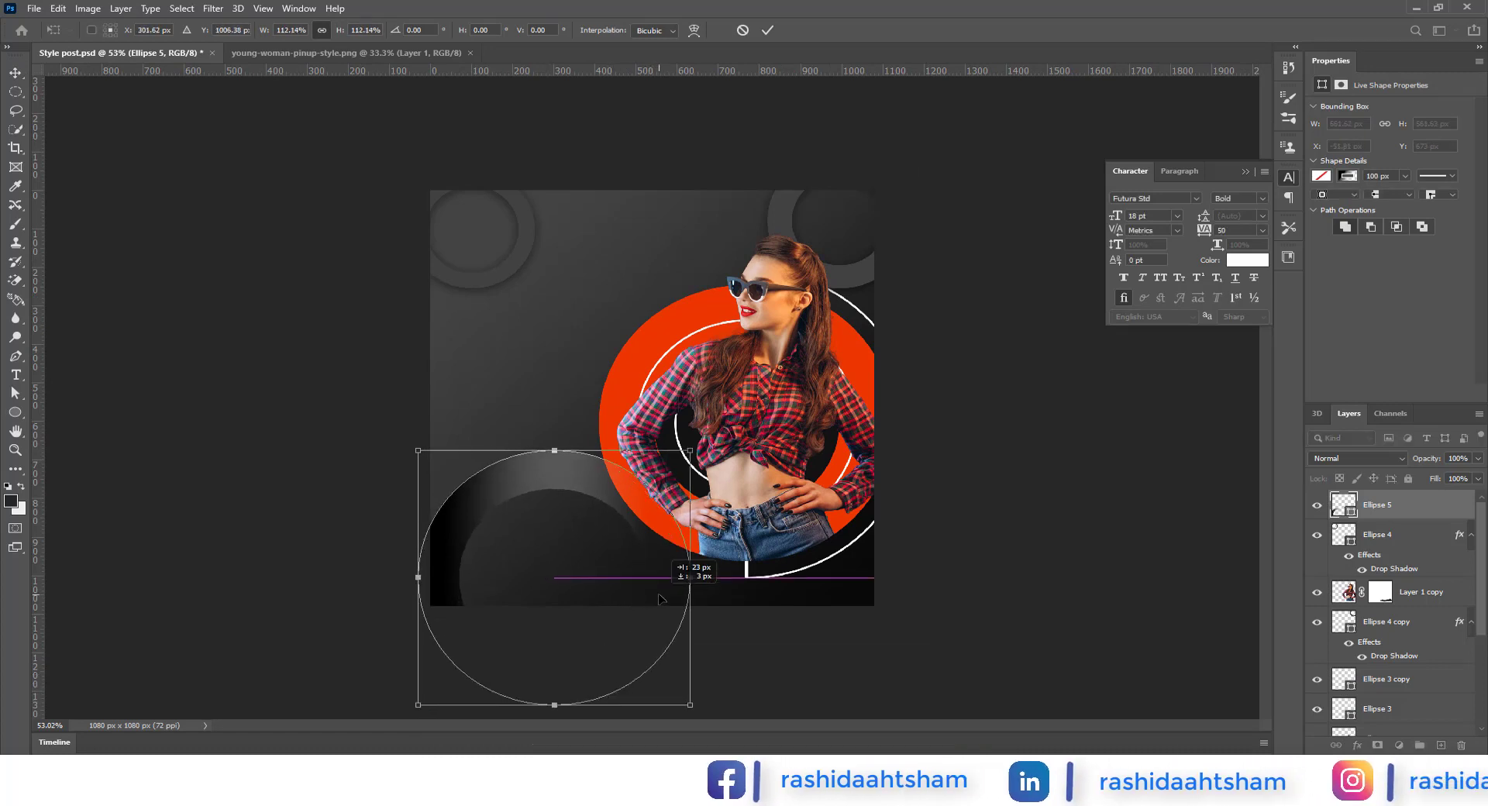
left_click(769, 31)
left_click_drag(579, 483, 578, 491)
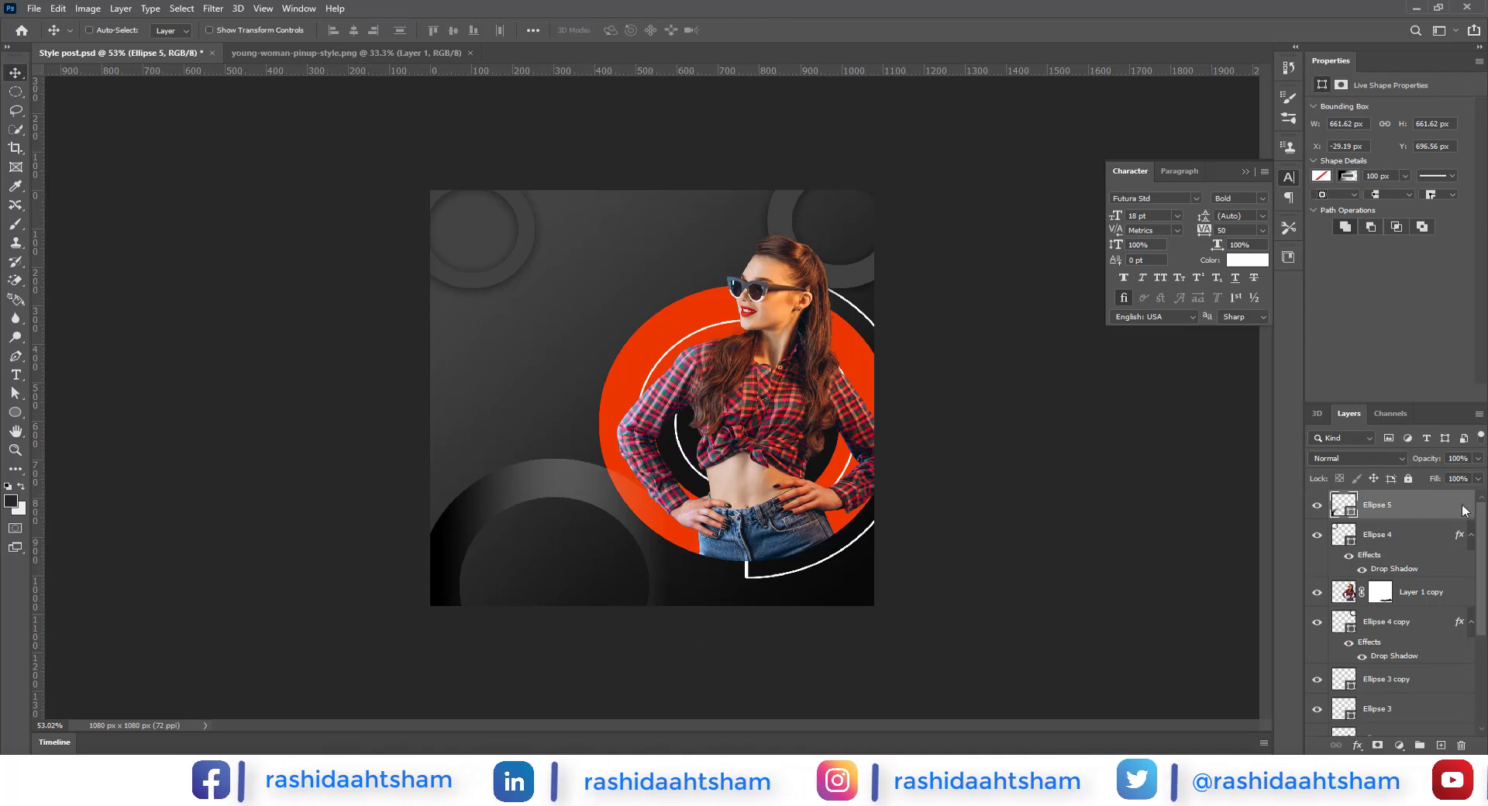
Give the lower-left ring a black (000000) Multiply drop shadow at a 141° angle
double_click(1428, 511)
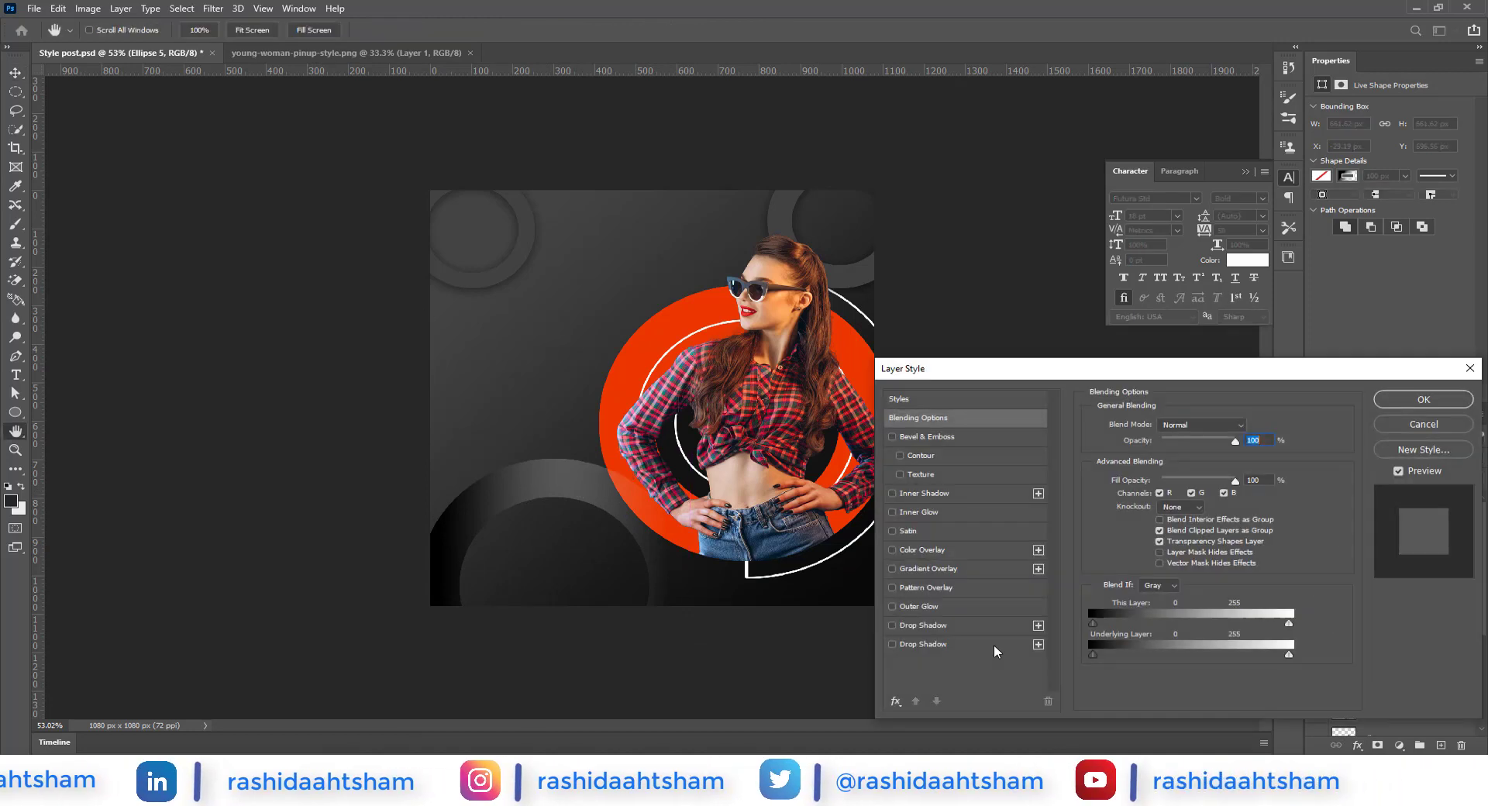
left_click(924, 624)
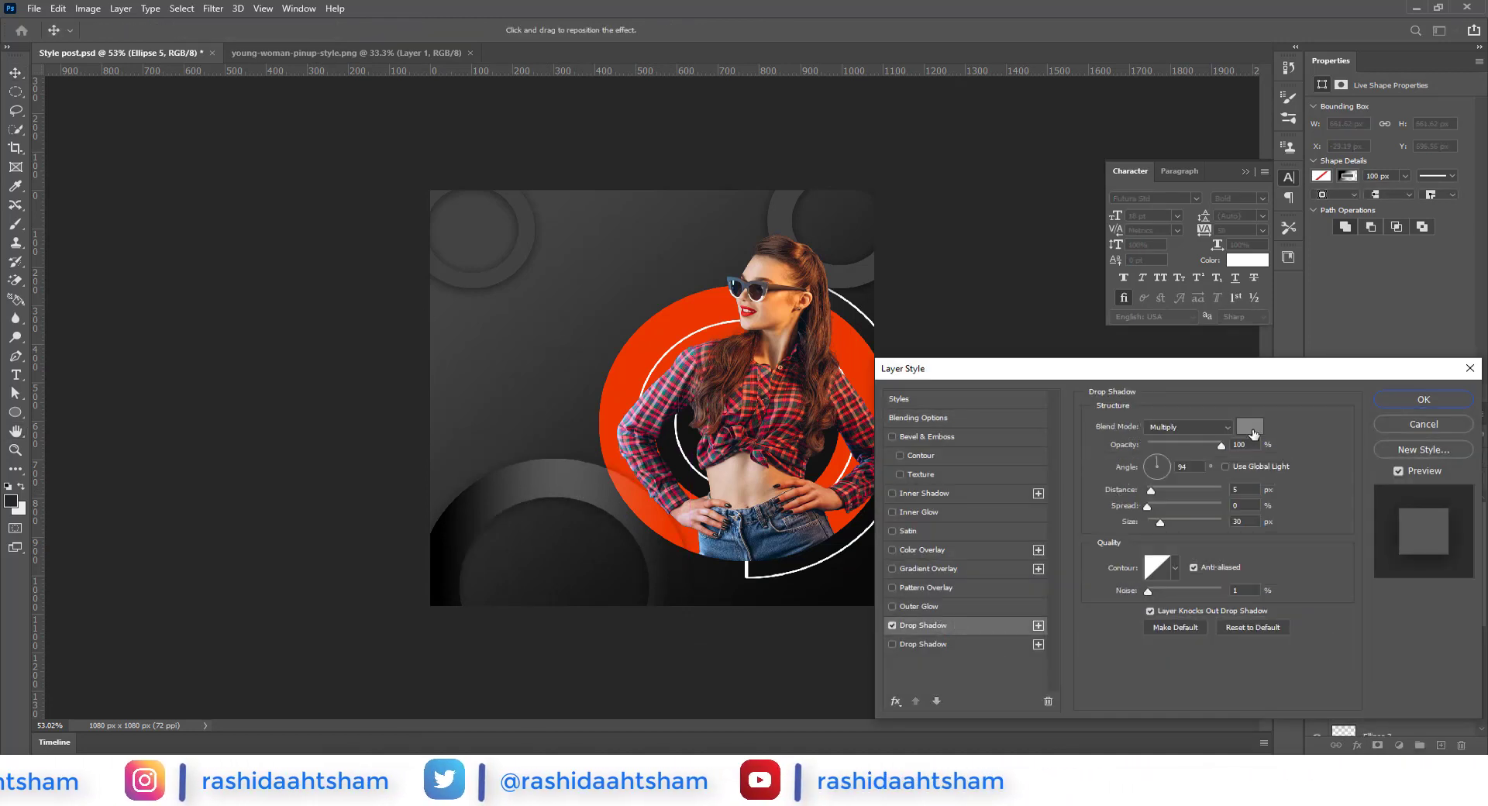
left_click(1256, 430)
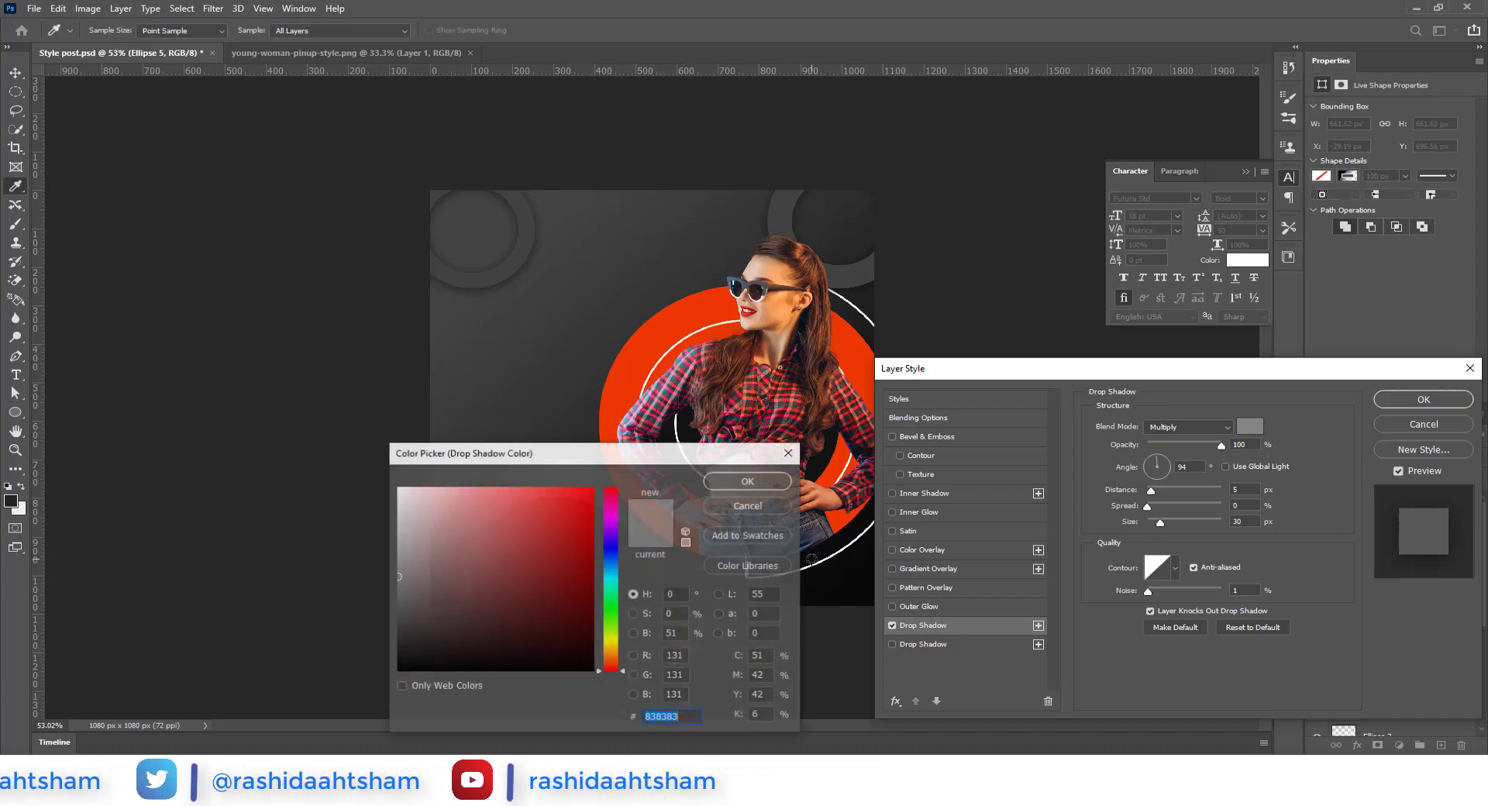
type("070707")
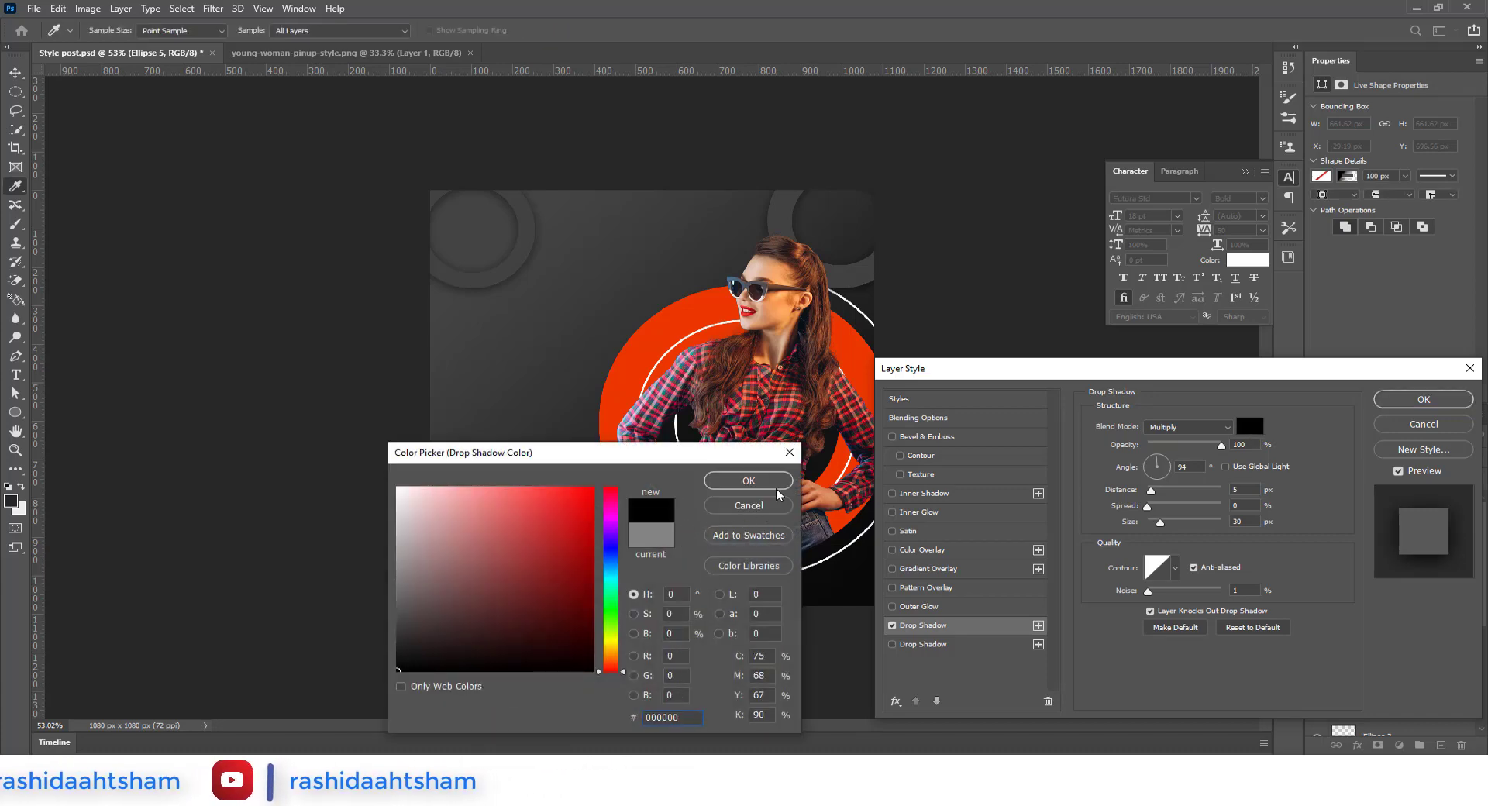
left_click(776, 486)
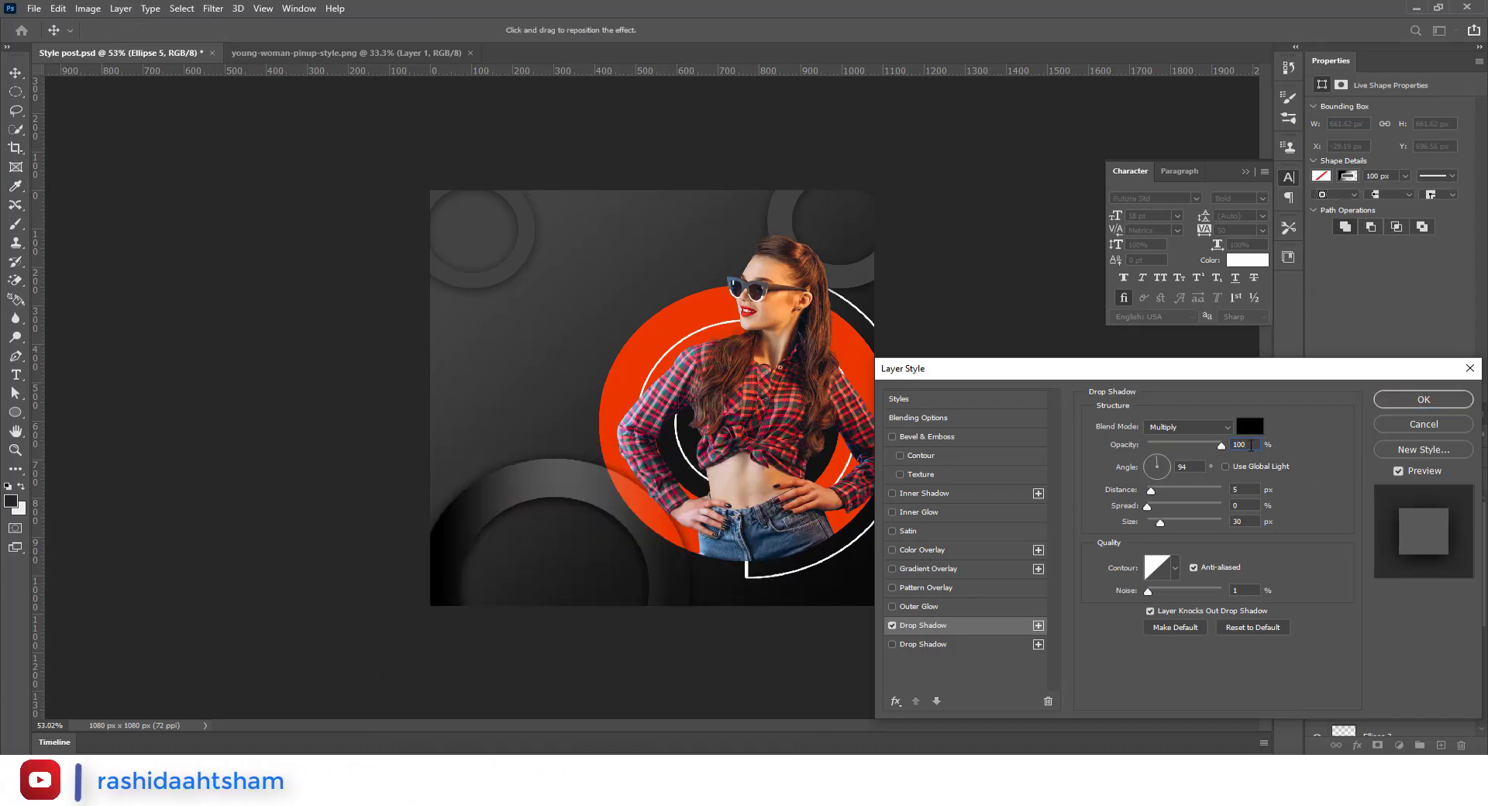
left_click_drag(1156, 460, 1146, 458)
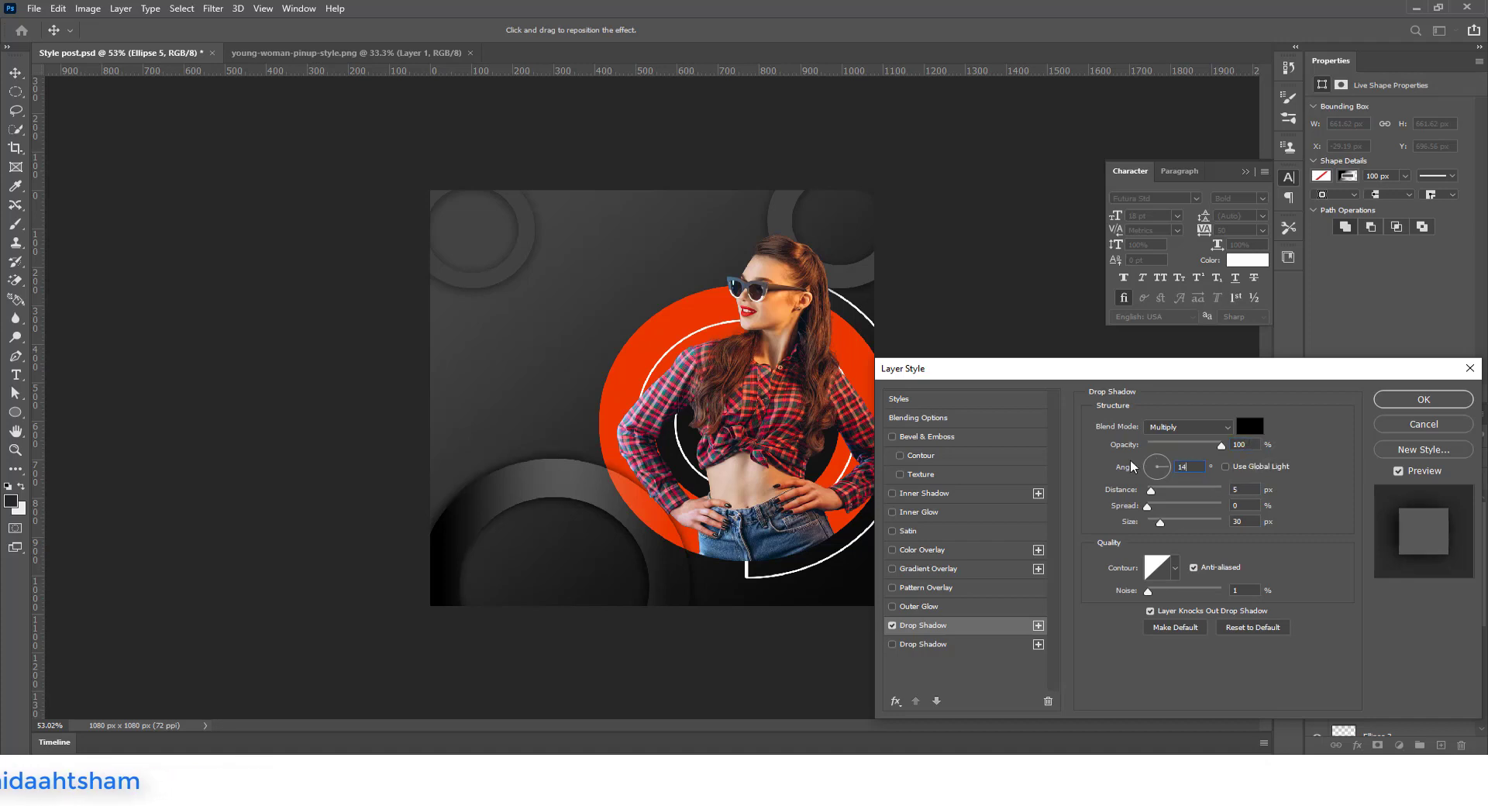
left_click(1243, 505)
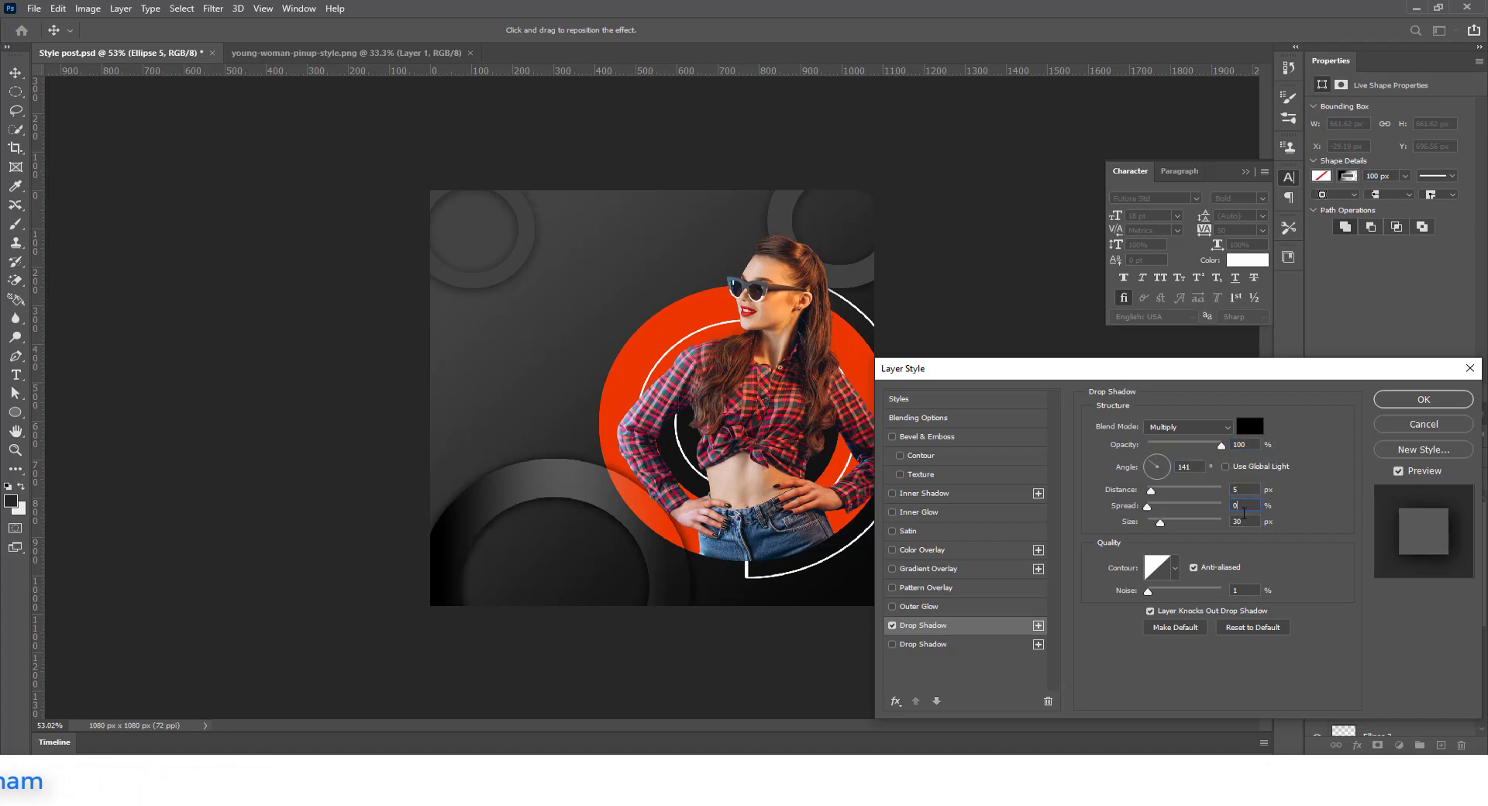
left_click(1248, 521)
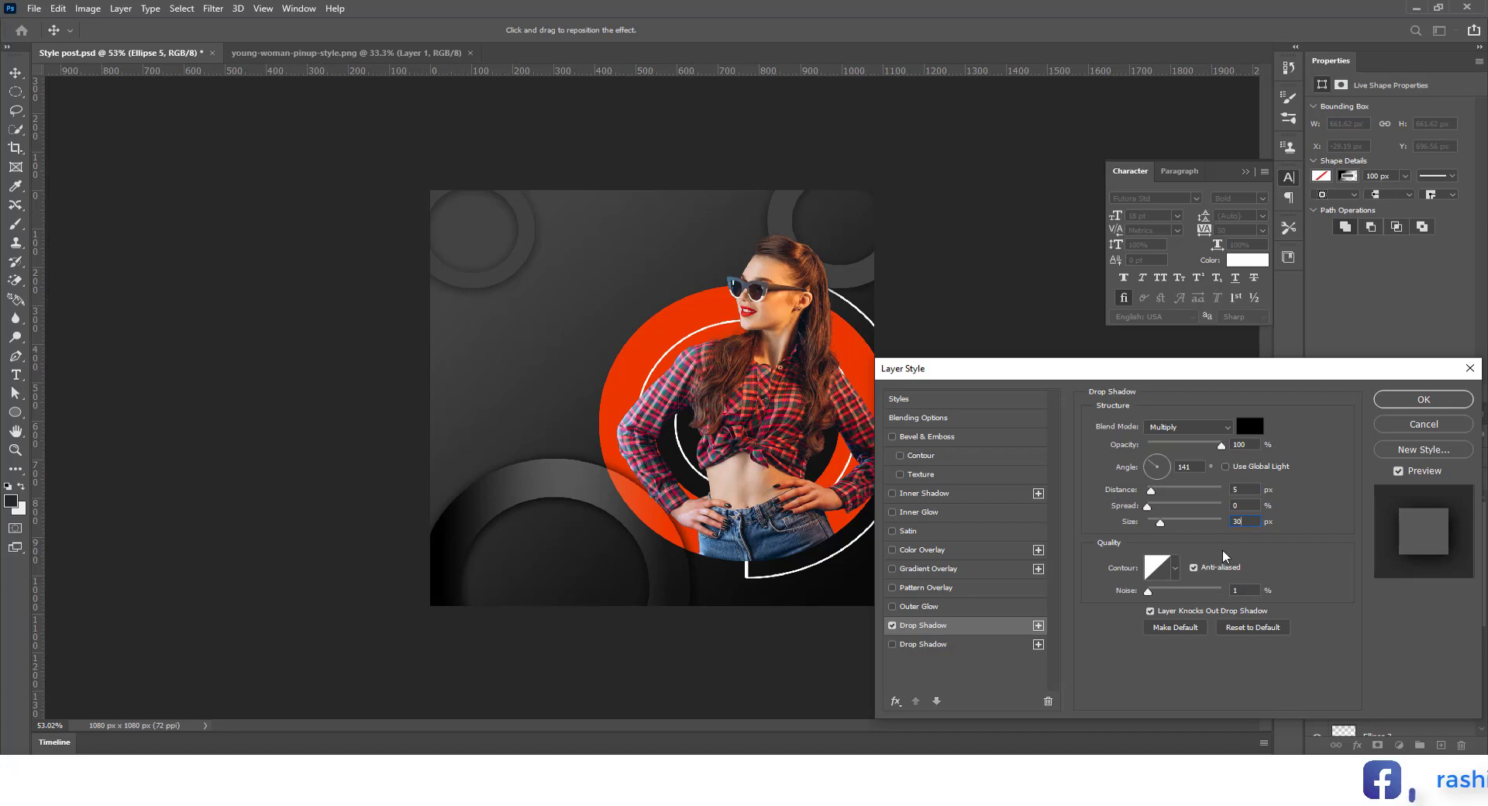
left_click(1424, 399)
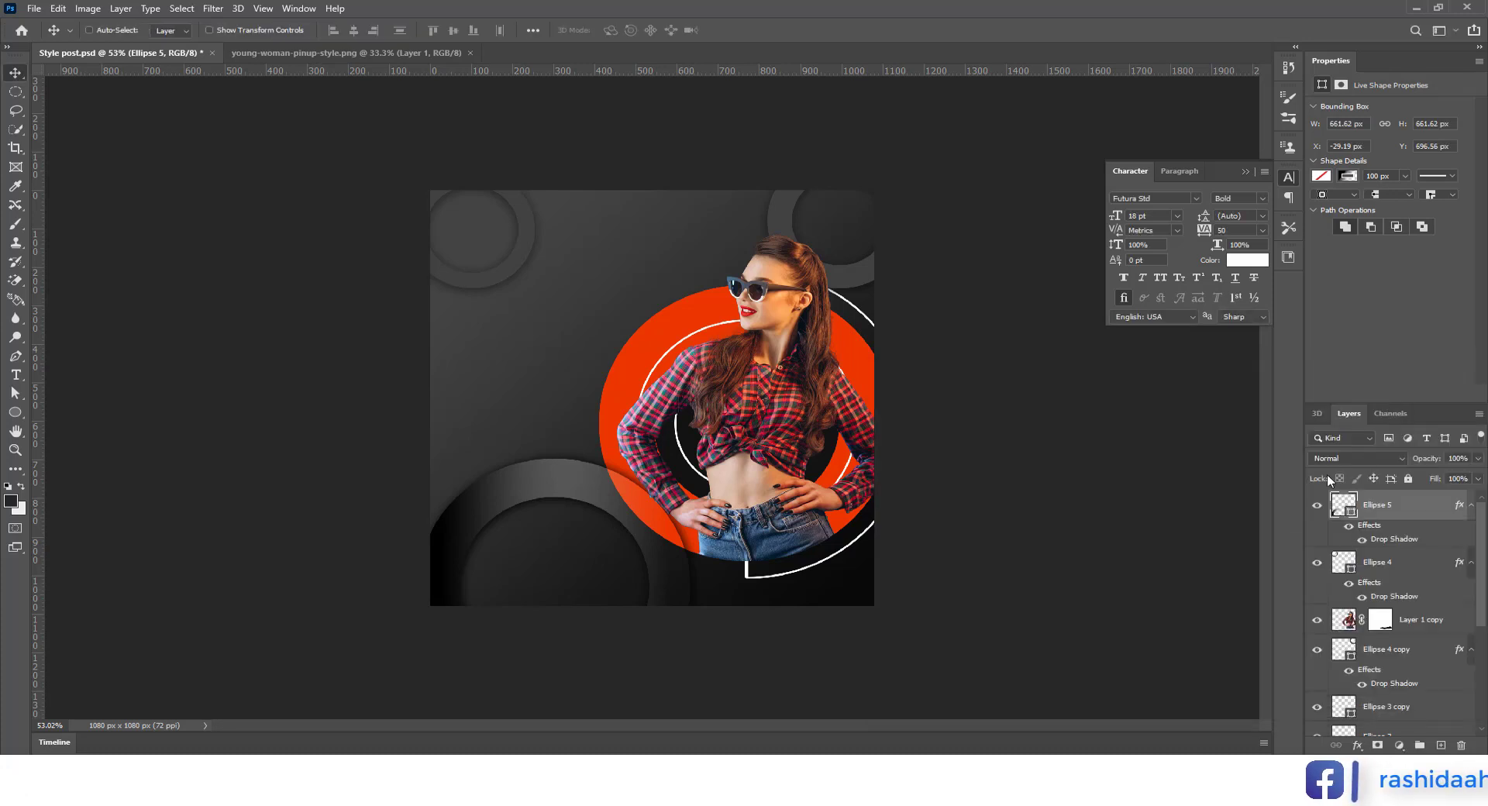
Enable a second drop shadow on the lower-left ring with 100% opacity and Normal blend mode
double_click(1395, 540)
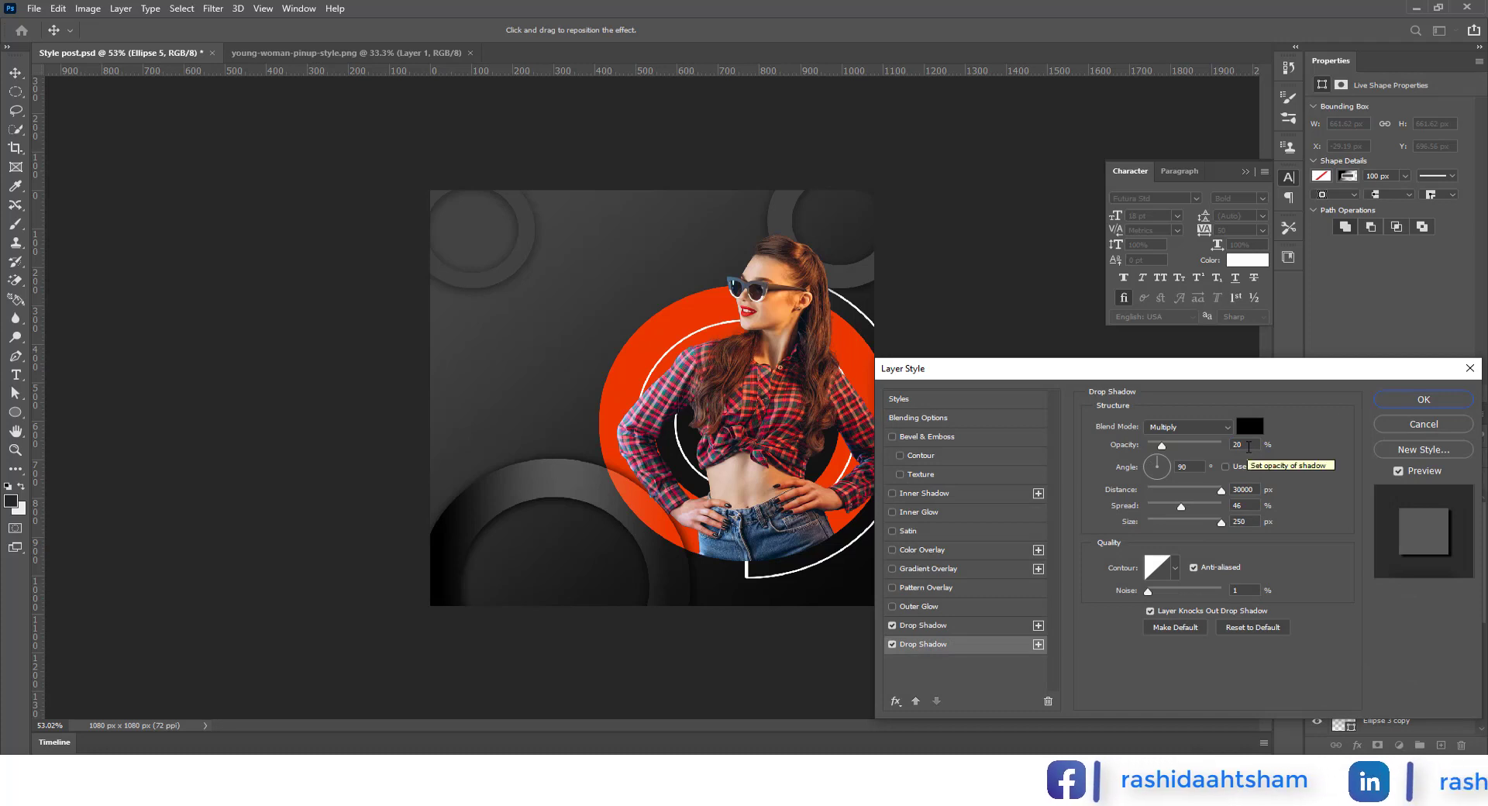
left_click_drag(1249, 446, 1223, 448)
type("100")
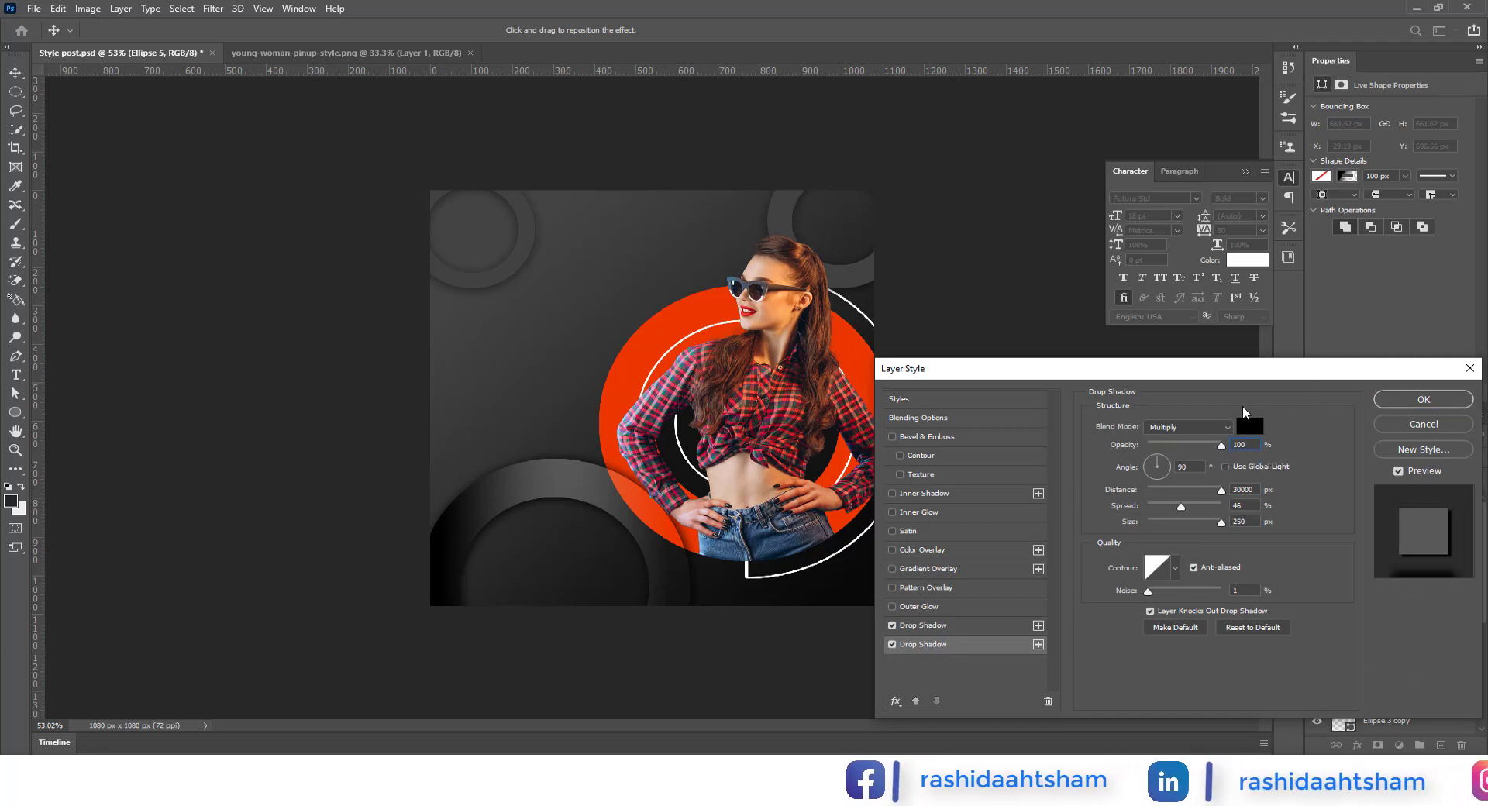
left_click(1186, 427)
left_click(1248, 402)
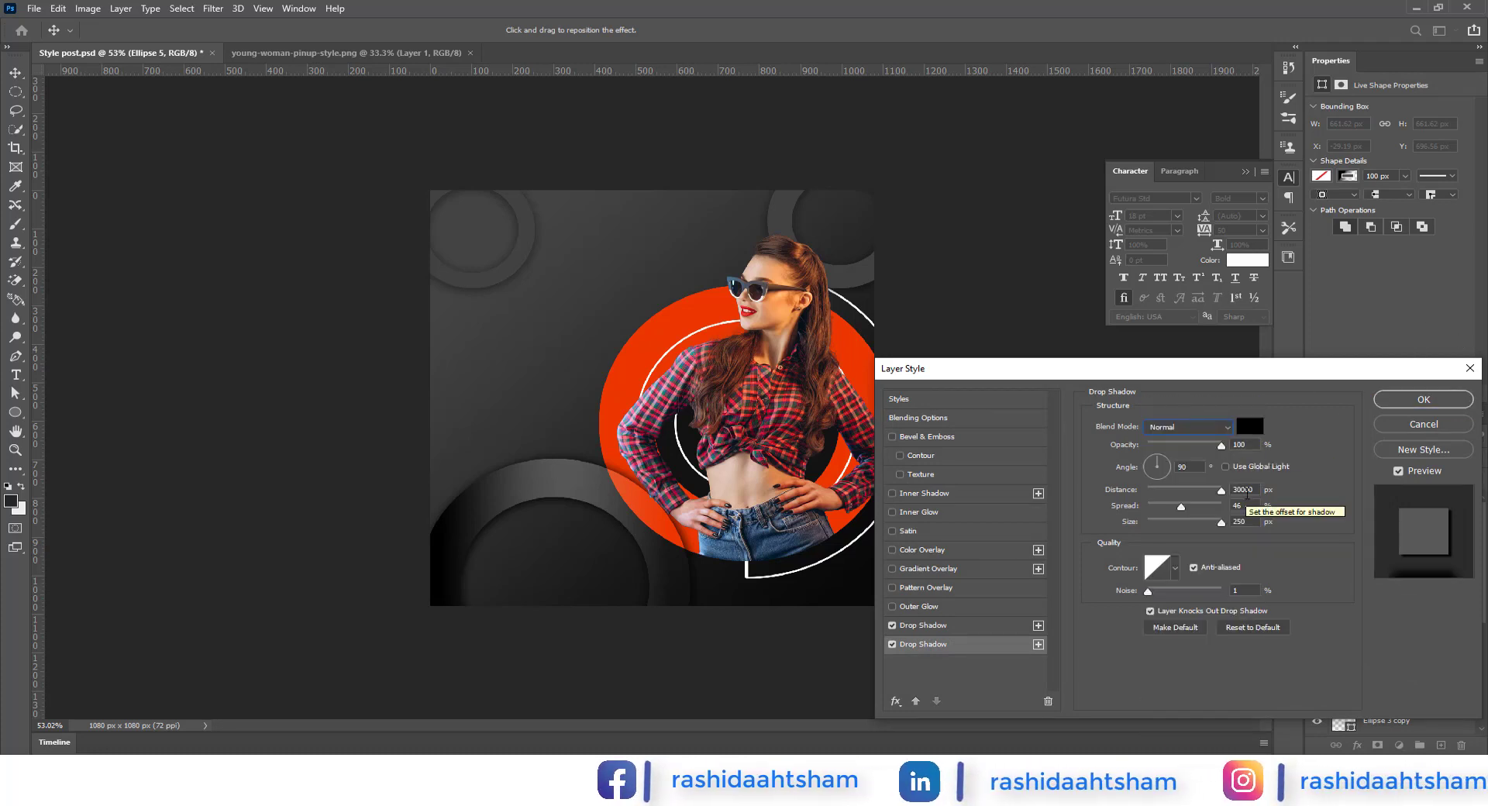
Set the second drop shadow's angle to 141°, distance to 7 px, spread to 53% and size to 0 px
double_click(1182, 466)
type("141")
double_click(1245, 489)
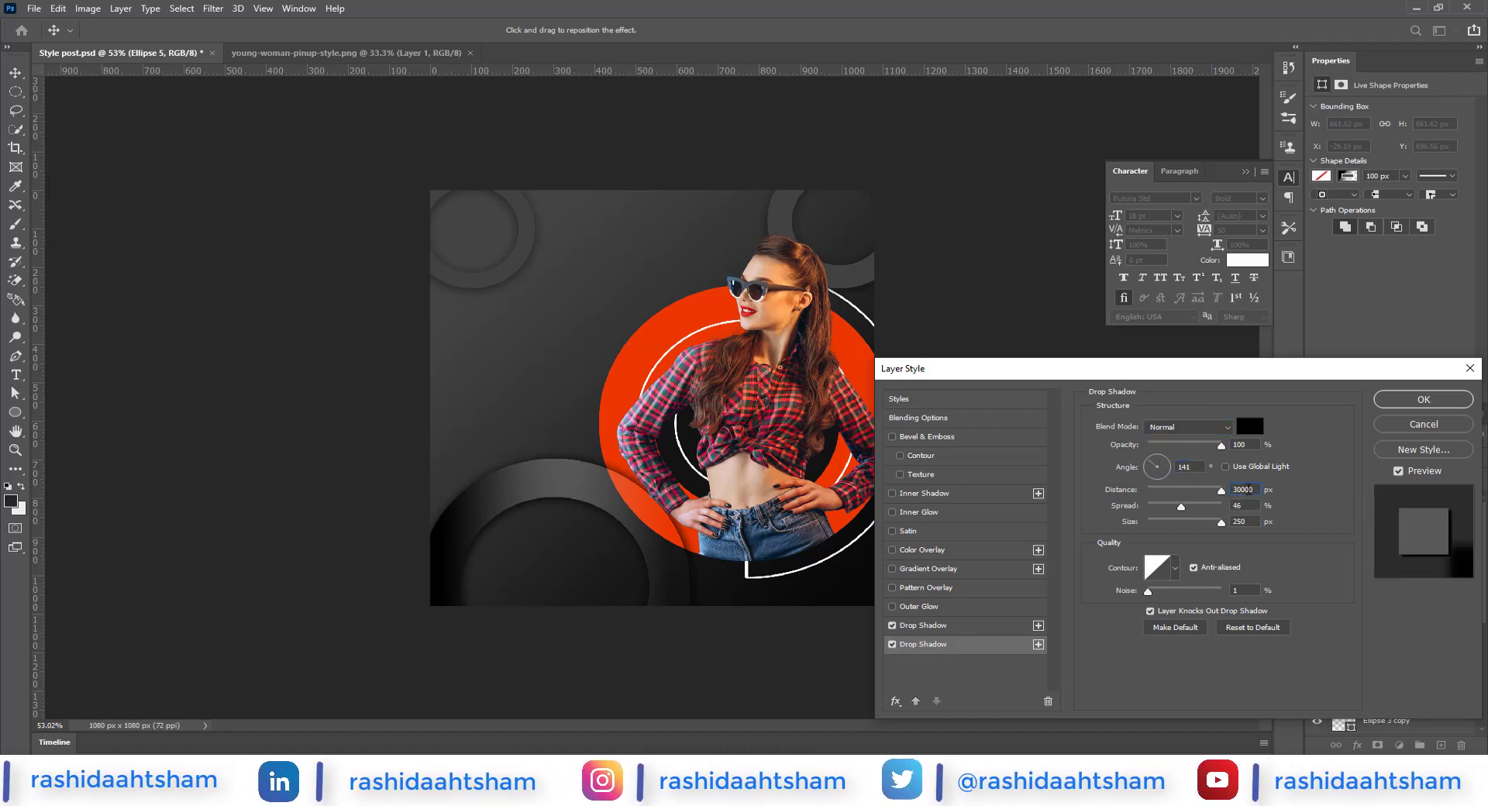
type("7")
double_click(1240, 506)
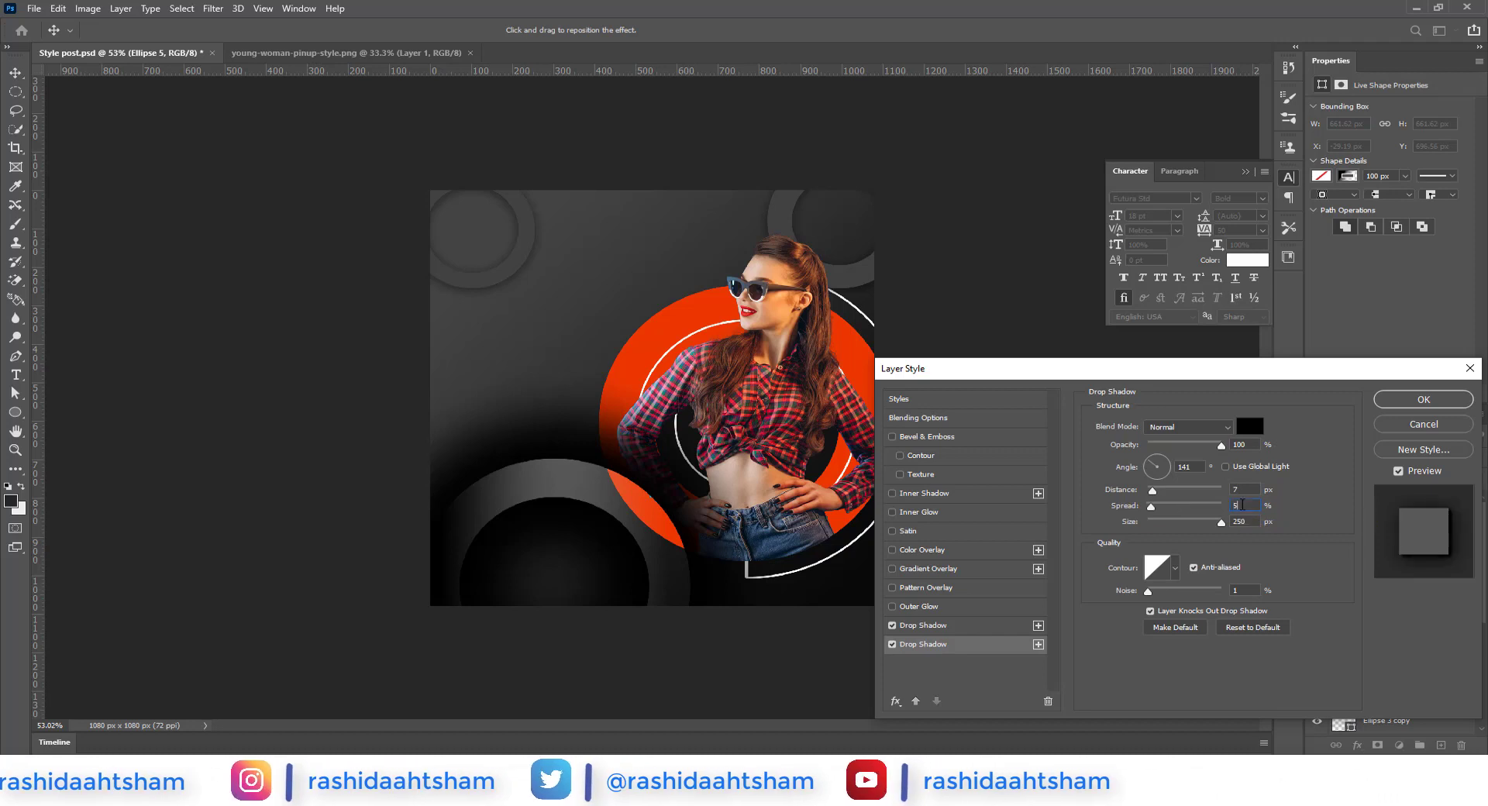
type("53")
double_click(1243, 521)
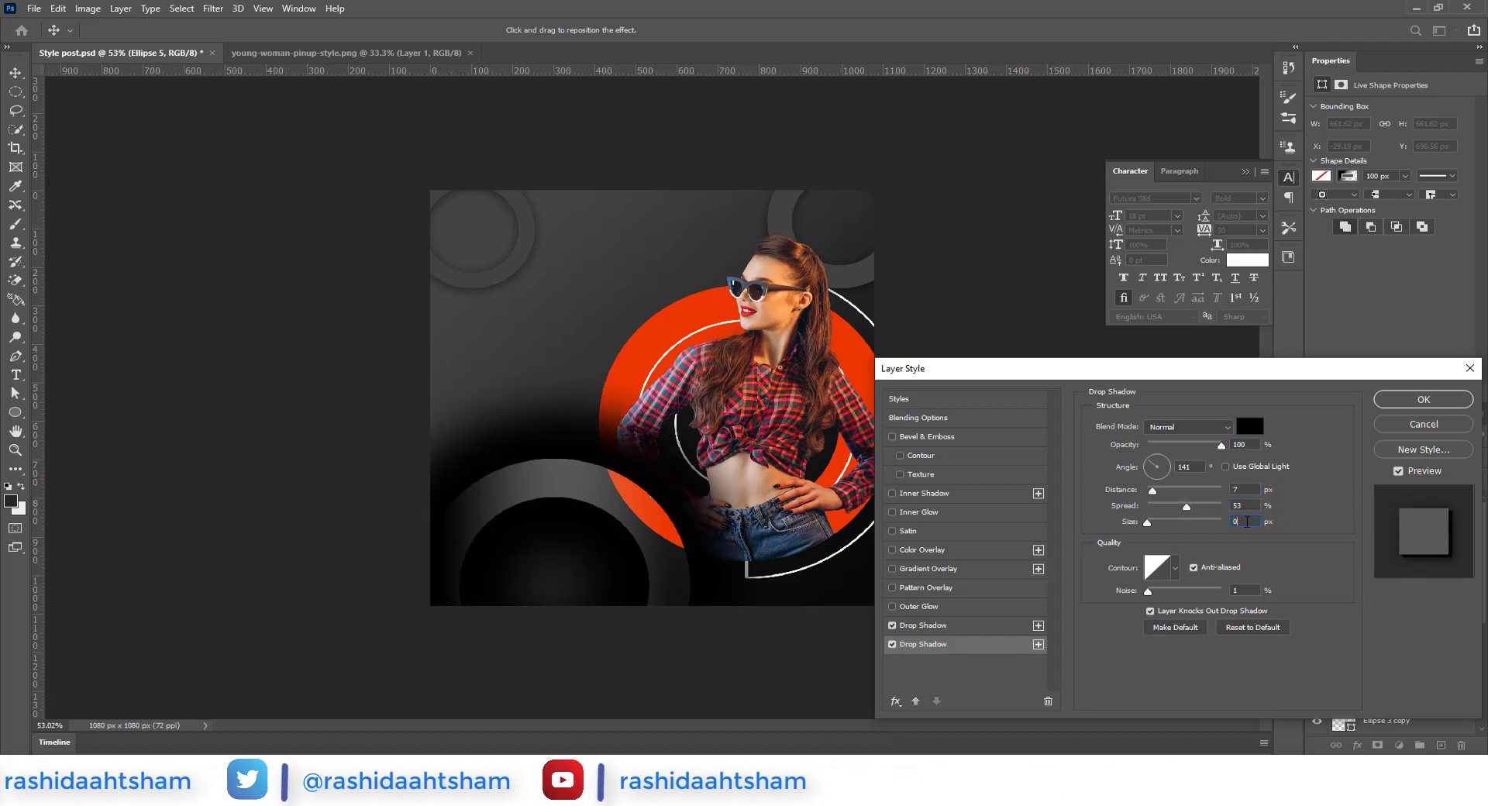
type("0")
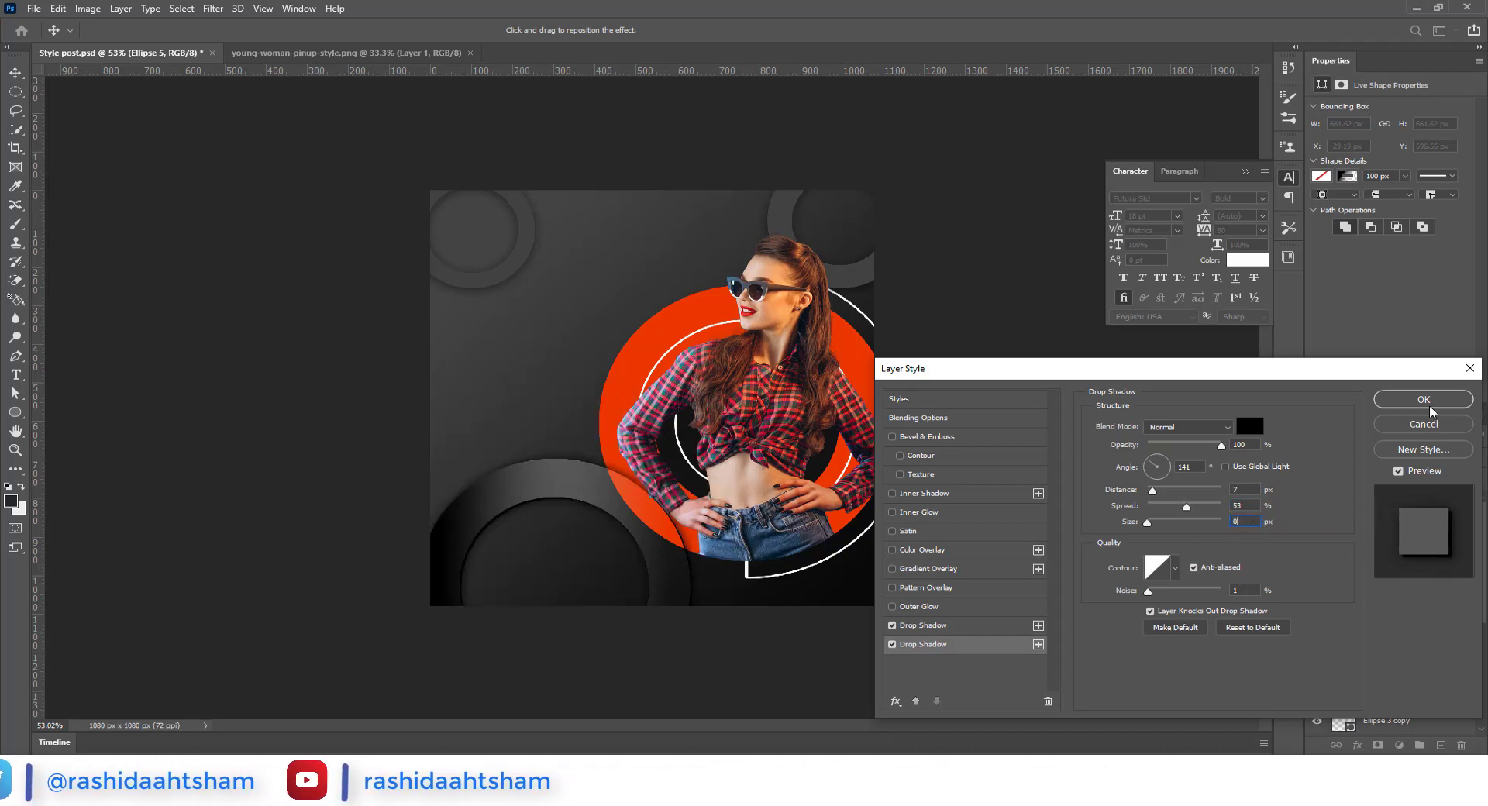
Choose the deep curved contour preset for the second drop shadow and apply the layer style
left_click(1175, 568)
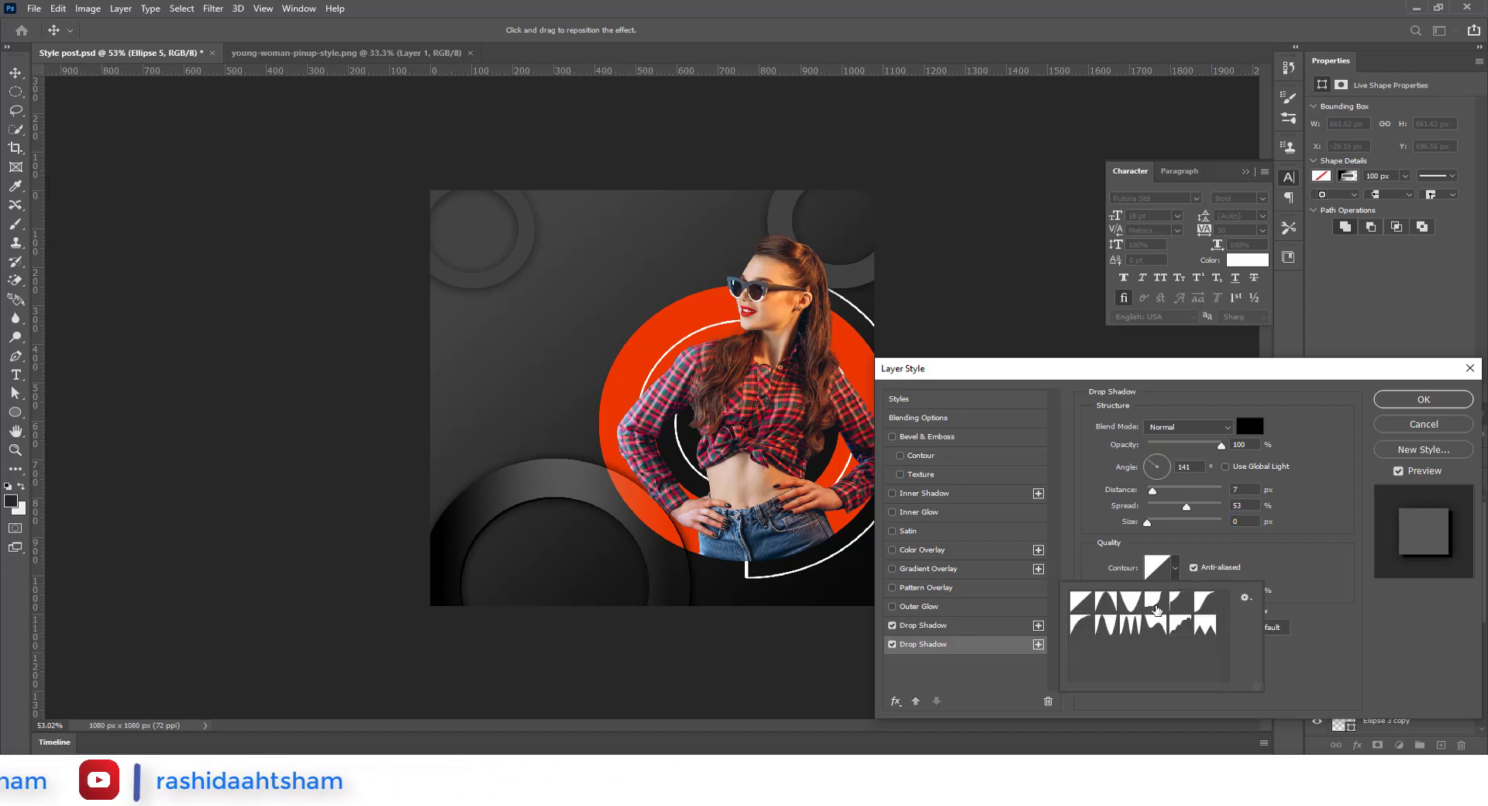
left_click(1155, 602)
left_click(1424, 400)
left_click(1424, 401)
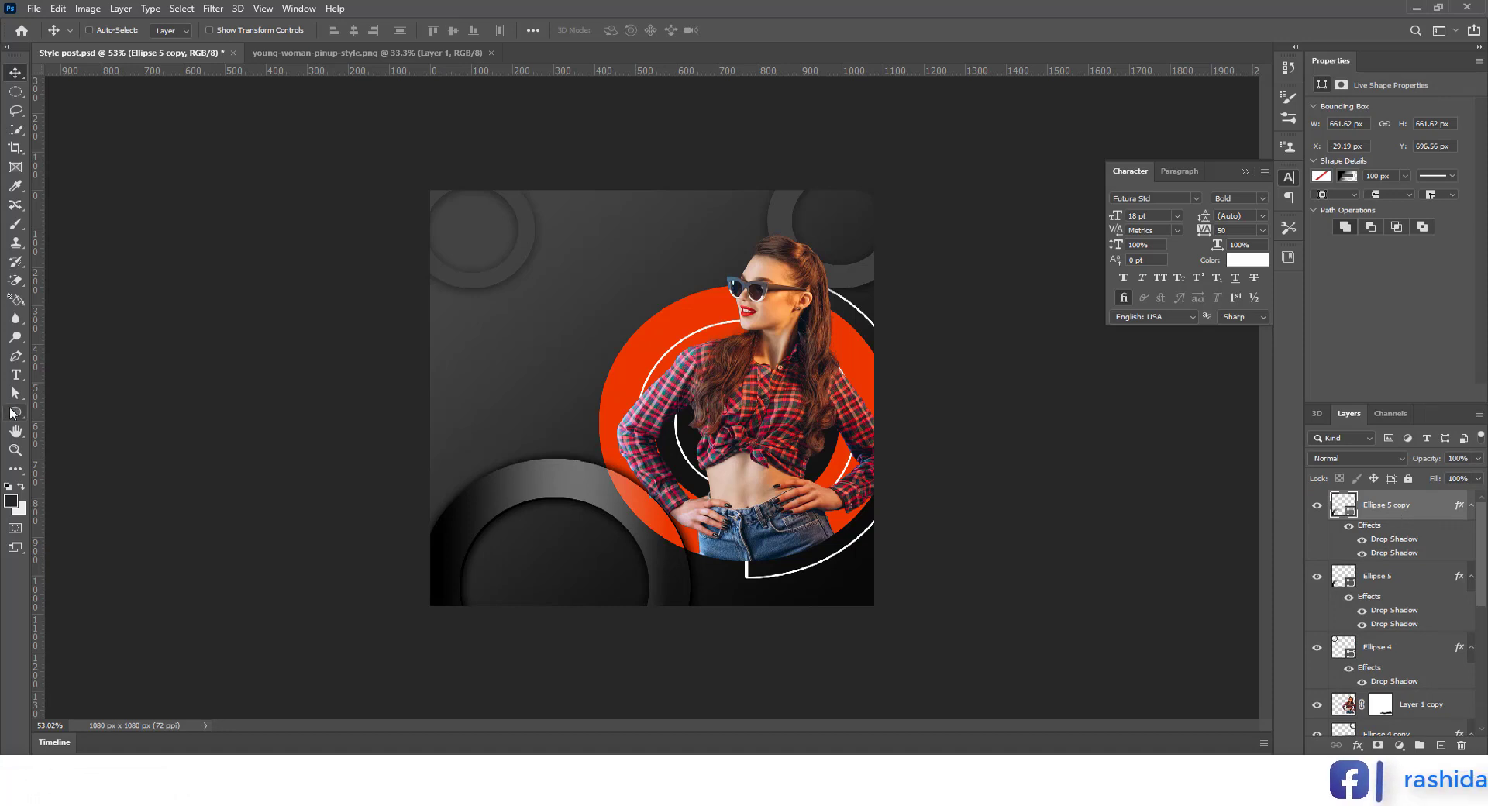
Duplicate the lower-left ring and change the copy's stroke to a solid grey sampled from the upper-right ring
key("u")
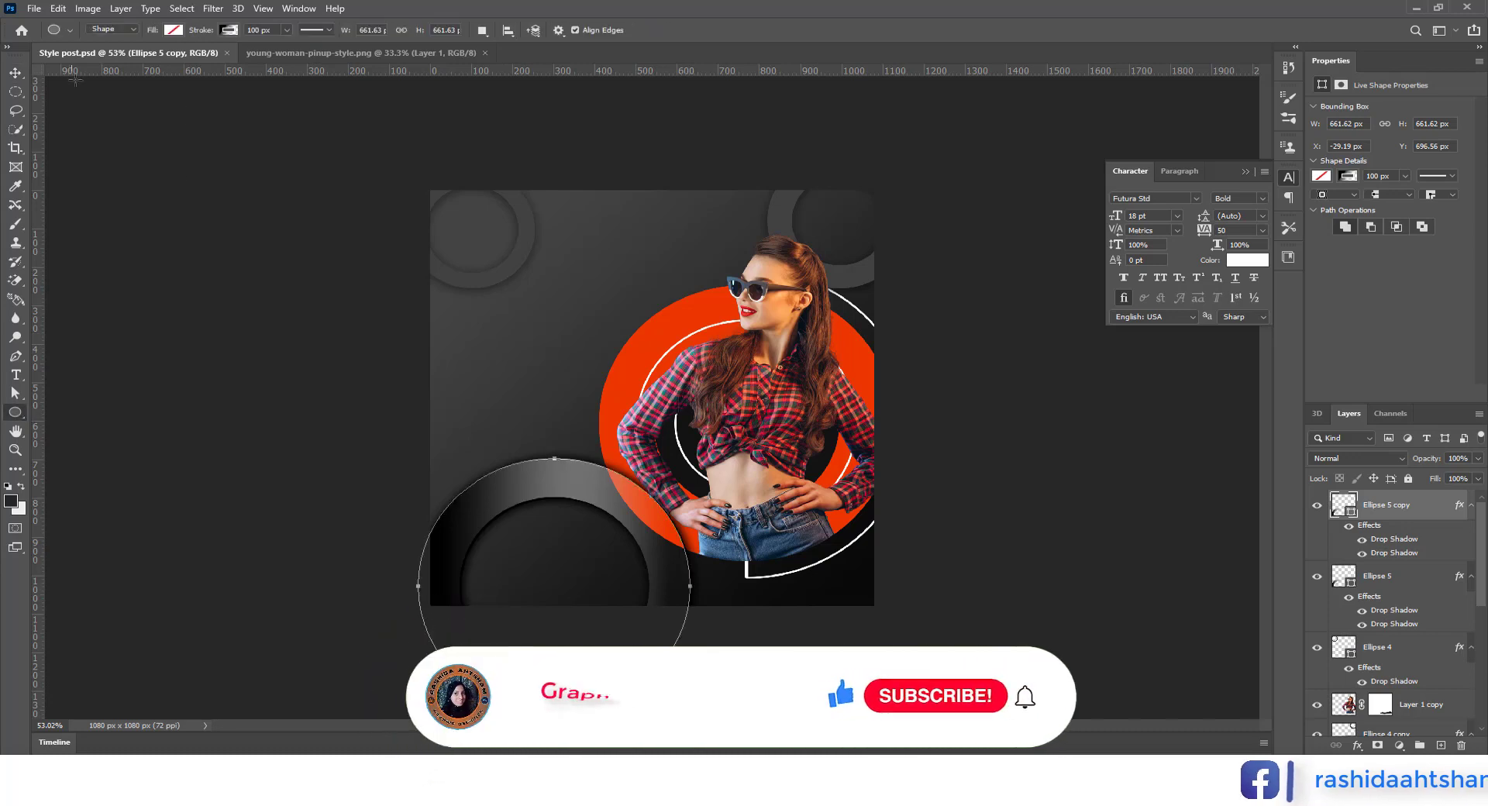
left_click(229, 30)
left_click(325, 58)
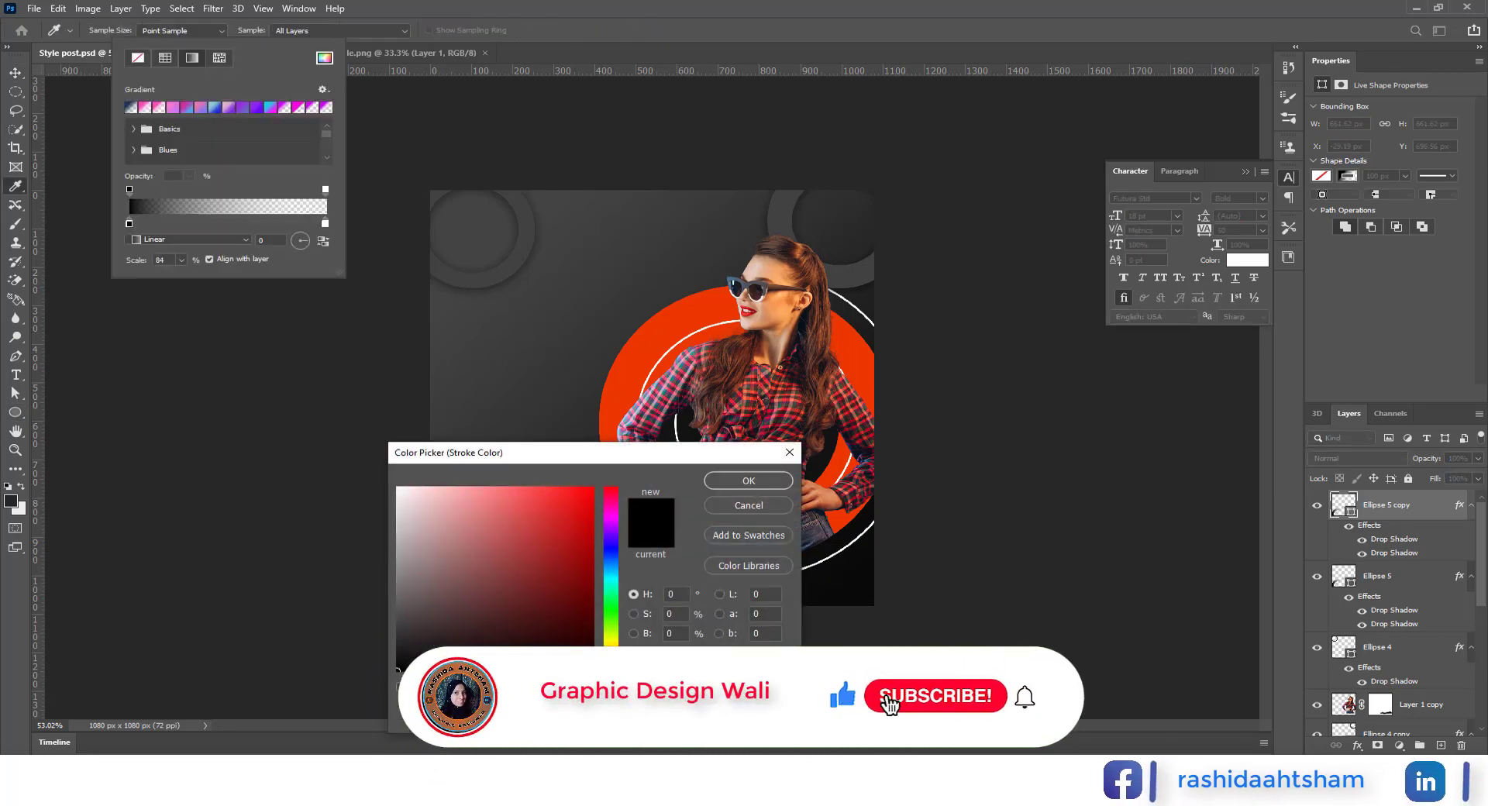
left_click_drag(682, 387, 780, 233)
left_click(748, 480)
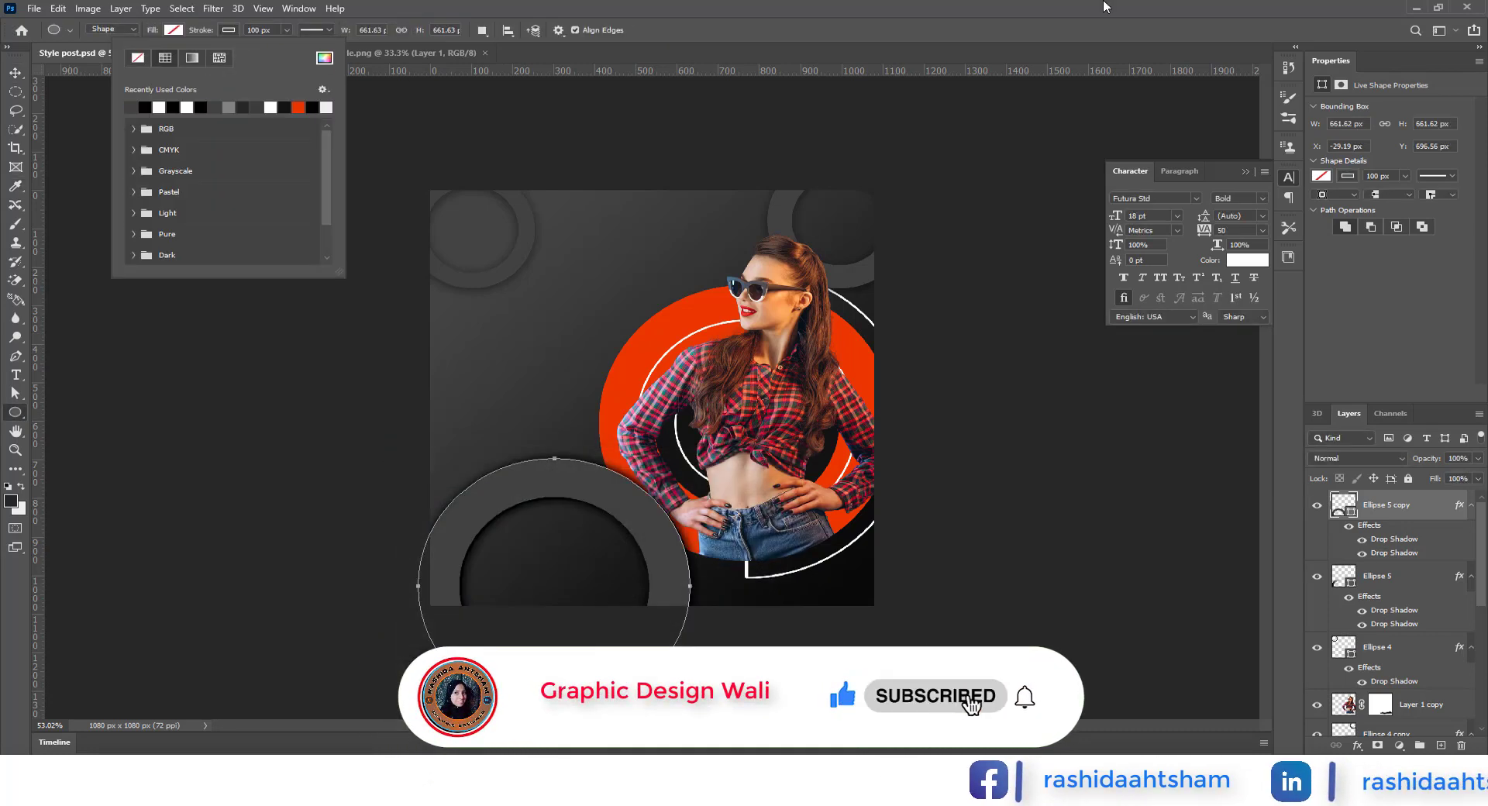
left_click(20, 77)
Set the first drop shadow of the ring copy to distance 33 px, spread 27% and size 5 px
double_click(1396, 539)
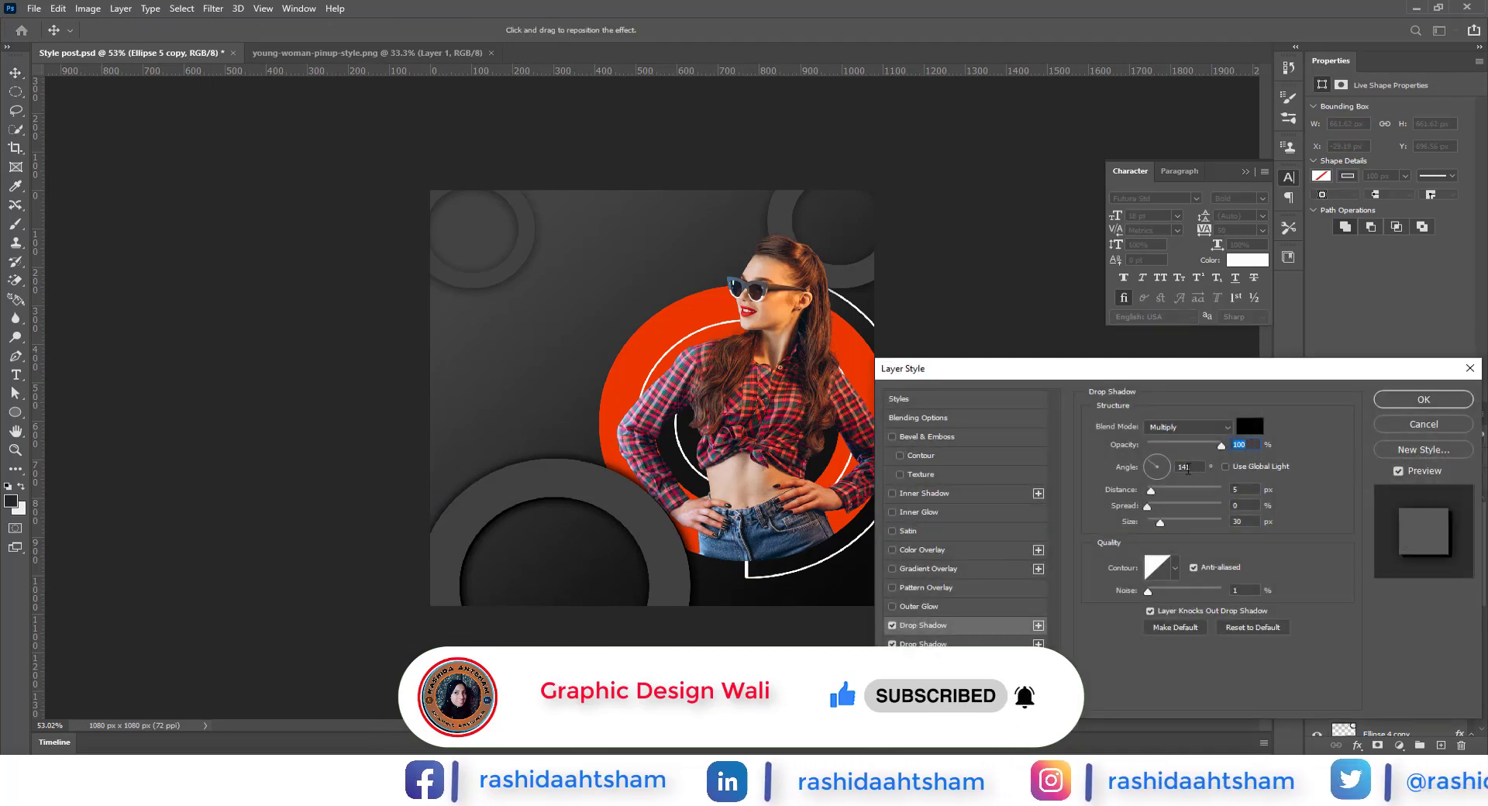
left_click_drag(1241, 490, 1210, 493)
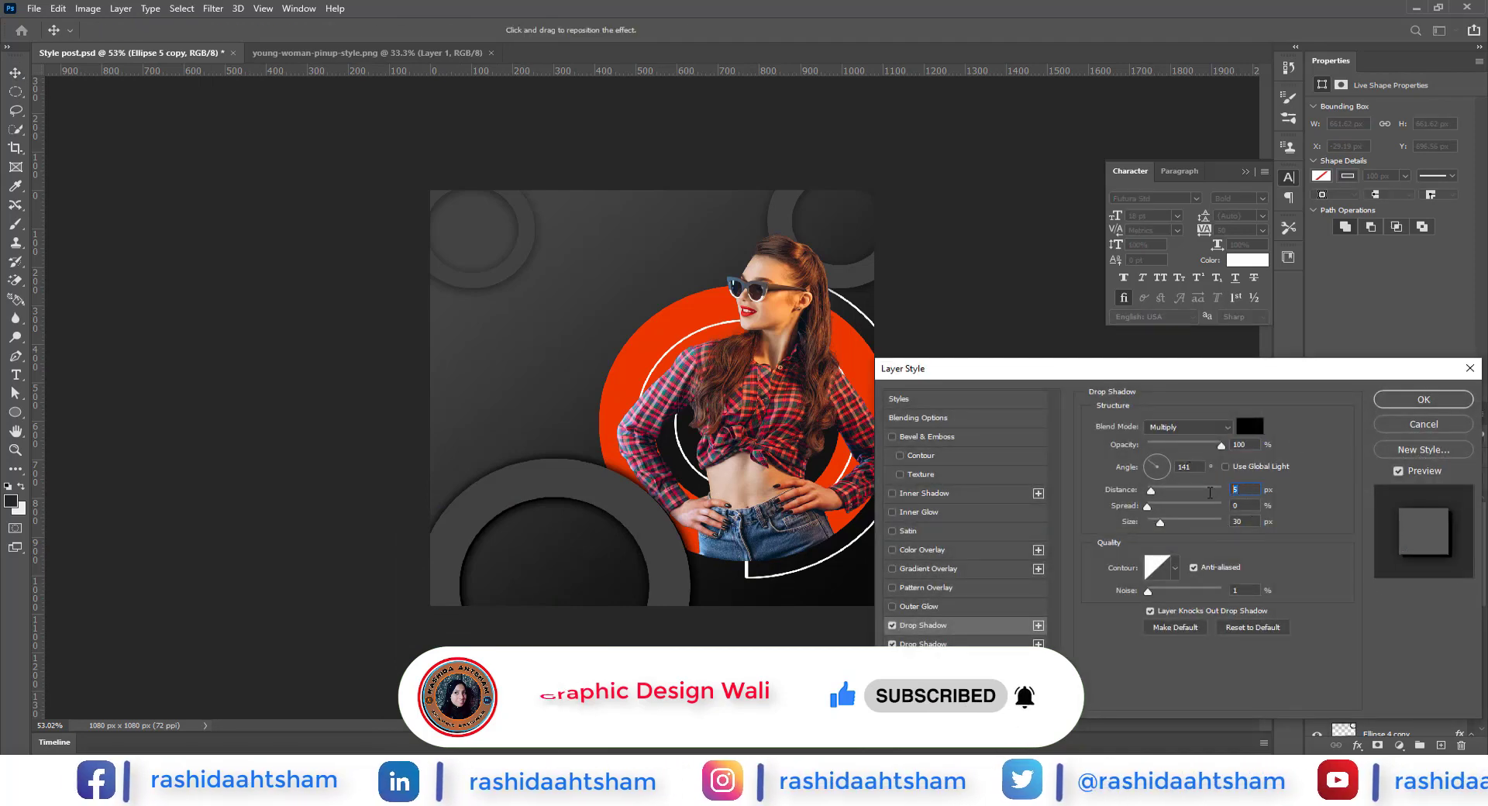
type("33")
key("Tab")
type("27")
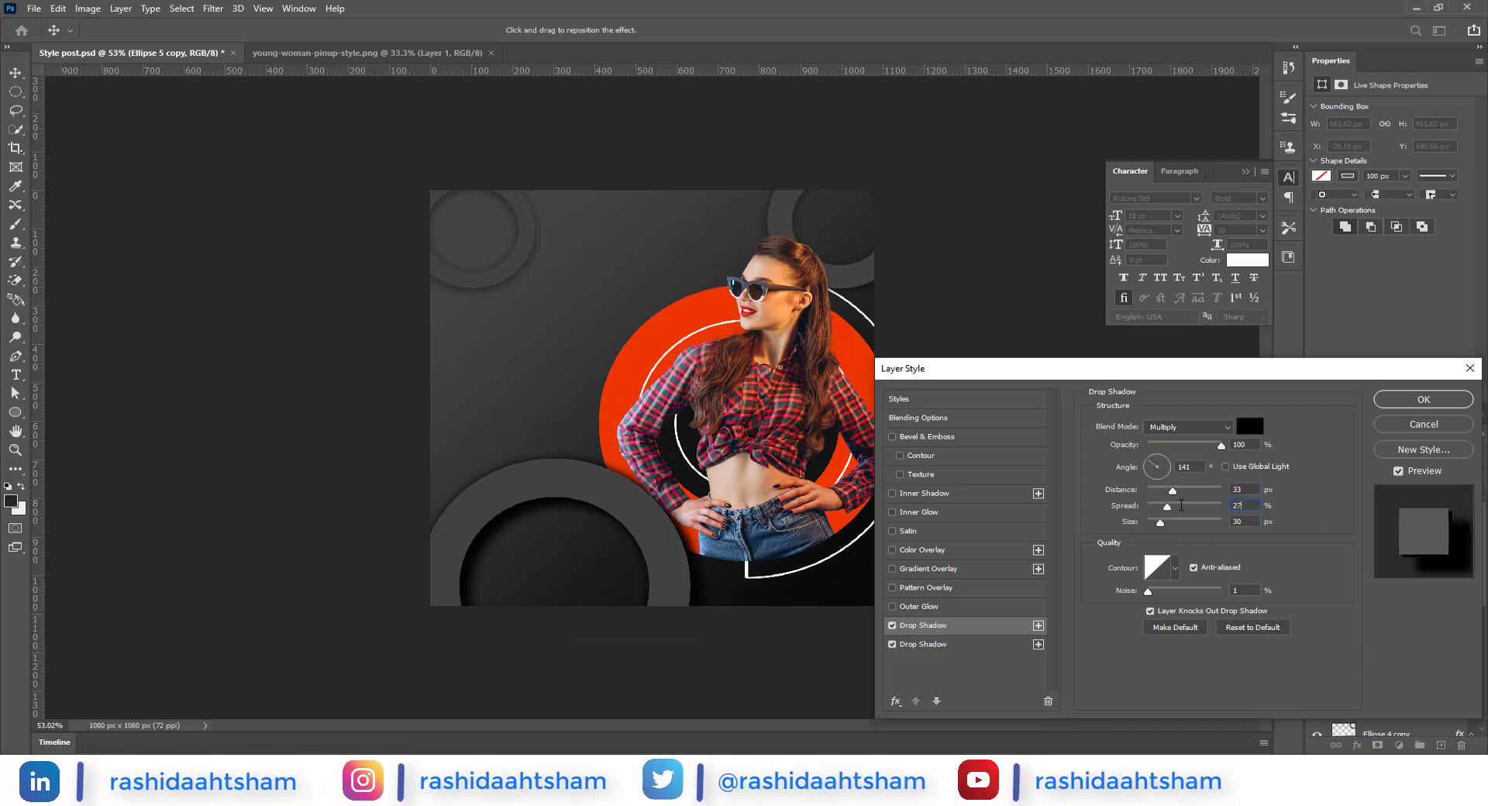
key("Tab")
type("5")
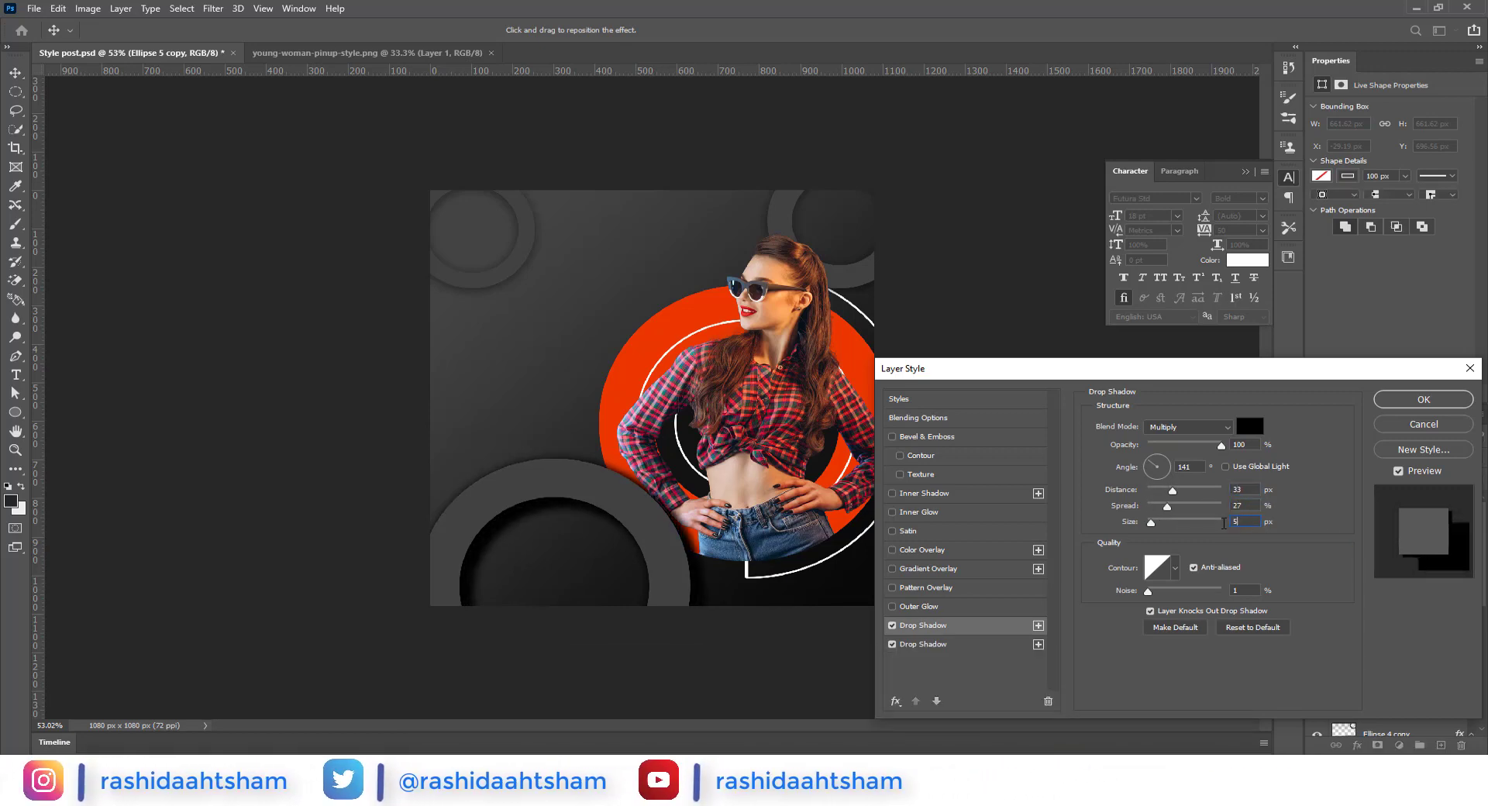
key("Return")
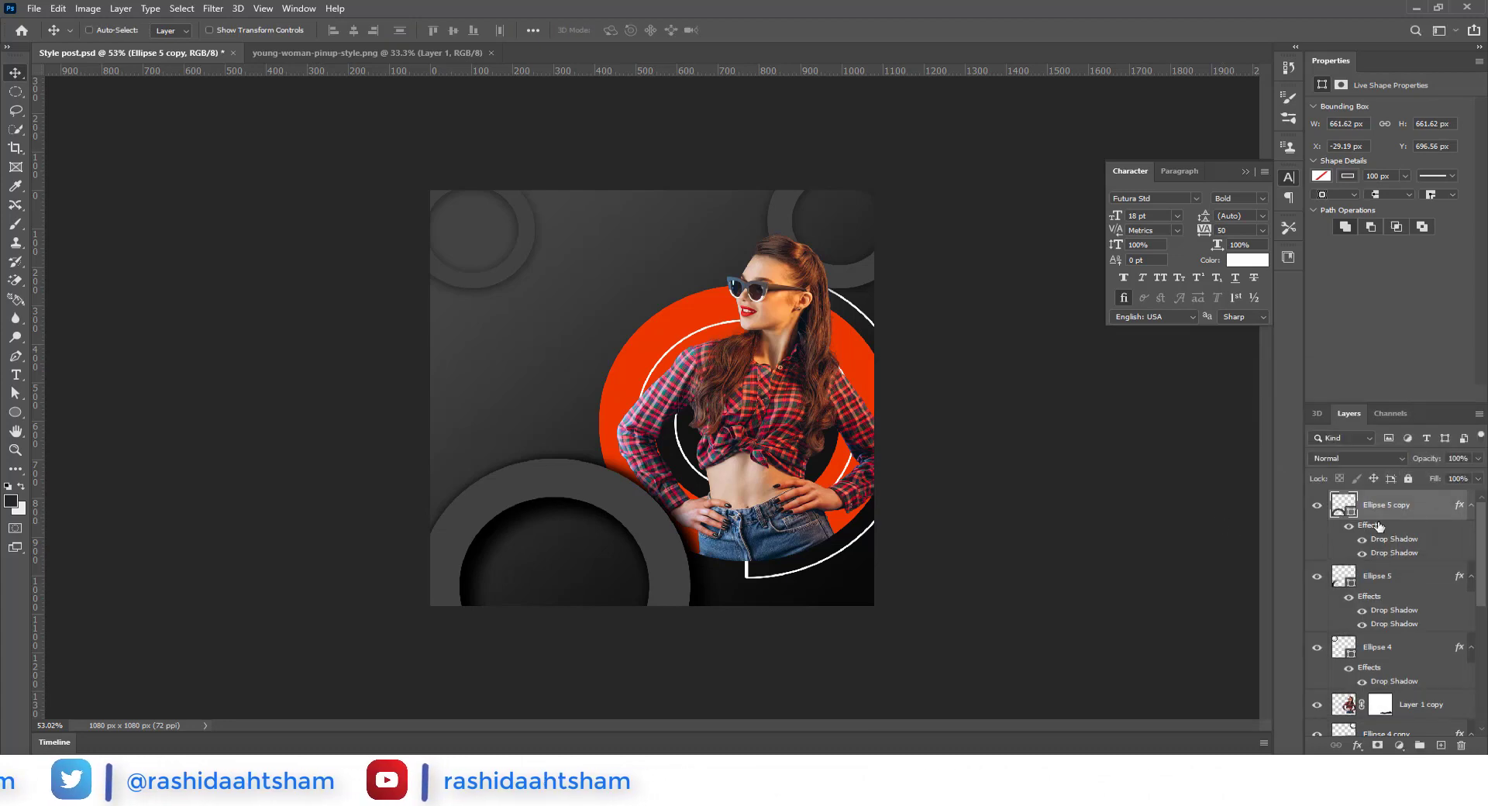
Set the ring copy's second drop shadow to 20% opacity, Multiply blend mode and a 90° angle
double_click(1401, 555)
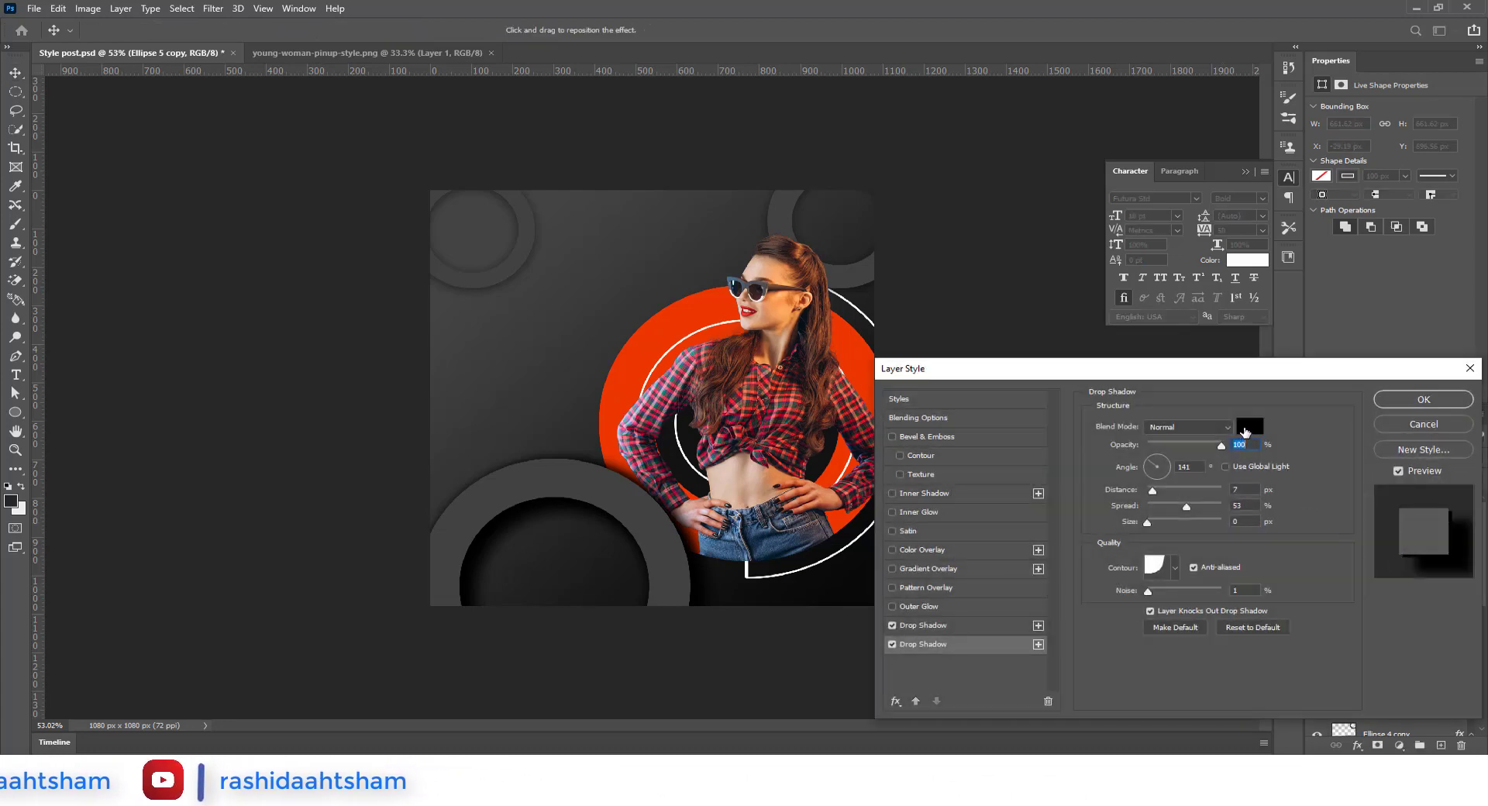
type("20")
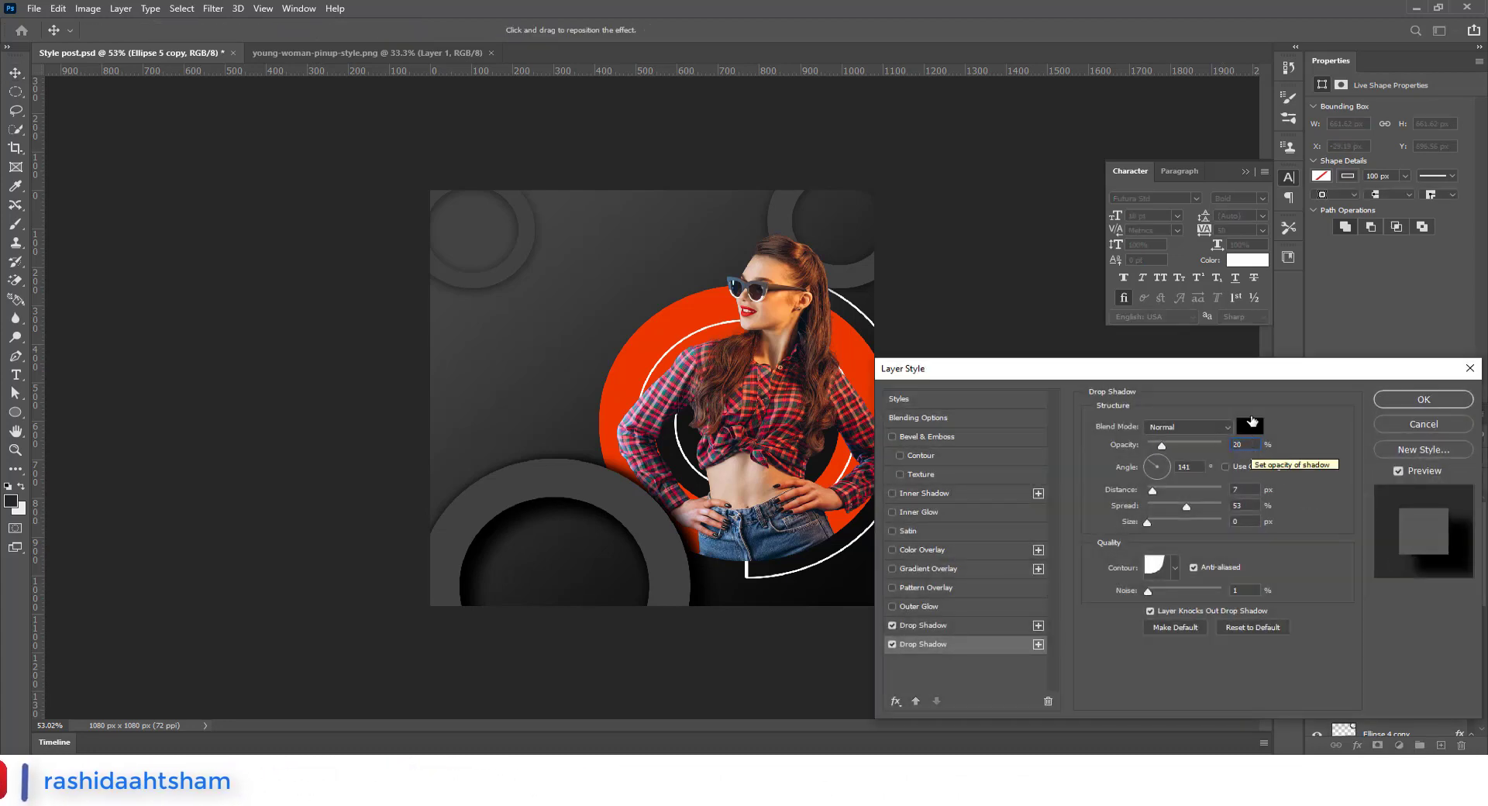
left_click(1186, 427)
left_click(1191, 454)
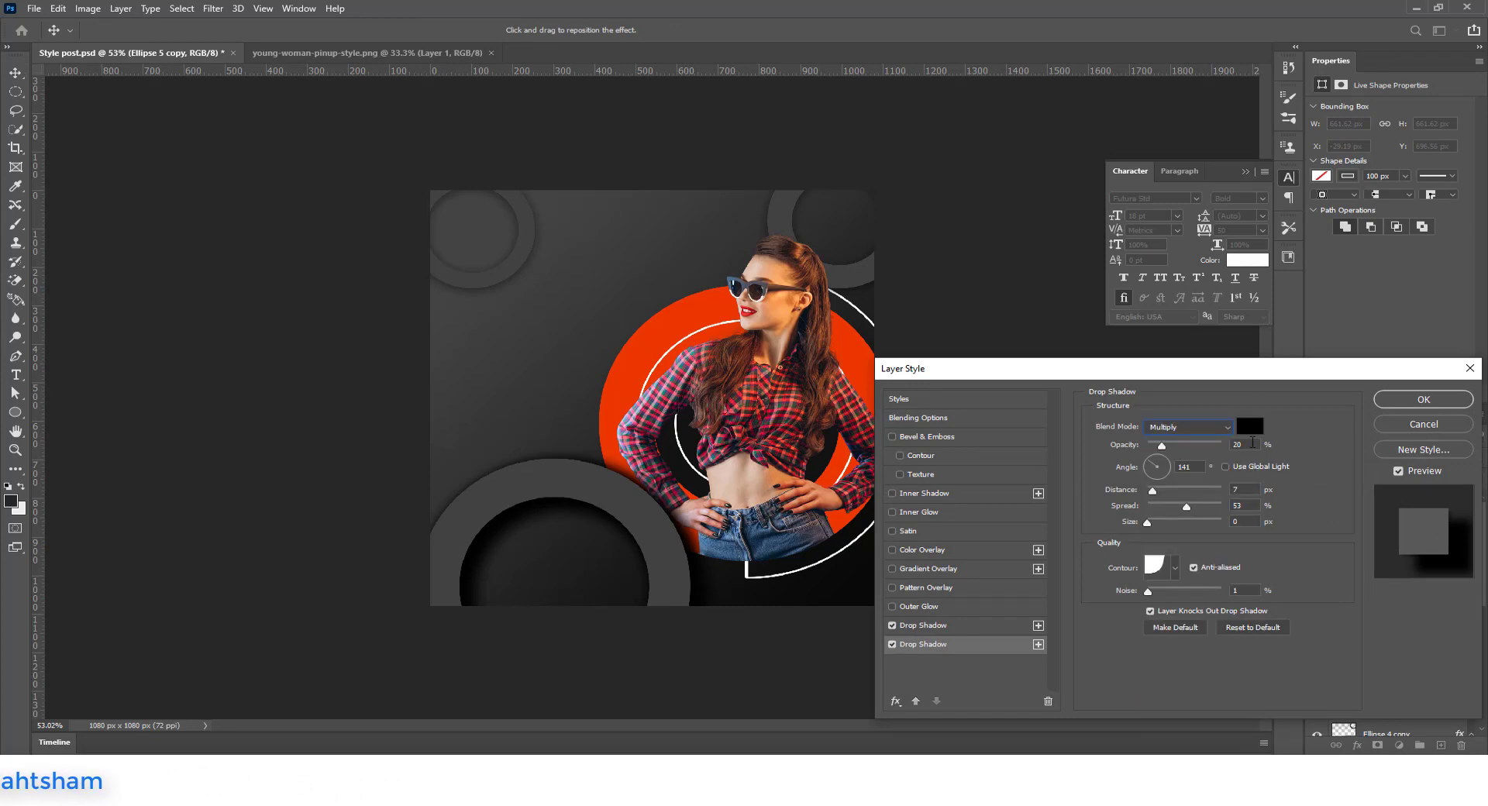
double_click(1184, 467)
type("9")
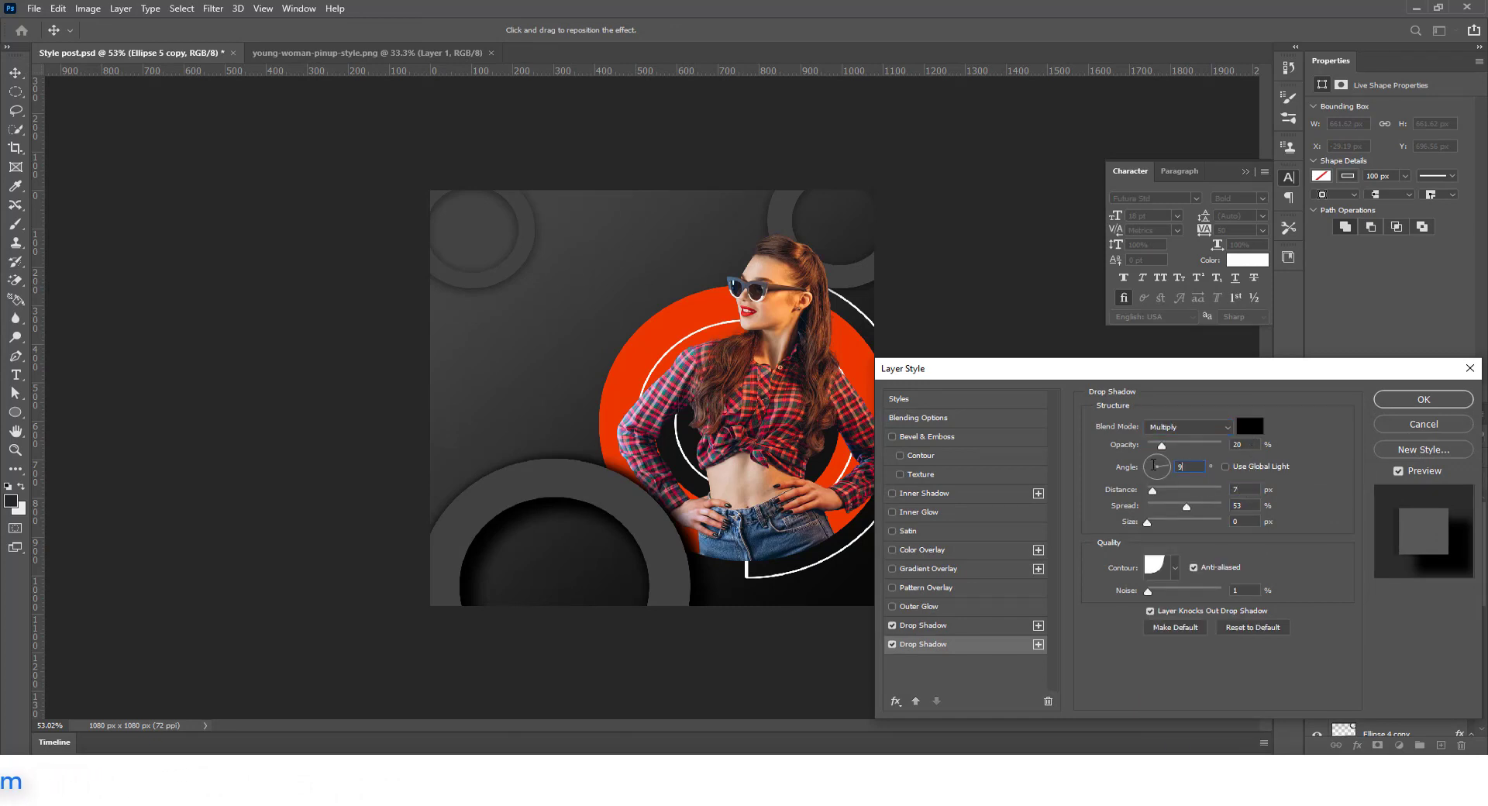
type("0")
Set the second drop shadow's distance to 30000 px, spread to 46% and size to 250 px, and apply the layer style
left_click_drag(1151, 492, 1174, 496)
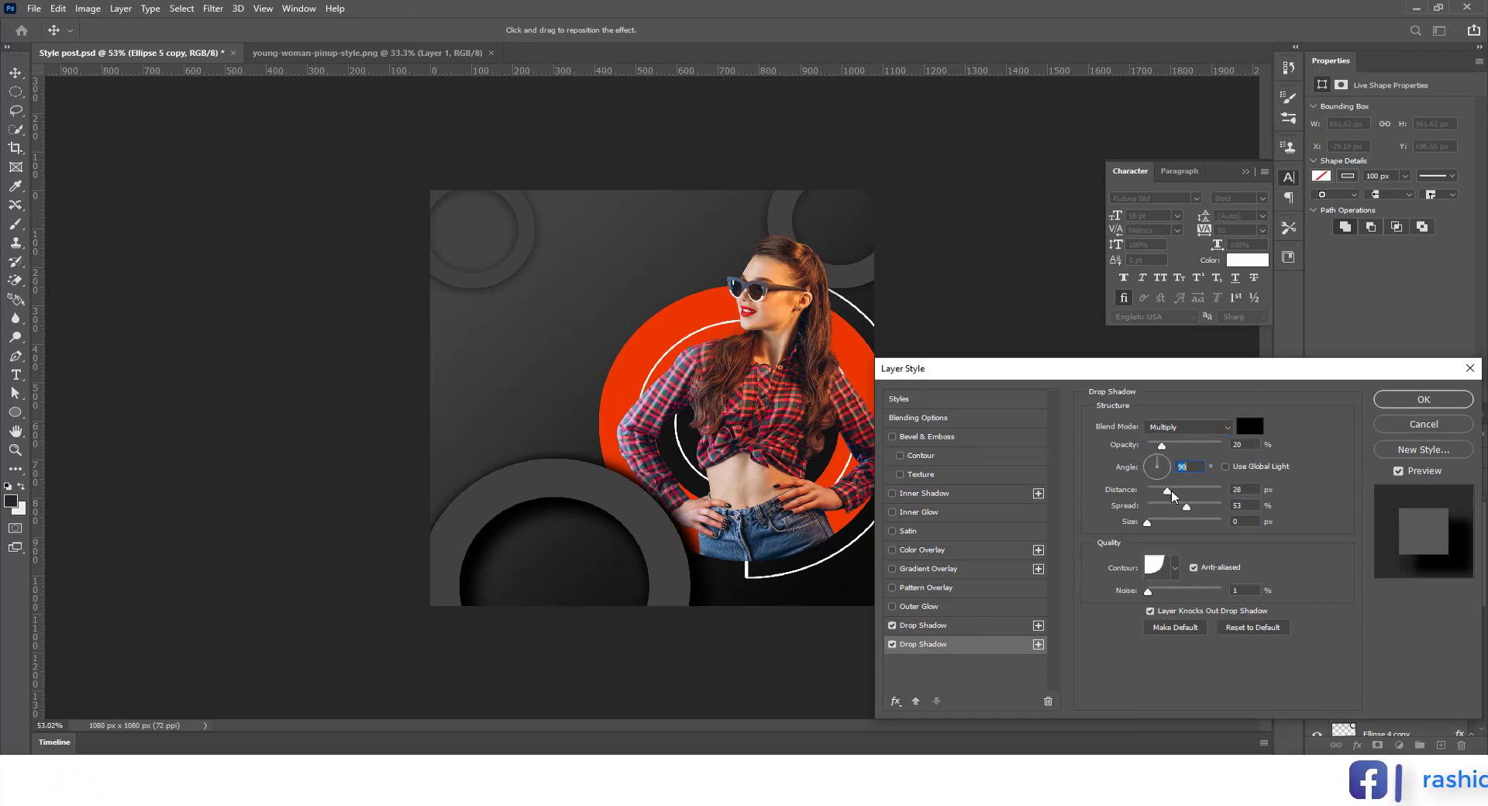
key("Tab")
type("30000")
key("Tab")
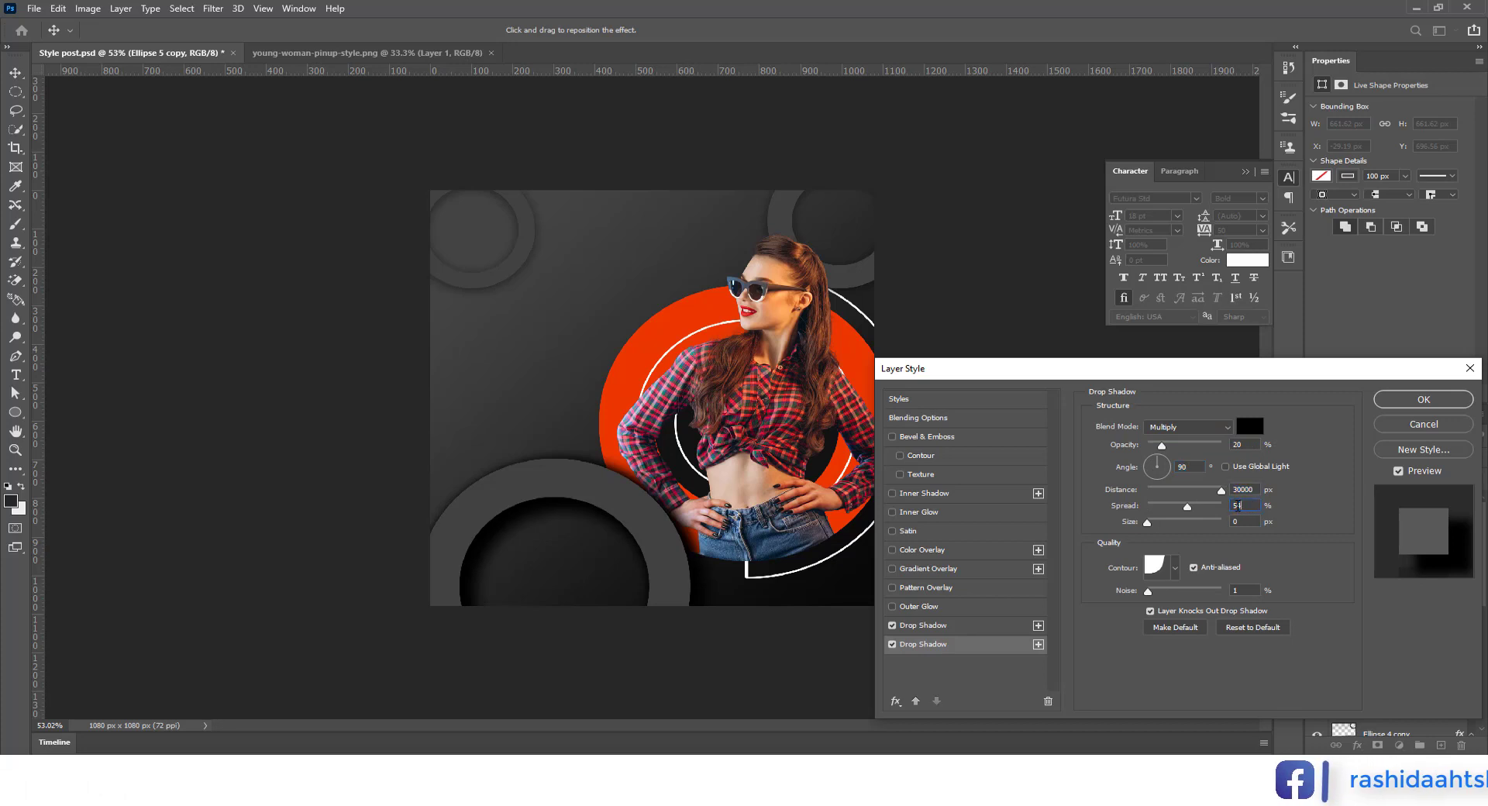
scroll(1238, 507, "down", 8)
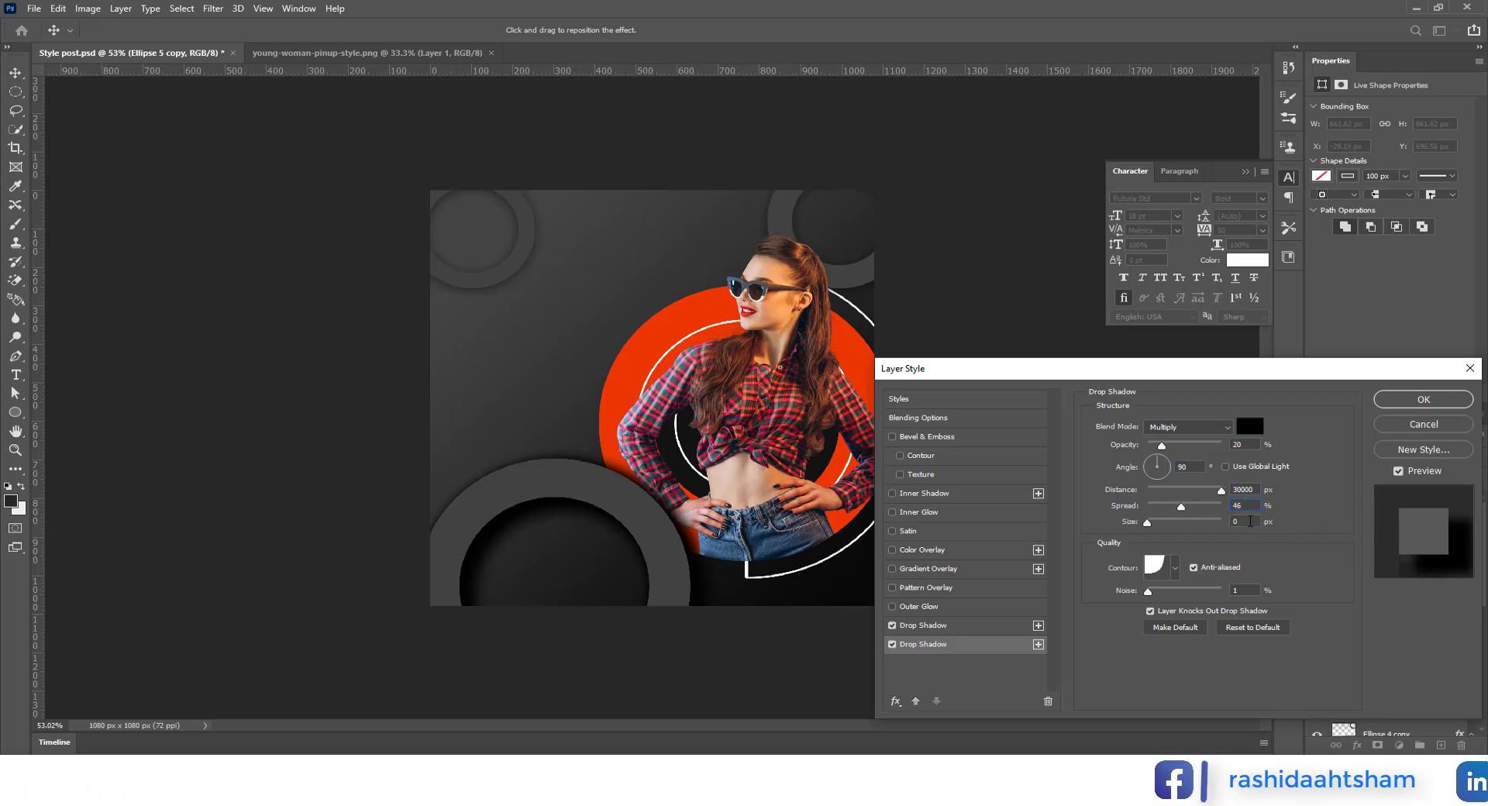
left_click(1249, 521)
type("250")
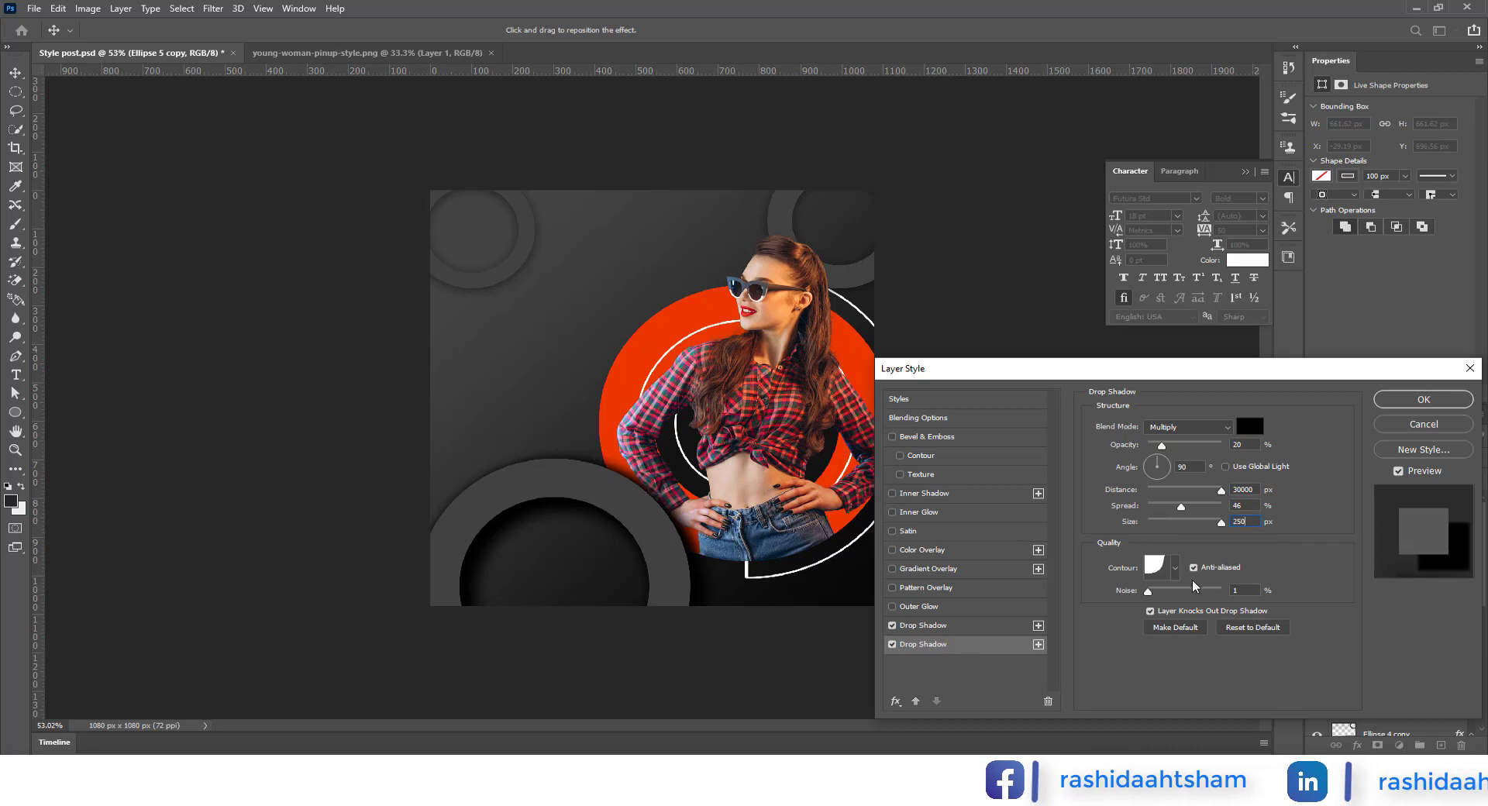
key("Return")
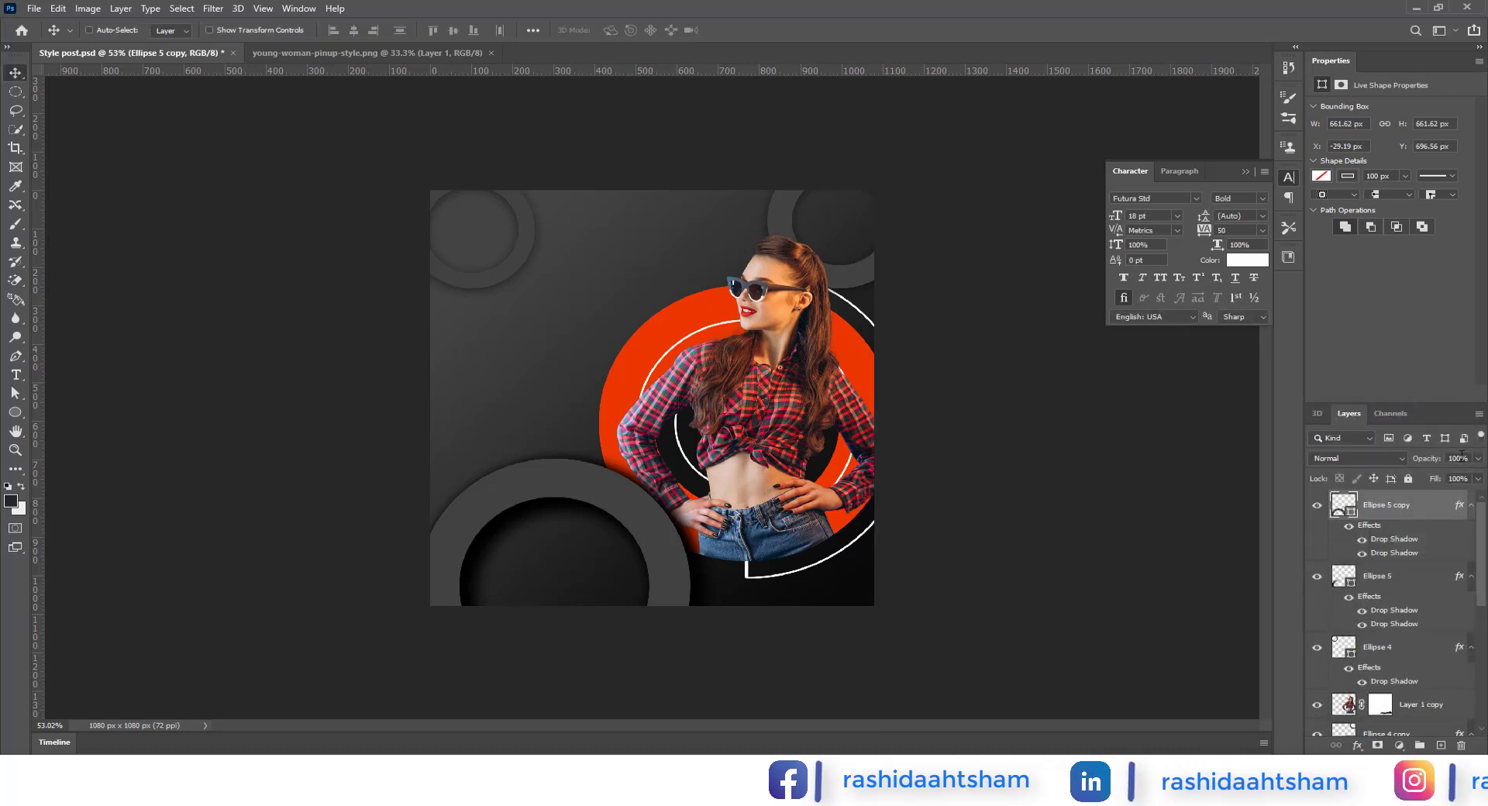
Set the Ellipse 5 copy layer to 51% opacity with the Overlay blend mode
double_click(1462, 458)
type("51")
left_click(1402, 459)
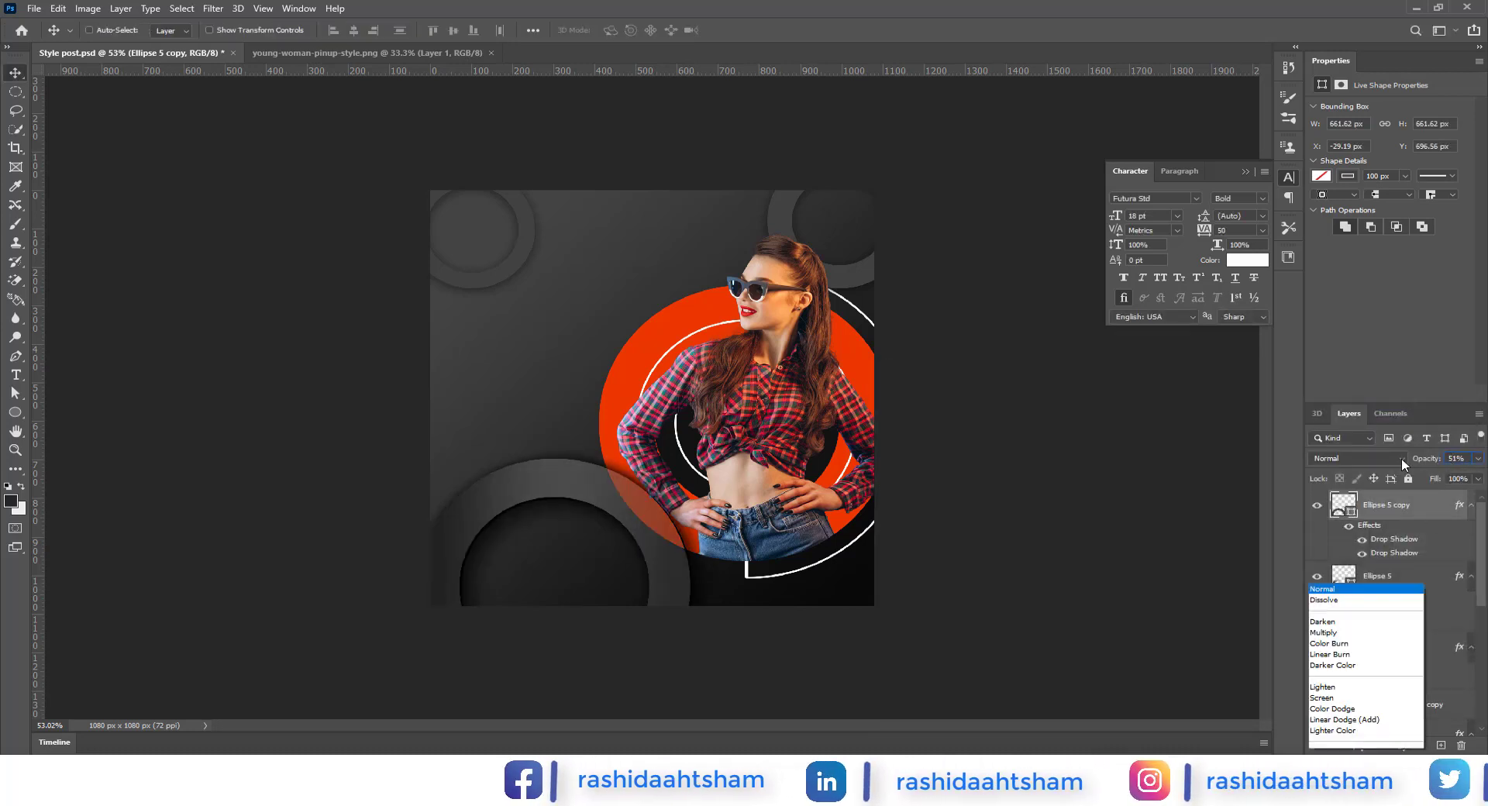
left_click(1347, 568)
Set the original Ellipse 5 ring layer to 33% opacity with the Screen blend mode
left_click(1391, 580)
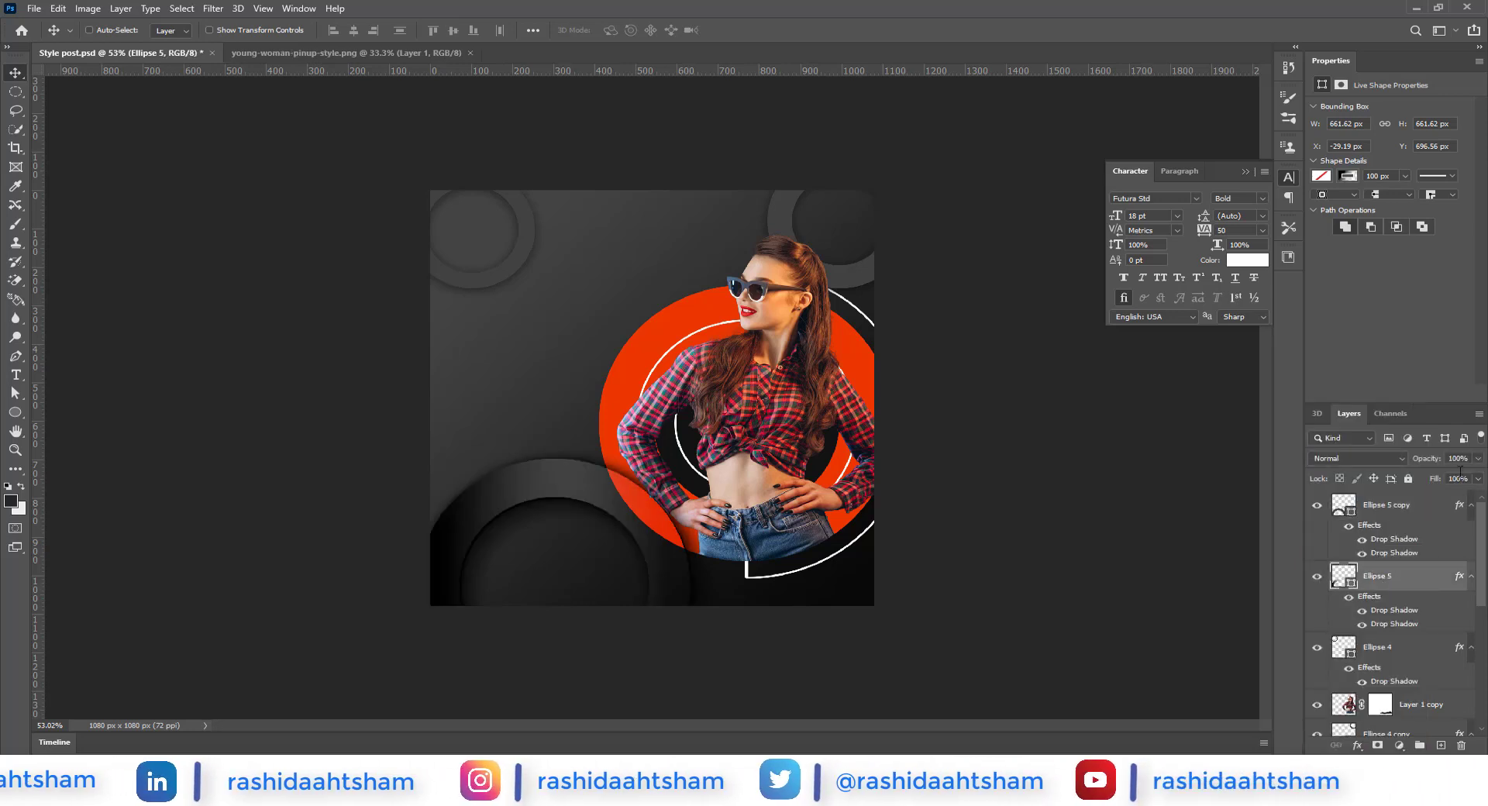
left_click(1461, 458)
type("33")
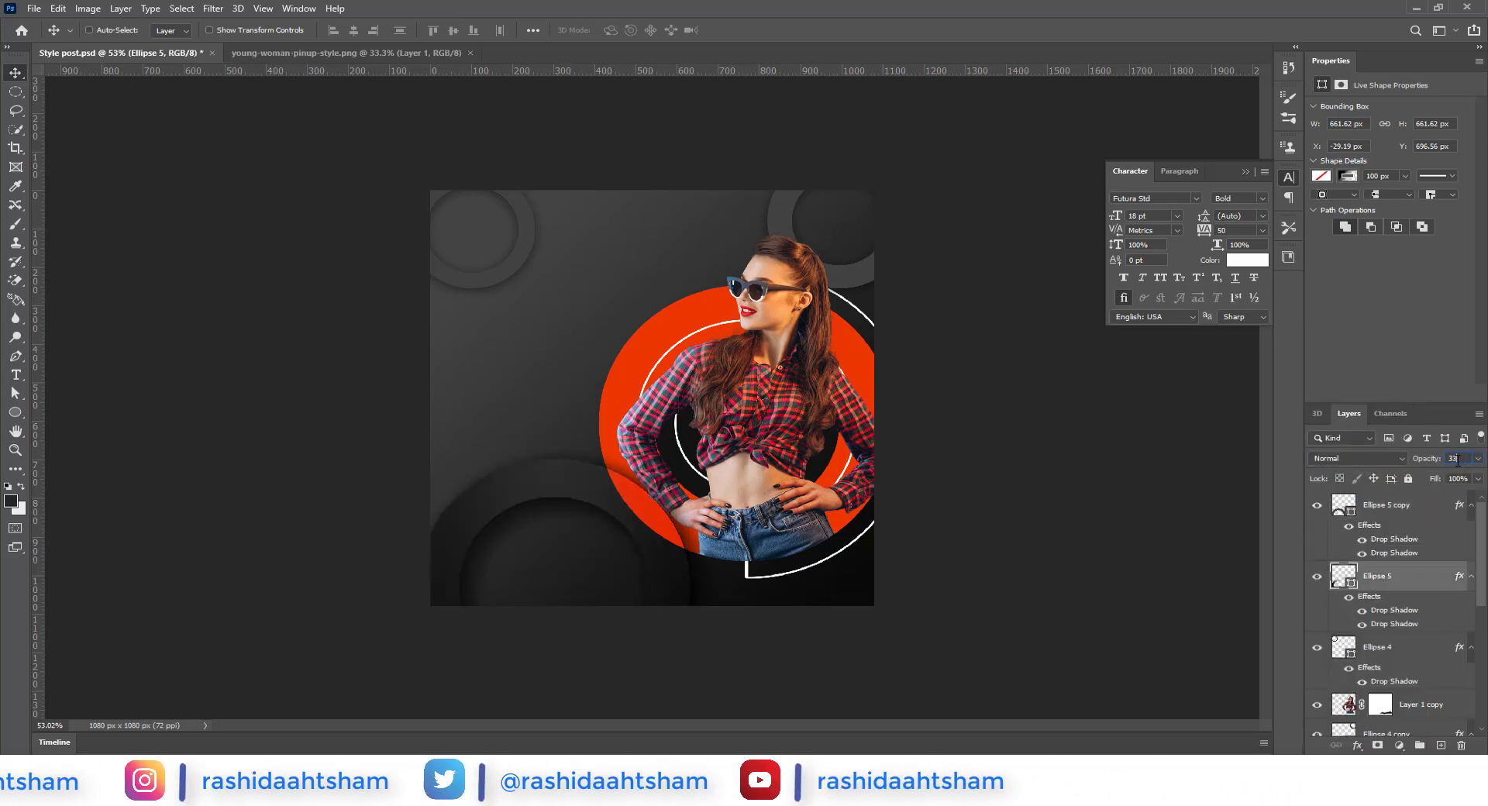
left_click(1356, 458)
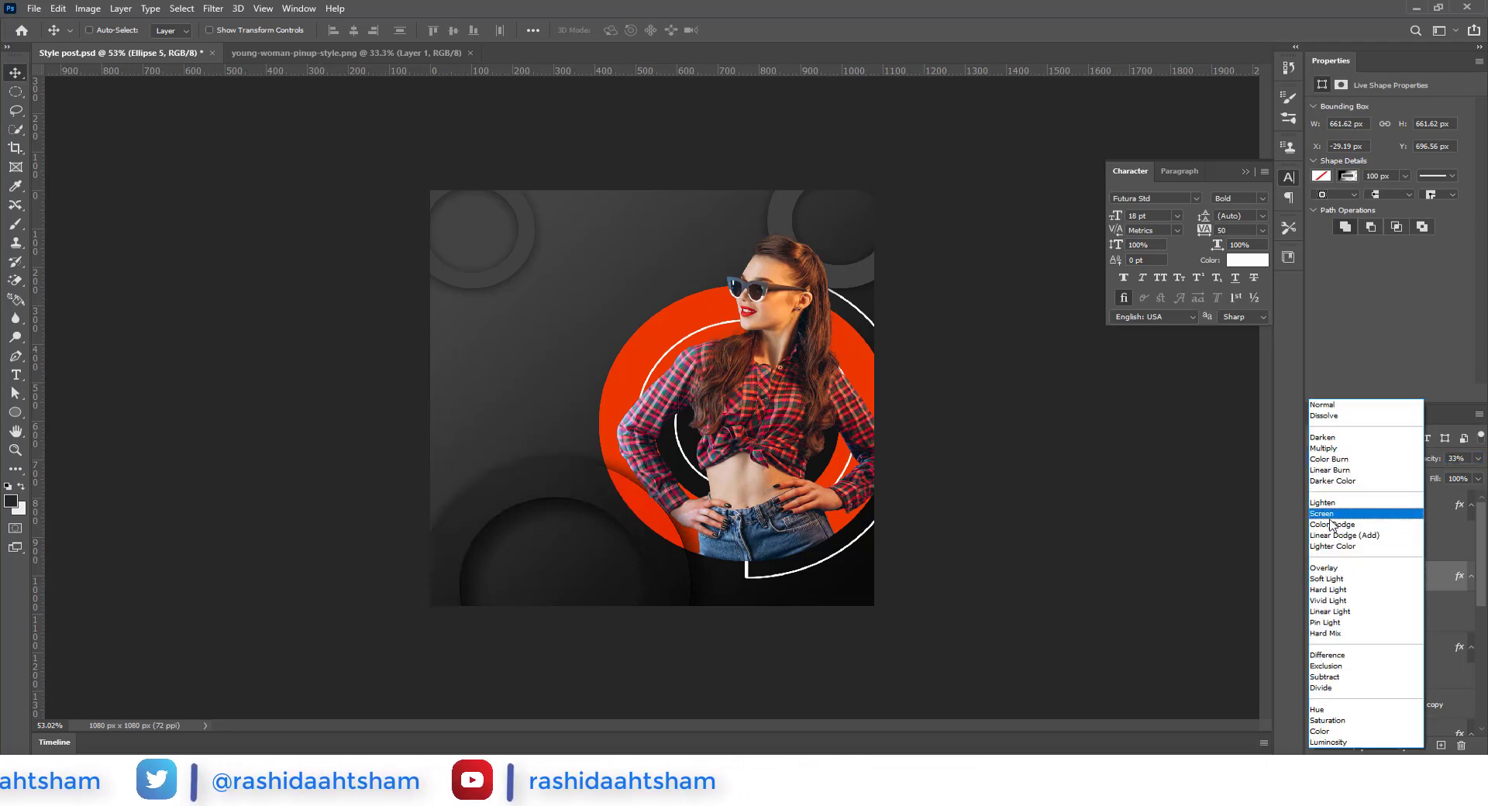
left_click(1330, 514)
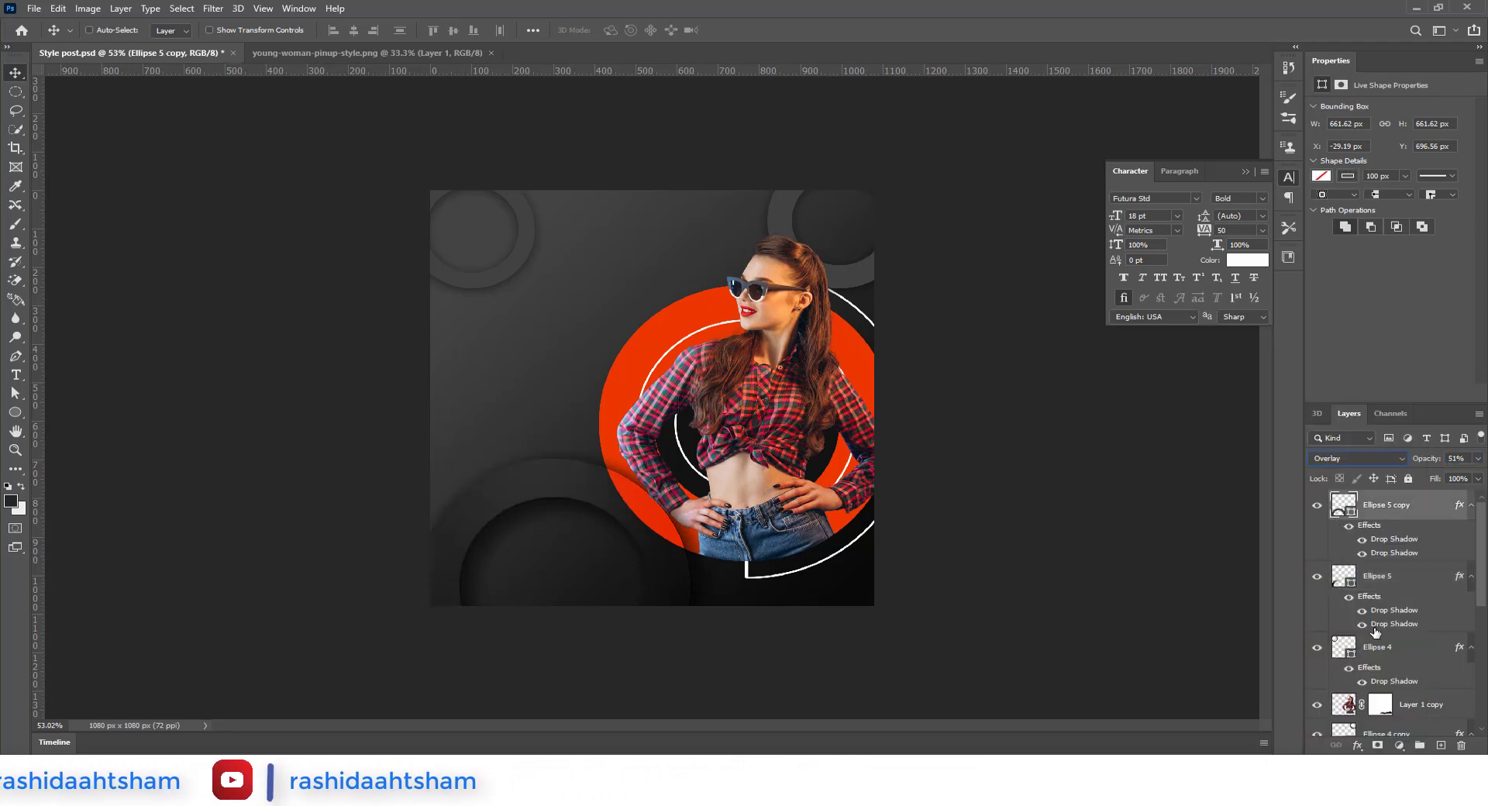
Group all layers from Ellipse 5 copy down to Layer 0 and name the group dESIGN
scroll(1411, 520, "down", 5)
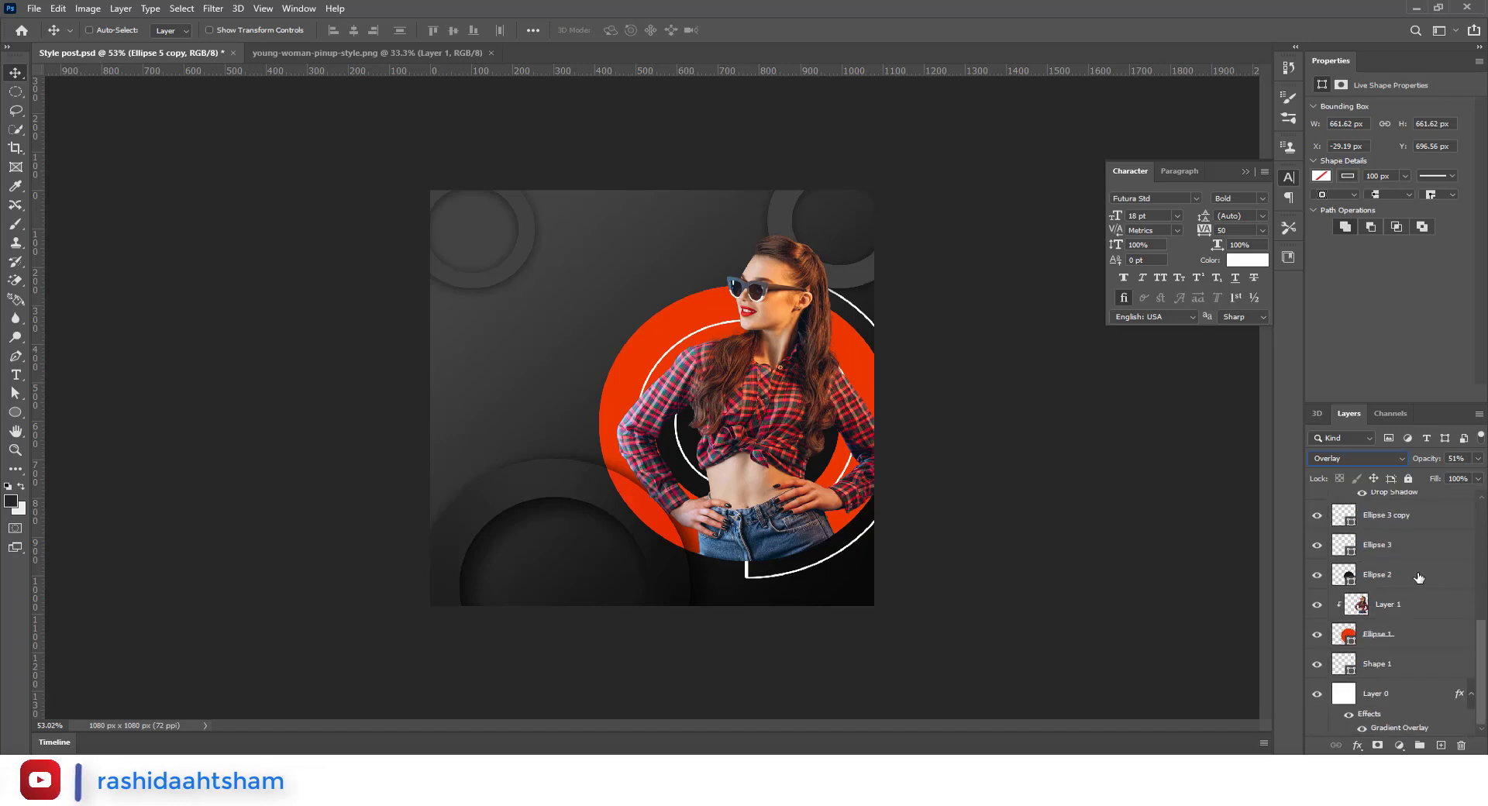
left_click(1404, 700, "shift")
key("ctrl+g")
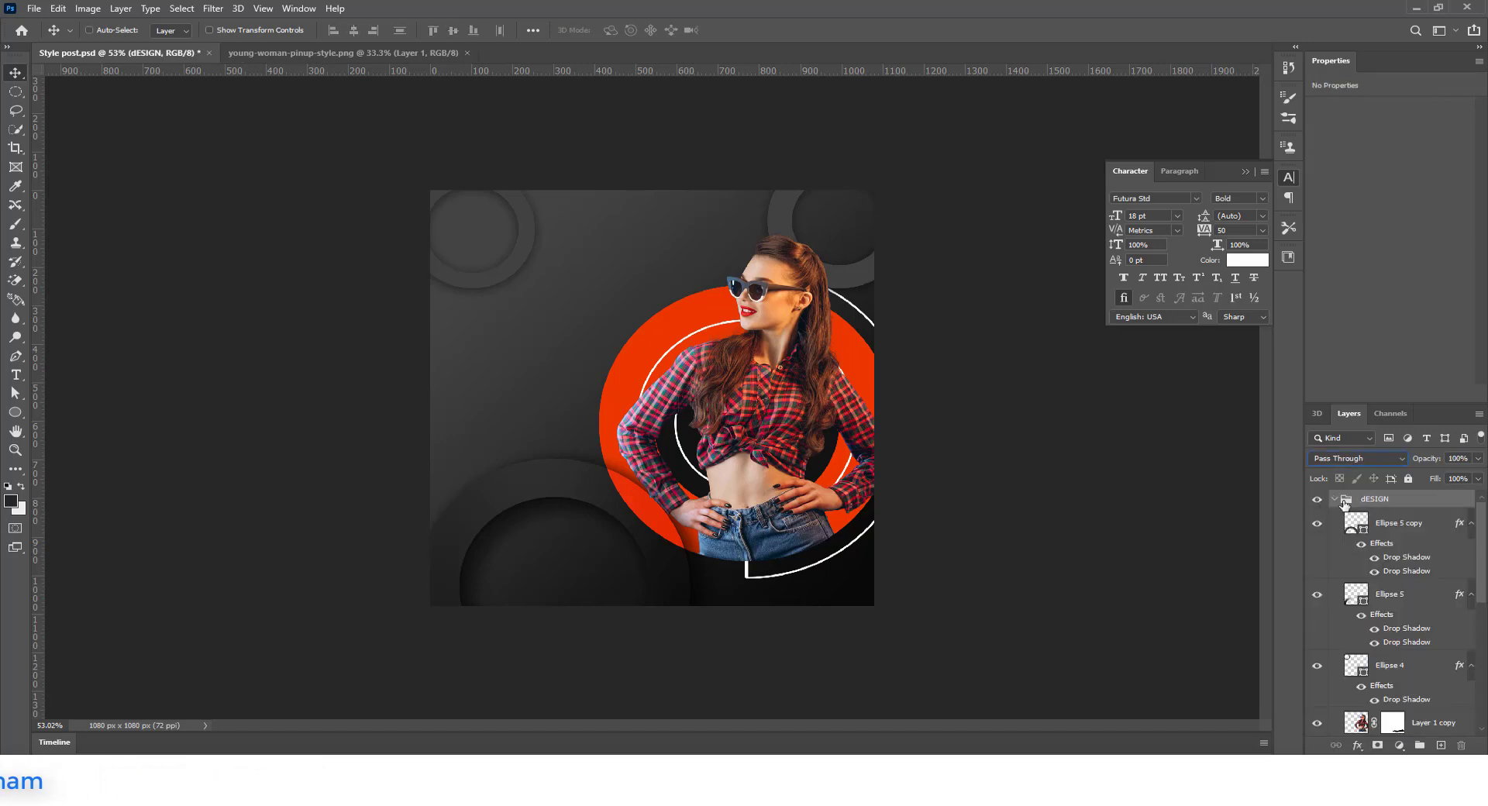
Draw a 139 px circle above the woman's left side on a new layer and fill it with the orange-red #ec3801
key("ctrl+shift+alt+n")
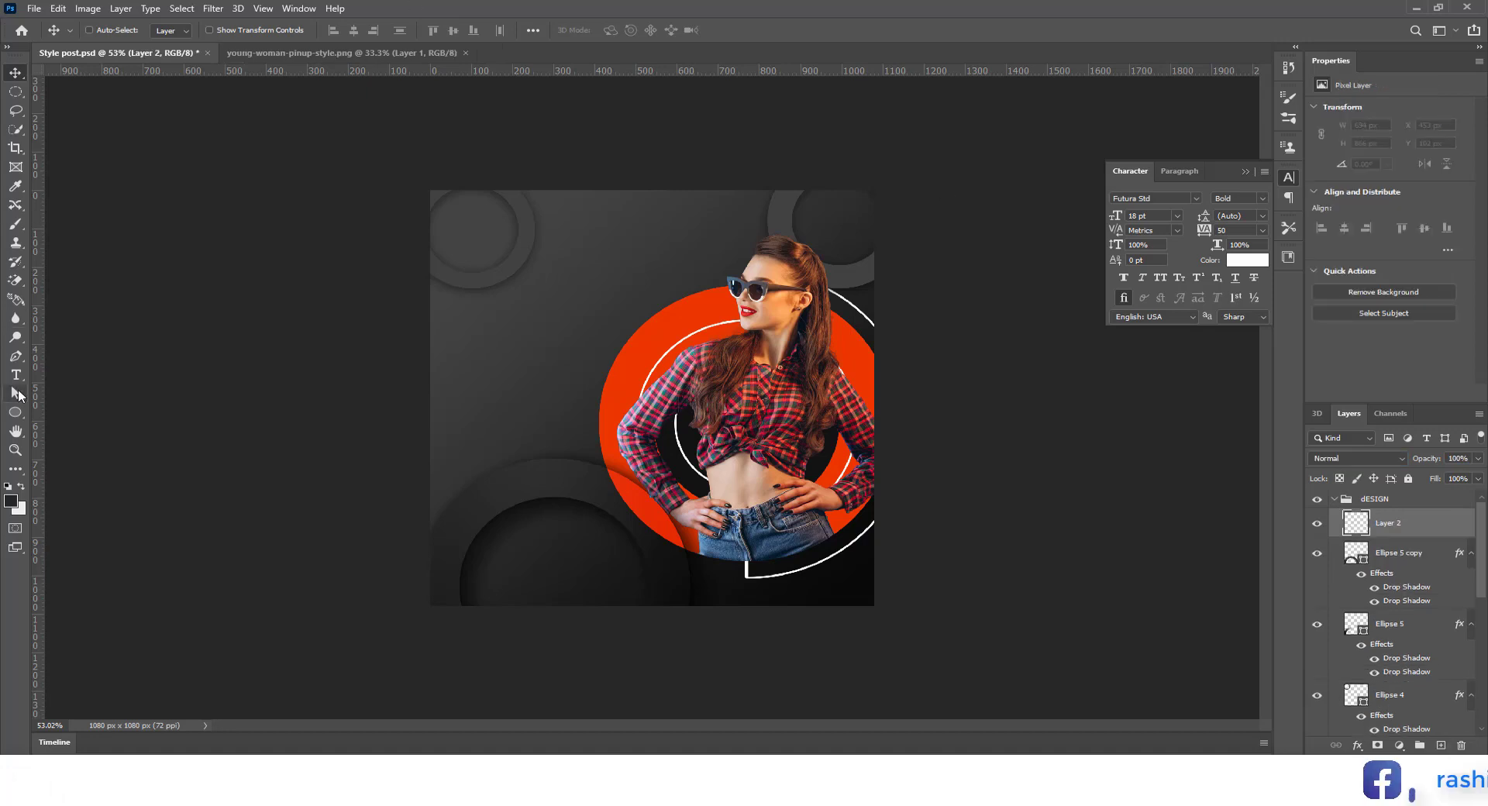
left_click_drag(626, 309, 625, 308)
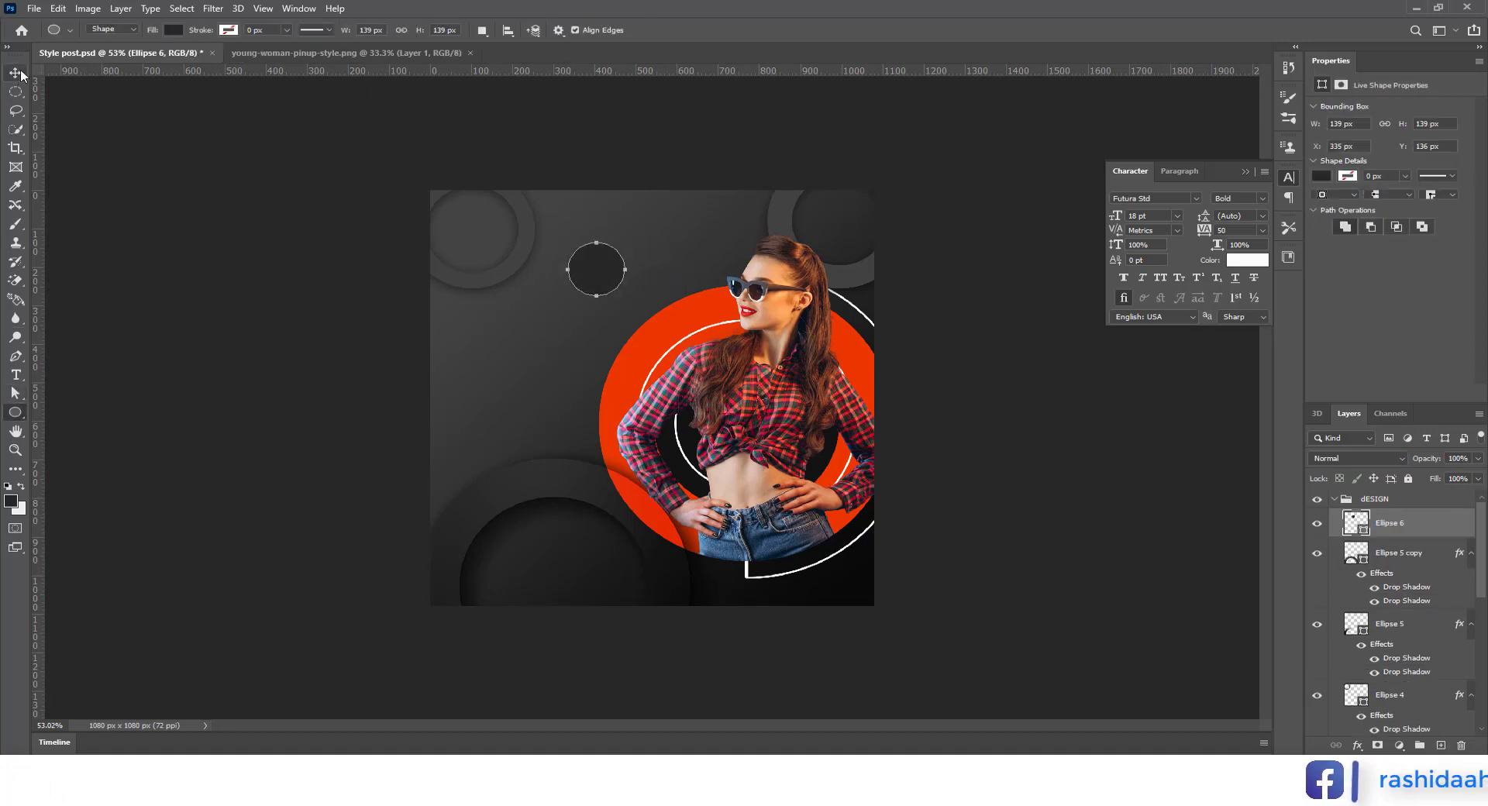
left_click(173, 30)
left_click(269, 58)
left_click(621, 390)
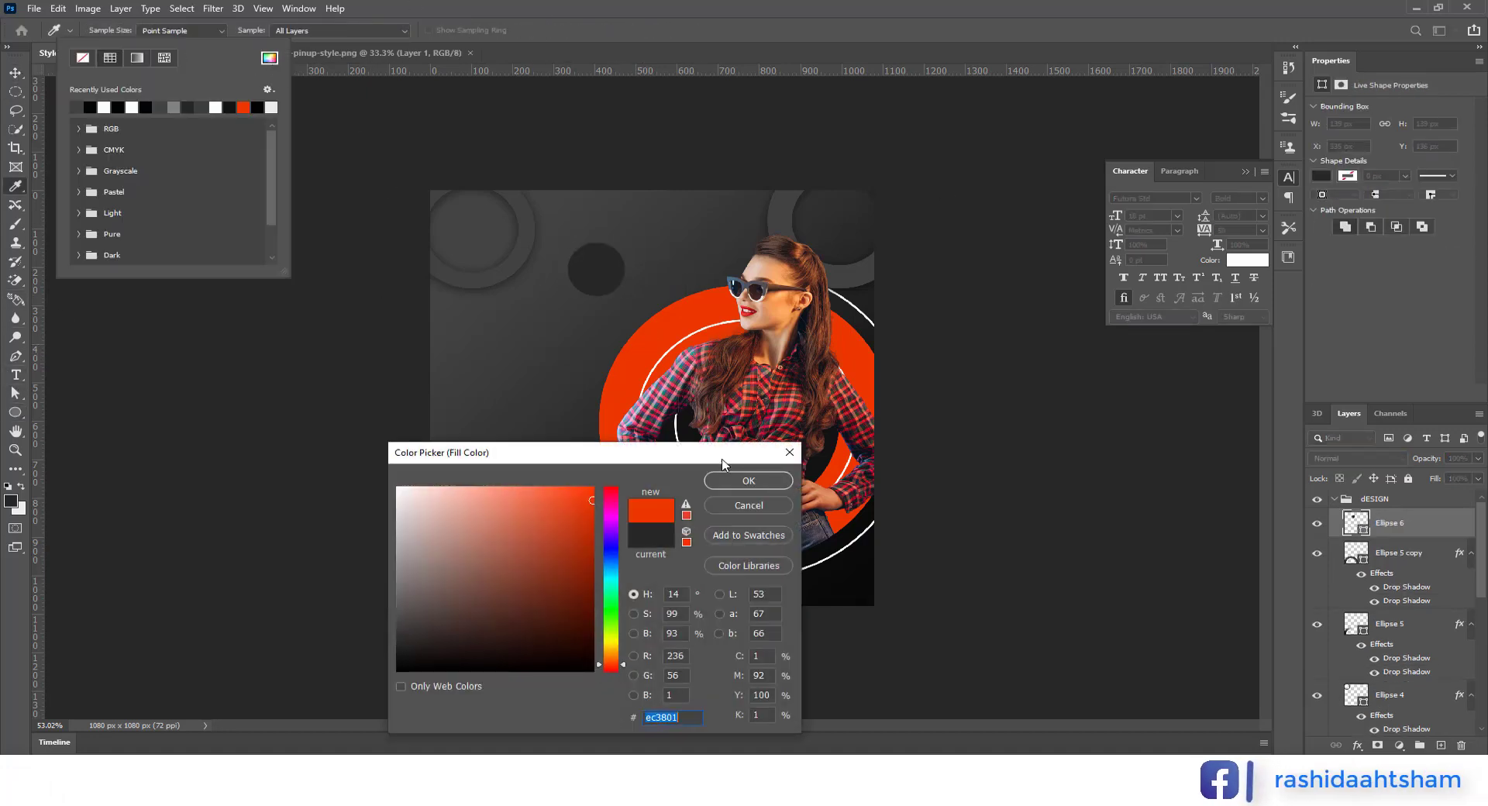
left_click(746, 480)
Shift the small circle slightly right, remove its fill and give it an 18 px orange-red stroke
left_click(16, 73)
left_click_drag(612, 287, 615, 287)
left_click(16, 414)
left_click(174, 30)
left_click(84, 57)
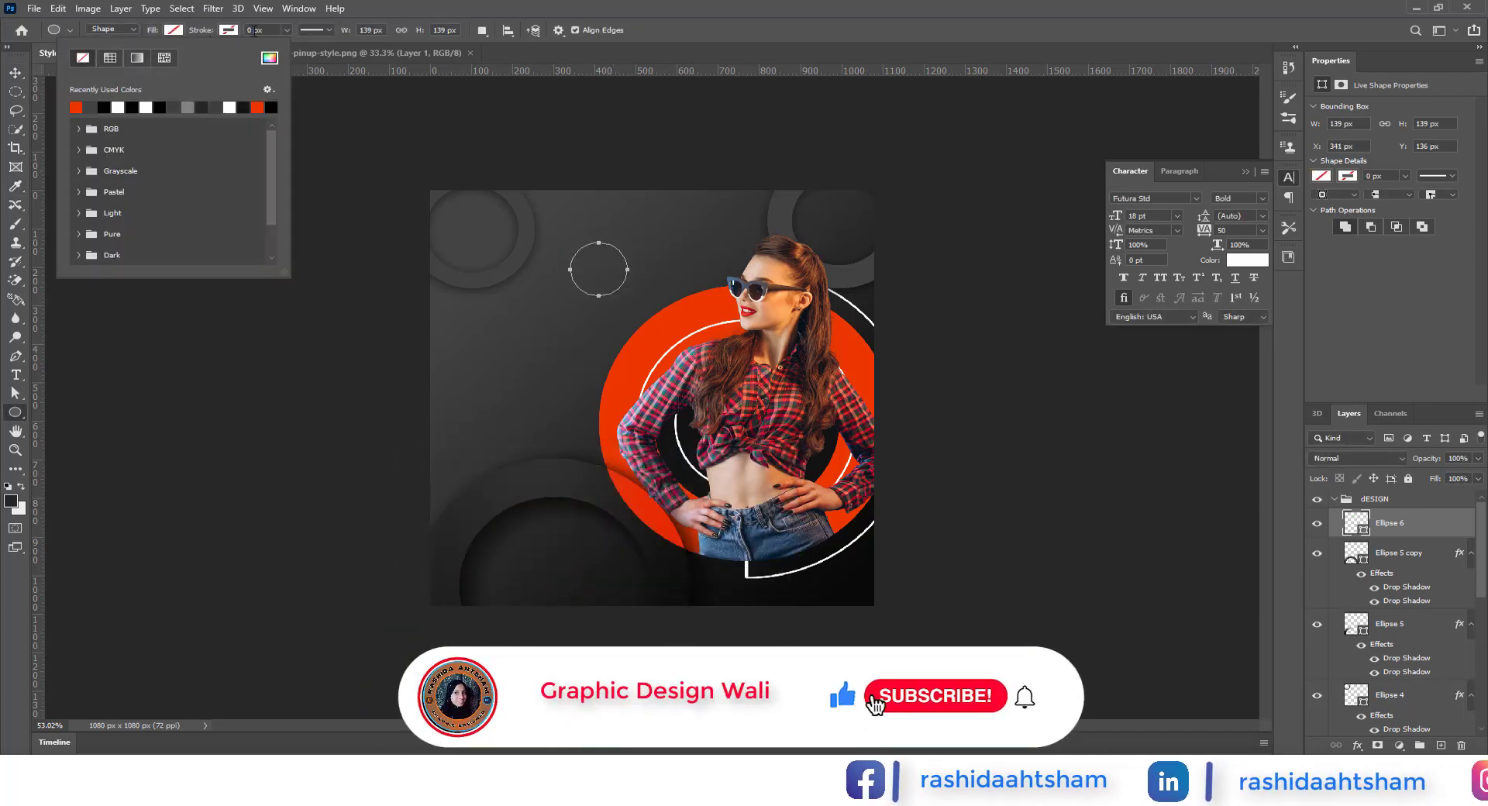
left_click(229, 30)
double_click(254, 30)
type("18")
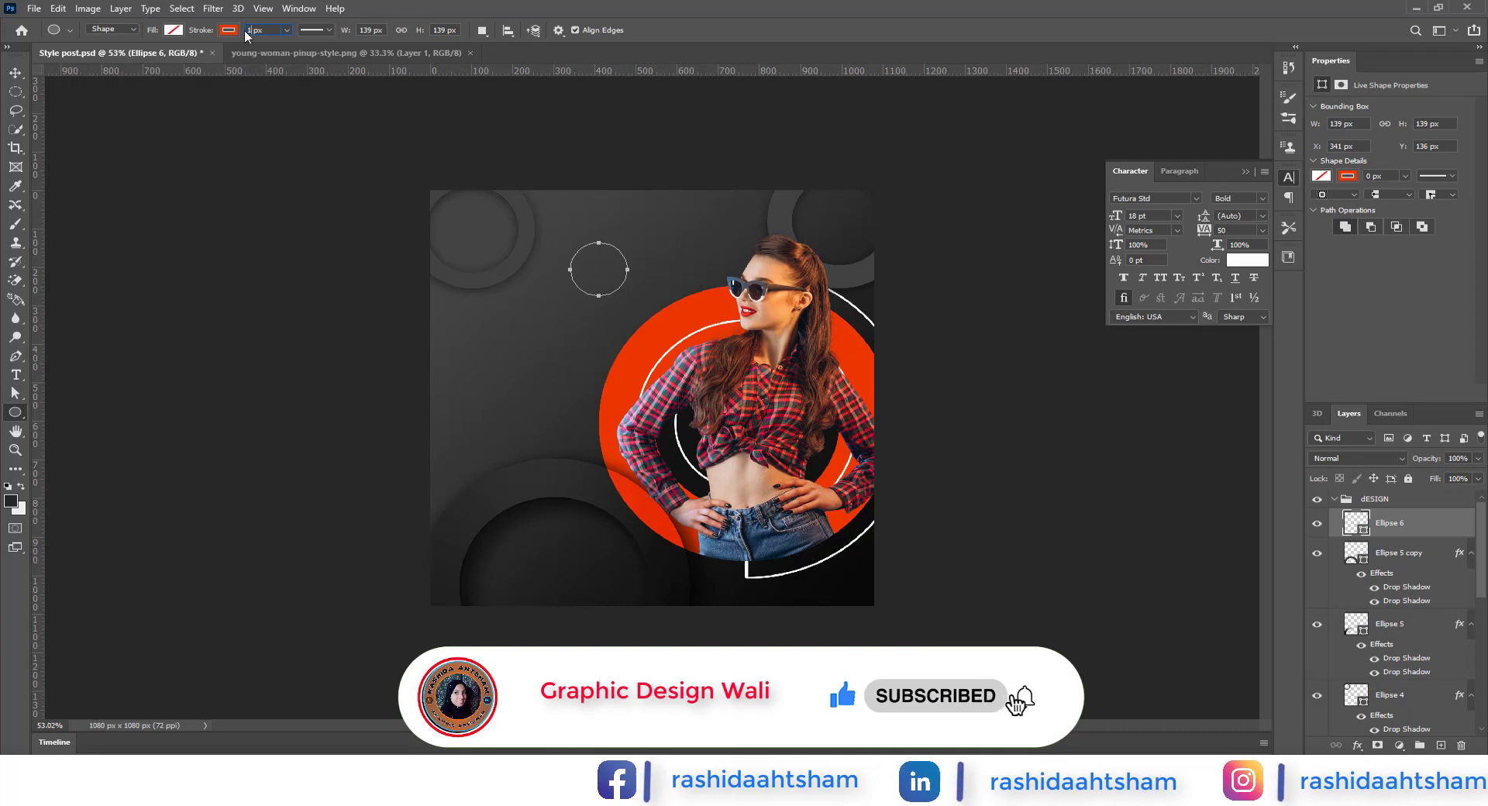
Duplicate the small orange-red ring into the lower-left grey ring and scale the small rings down
left_click(23, 74)
left_click(23, 74)
left_click_drag(632, 288, 577, 539)
key("ctrl+t")
left_click(766, 30)
key("ctrl+t")
left_click(767, 30)
left_click(14, 412)
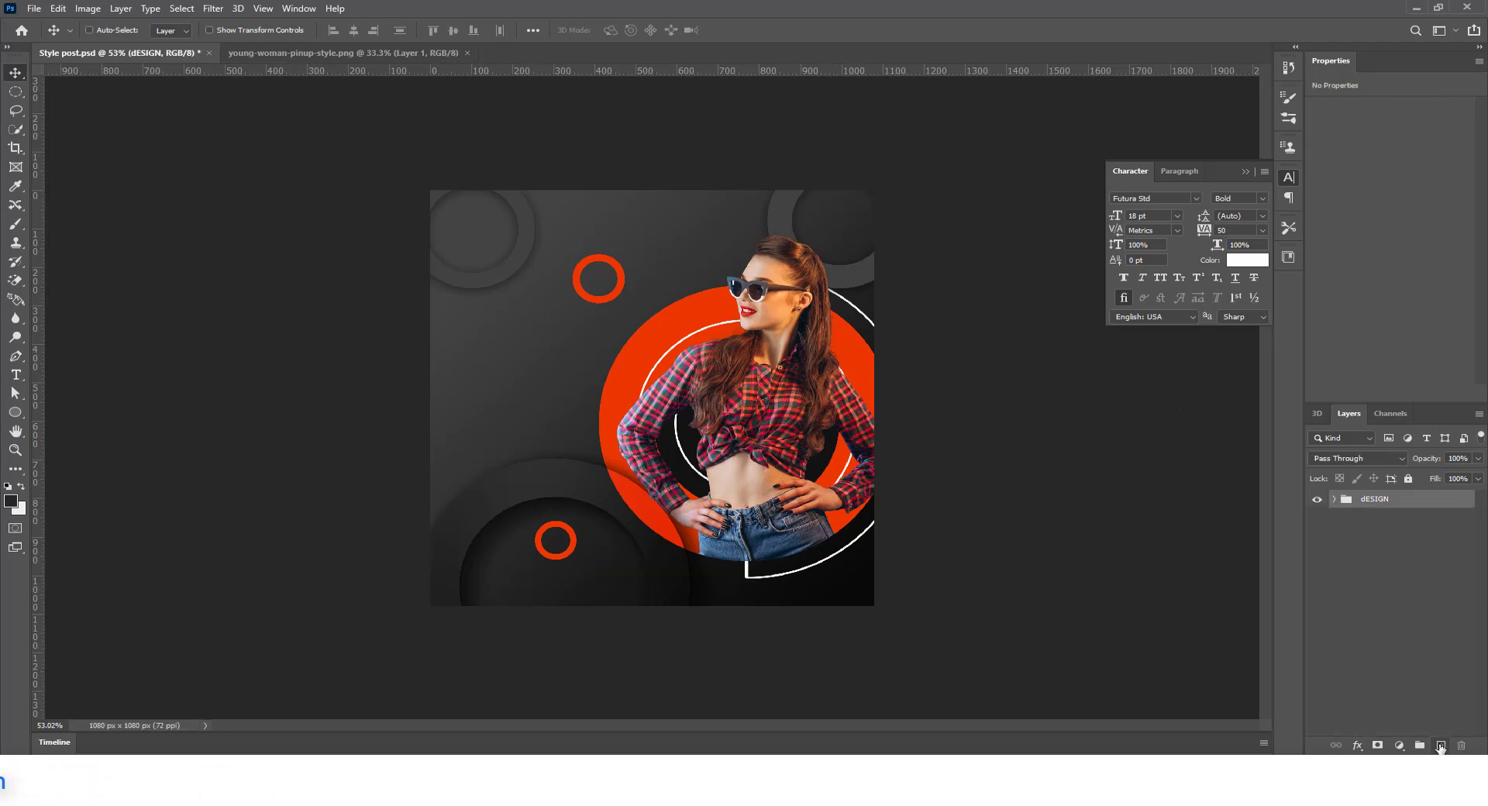
Add the white text "FIND" to the left of the woman and set its size to 72 pt
left_click(495, 356)
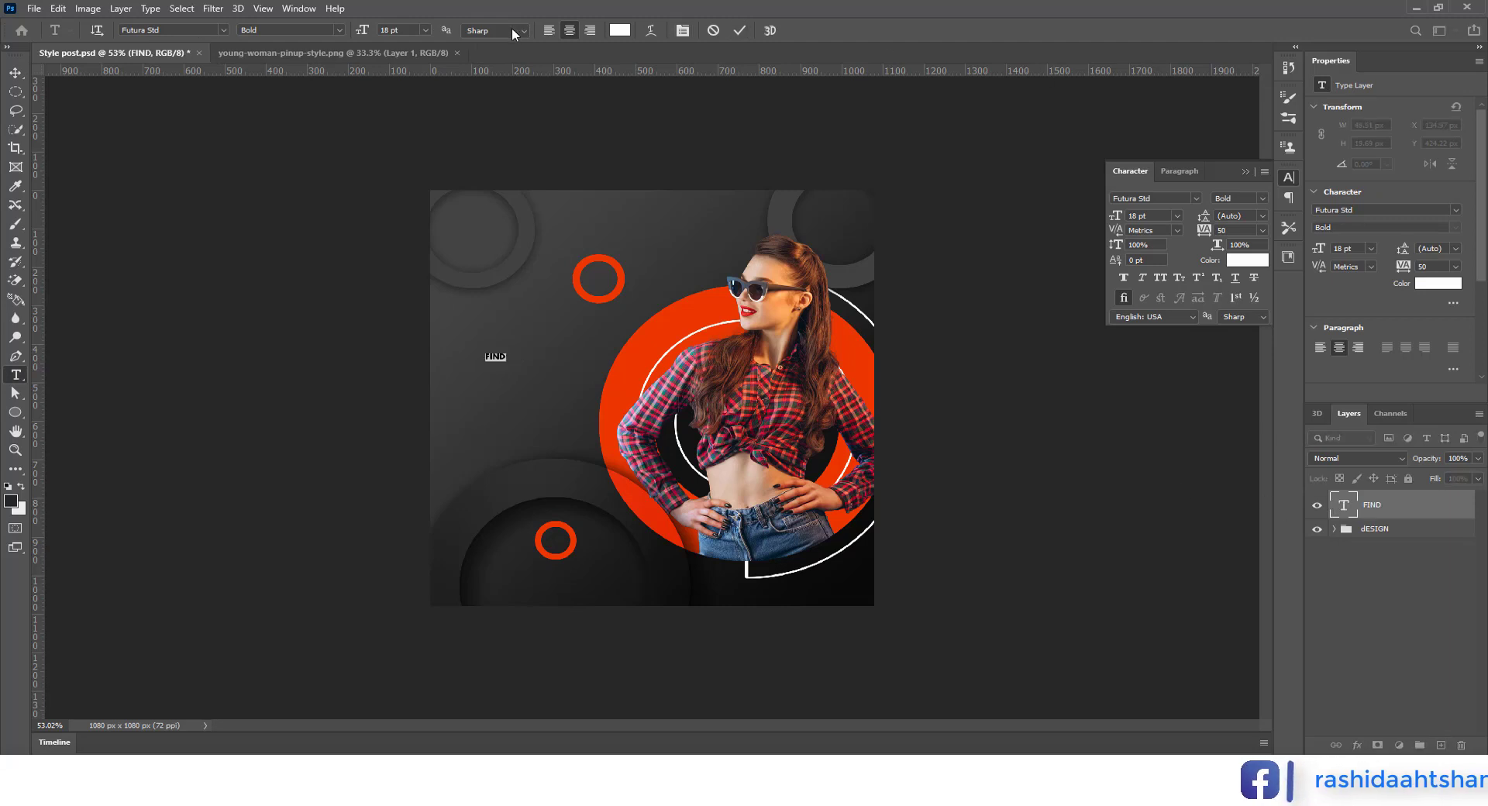
left_click(425, 30)
left_click(434, 214)
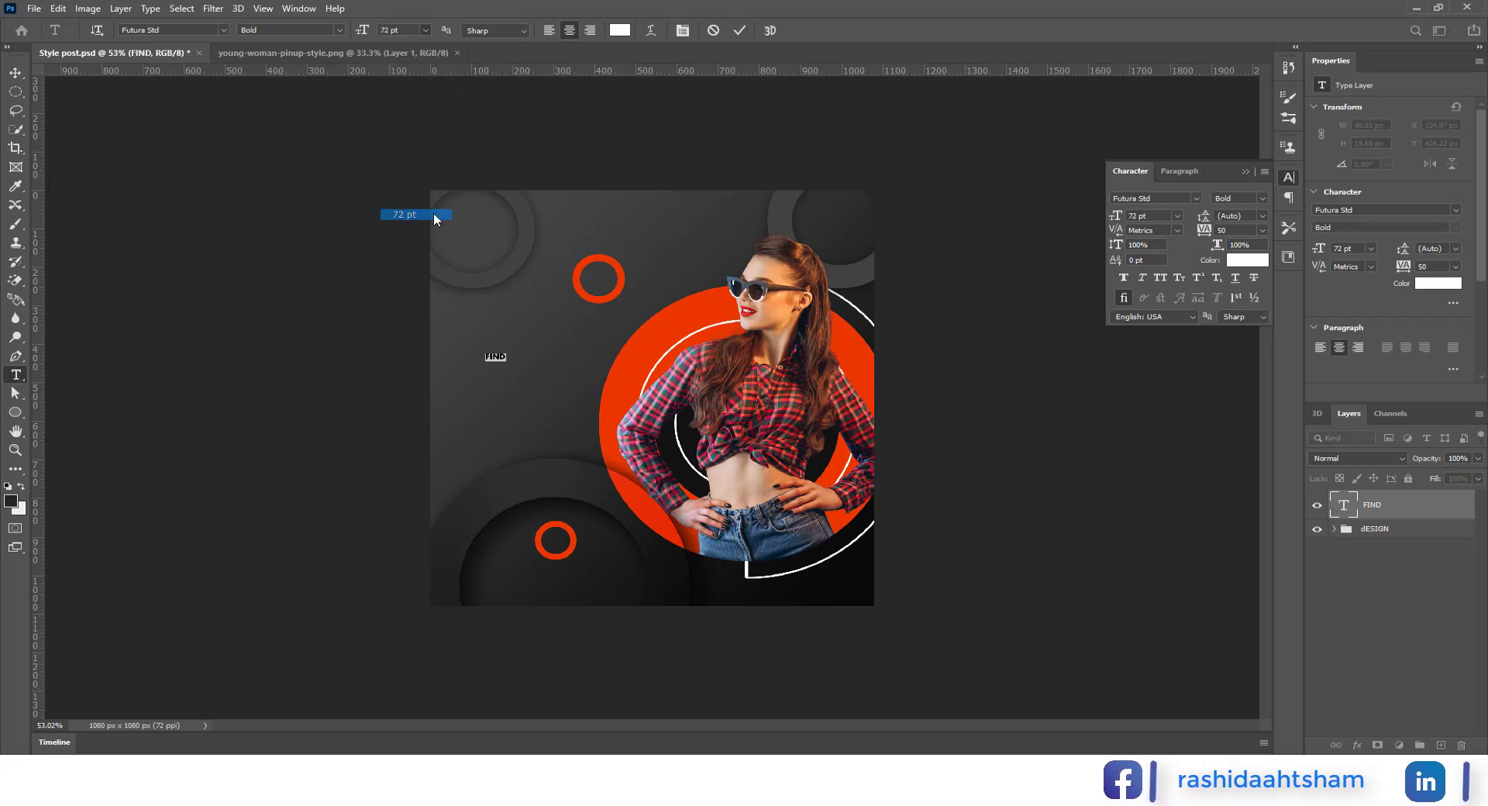
Duplicate the FIND text directly below itself and change the copy to "YOUR STYLE"
left_click(15, 72)
mouse_move(517, 354)
left_mouse_down()
mouse_move(545, 341)
mouse_move(539, 370)
left_mouse_up()
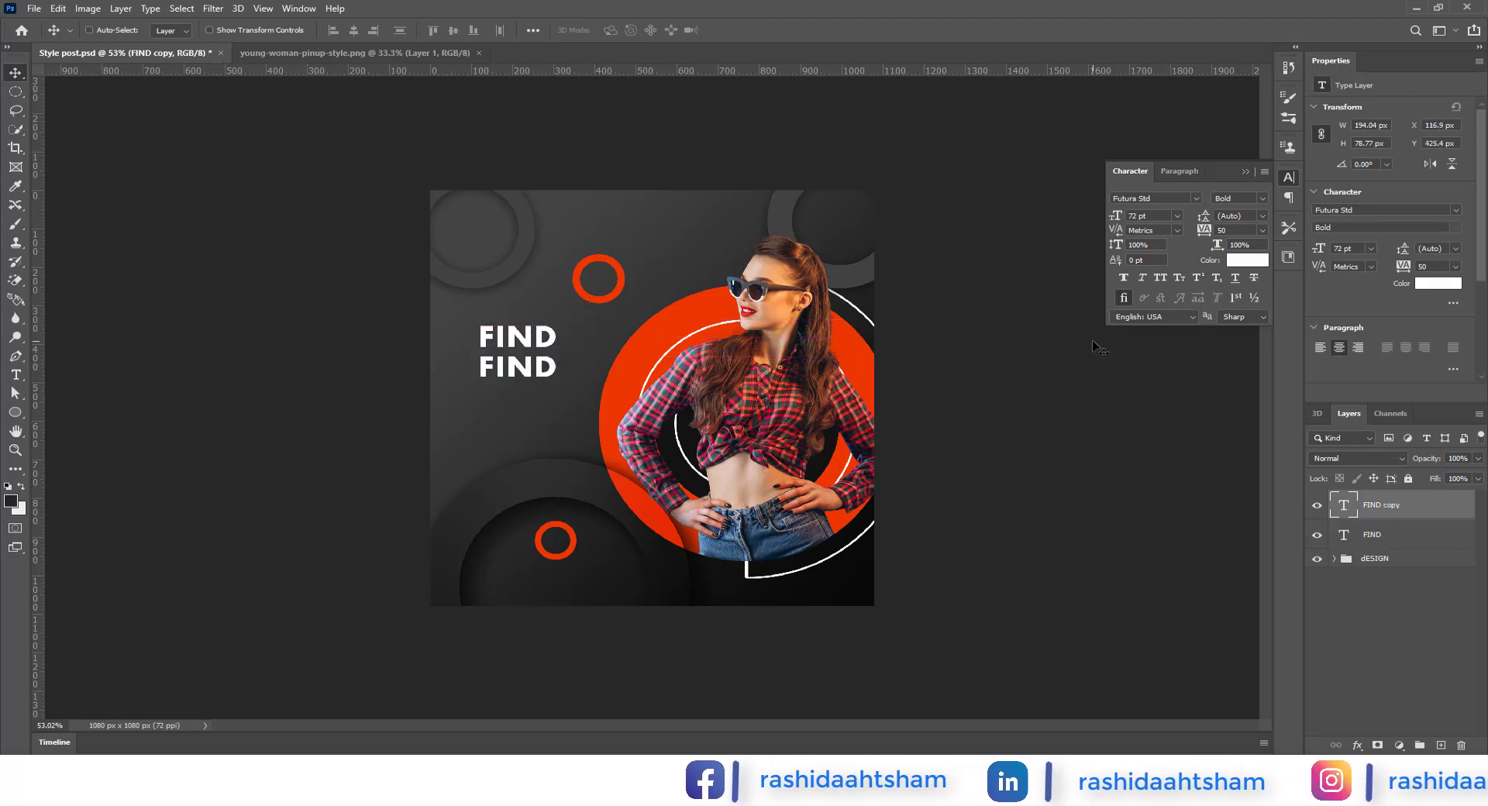
double_click(1343, 507)
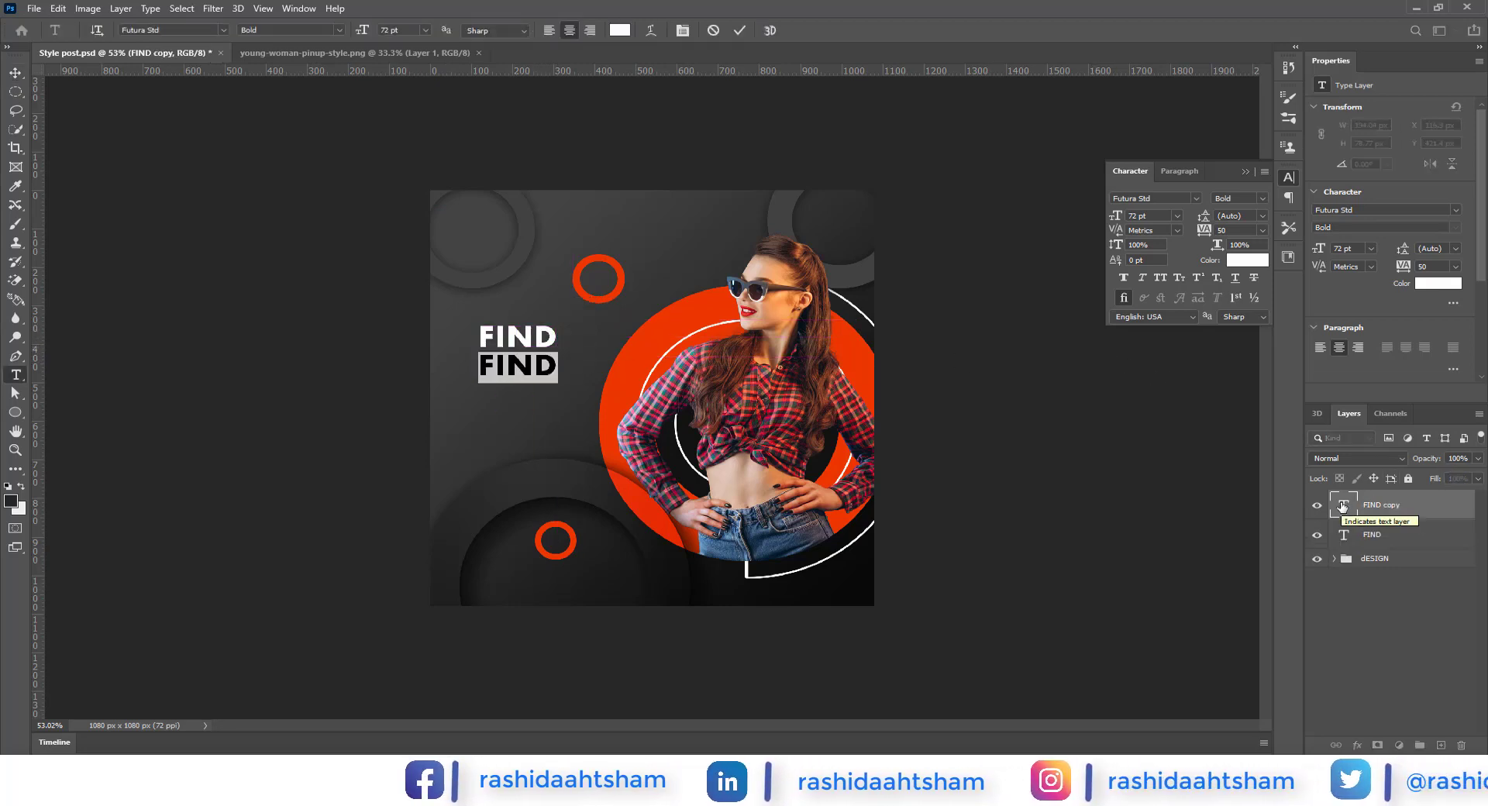
type("YOUR STYLE")
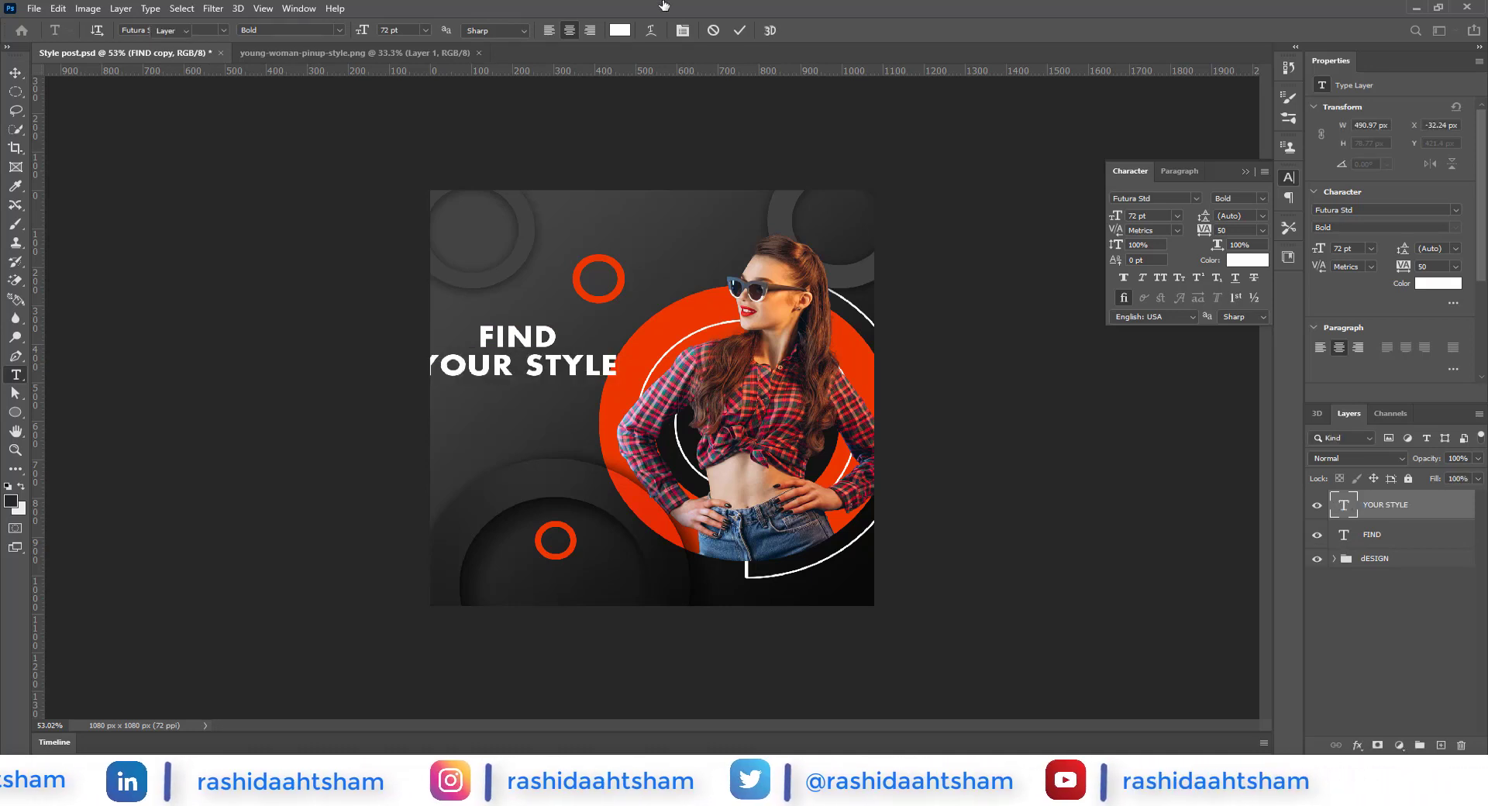
Left-align the YOUR STYLE text, line it up under FIND and copy it to the line below
key("ctrl+a")
left_click(549, 30)
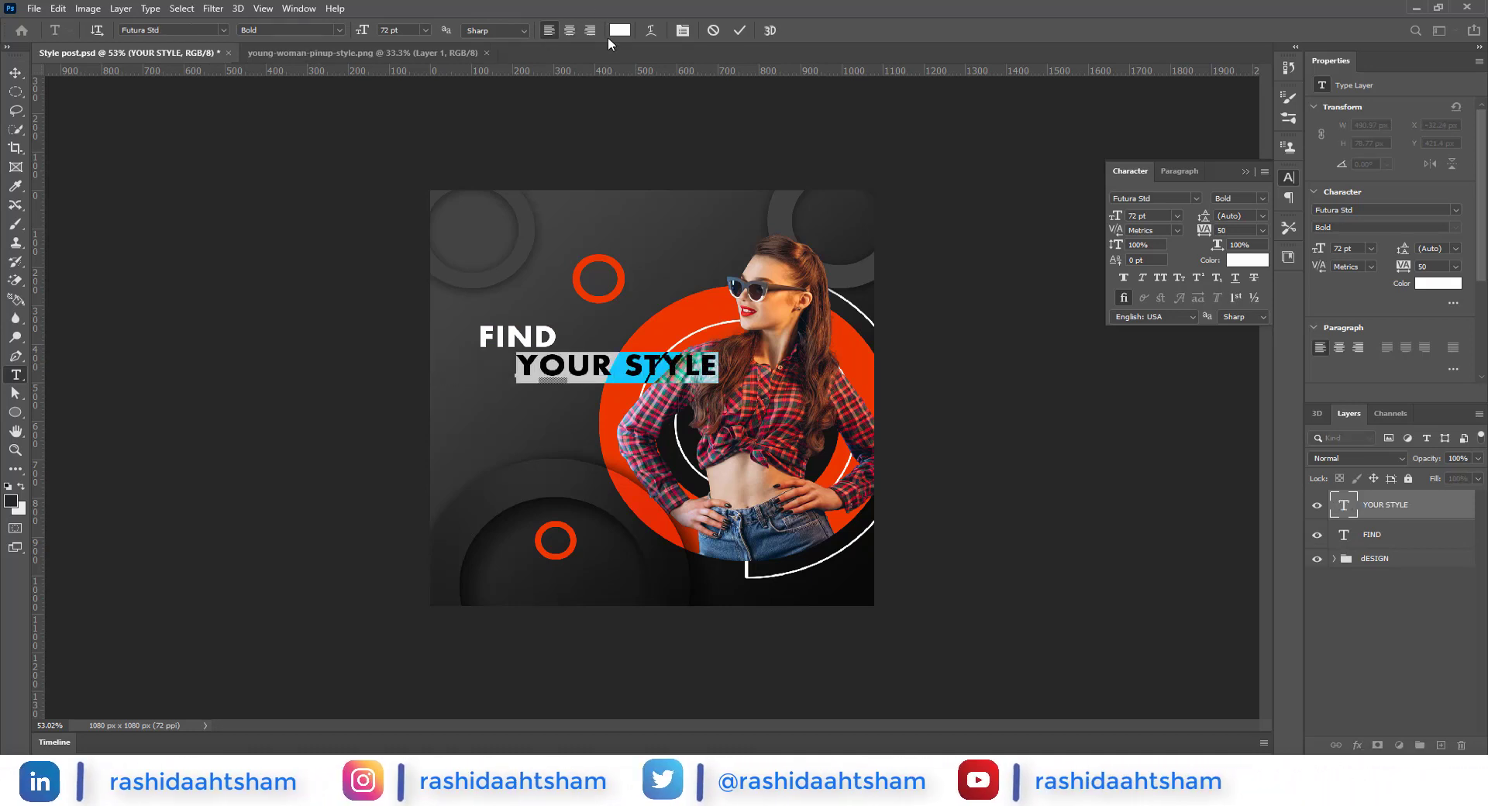
left_click(739, 31)
left_click(15, 73)
left_click_drag(618, 342, 566, 410)
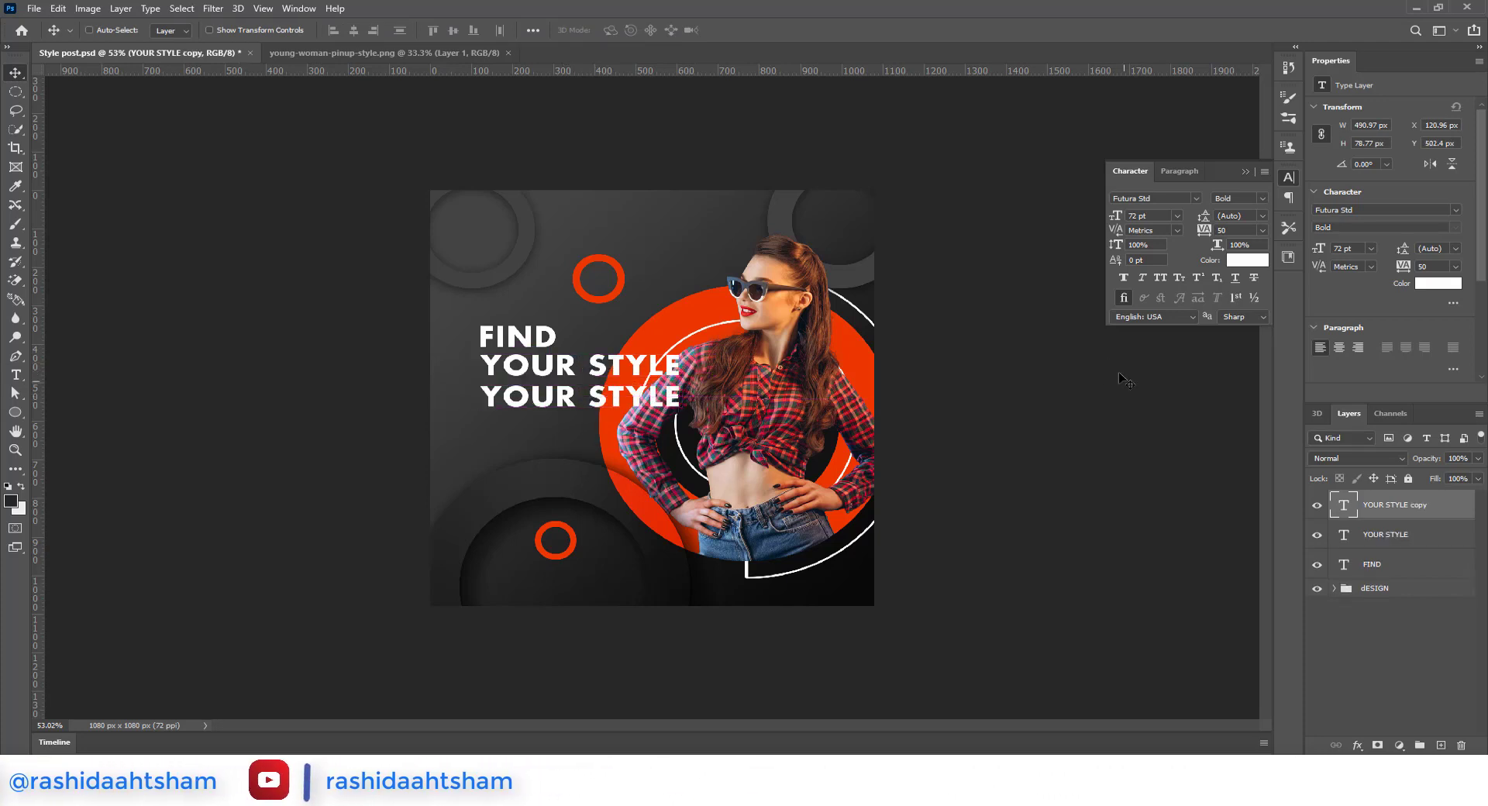
Change the lower text copy to "& YOUR SELF" on two lines and set the YOUR STYLE tracking to 10
double_click(1343, 506)
type("& YOUR")
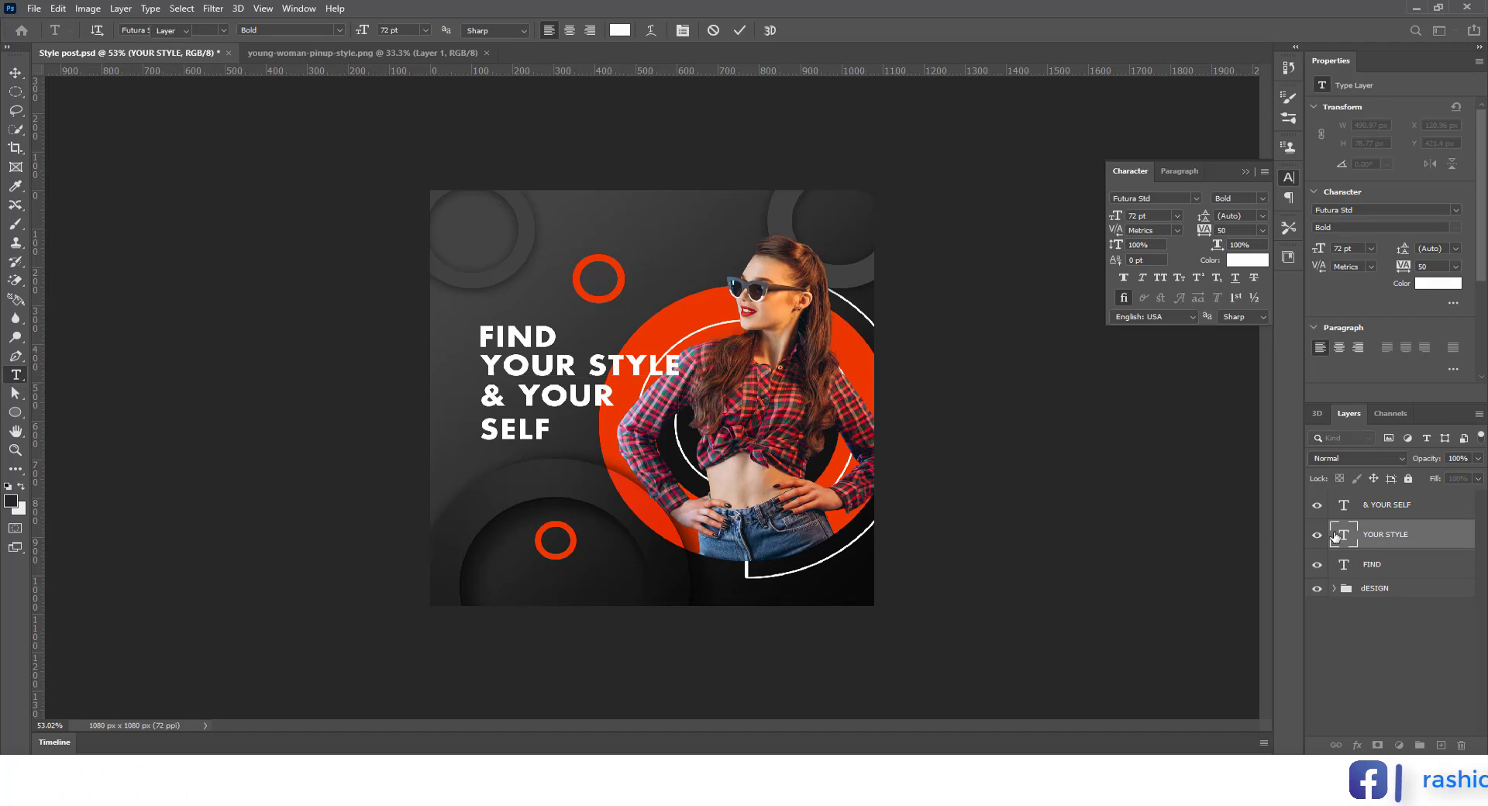
double_click(1334, 535)
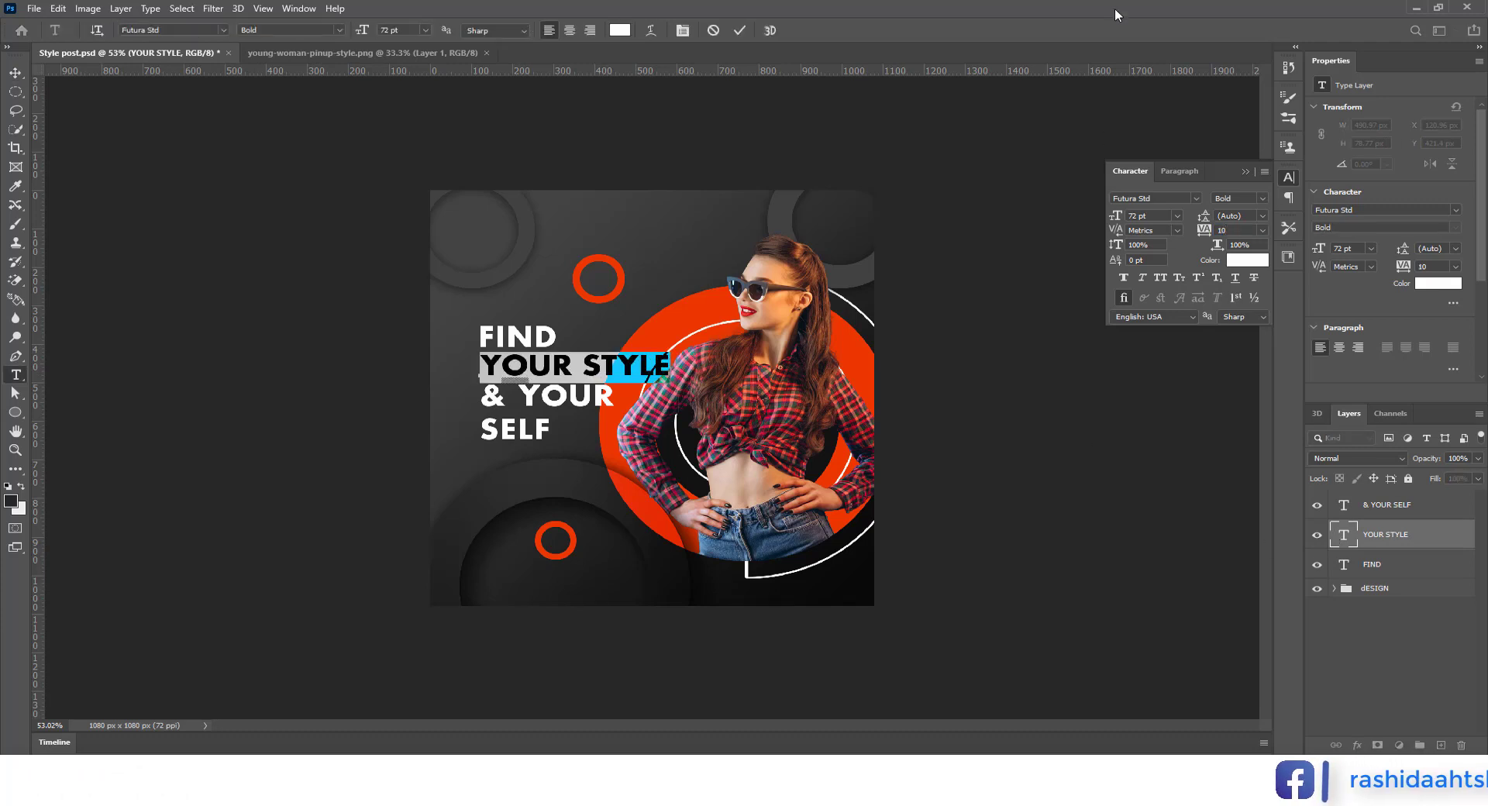
Colour the words "YOUR SELF" orange-red #ec3801, sampled from the large circle
double_click(1347, 505)
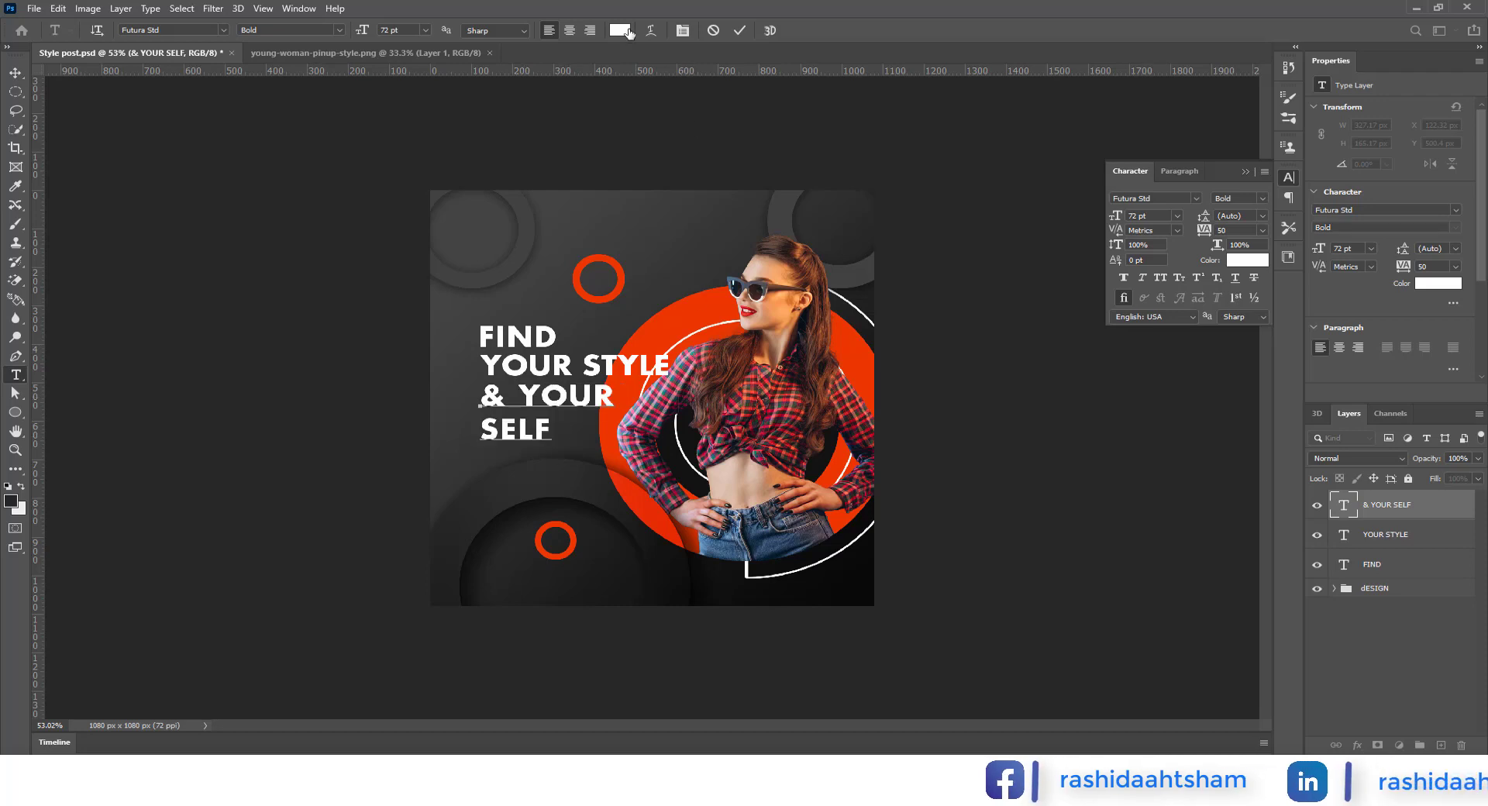
left_click(630, 33)
left_click(673, 317)
left_click(734, 489)
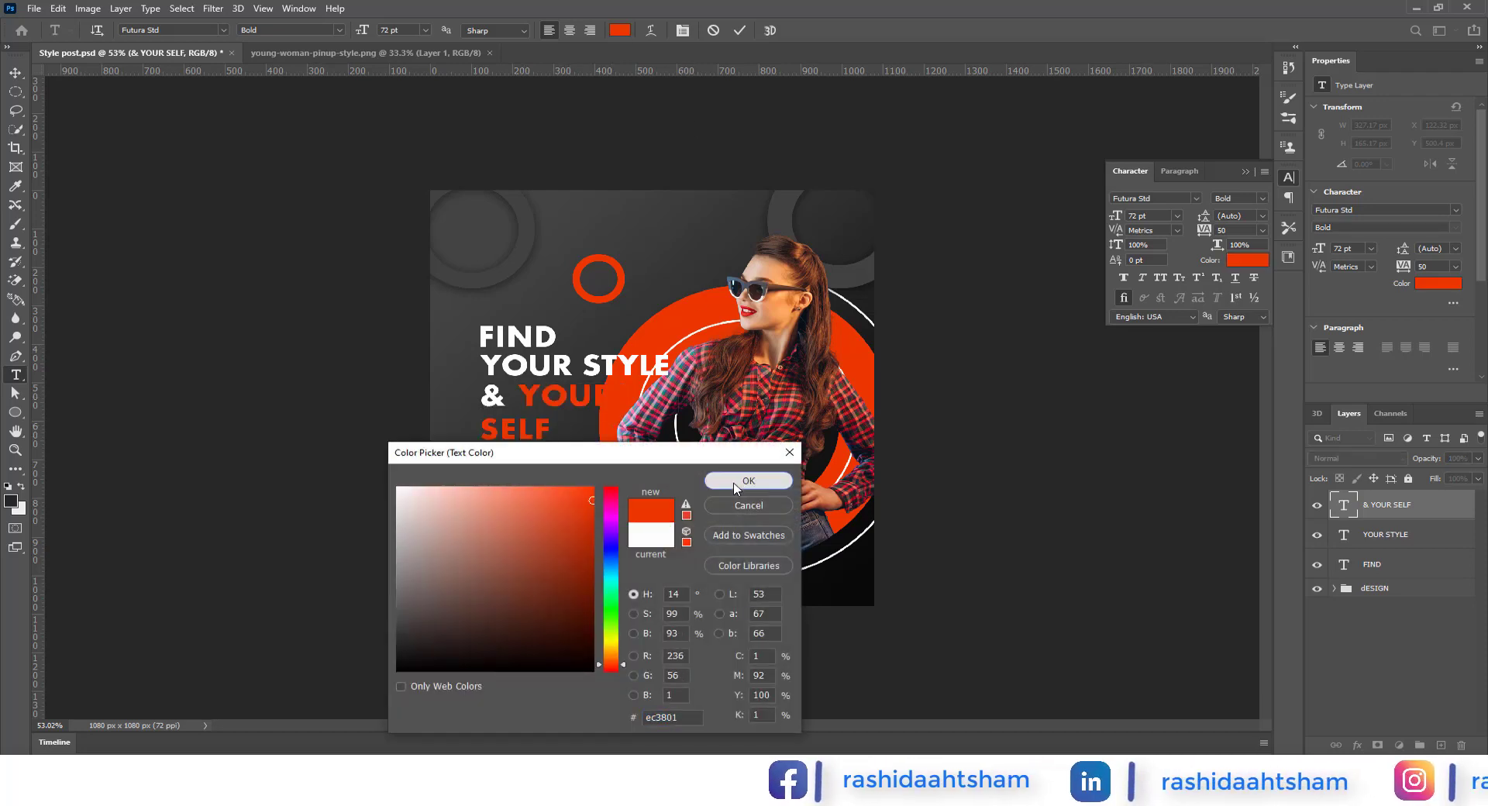
Move all three headline text layers together about 35 px left and 35 px up, and expand the dESIGN group
left_click(15, 73)
left_click(1375, 566, "shift")
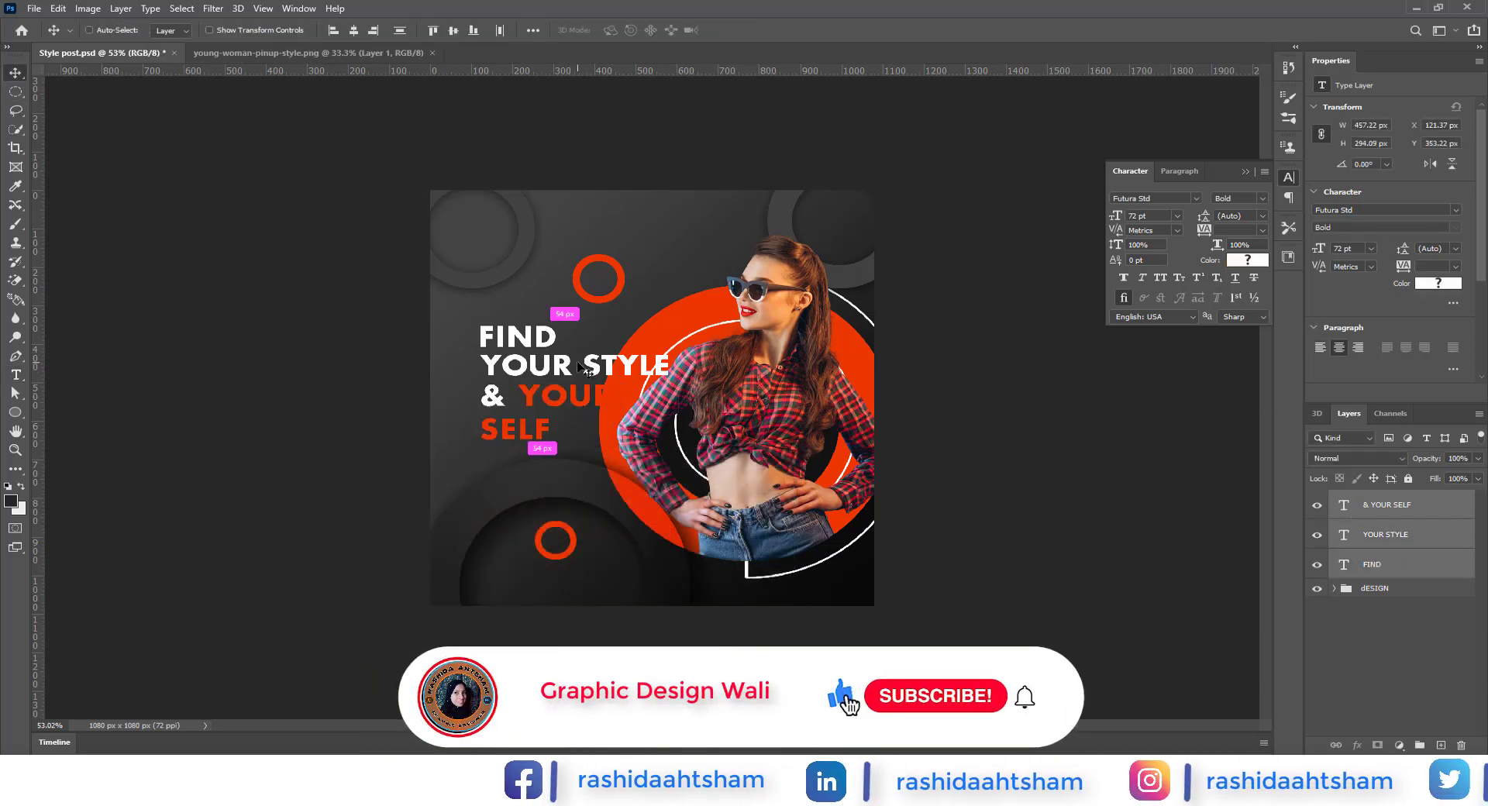
left_click_drag(580, 367, 559, 356)
key("ctrl+0")
left_click(1334, 588)
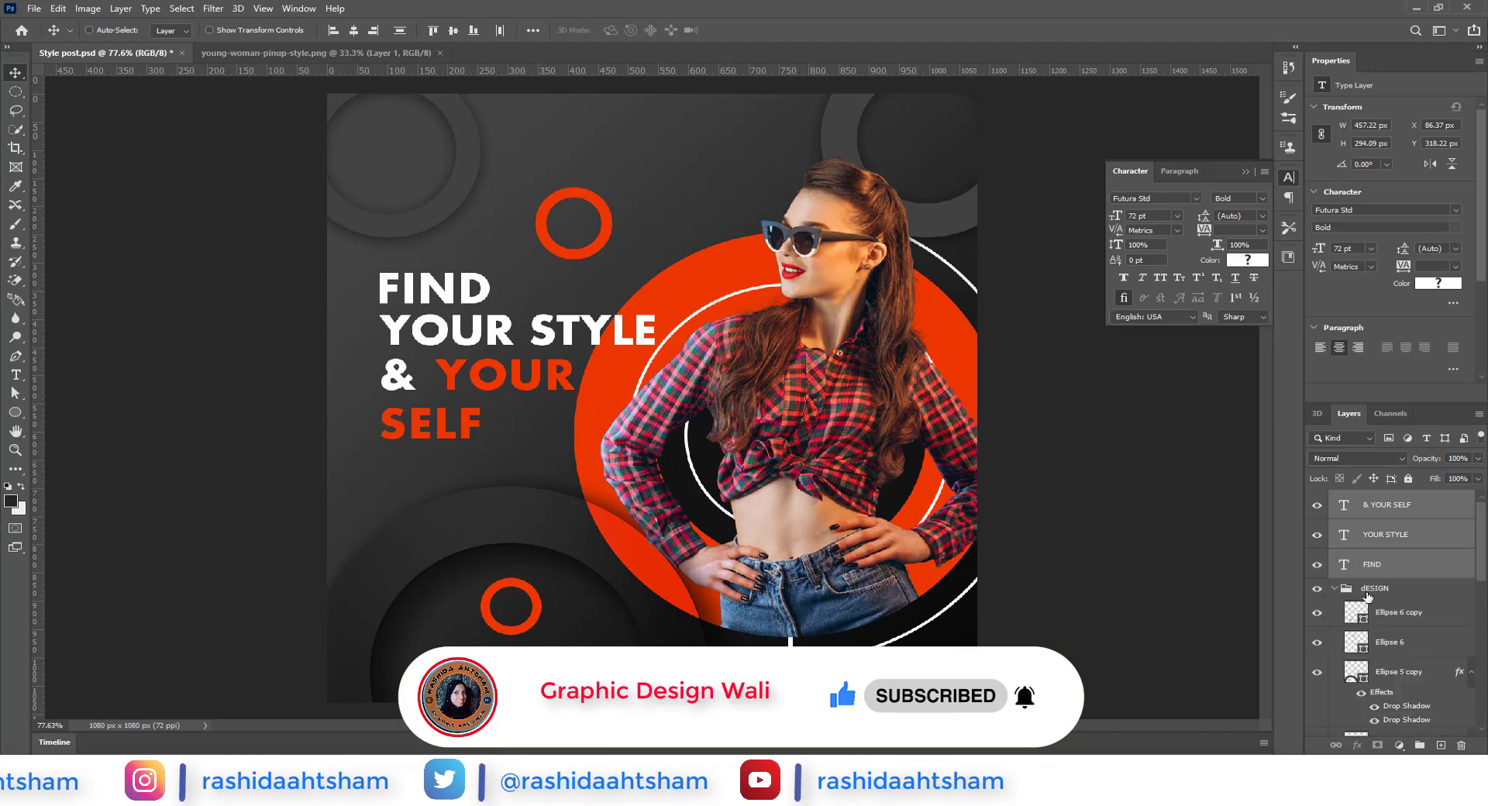
Select the Ellipse 5 and Ellipse 5 copy shapes in the dESIGN group and enlarge them together to about 109%
left_click(1366, 612)
scroll(1366, 610, "down", 3)
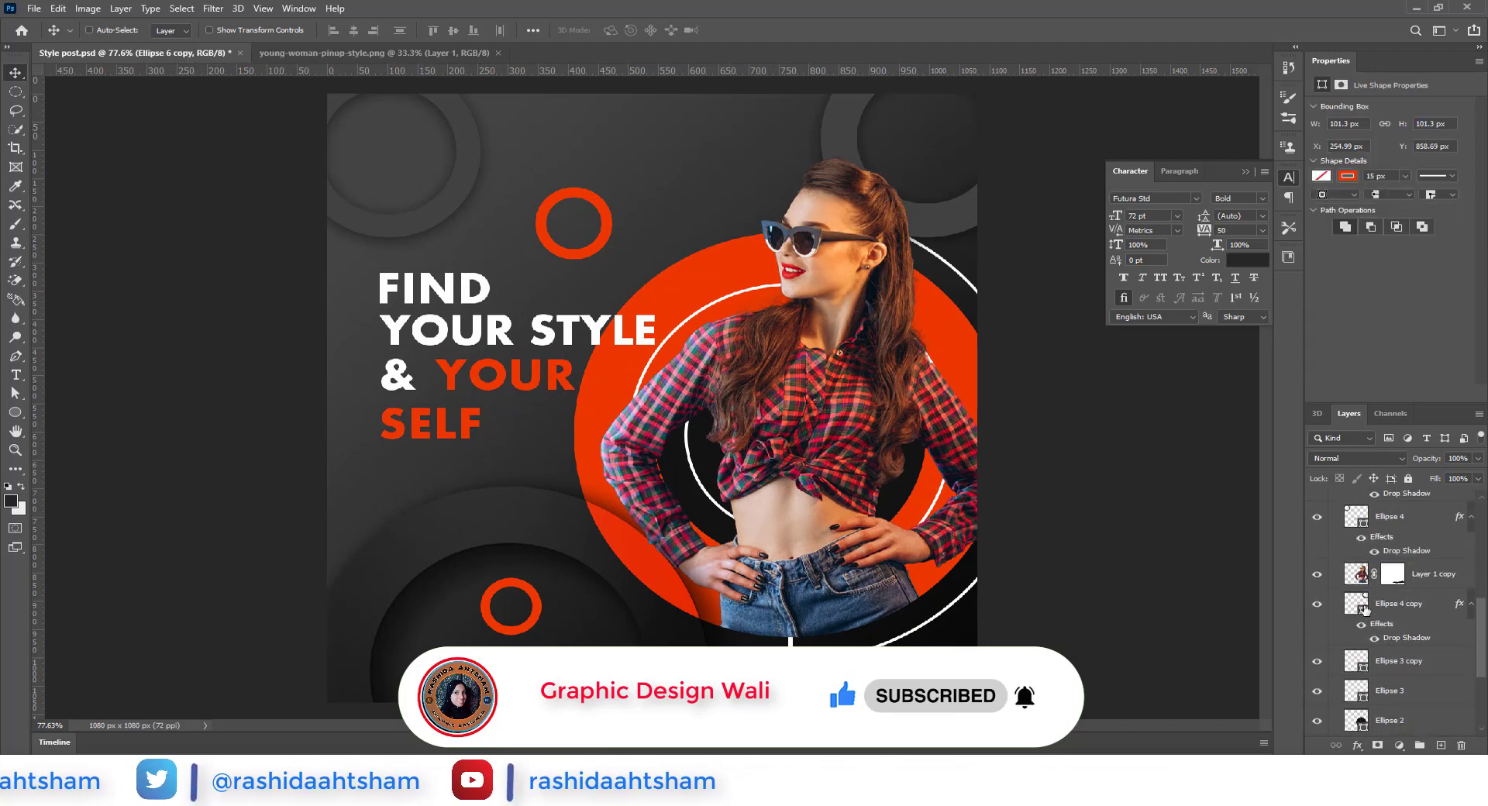
scroll(1376, 589, "up", 2)
left_click(1386, 568)
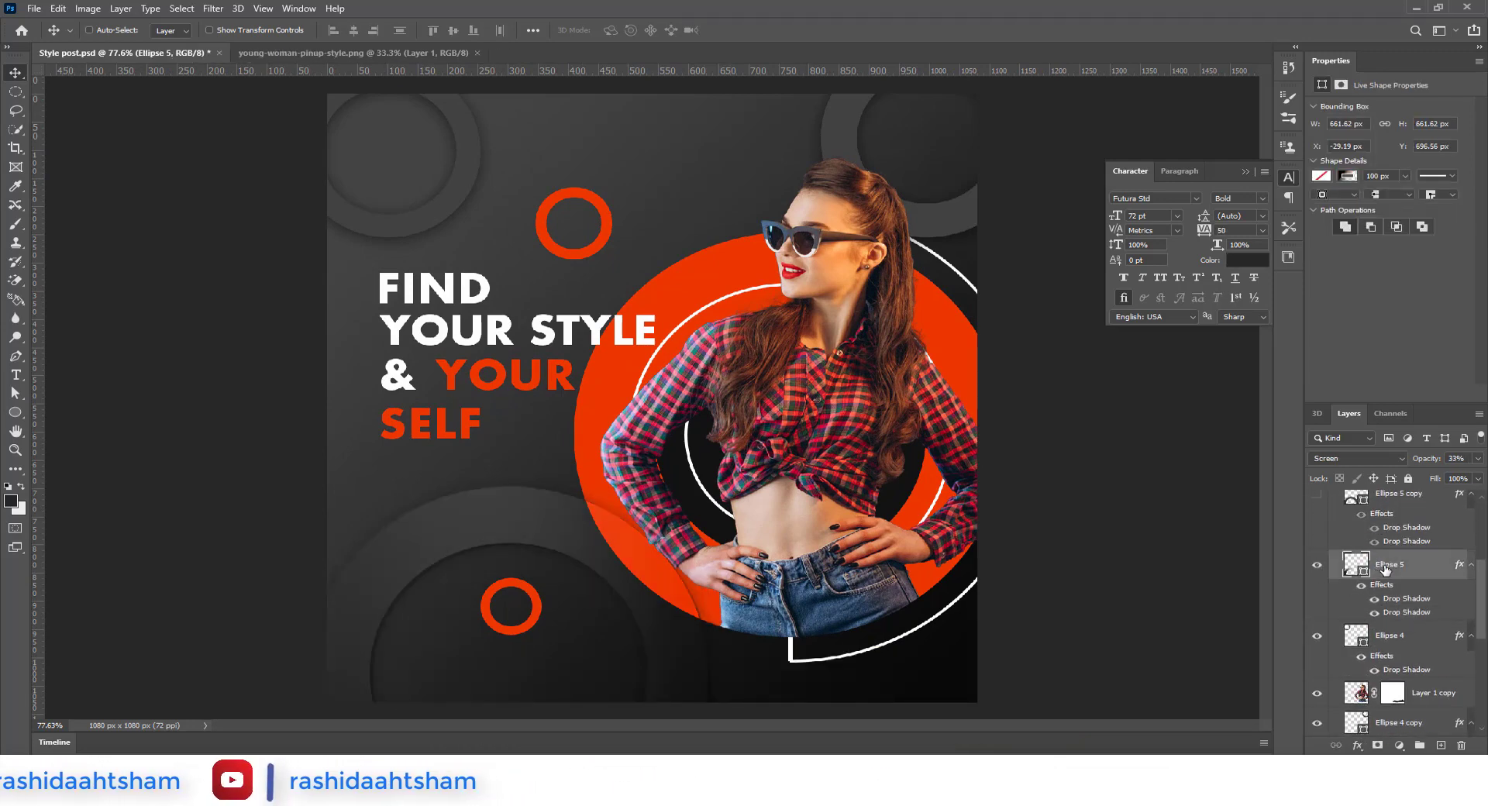
scroll(1370, 543, "up", 2)
left_click(1379, 620, "shift")
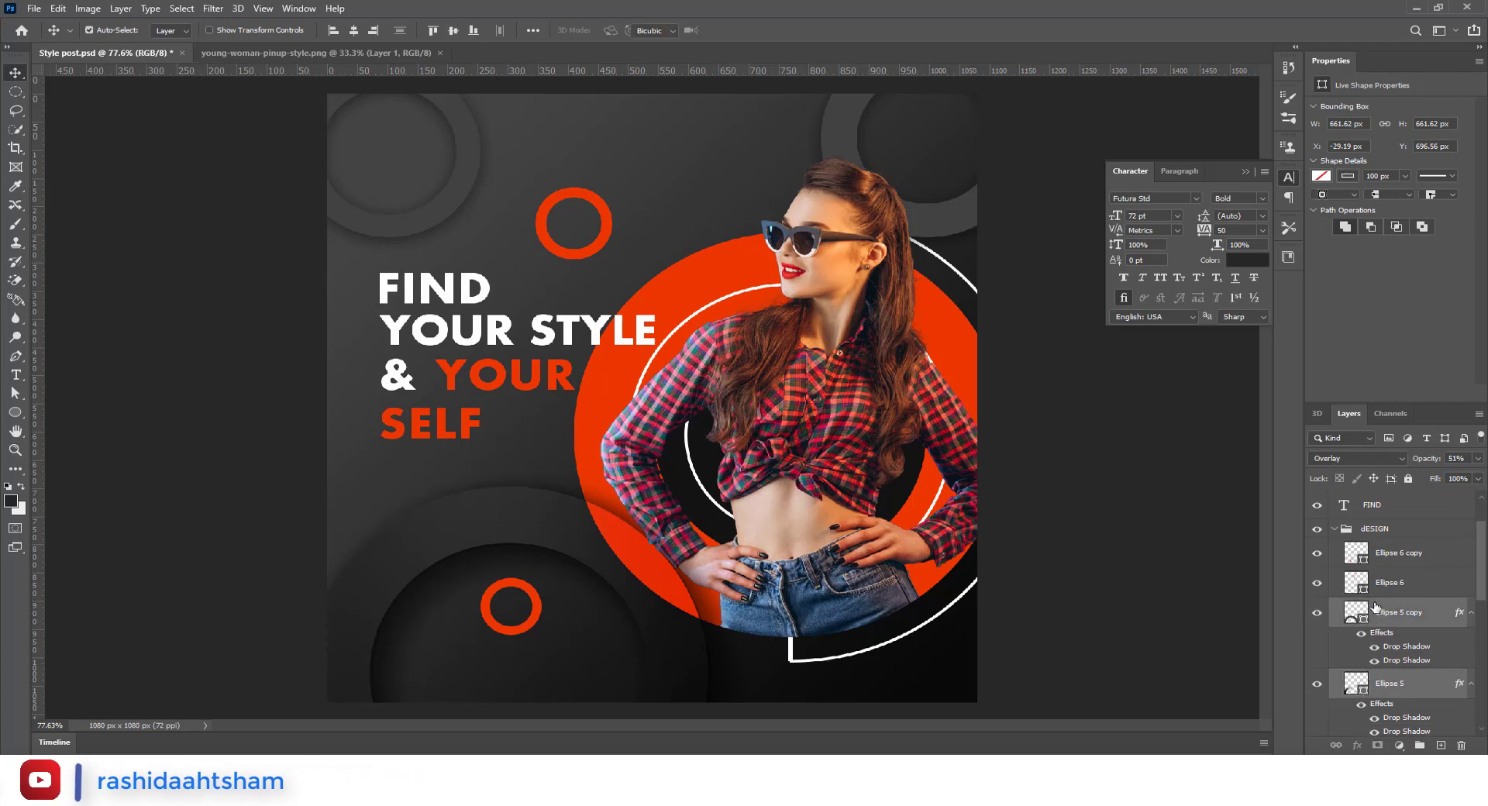
key("ctrl+t")
left_click_drag(310, 484, 340, 542)
scroll(503, 564, "down", 4)
key("alt+space")
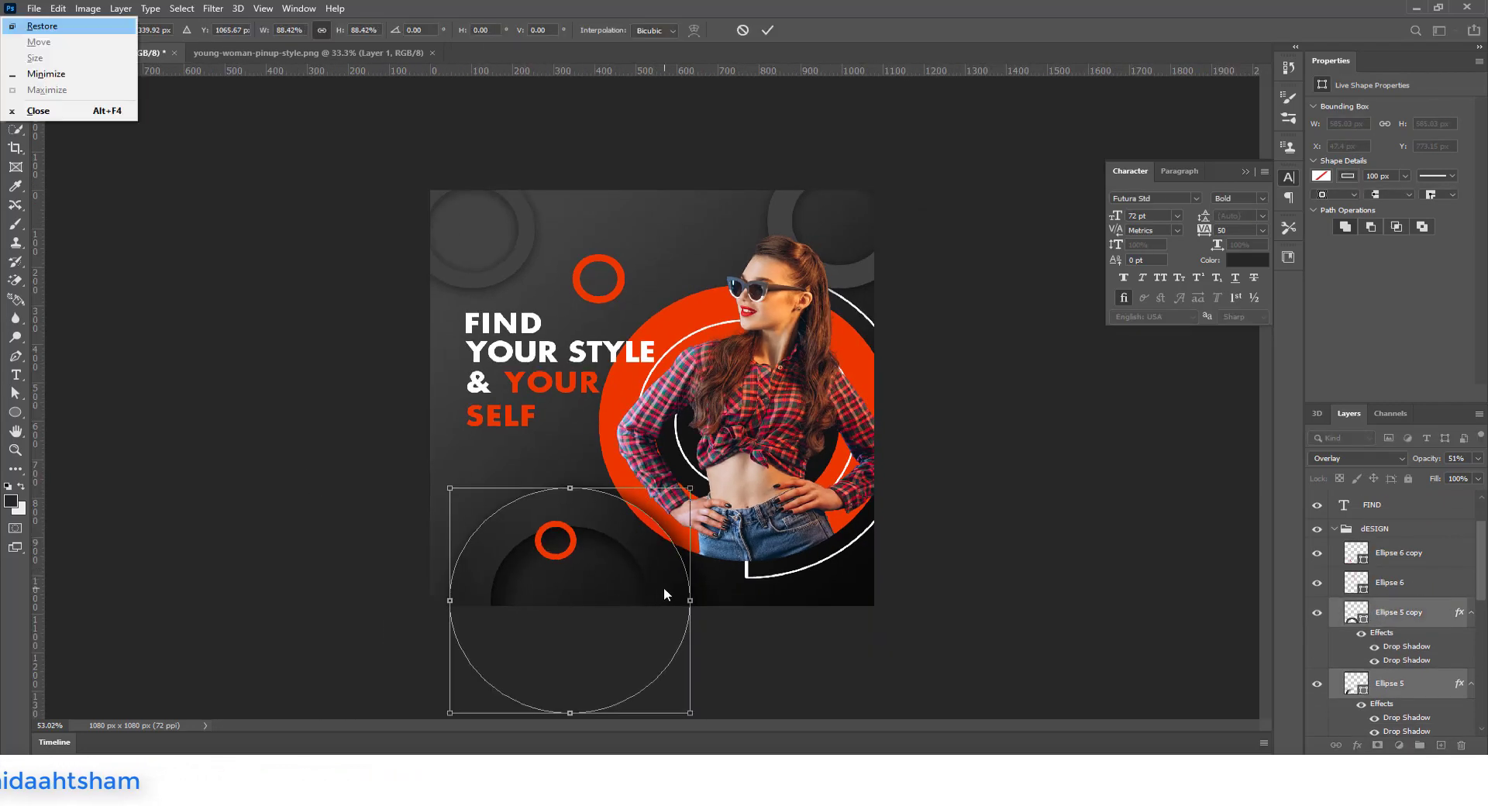
left_click_drag(659, 567, 621, 569)
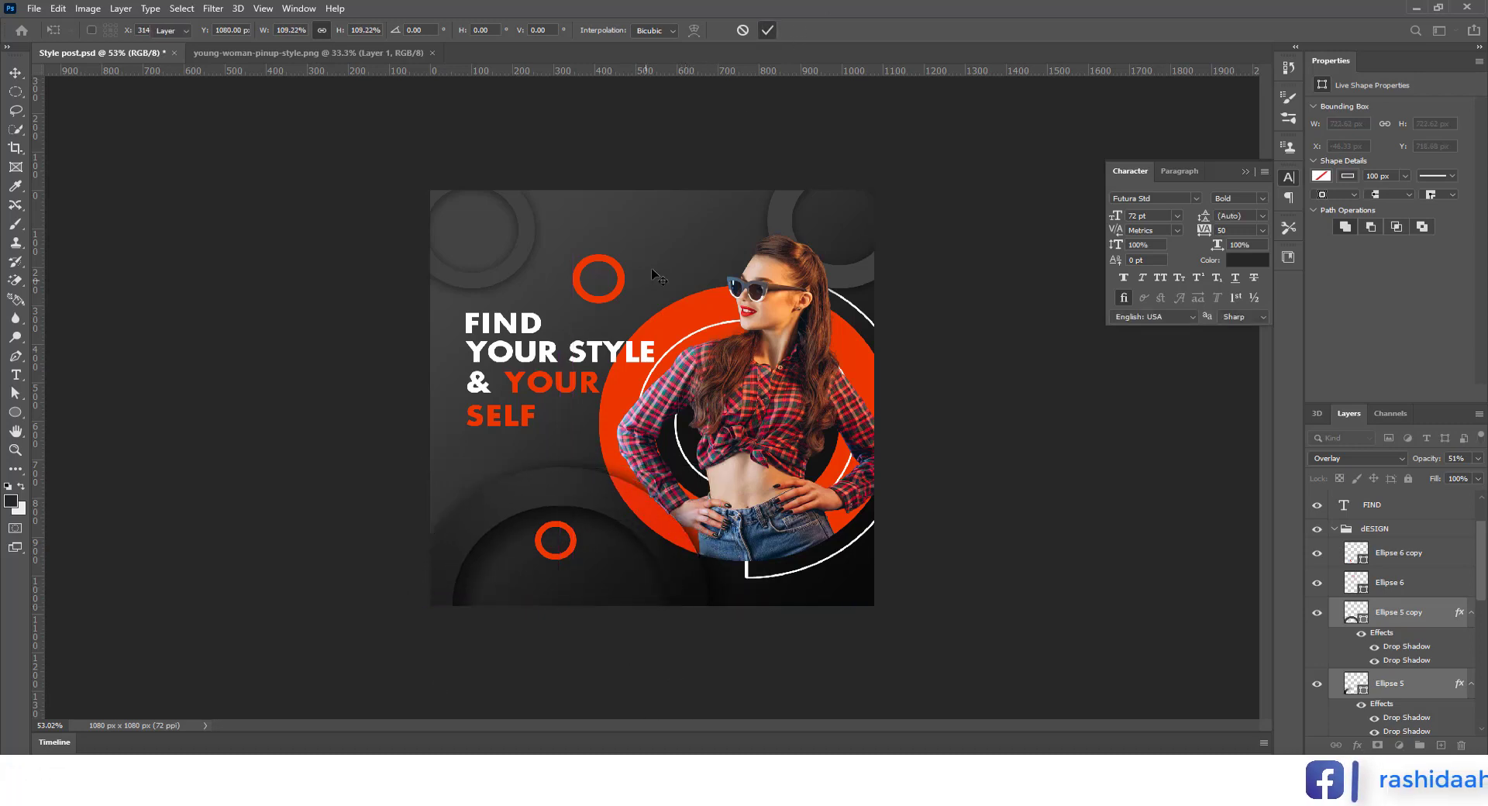
key("Return")
scroll(651, 397, "up", 2)
Examine the dESIGN group's layers by toggling individual shapes off and on to identify each one
left_click(1379, 554)
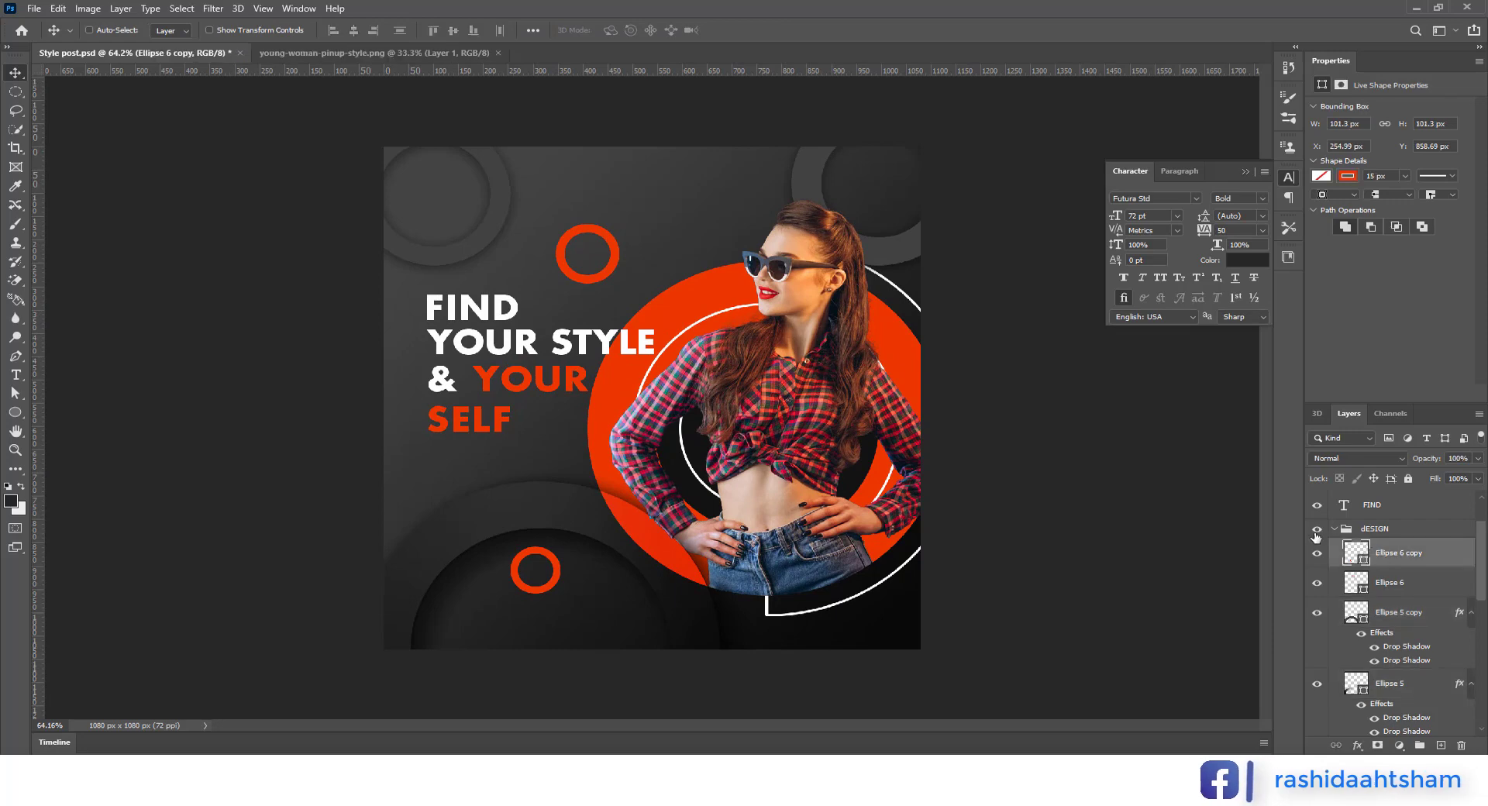
scroll(1367, 644, "down", 5)
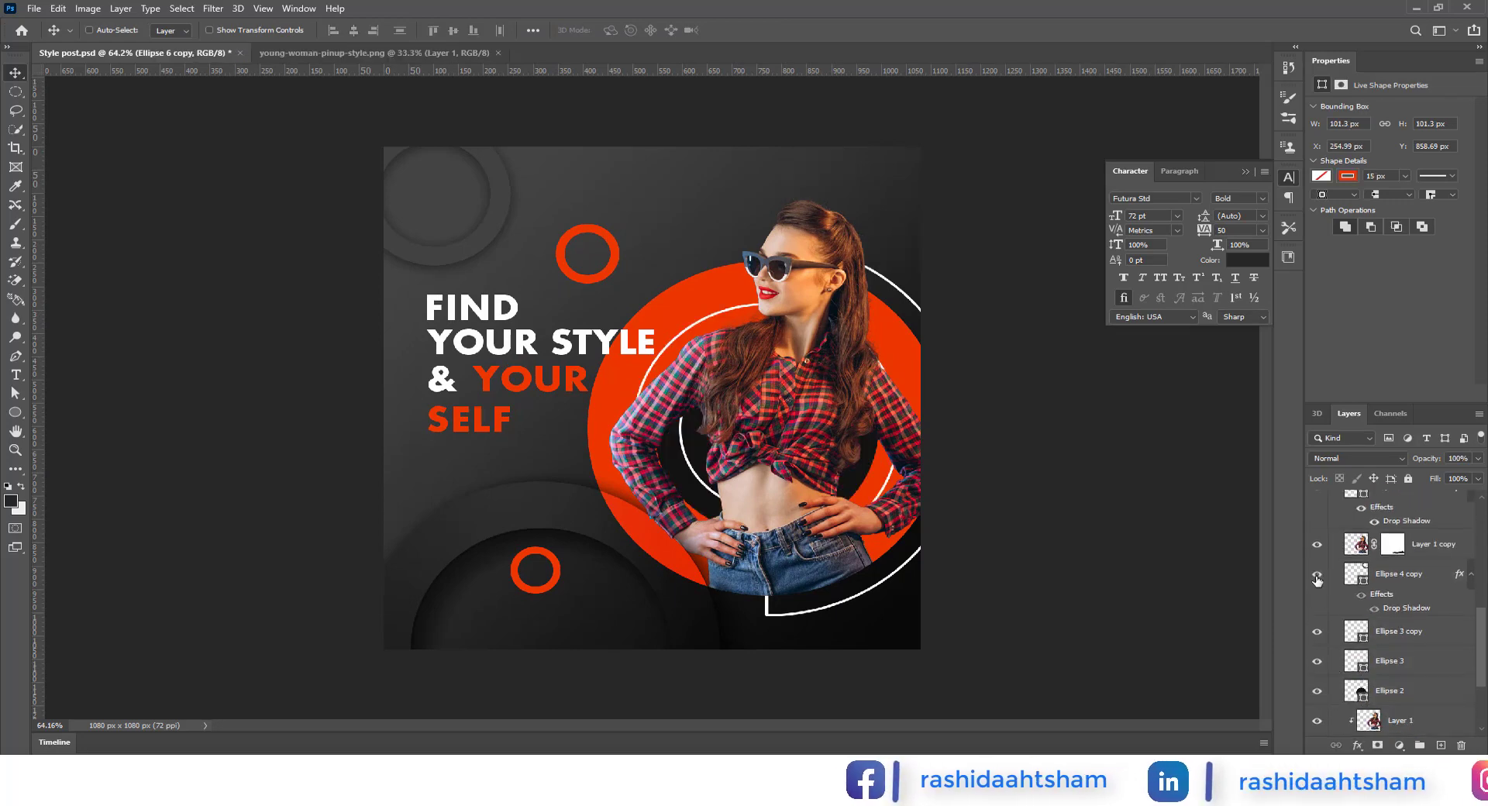
scroll(1327, 647, "down", 1)
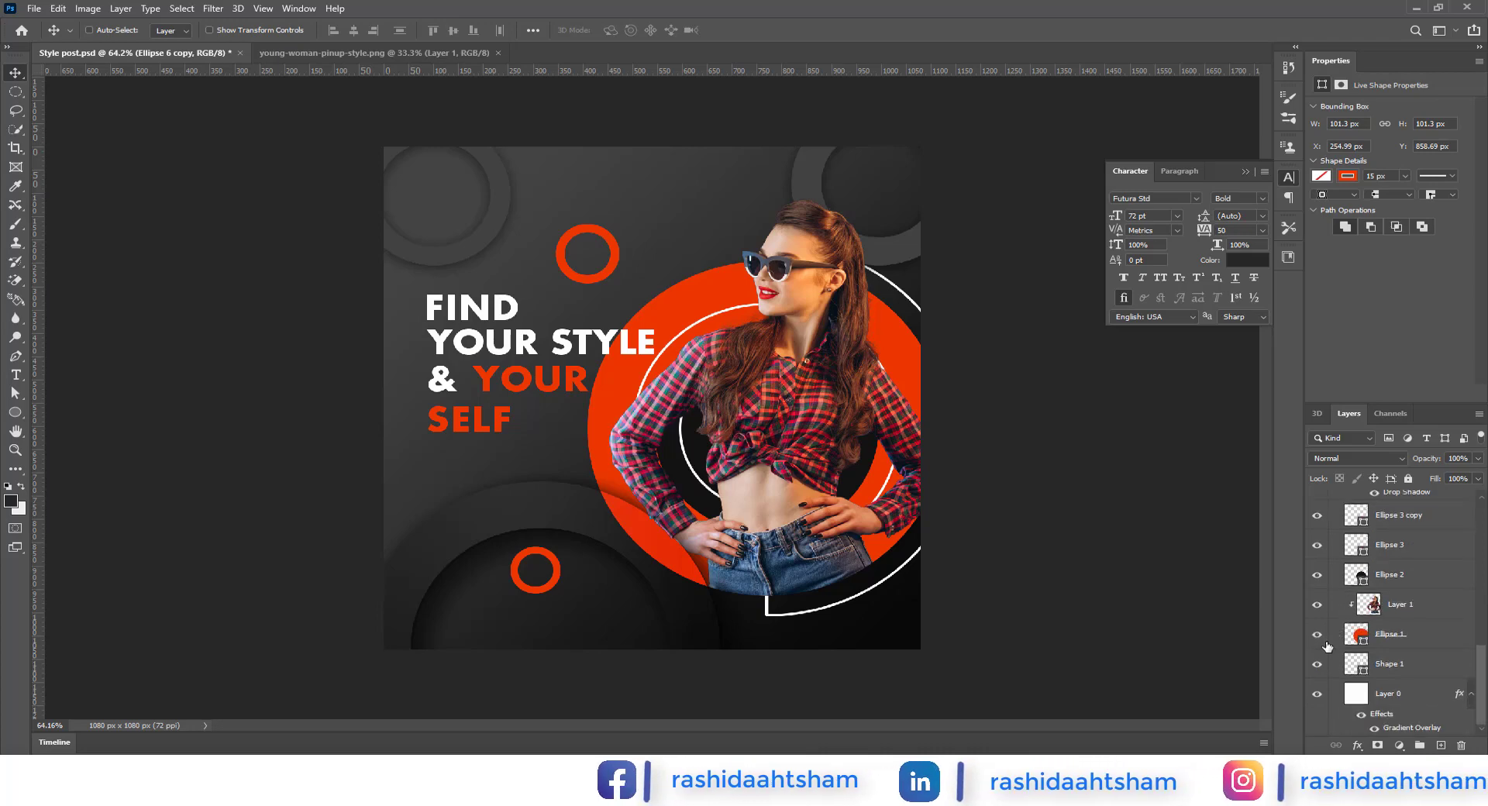
left_click(1316, 605)
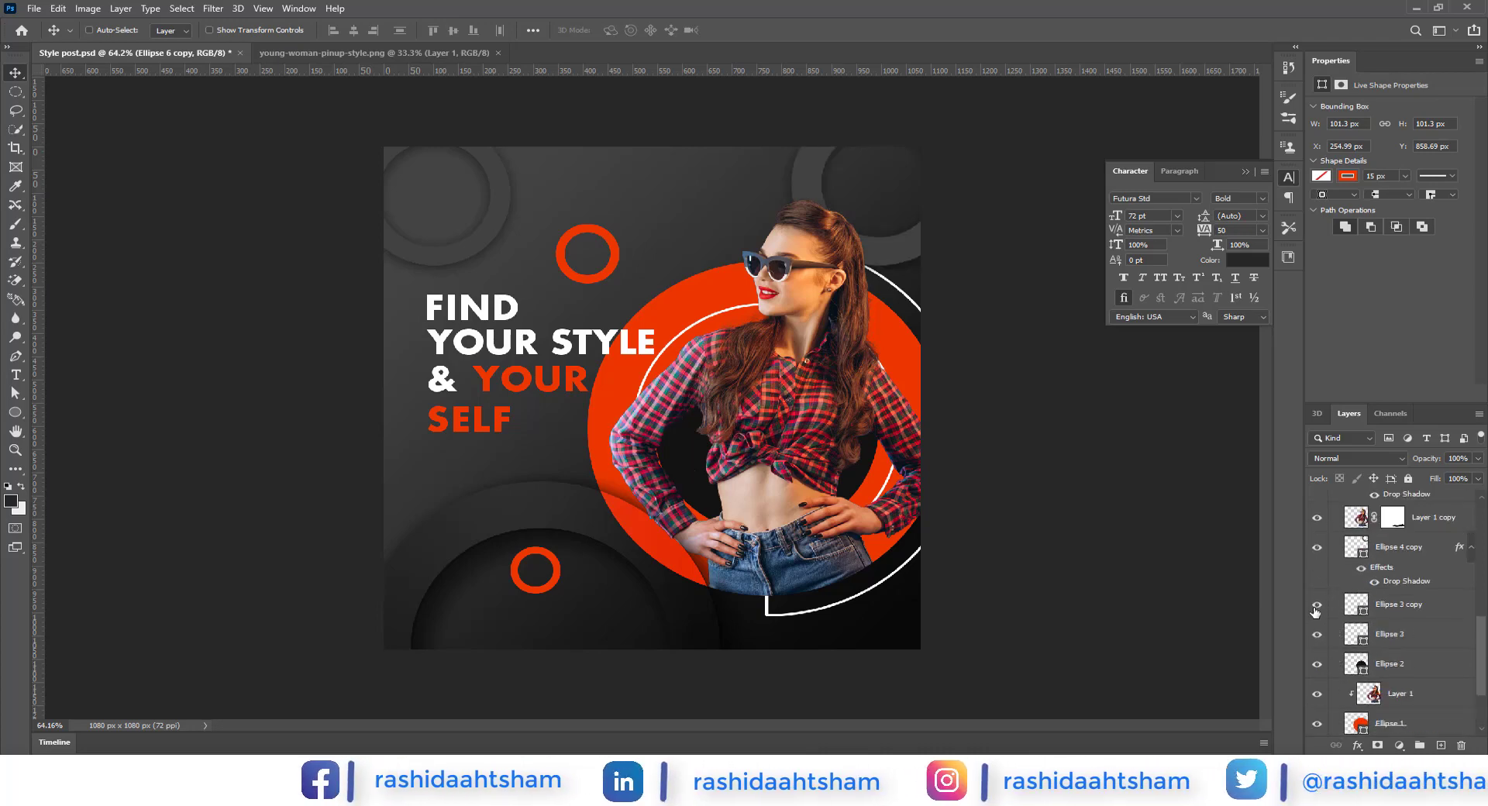
left_click(1315, 608)
left_click(1316, 638)
left_click(1315, 638)
scroll(1320, 605, "up", 2)
left_click(1322, 524)
left_click(1320, 523)
Scale the grey Ellipse 4 ring in the canvas's upper-left corner to about 94% and move it slightly down and right
left_click(1358, 523)
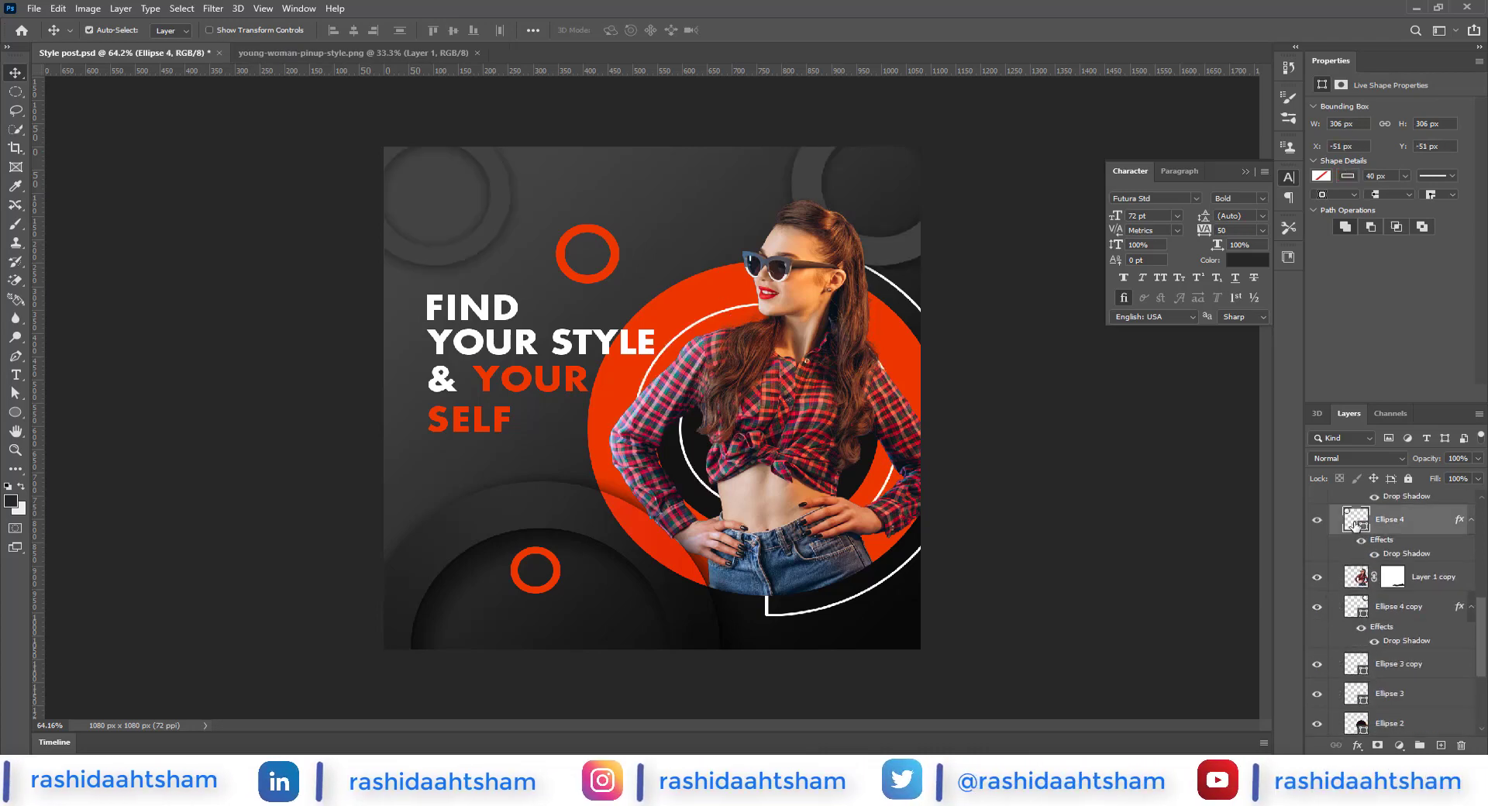
key("ctrl+t")
left_click_drag(510, 265, 500, 254)
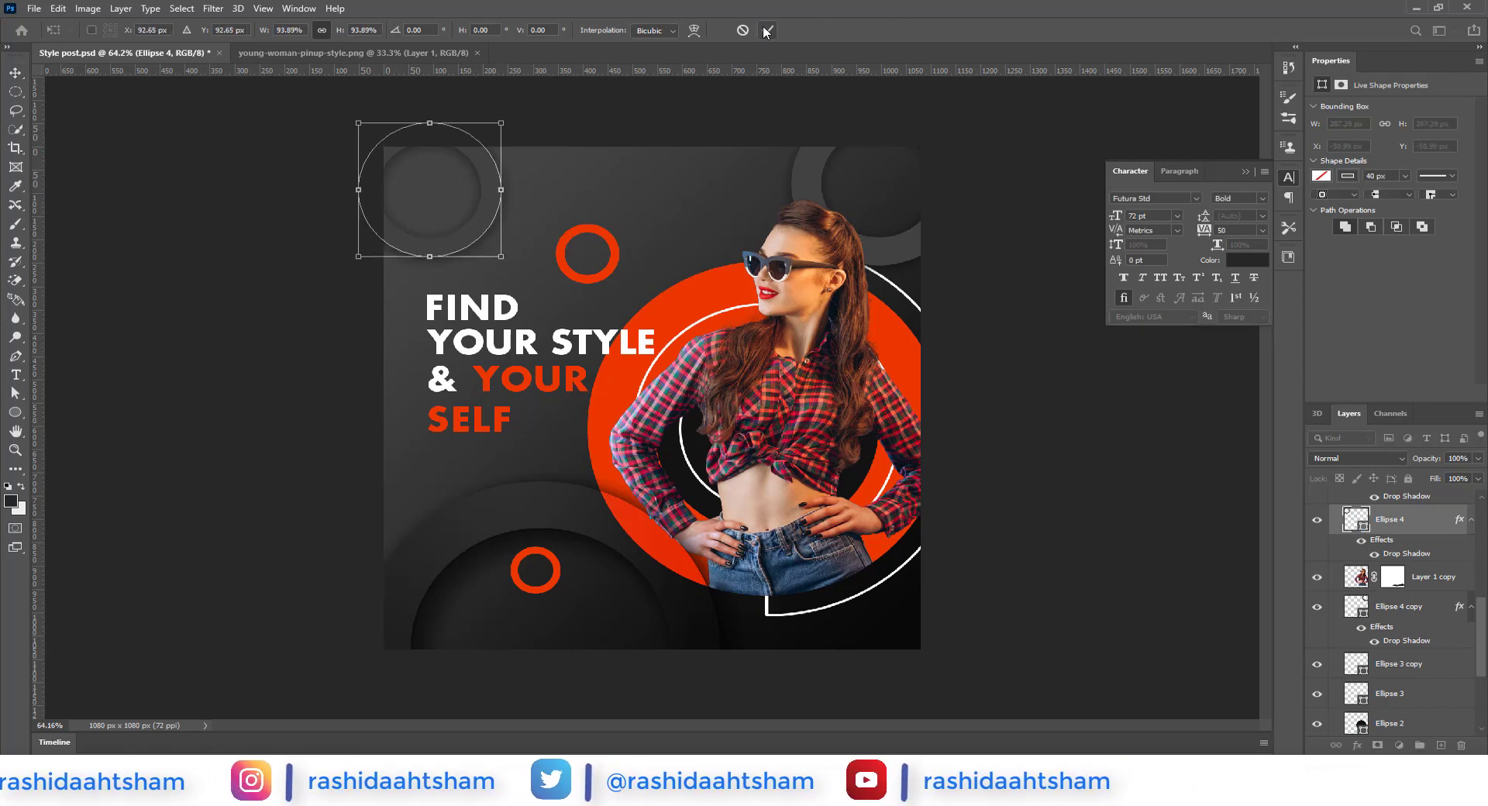
key("Return")
left_click_drag(439, 209, 452, 228)
Move the three headline text layers together to about X 64 px, Y 307 px and group them as Text
scroll(1373, 570, "up", 5)
left_click(1374, 569)
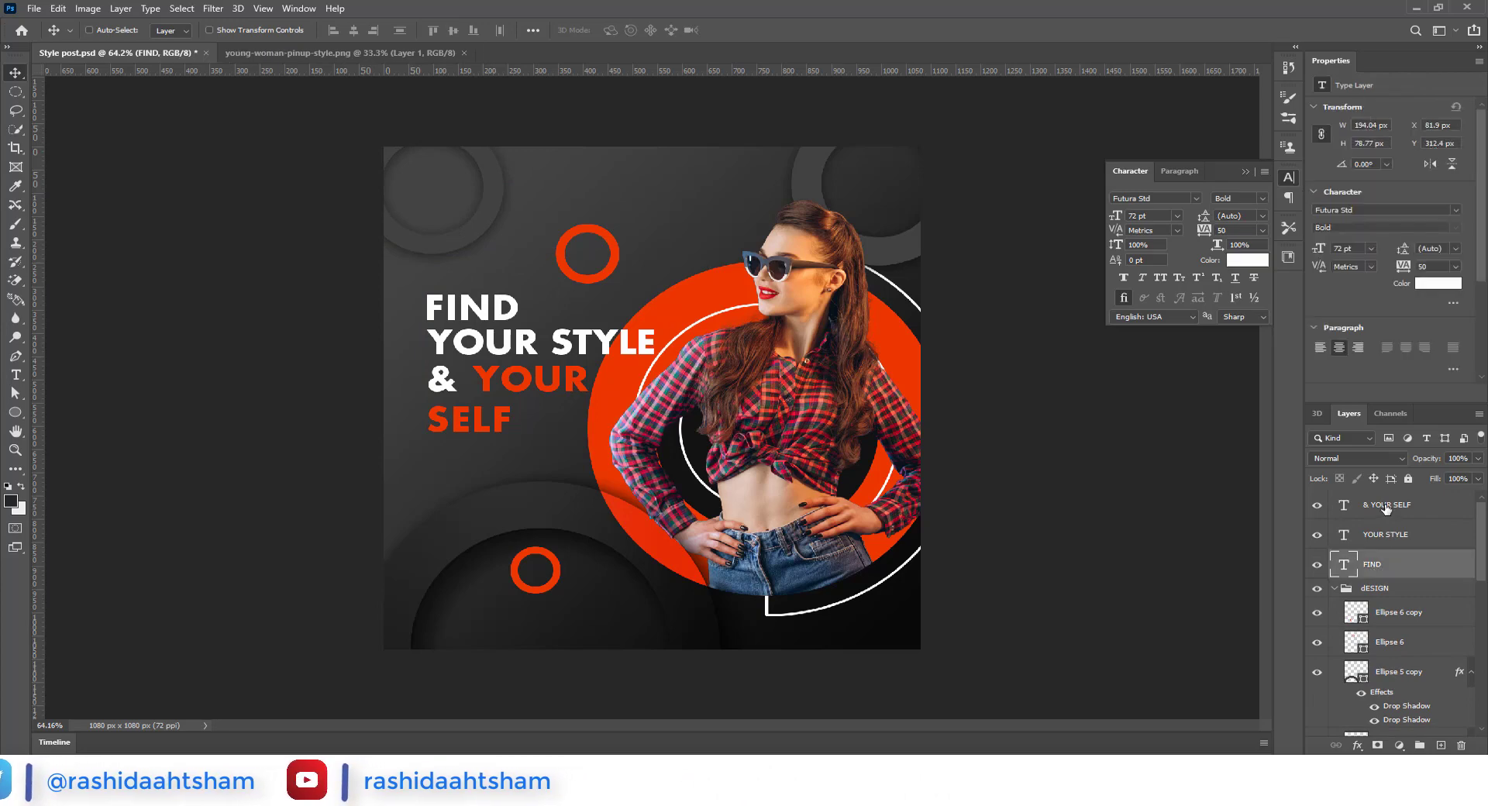
left_click(1388, 504, "shift")
left_click_drag(544, 380, 533, 380)
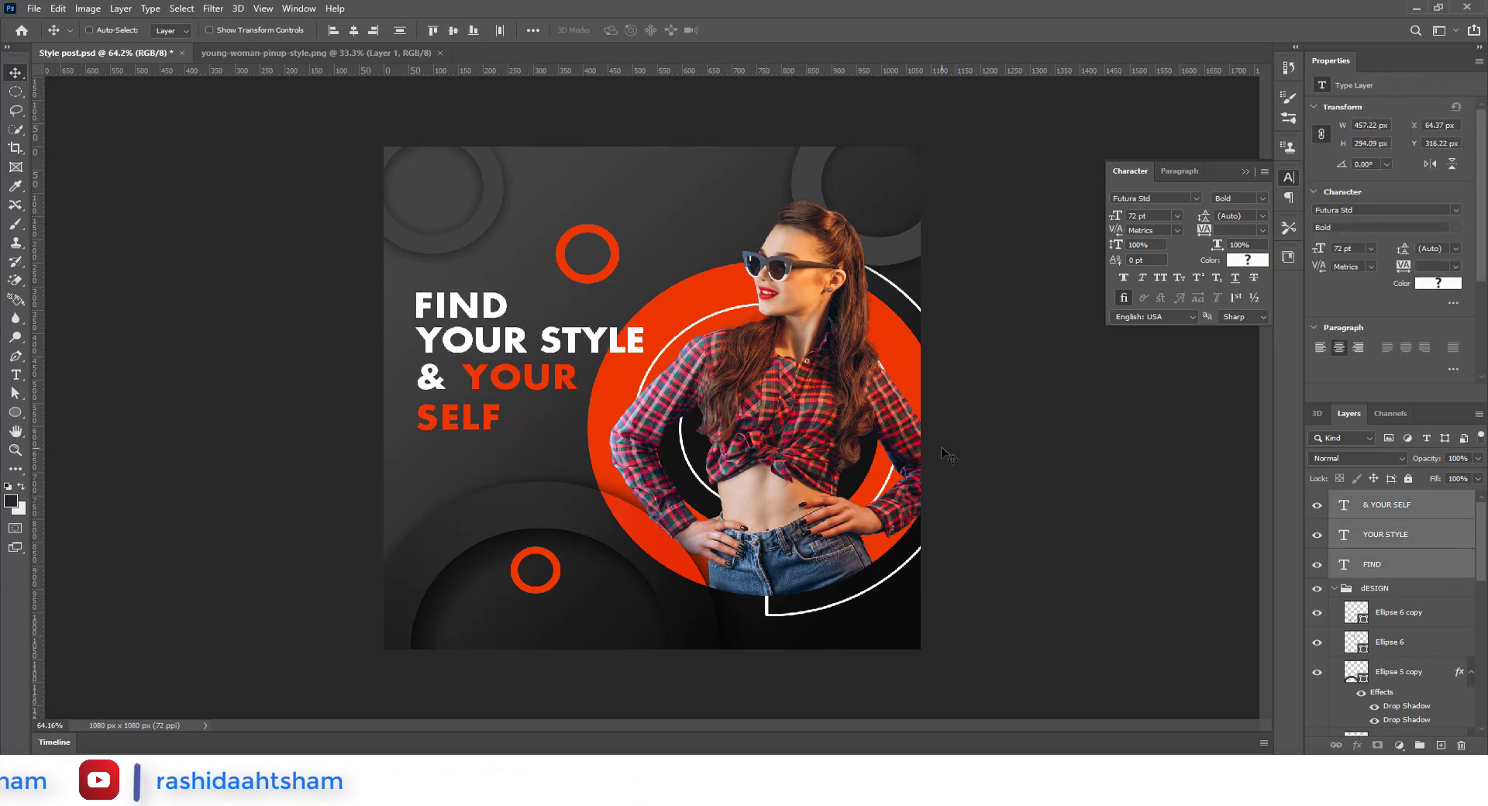
key("Up")
key("Up")
key("Up")
key("Up")
key("Up")
key("Up")
key("Up")
key("Up")
key("Up")
key("Up")
key("Up")
key("Up")
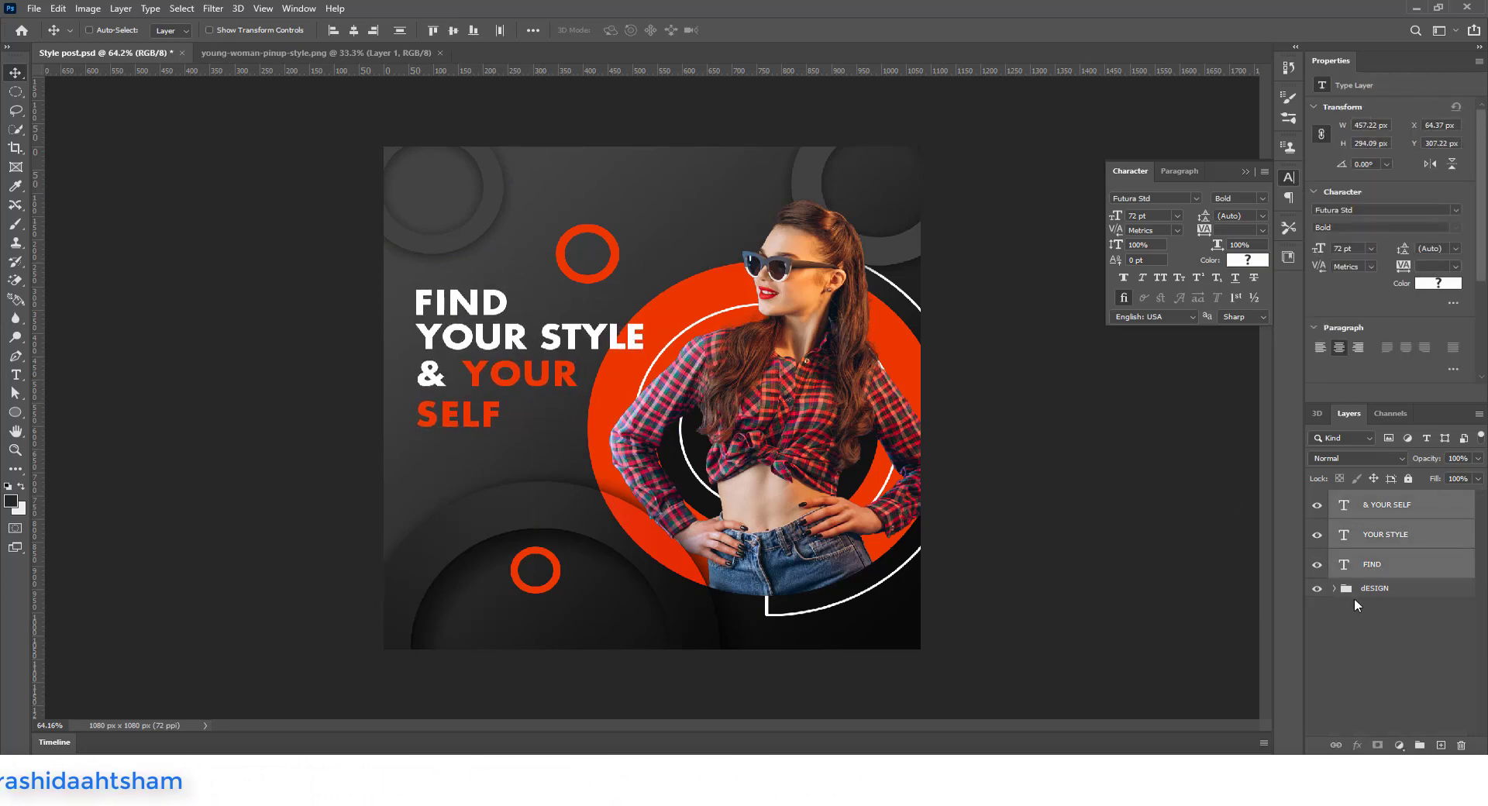
key("ctrl+g")
double_click(1374, 499)
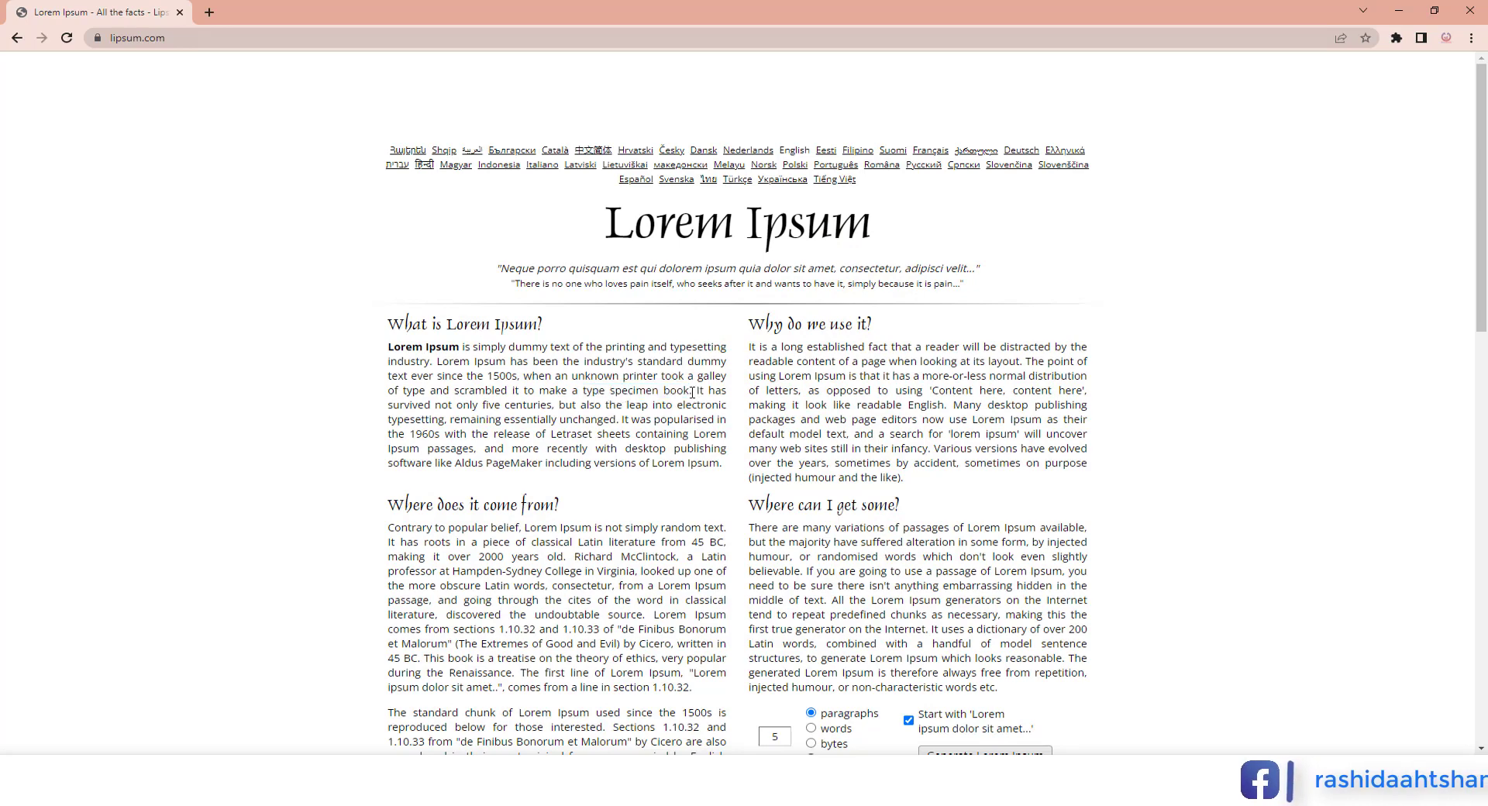
Copy the first two sentences of the "What is Lorem Ipsum?" paragraph from lipsum.com and paste them as new text below the headline
left_click_drag(692, 393, 392, 349)
key("ctrl+c")
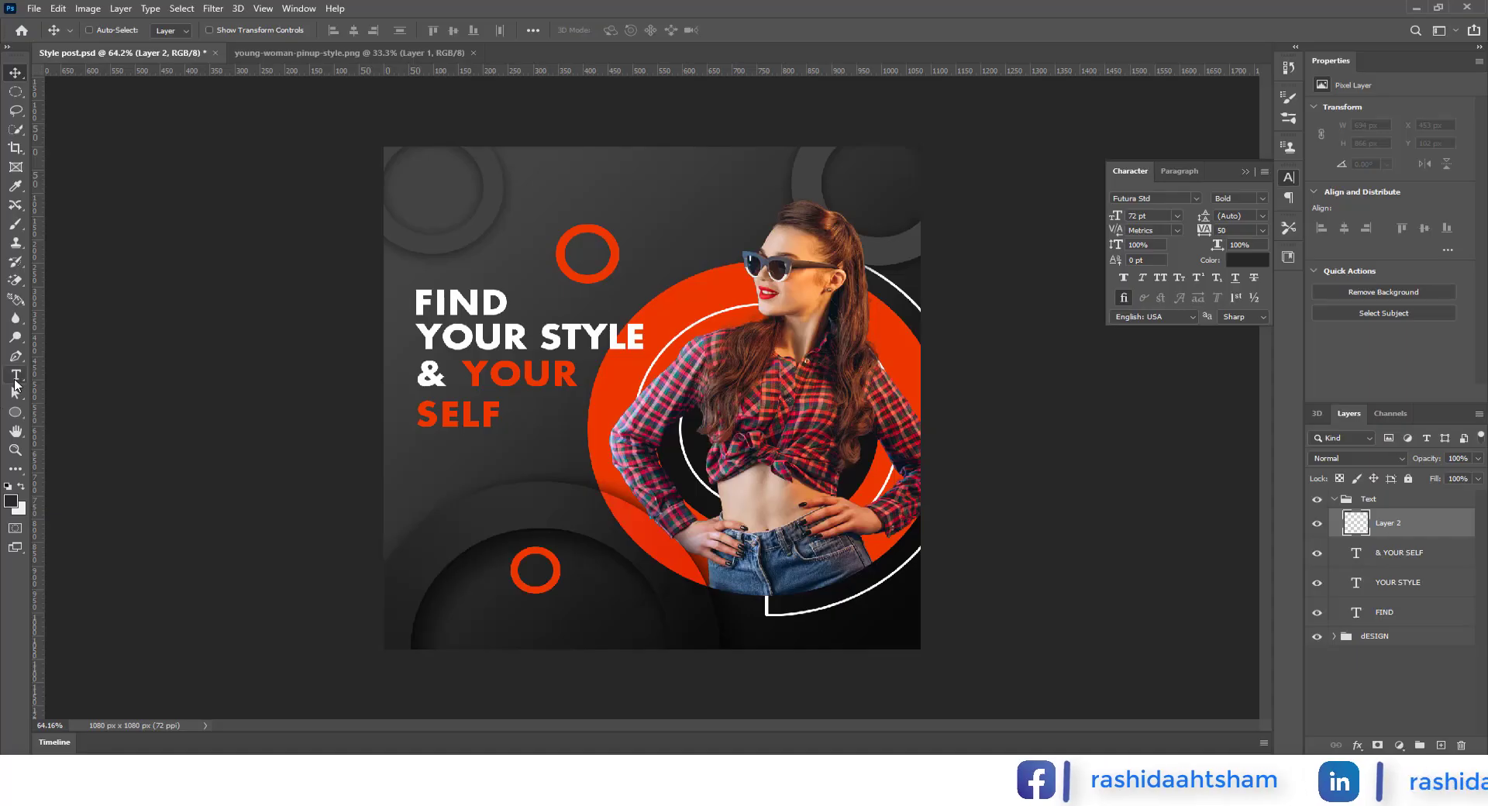
left_click(16, 380)
left_click(427, 473)
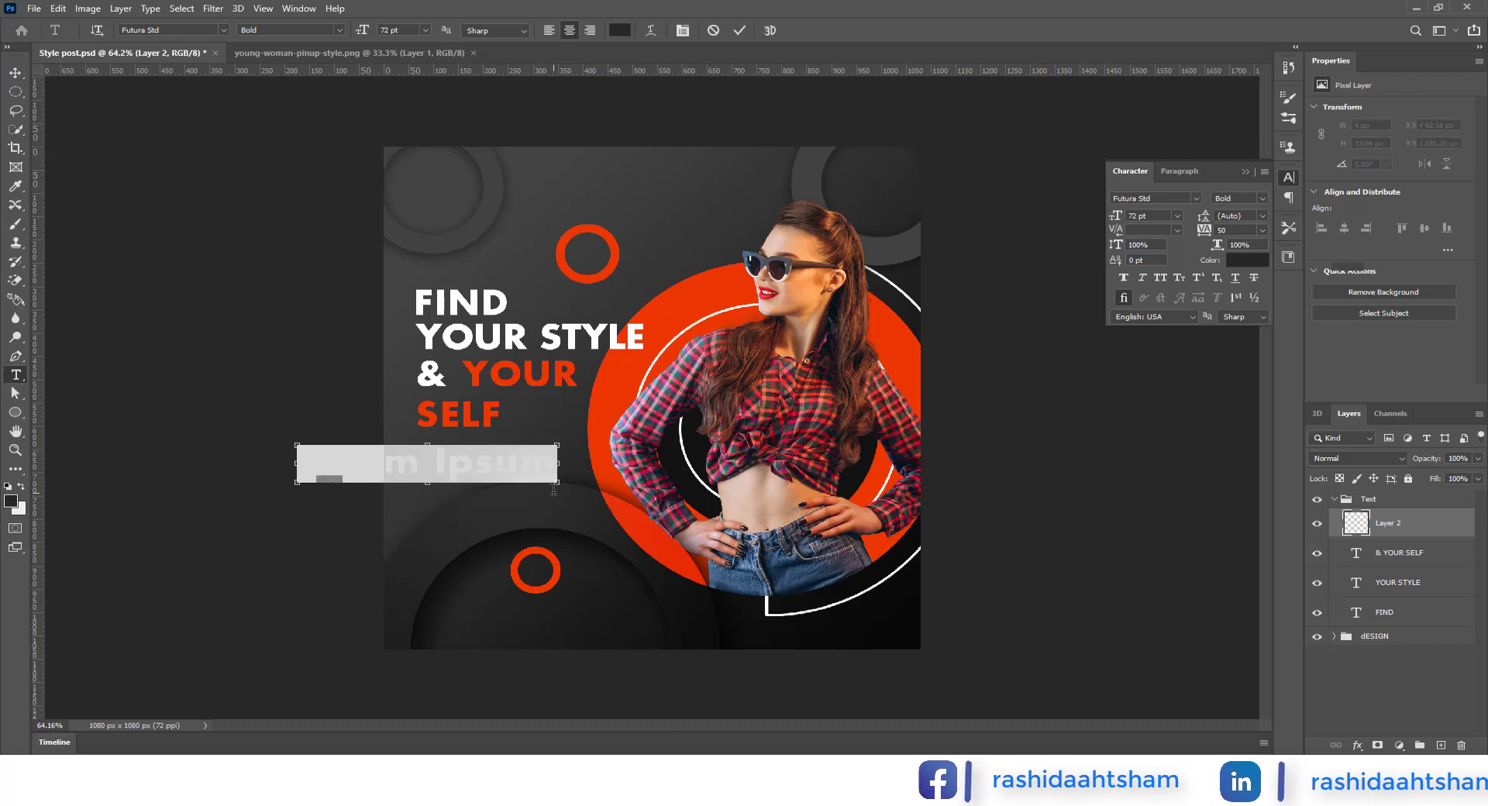
key("ctrl+v")
Format the pasted Lorem Ipsum text as white Montserrat Regular at 9 pt
key("ctrl+a")
left_click(425, 30)
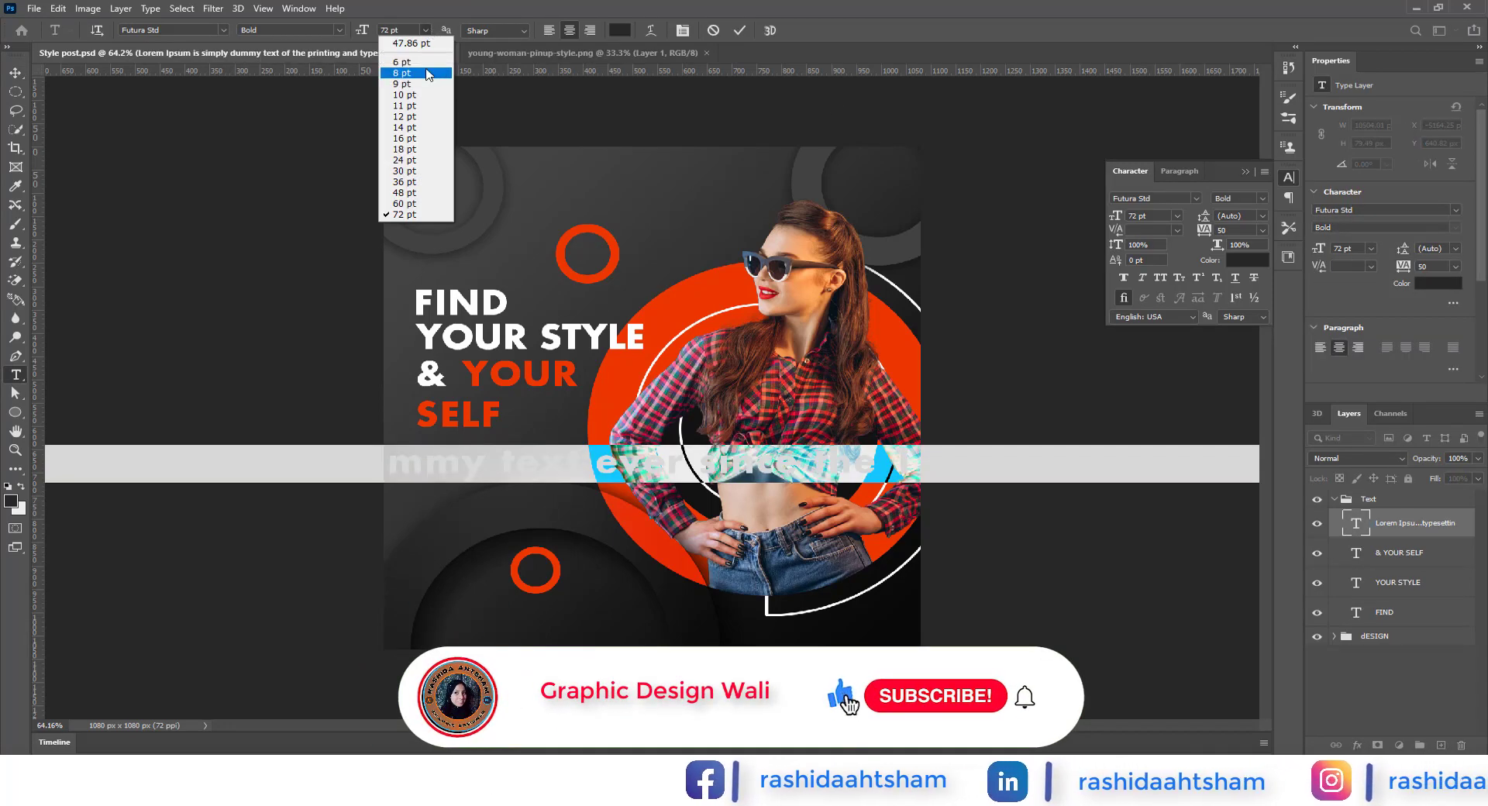
left_click(403, 62)
left_click(192, 31)
type("mon")
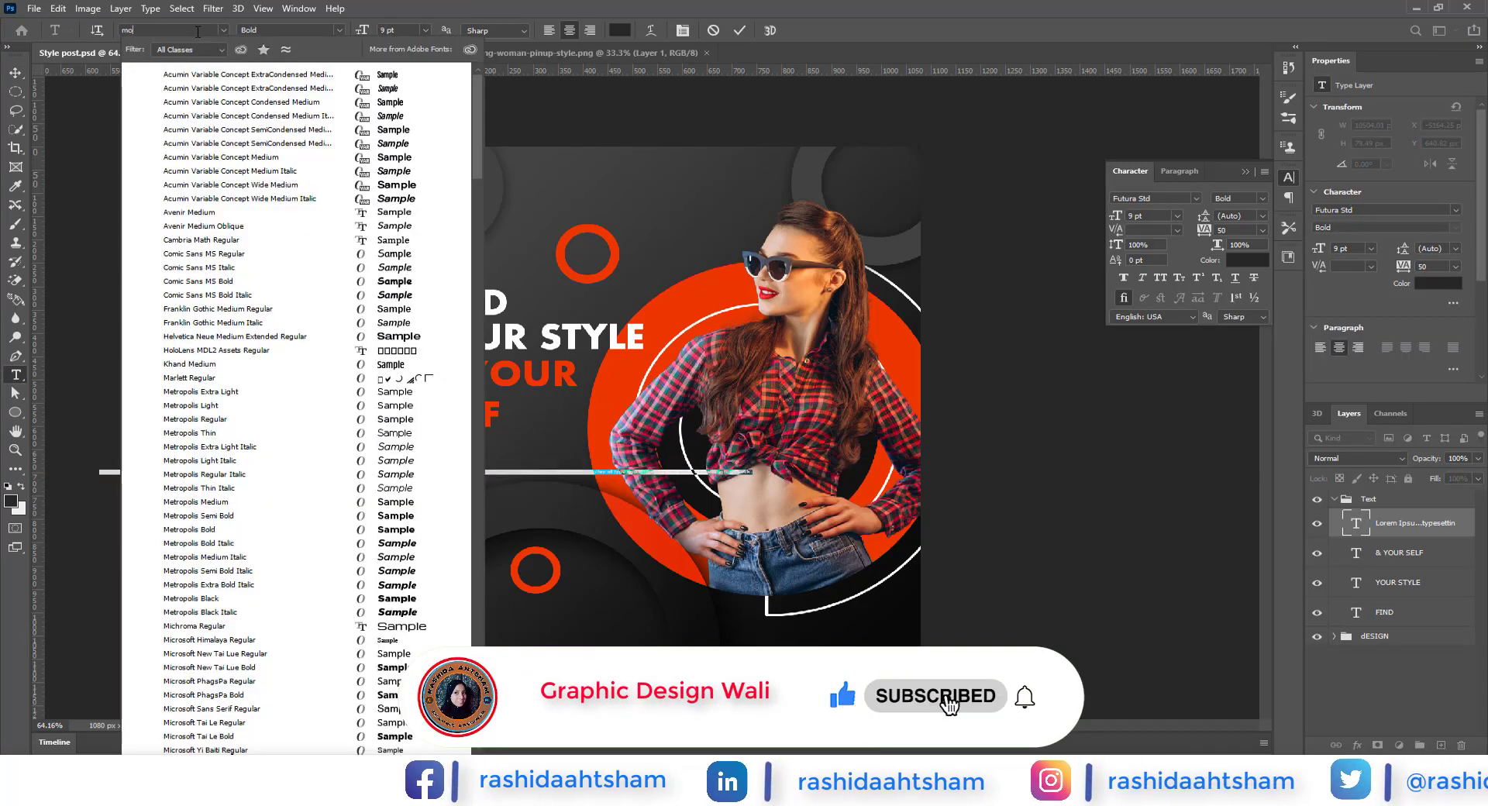
left_click(223, 164)
left_click(621, 31)
left_click_drag(411, 509, 393, 483)
left_click(739, 487)
left_click(738, 32)
Move the Lorem Ipsum line so it starts just under the word SELF, at about X 68 px, Y 643 px
key("v")
scroll(536, 506, "up", 4)
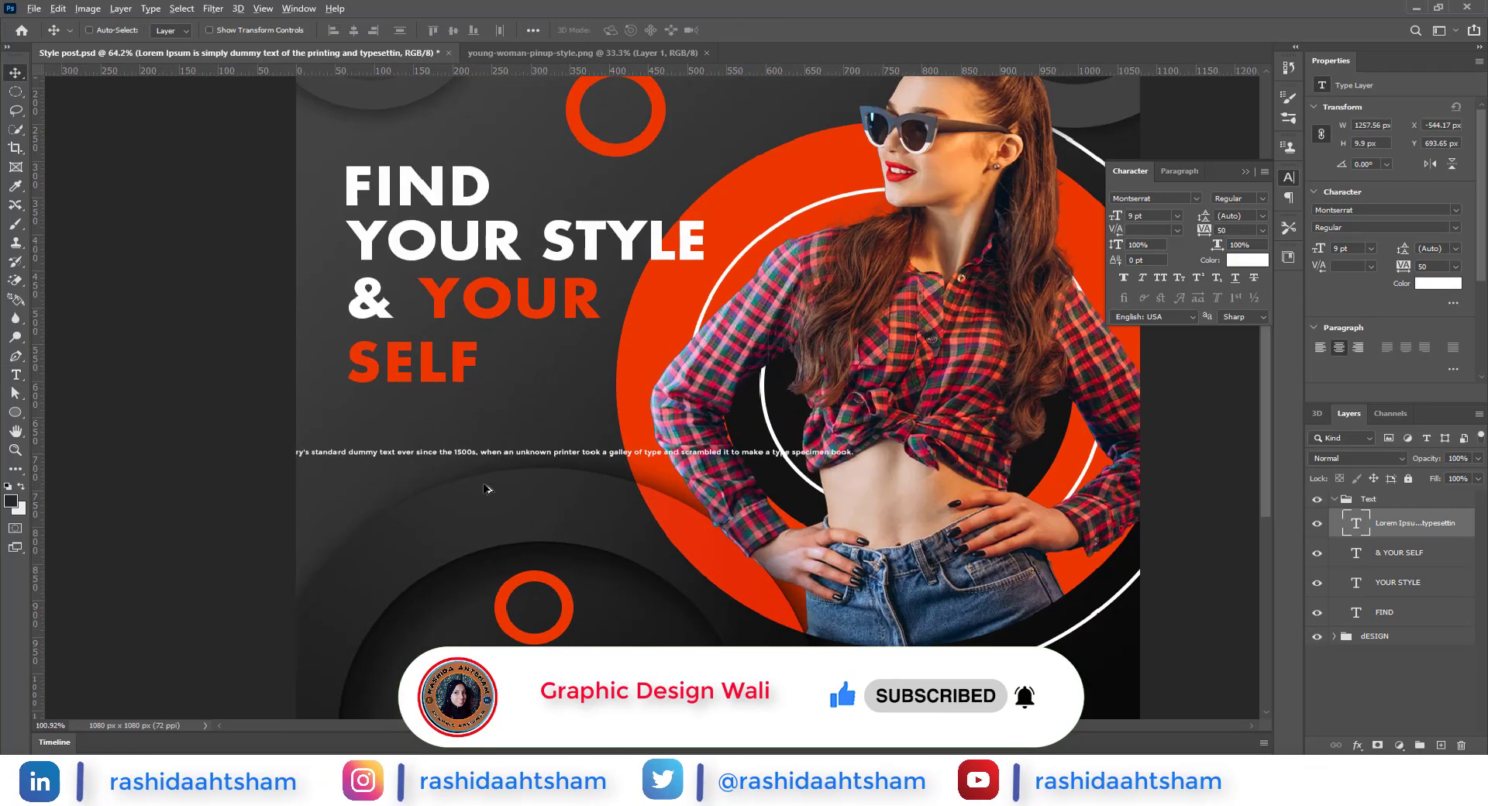
left_click_drag(488, 458, 830, 419)
left_click_drag(580, 426, 717, 426)
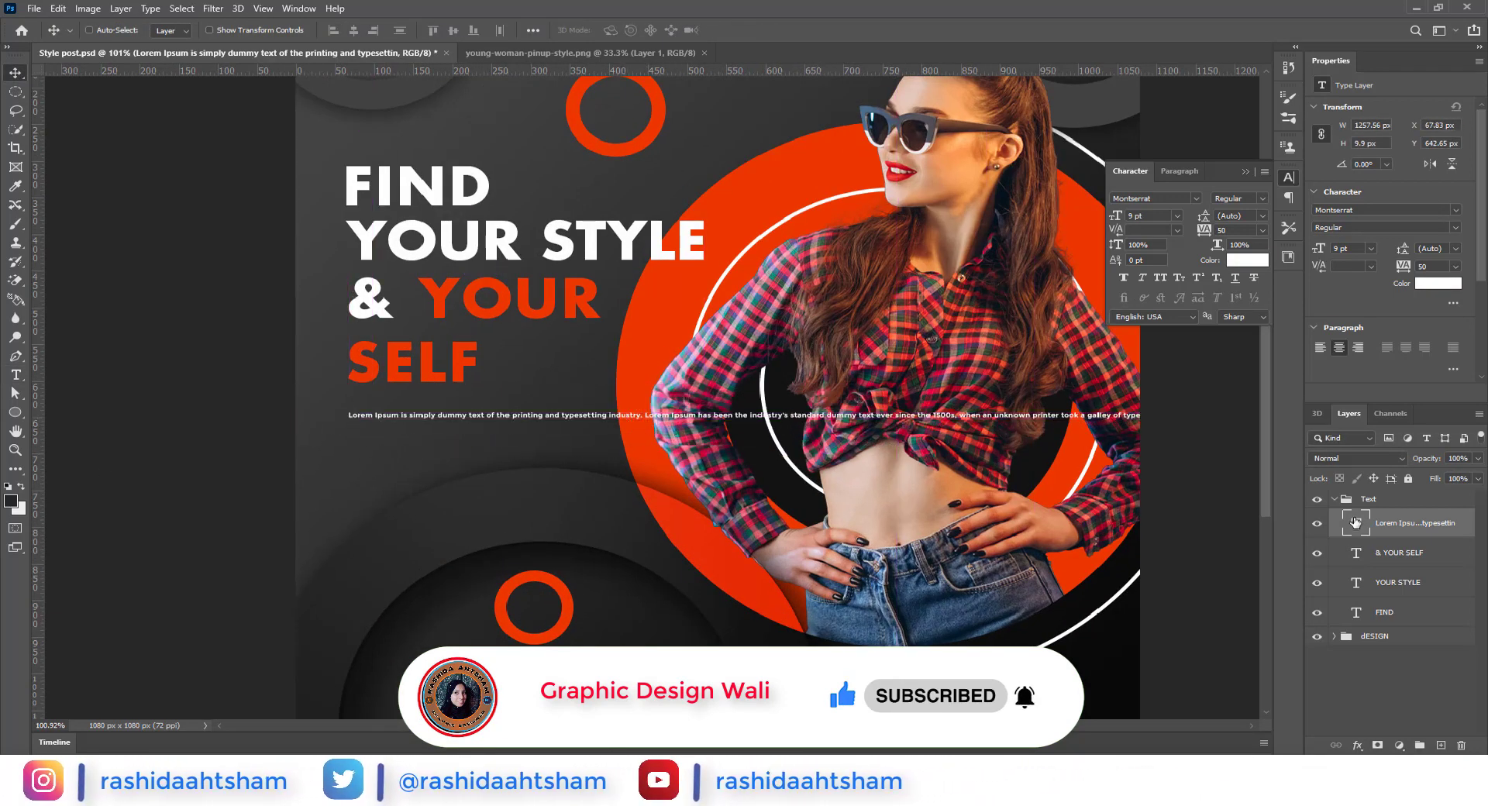
Break the Lorem Ipsum text after "typesetting" and left-align it
double_click(1356, 524)
left_click(610, 415)
key("Return")
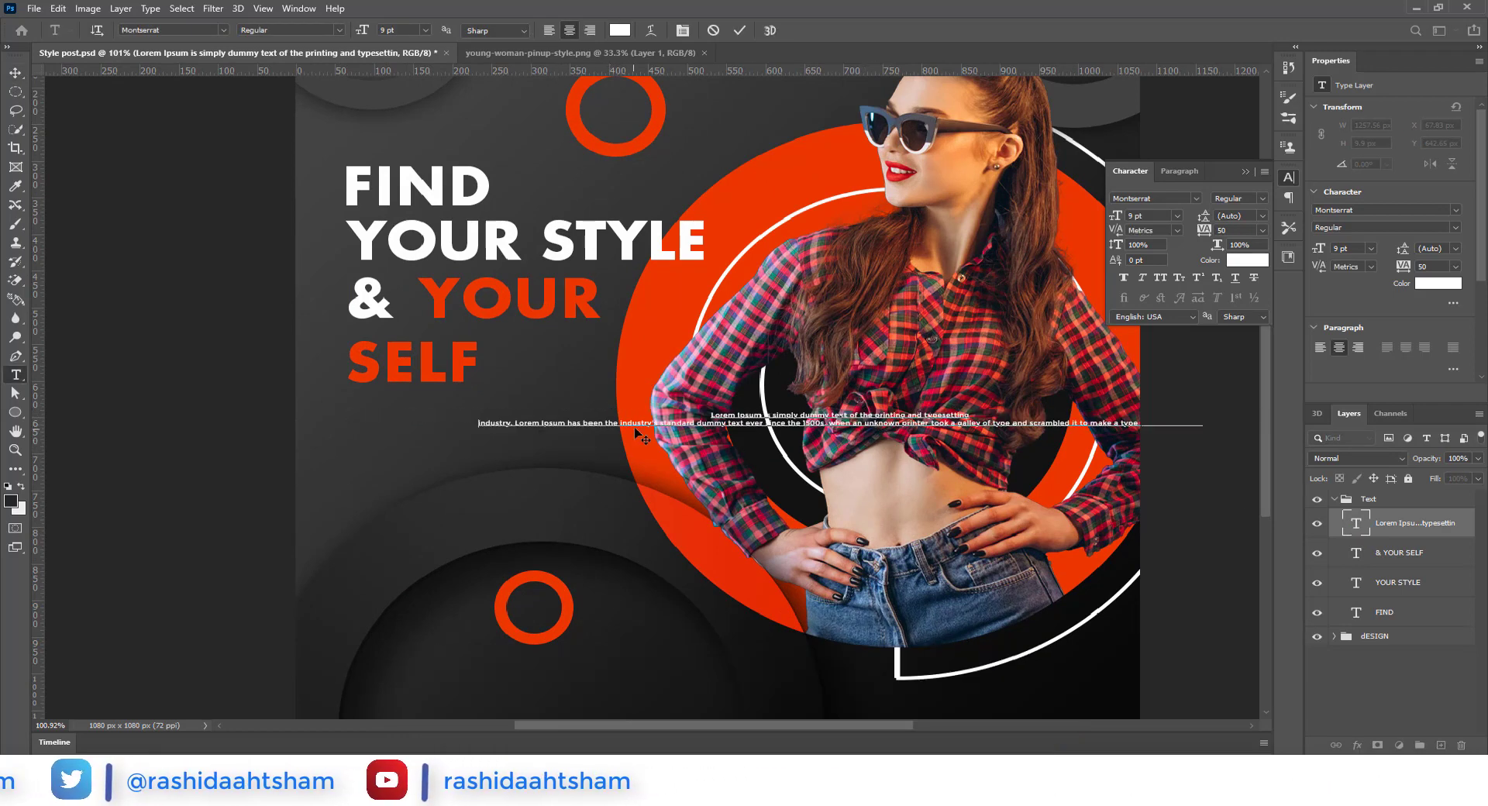
key("ctrl+a")
left_click(549, 30)
left_click(740, 31)
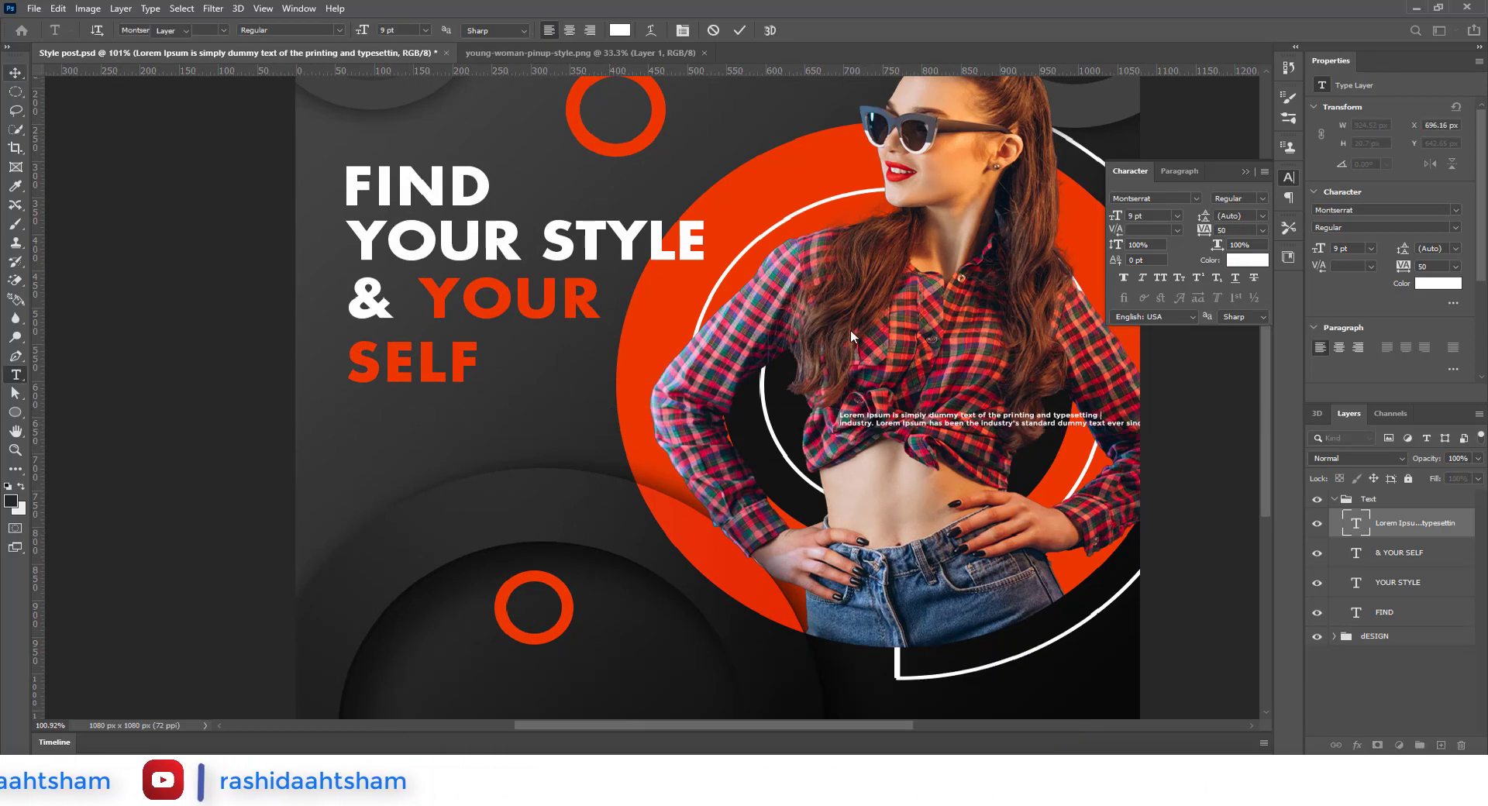
Wrap the Lorem Ipsum text into four lines and place it under SELF at about X 67 px, Y 654 px
key("v")
left_click_drag(782, 409, 455, 417)
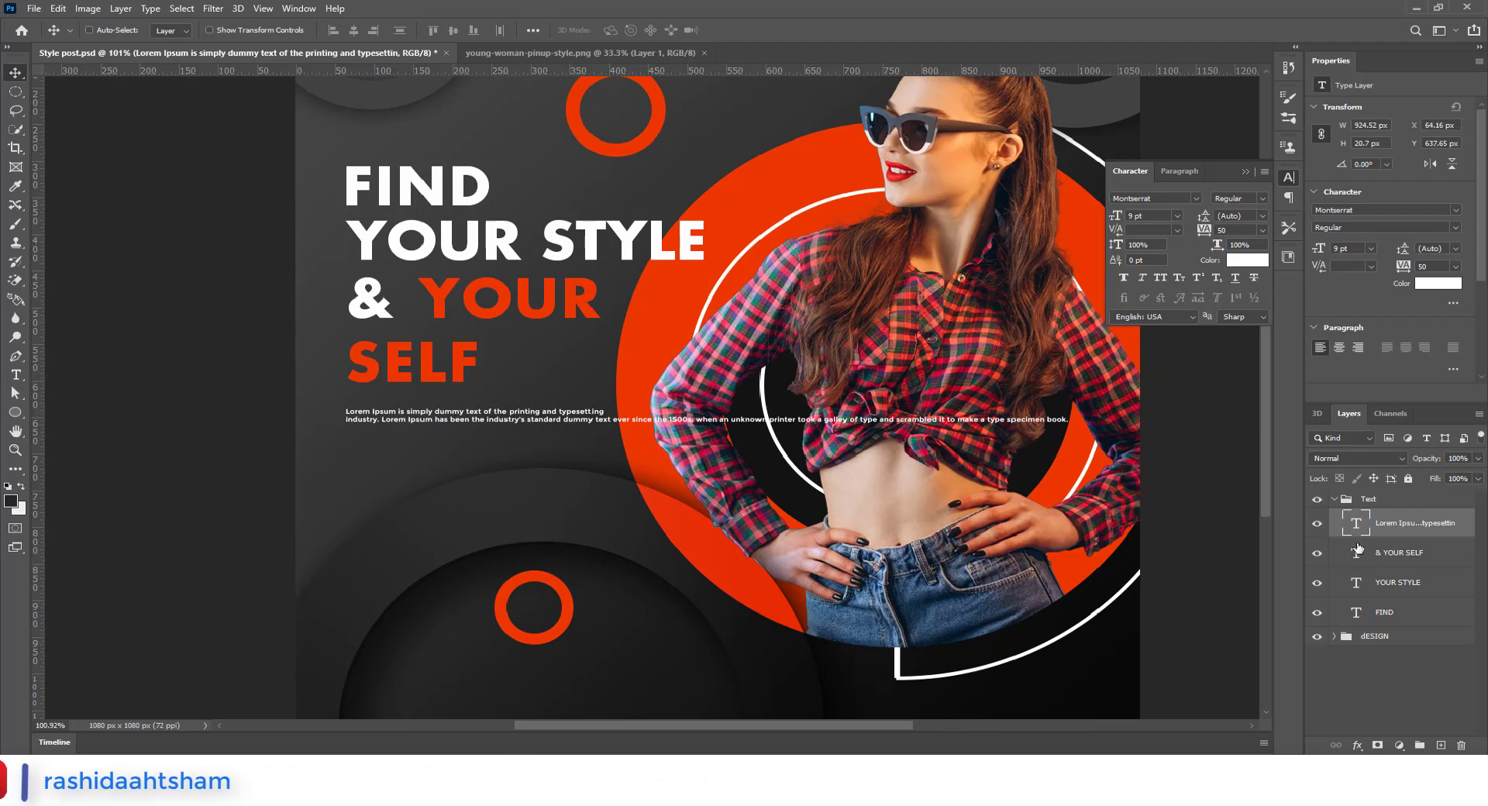
left_click_drag(693, 420, 614, 421)
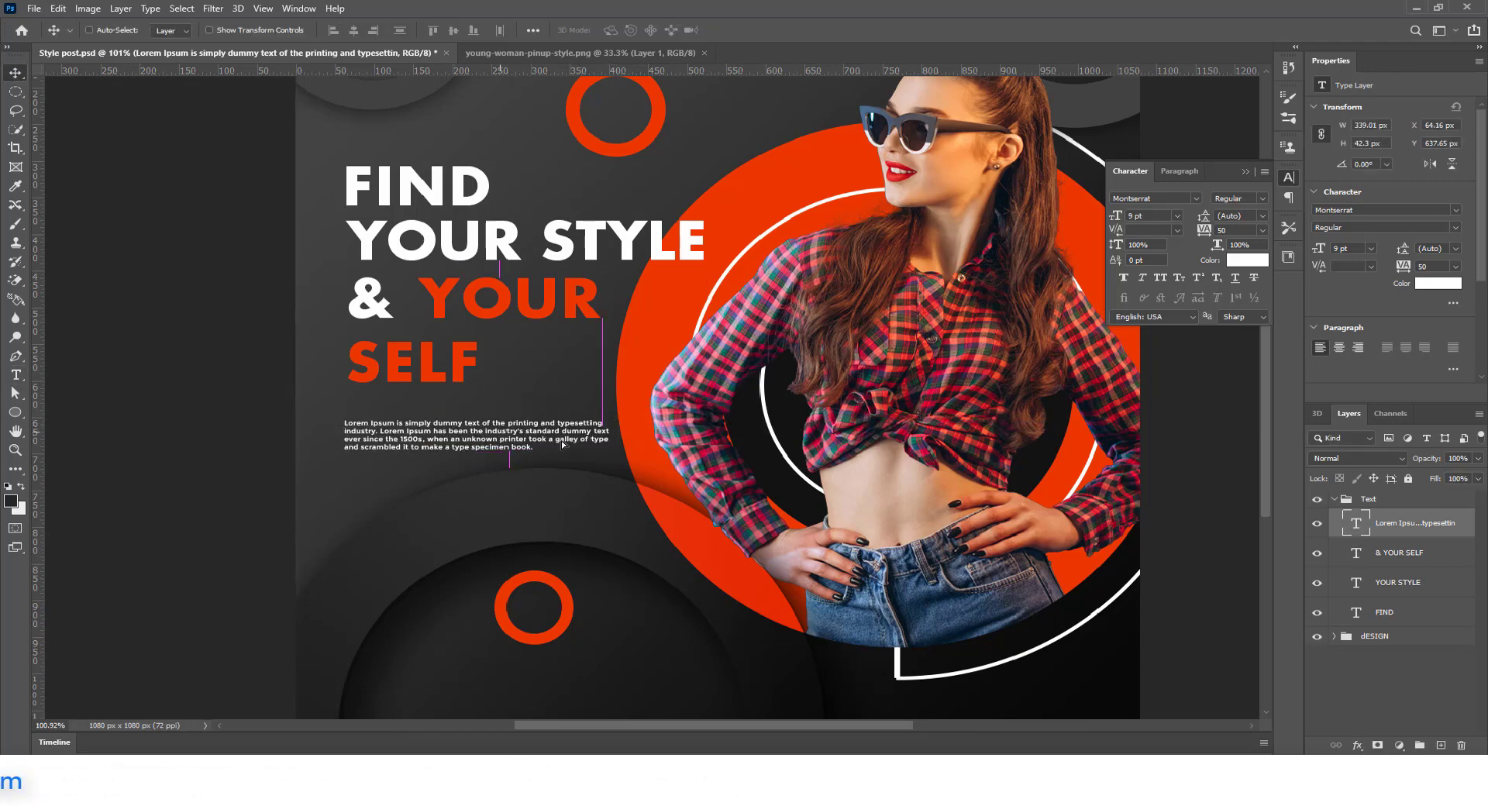
scroll(567, 441, "down", 4)
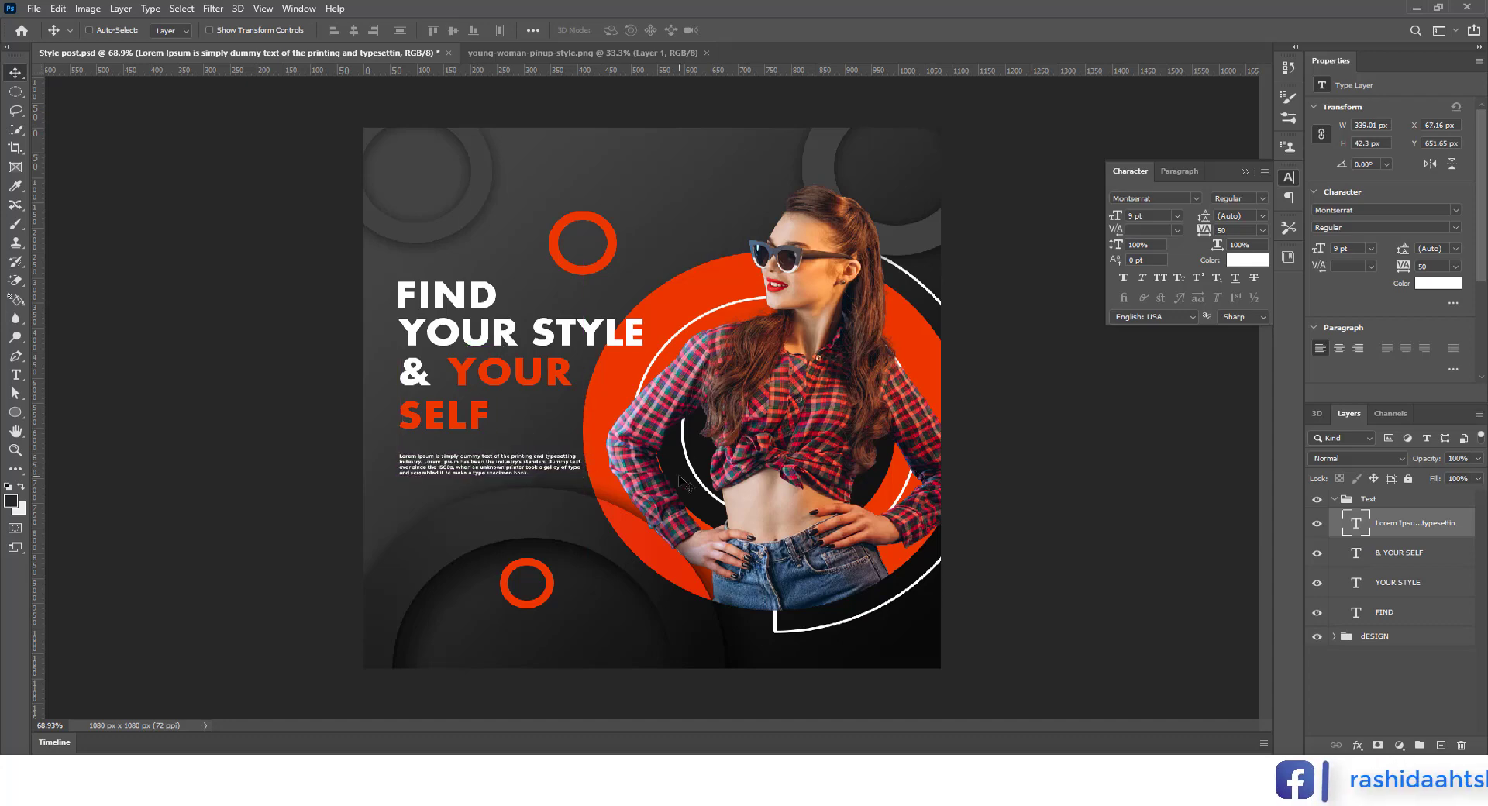
scroll(682, 482, "down", 2)
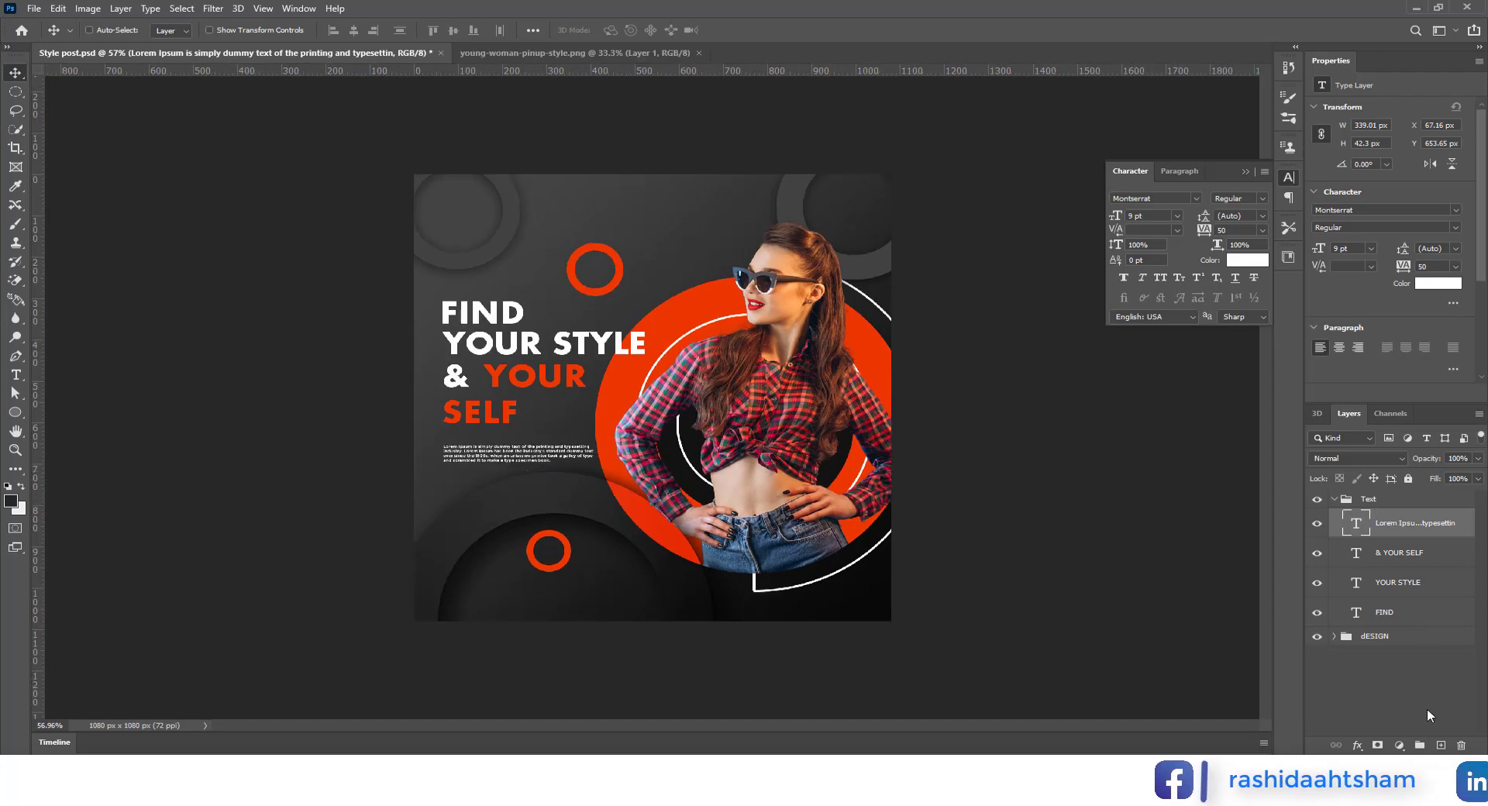
left_click(1441, 745)
key("t")
left_click(497, 600)
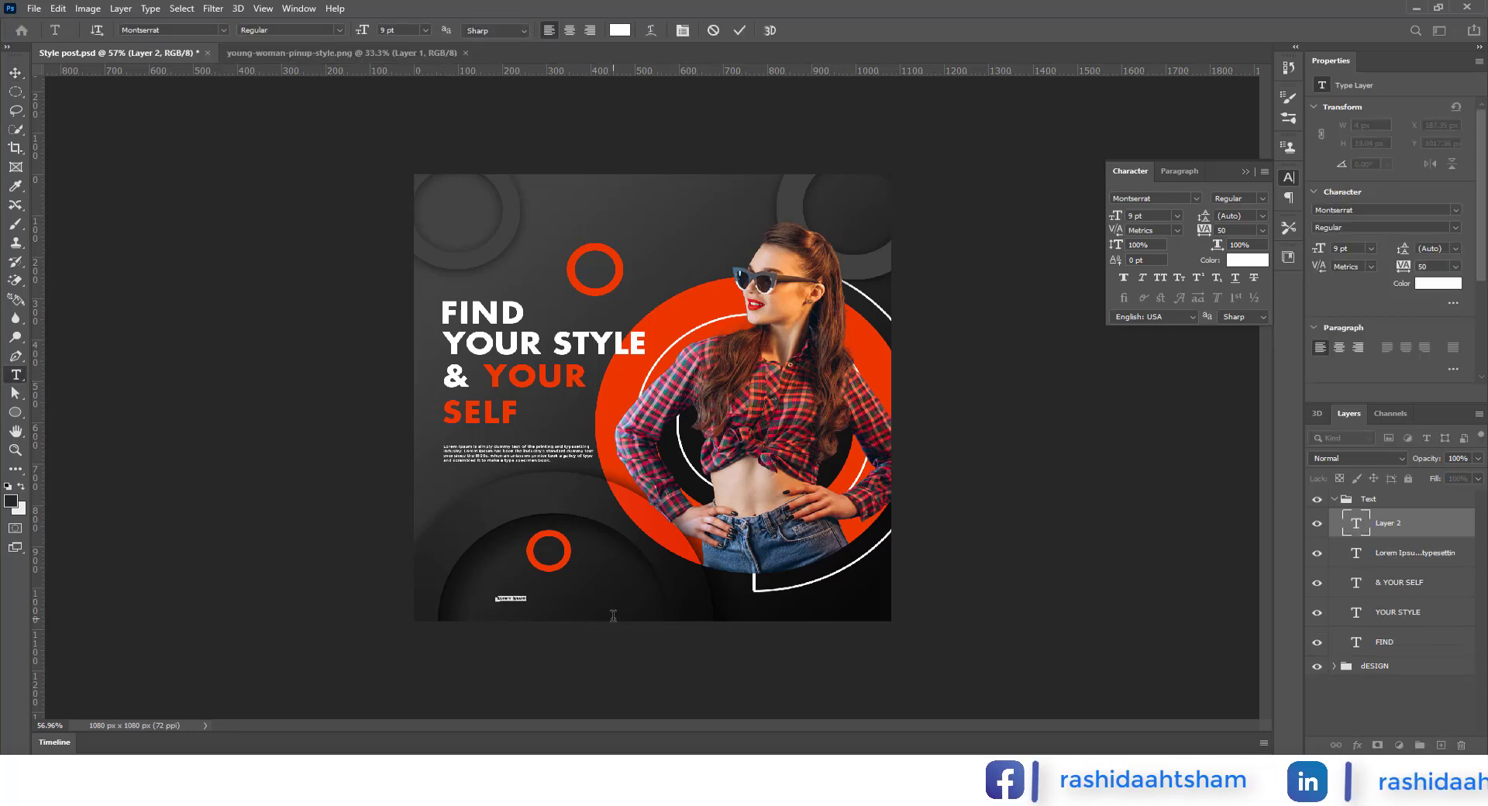
type("WWW.YOURWE")
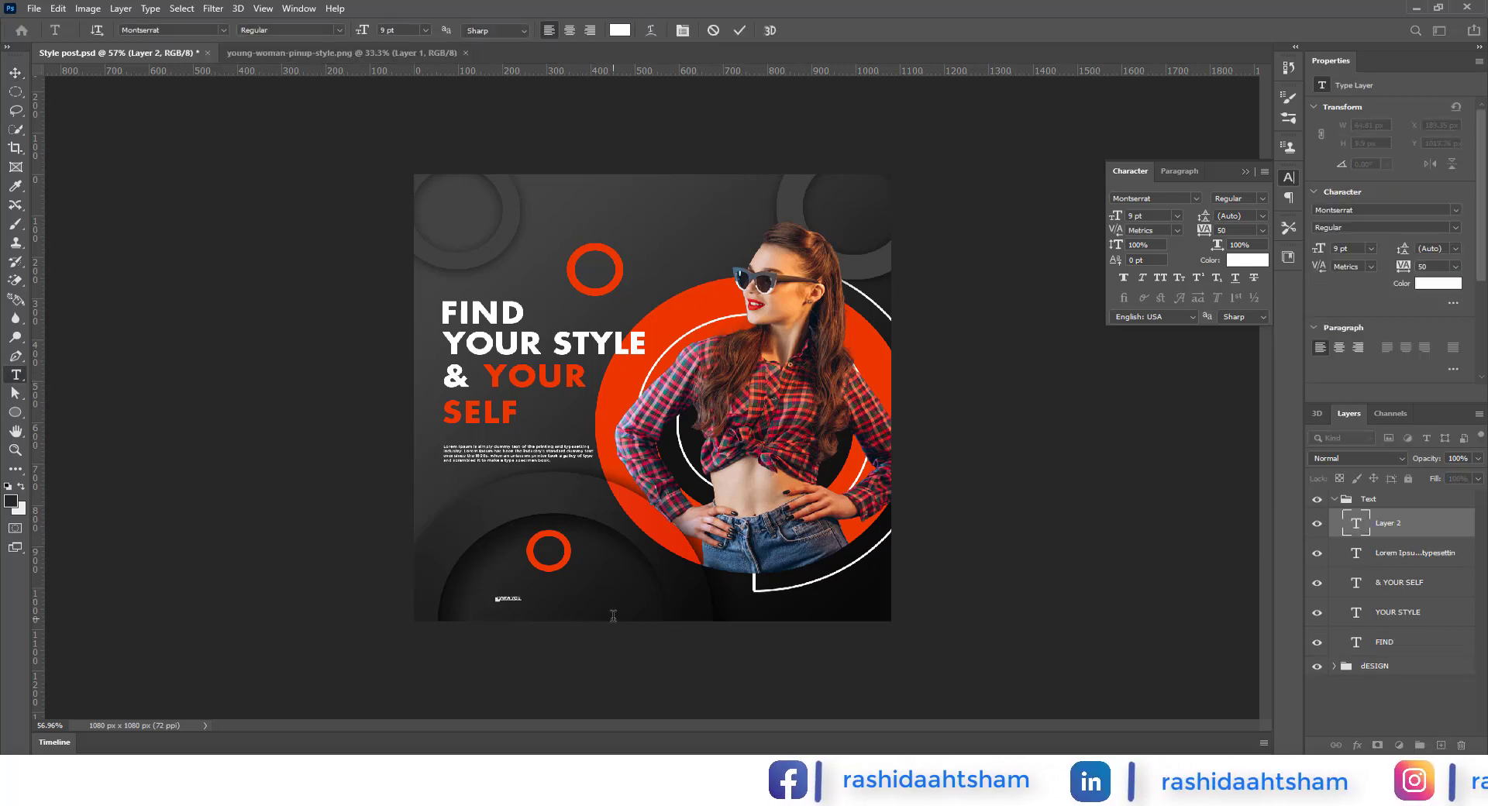
type("BSITE.COM")
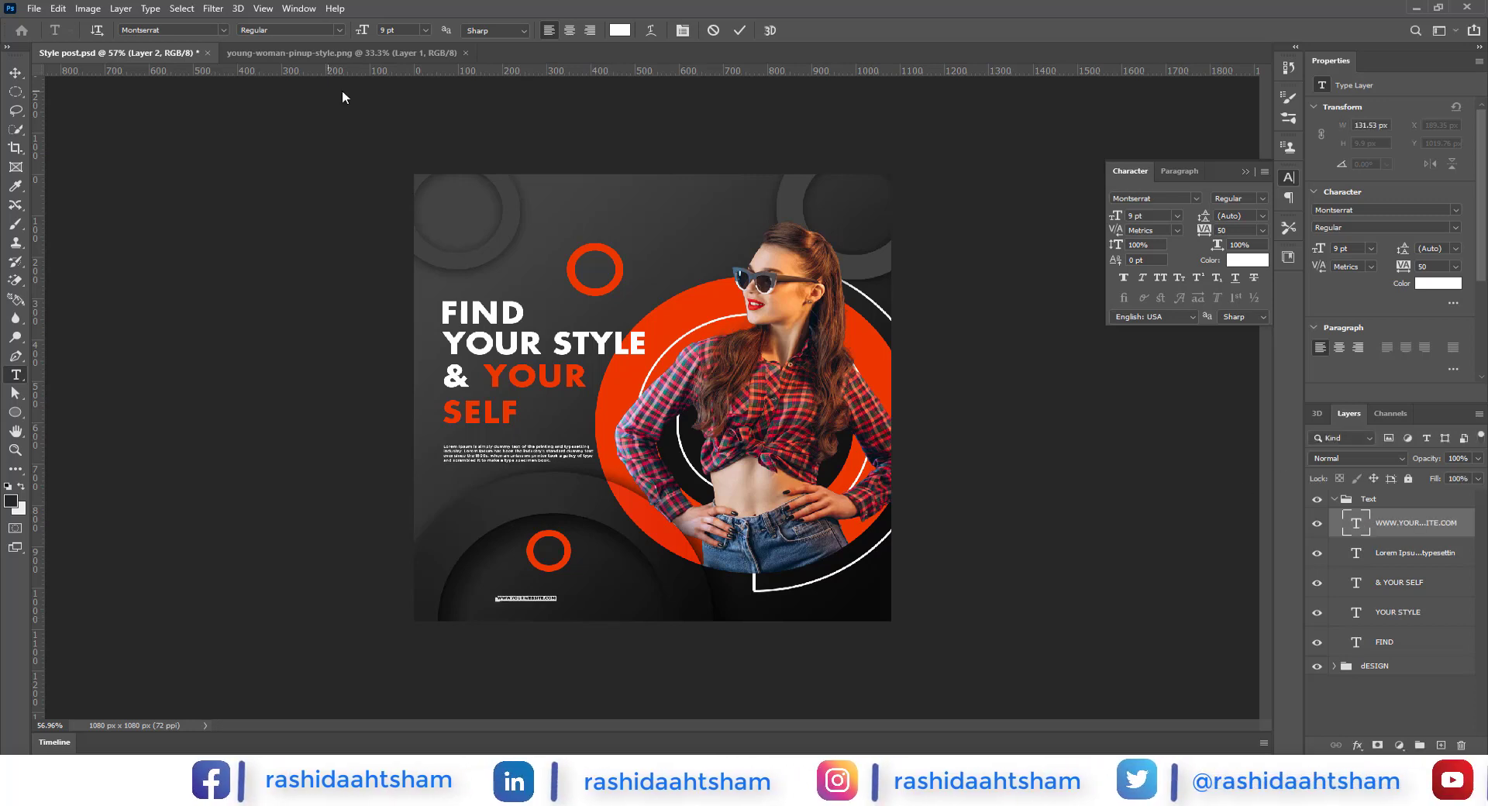
left_click(425, 31)
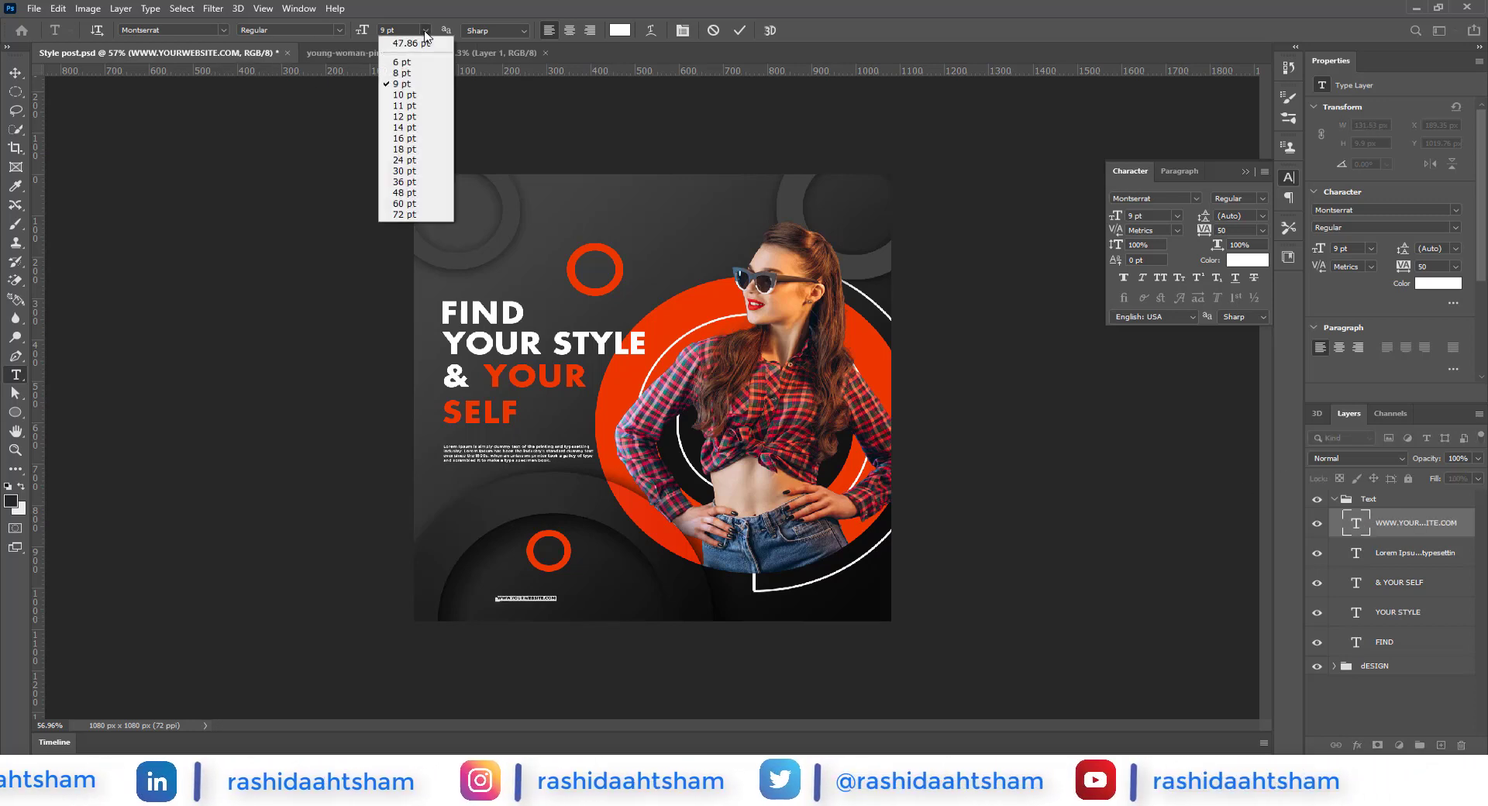
left_click(401, 149)
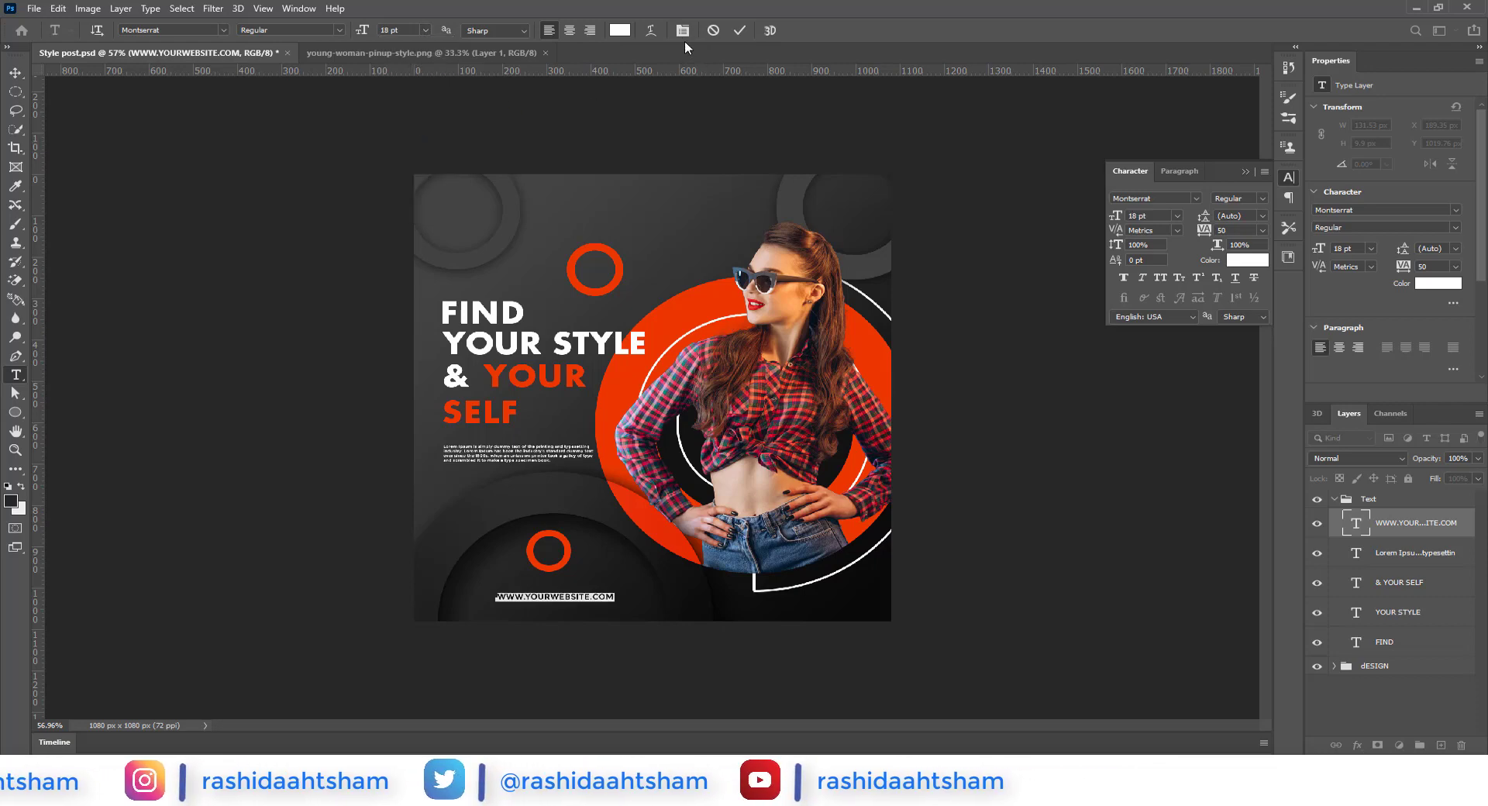
Place the website text beneath the small lower orange ring and shift that ring slightly right and down to line up with it
left_click(16, 73)
left_click_drag(590, 605, 585, 601)
left_click(1334, 666)
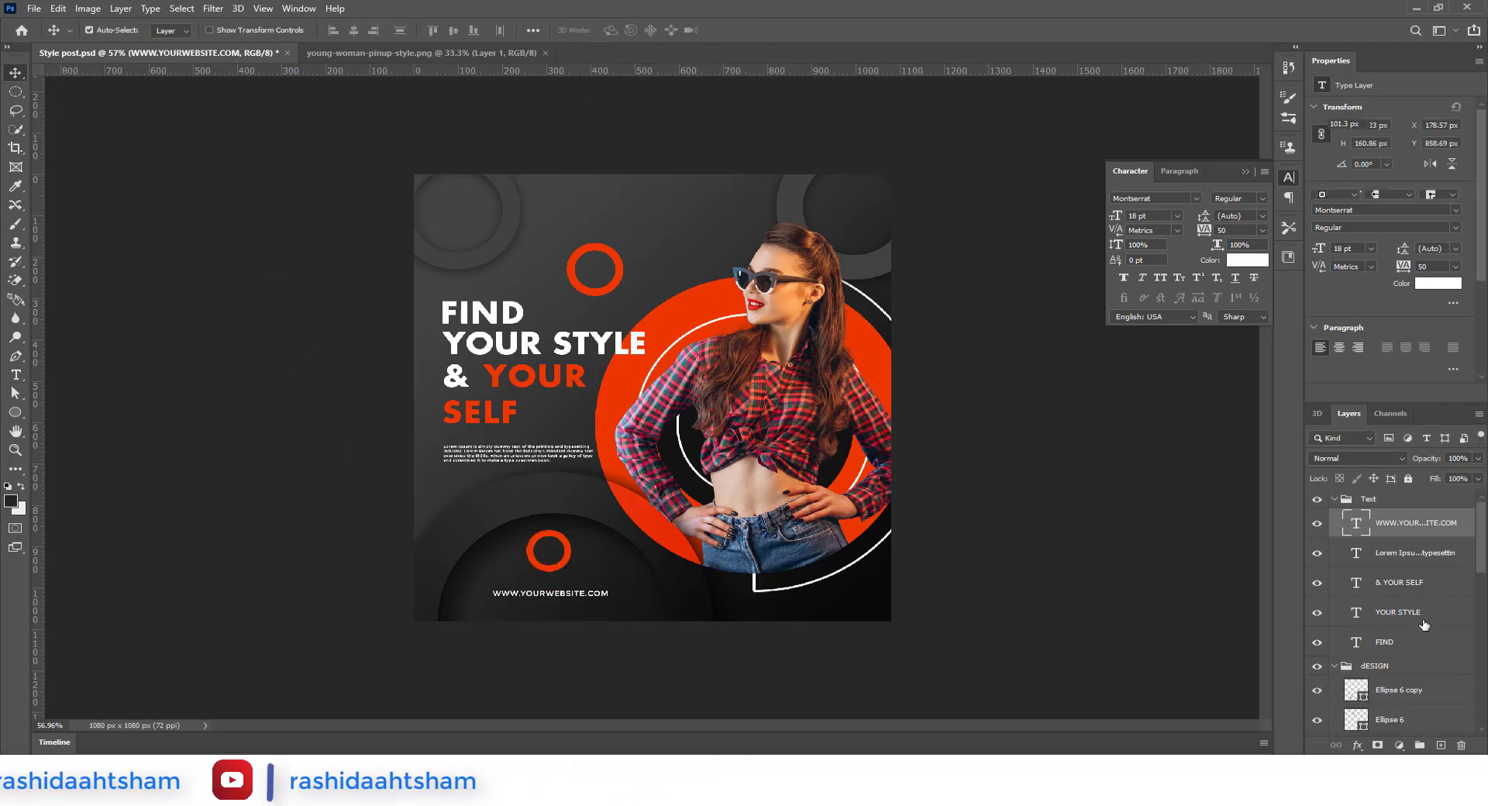
left_click(1399, 690, "ctrl")
left_click(1433, 693)
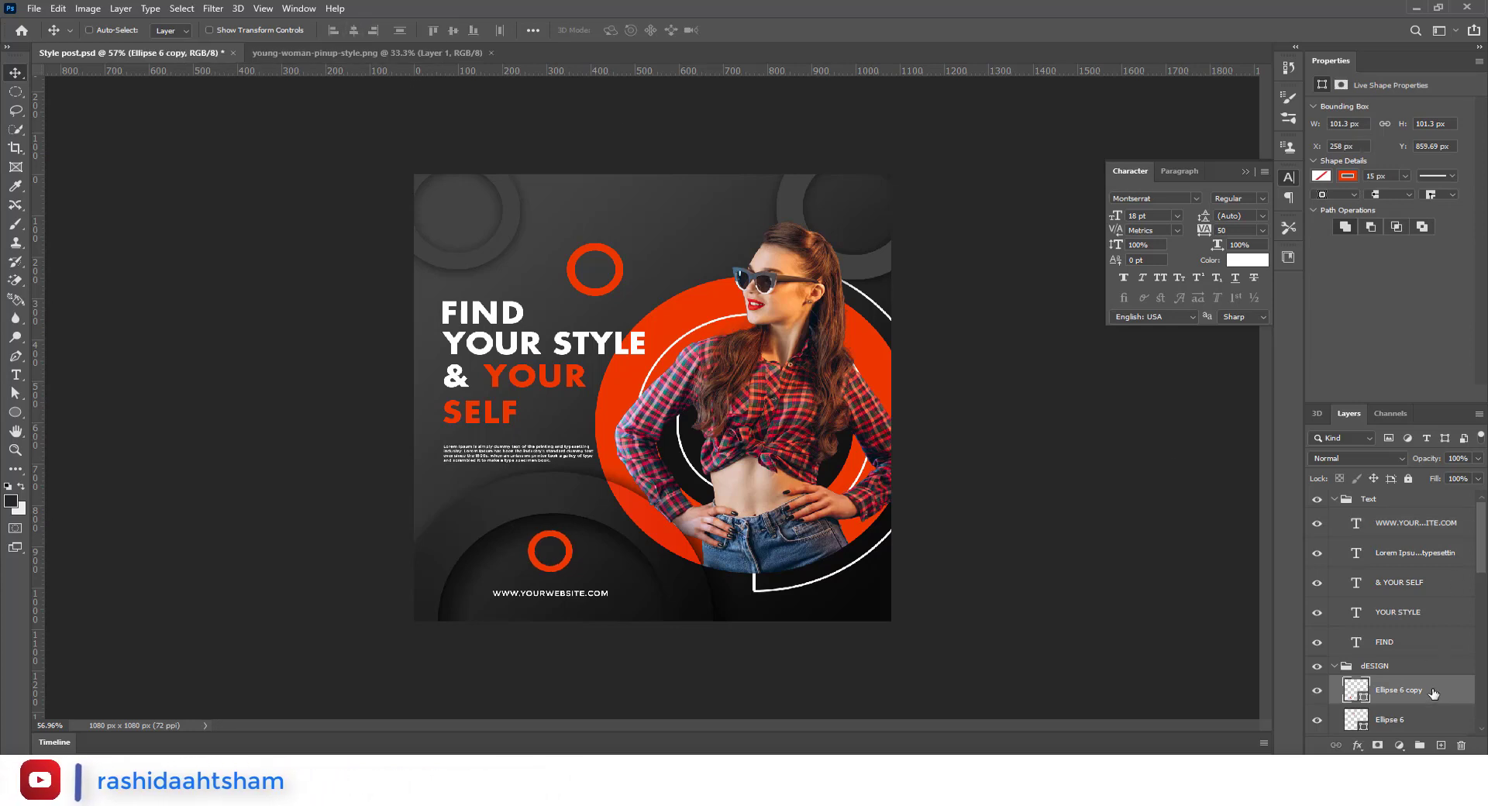
left_click(1372, 499)
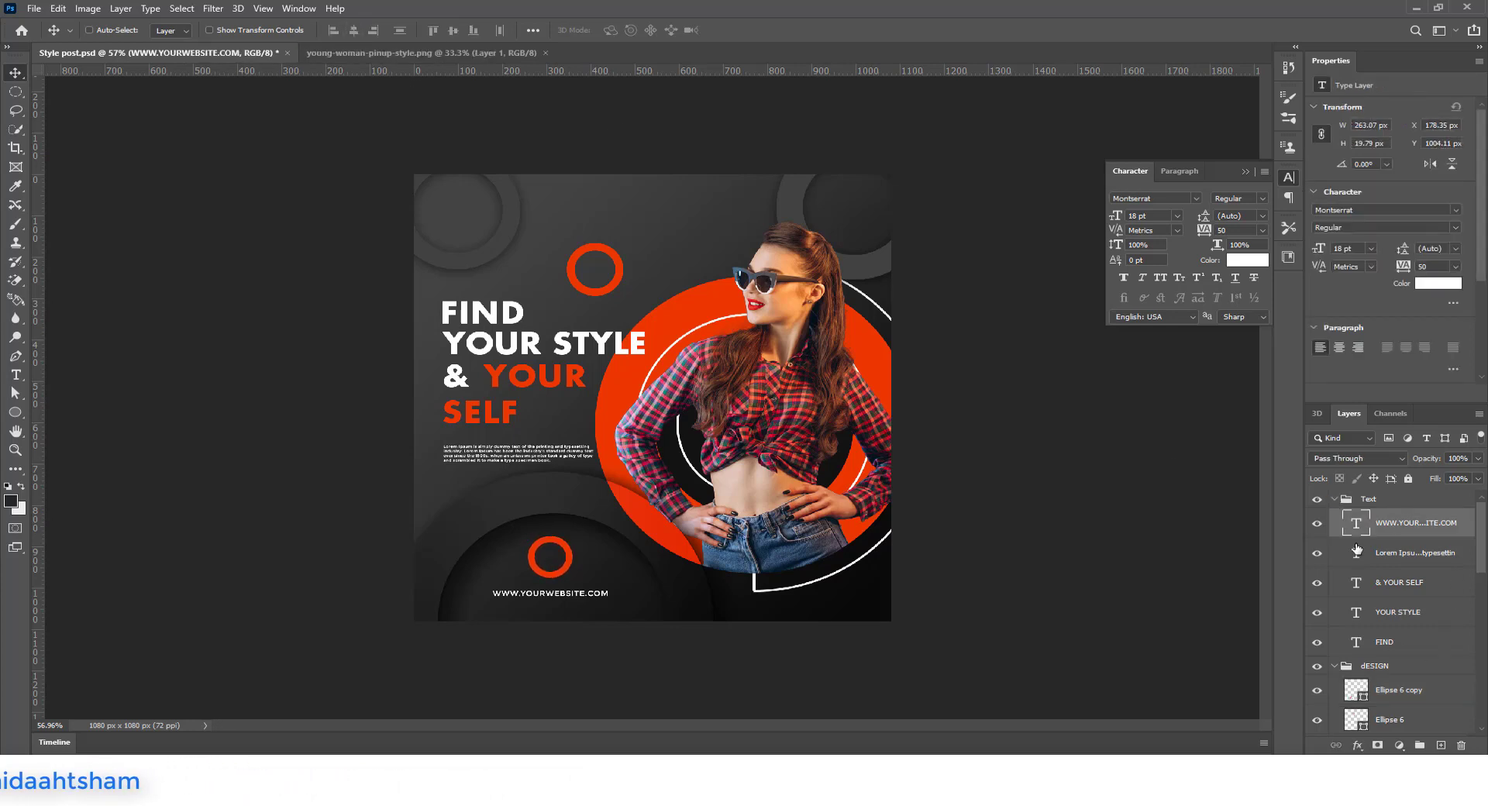
Add the two-line text LOGO HERE on a new layer inside the upper-left dark ring and set it in Futura Std Bold
left_click(1334, 499)
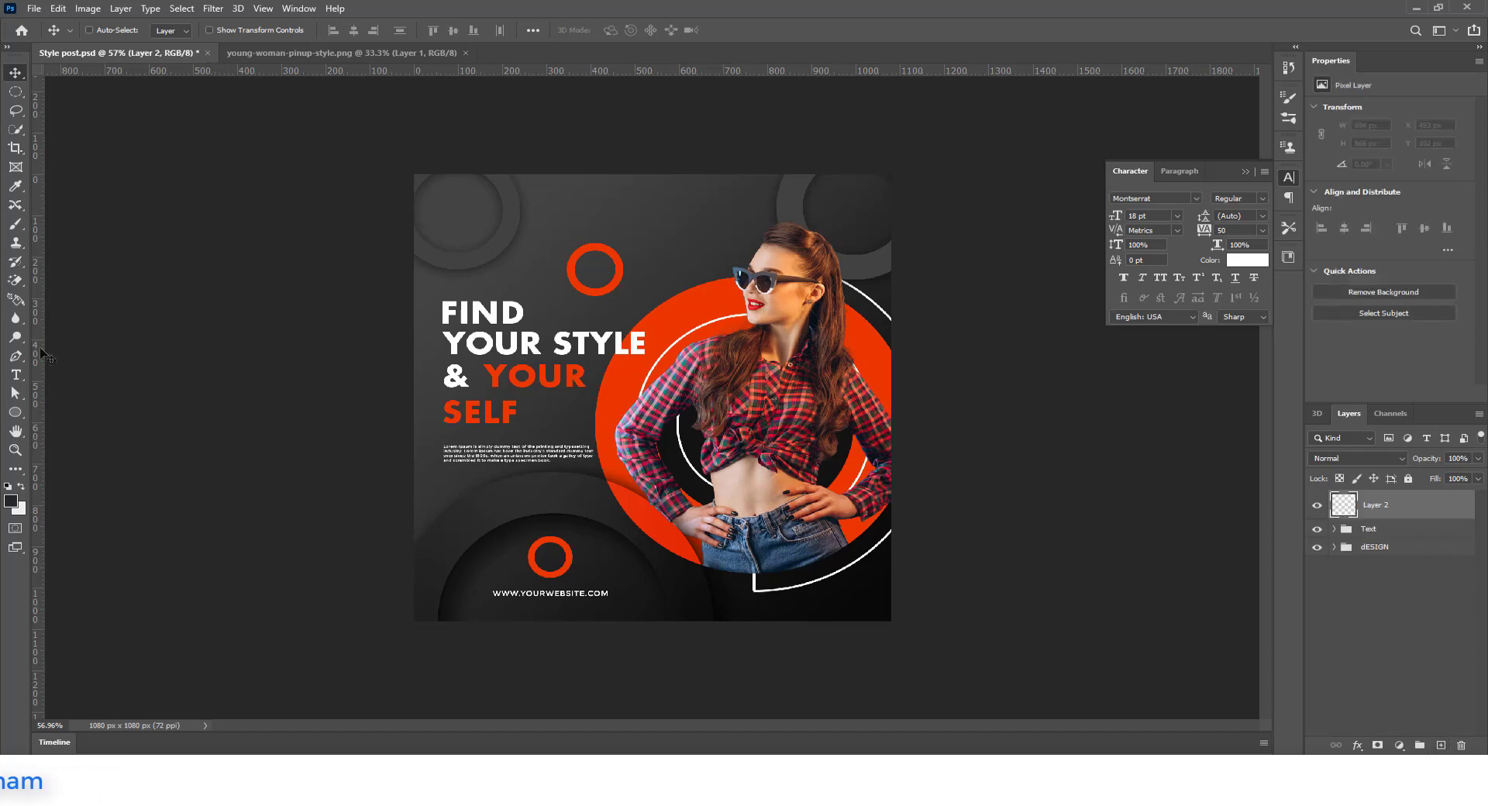
left_click(446, 213)
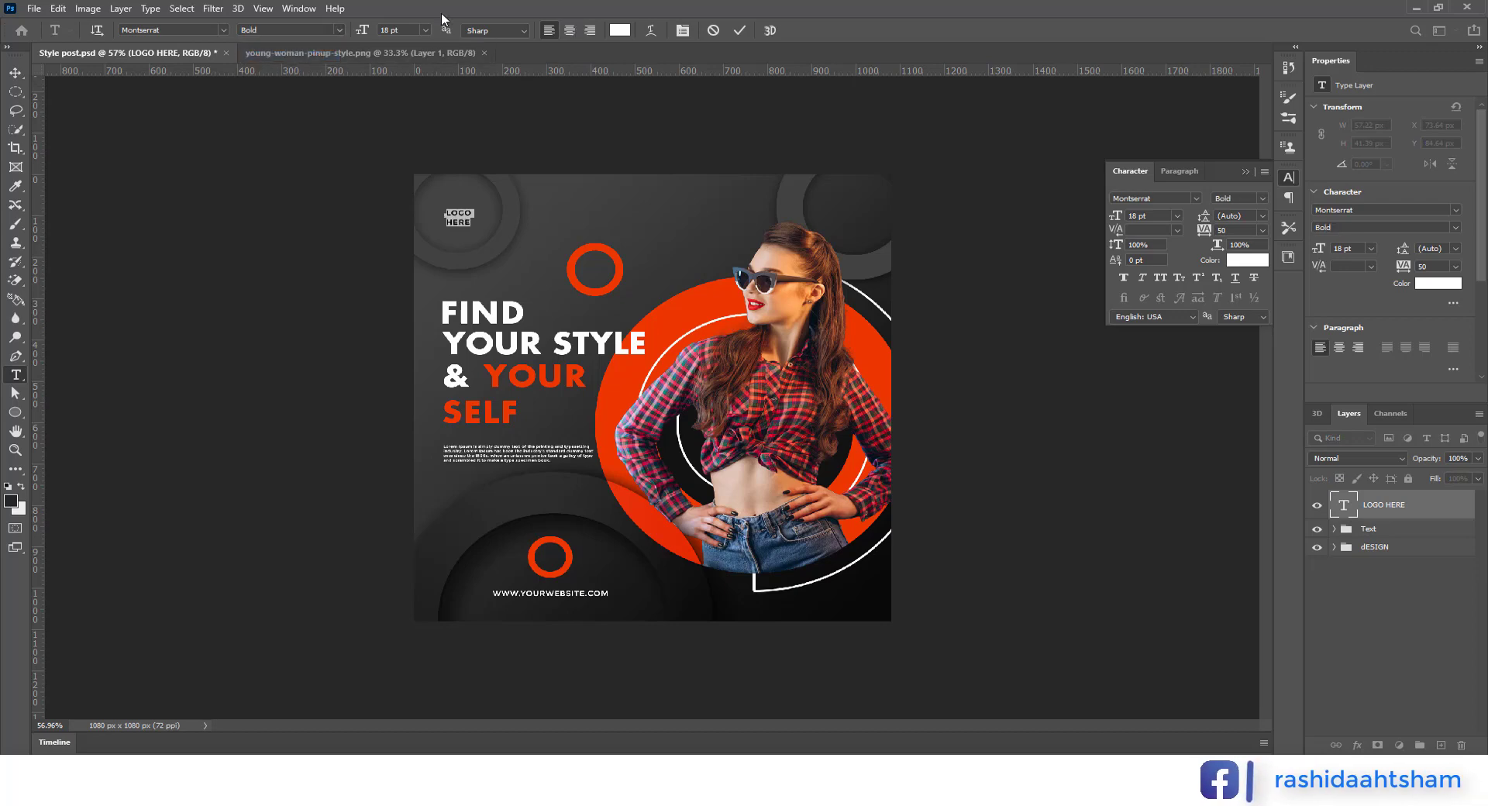
type("fut")
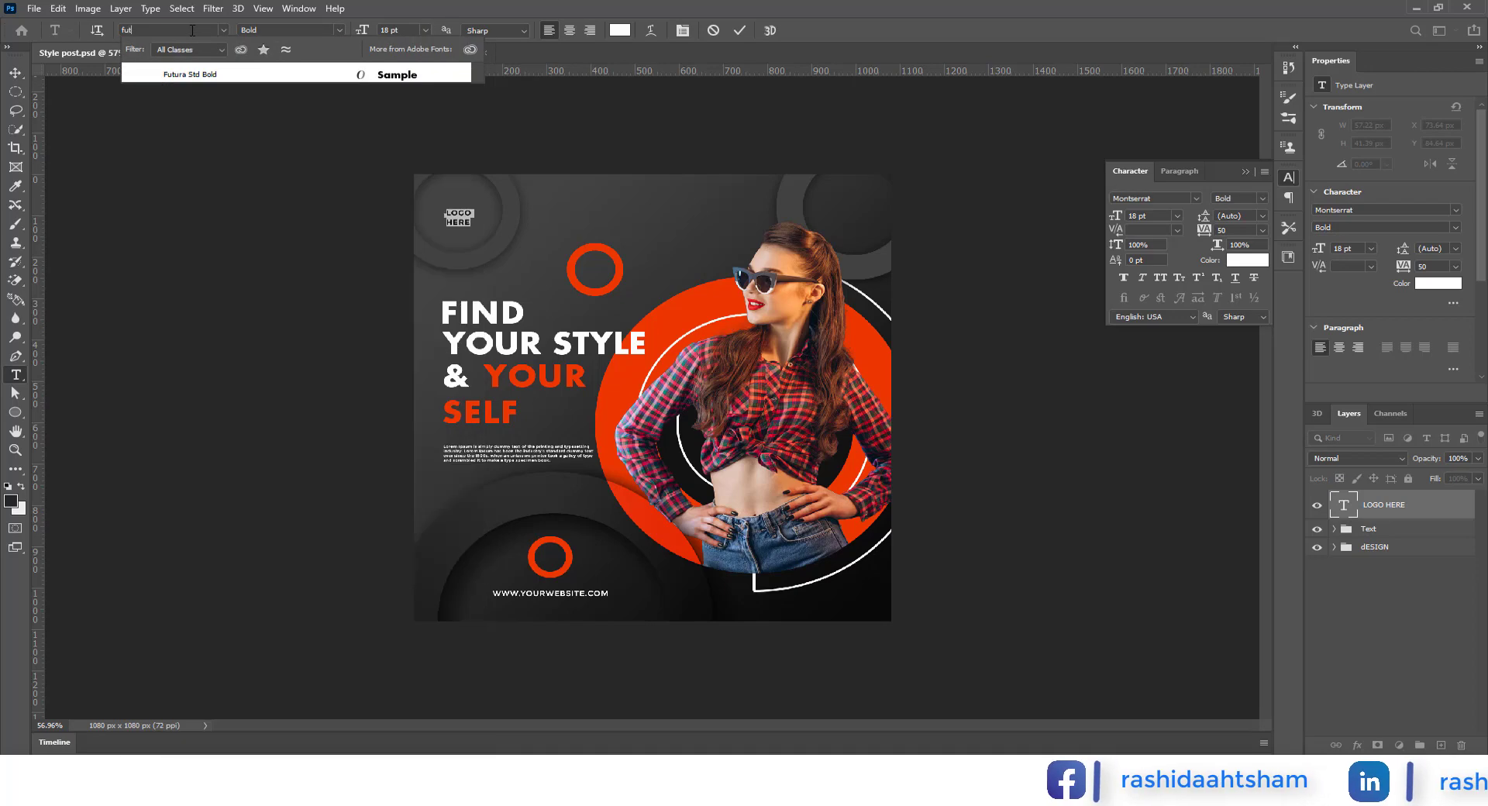
left_click(196, 75)
Center-align the LOGO HERE text and place it at about X 60 px, Y 72 px
left_click(16, 77)
left_click_drag(459, 217, 459, 219)
left_click(564, 30)
left_click(15, 73)
key("ctrl+t")
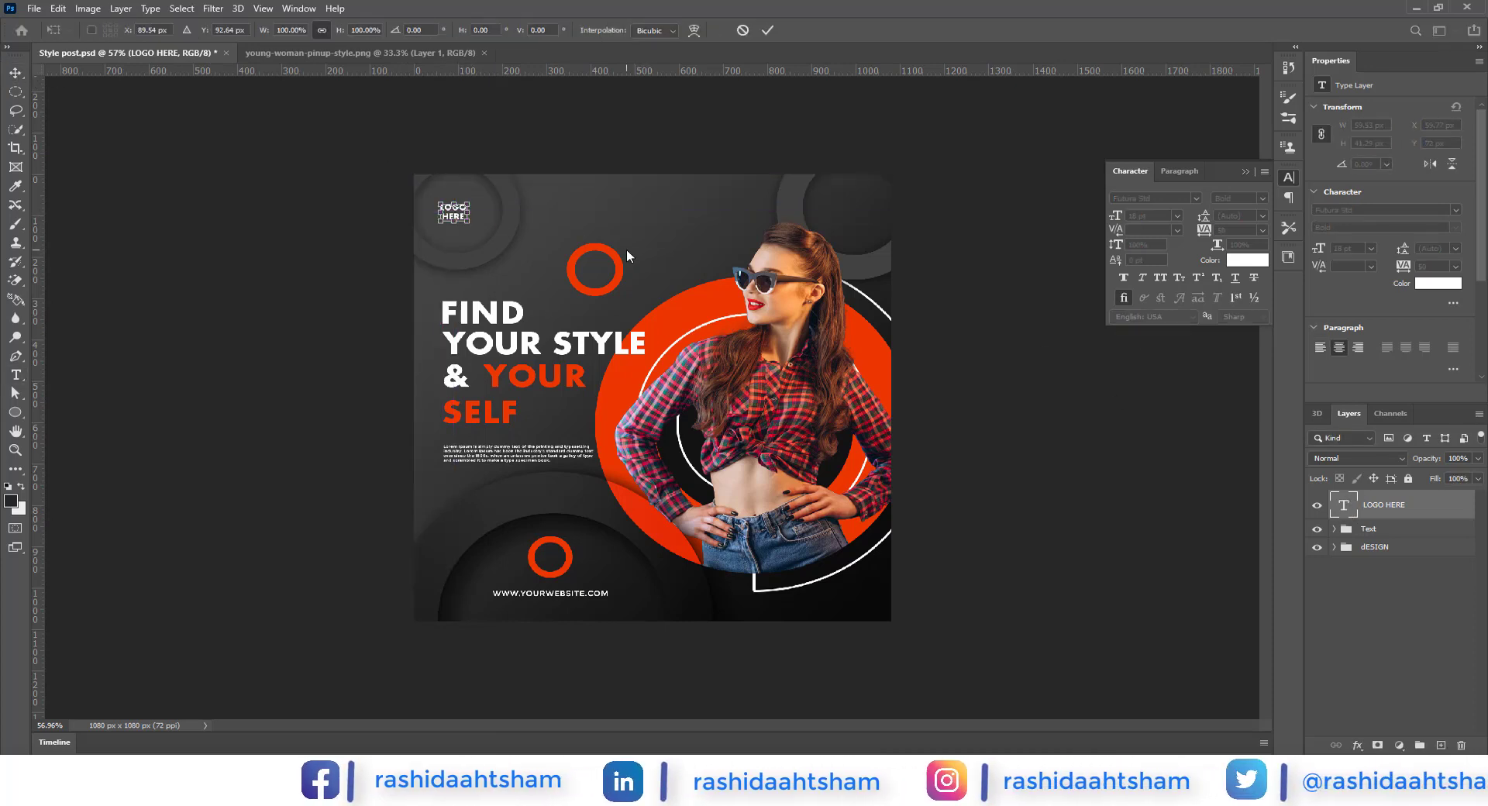
left_click(768, 31)
Shift the dark ring around the logo text up and left to about X -59 px, Y -71 px
left_click(1334, 547)
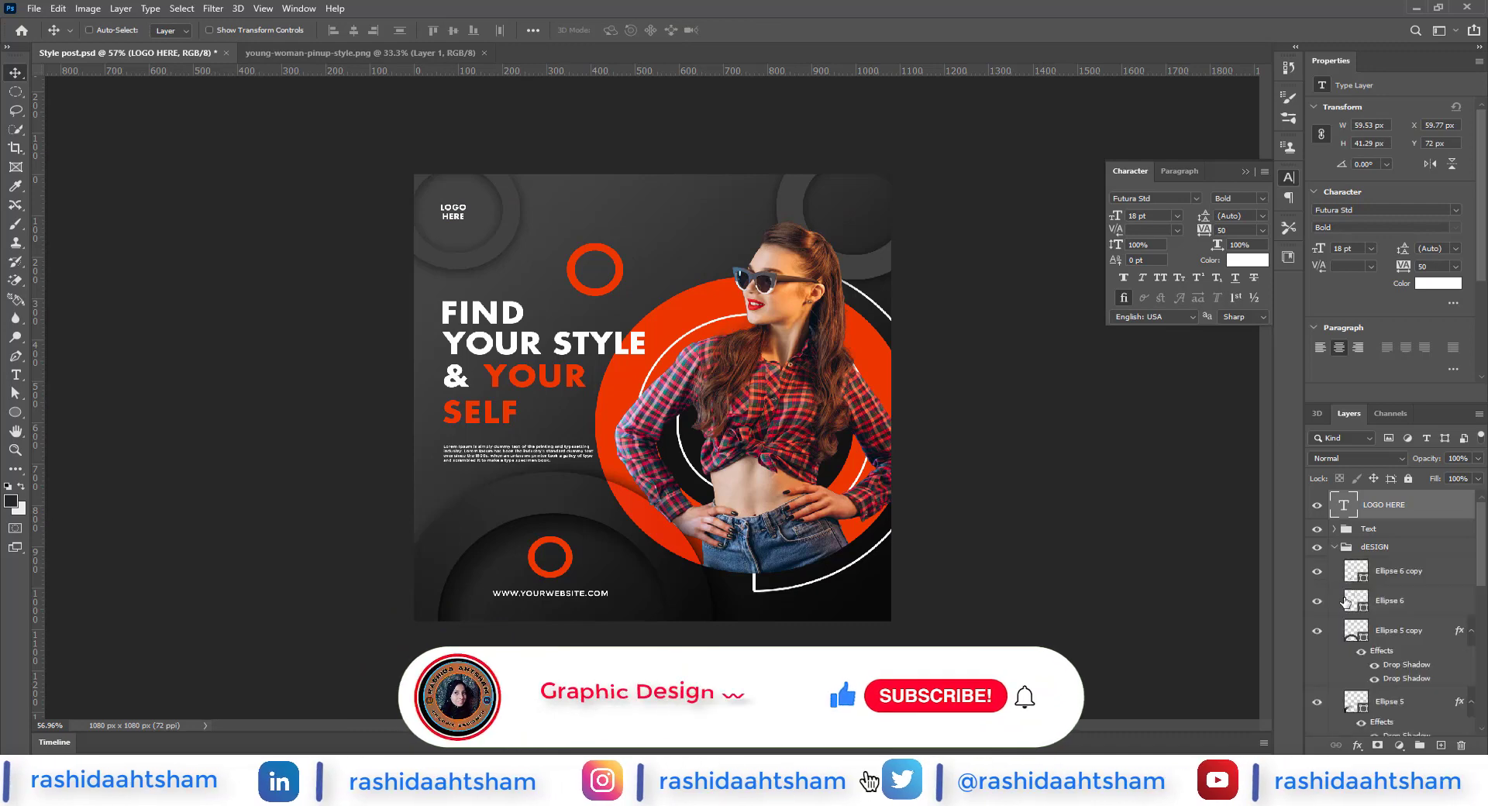
scroll(1321, 688, "down", 2)
left_click(1388, 683)
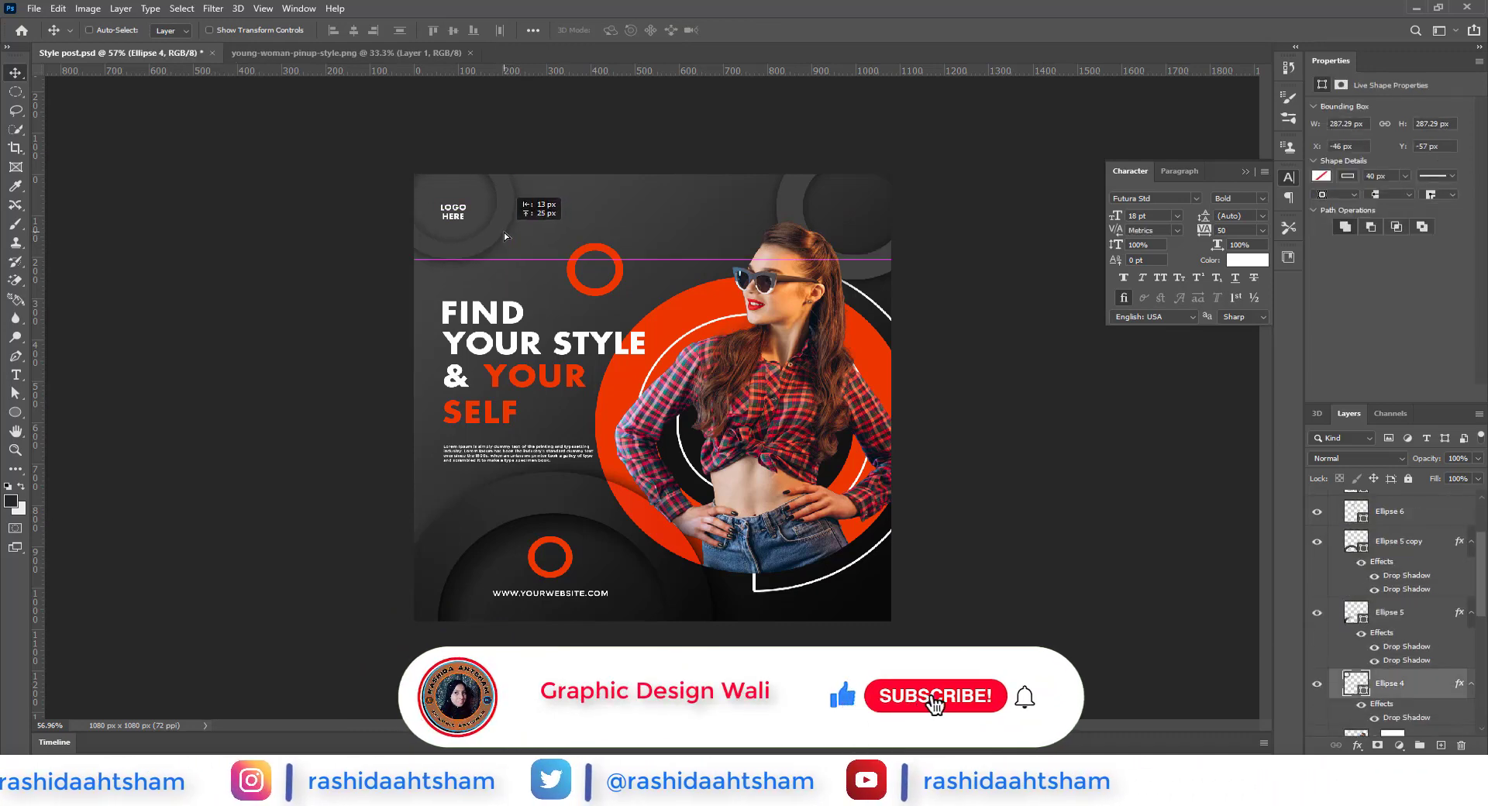
left_click_drag(508, 239, 508, 239)
Enlarge the LOGO HERE text to about 26.57 pt and center it in the ring at about X 41 px, Y 52 px
scroll(1370, 543, "up", 3)
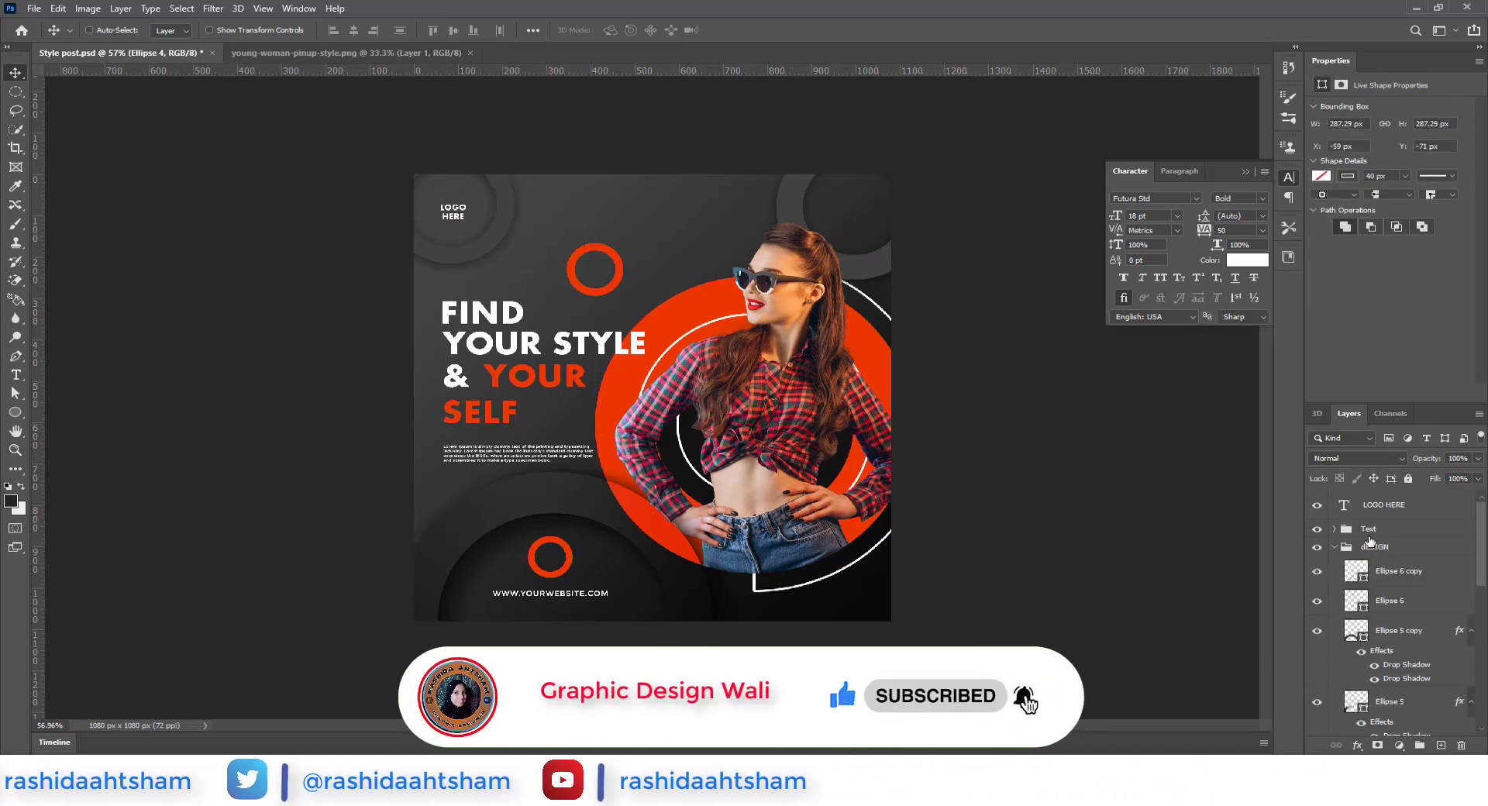
key("ctrl+t")
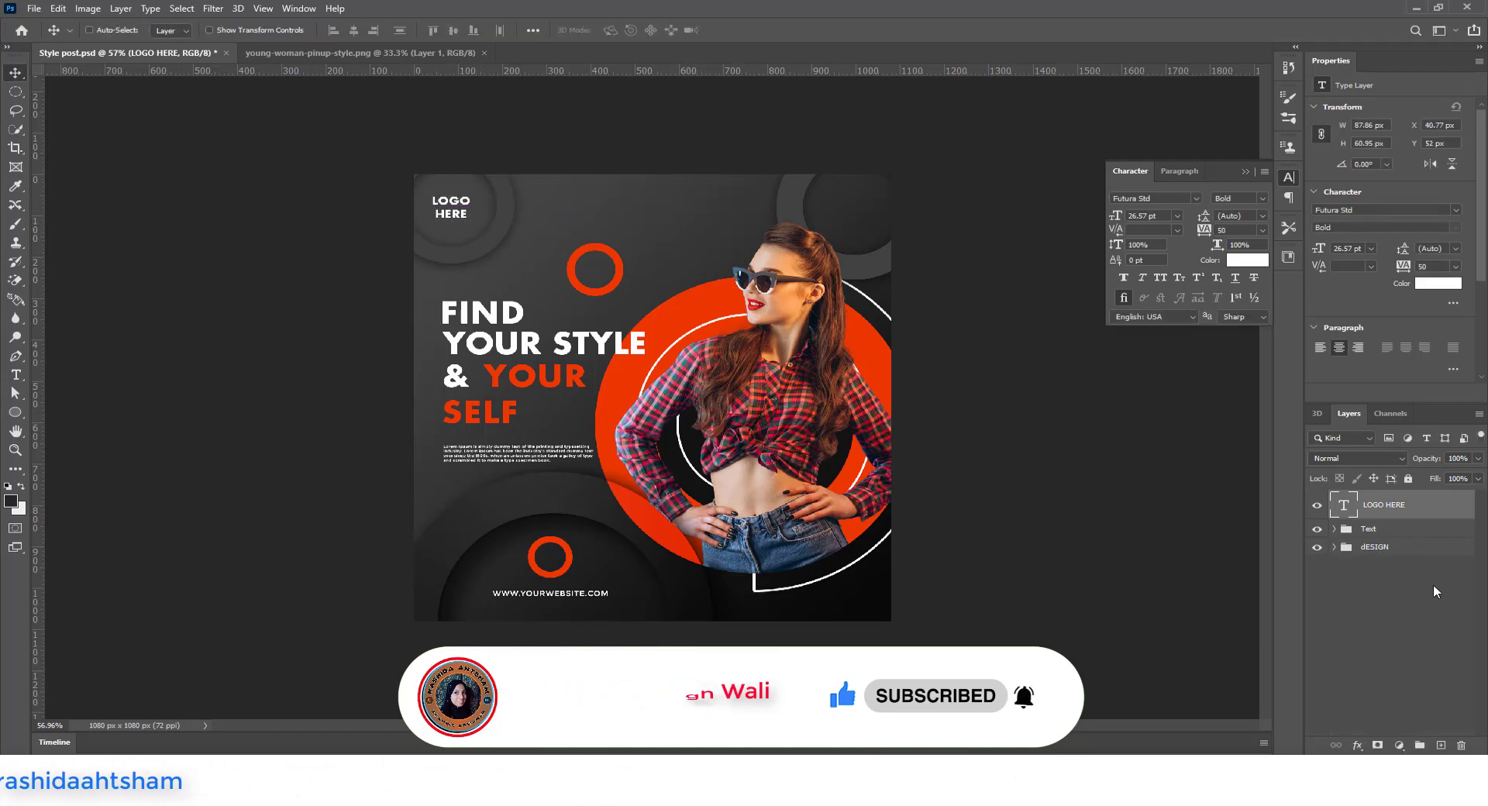
Add an empty layer above LOGO HERE and open the facebook icon from the Style post folder in Photoshop
key("ctrl+shift+alt+n")
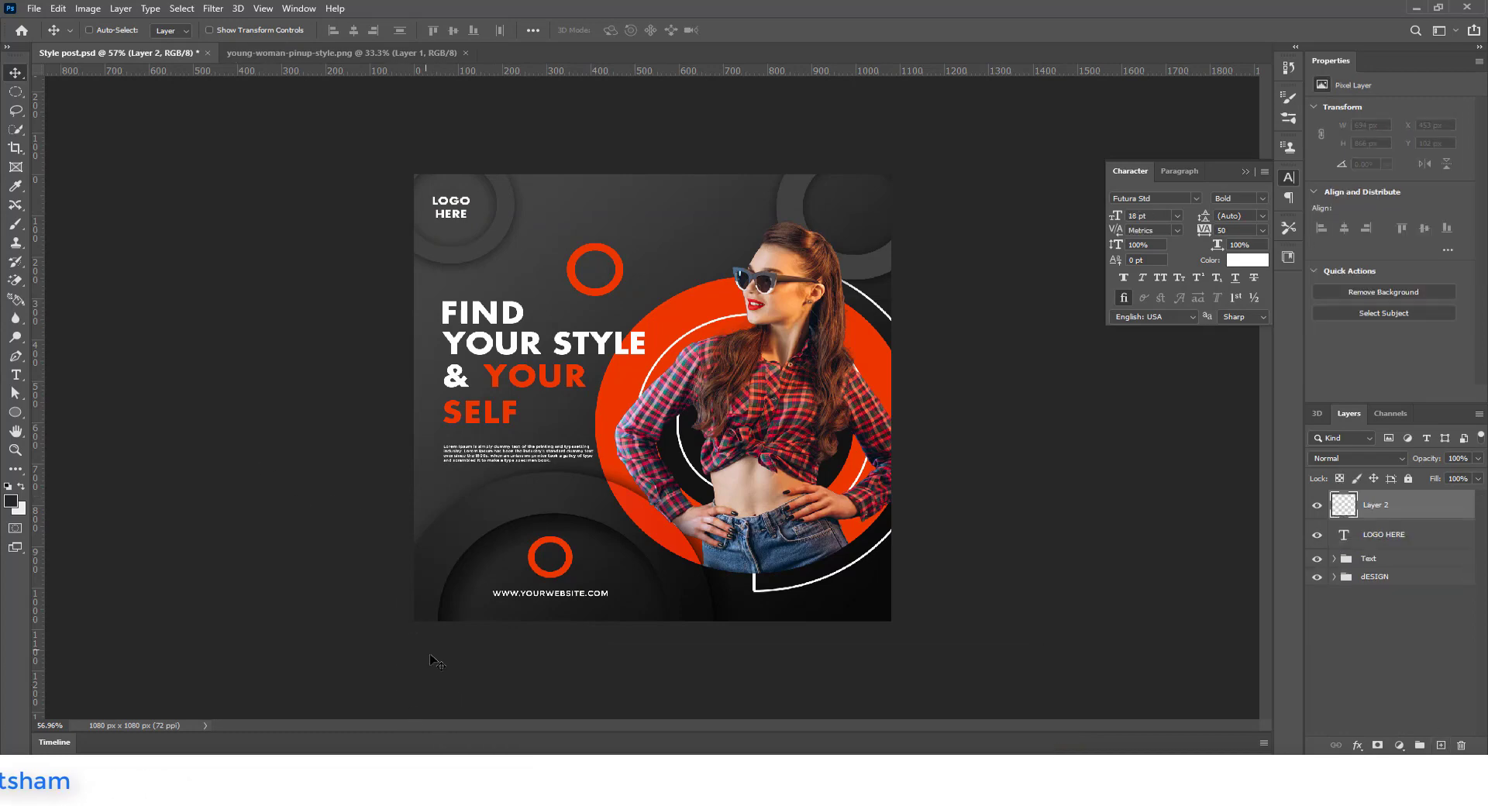
left_click(403, 772)
right_click(183, 126)
mouse_move(234, 338)
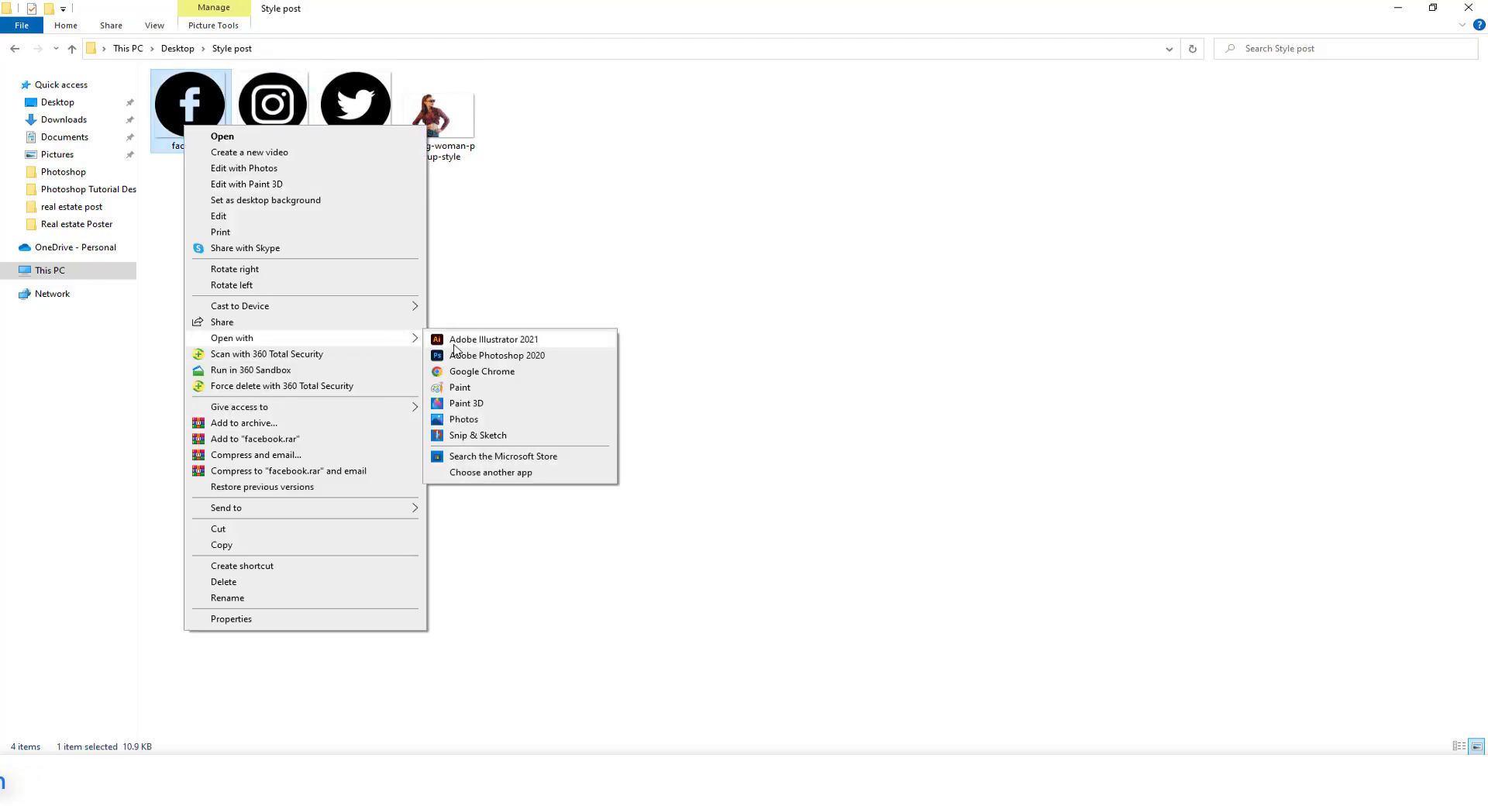
left_click(461, 354)
Open the instagram and twitter icons from the Style post folder in Photoshop
mouse_move(396, 763)
left_click(396, 739)
right_click(273, 138)
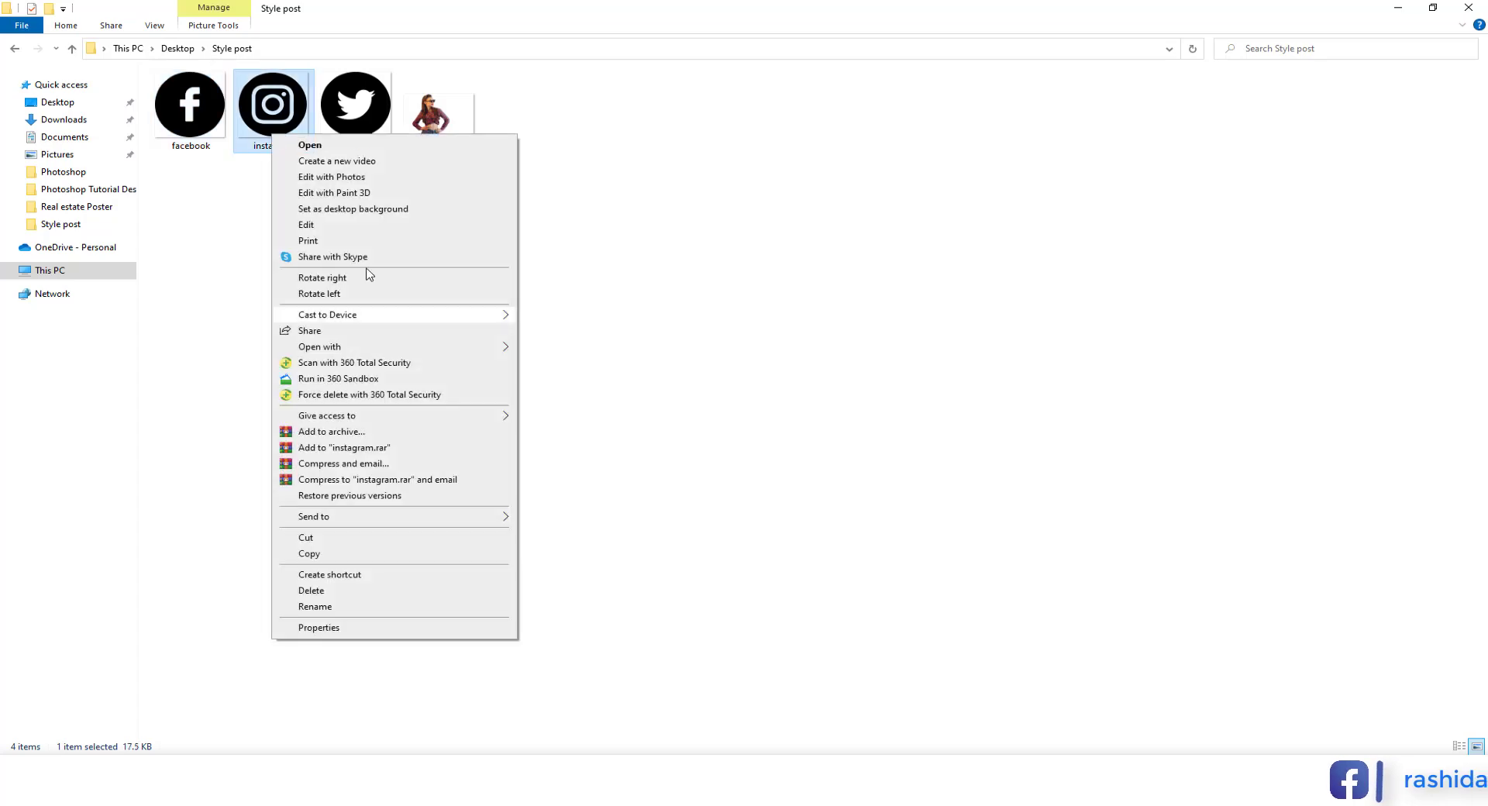
mouse_move(326, 342)
left_click(550, 364)
mouse_move(396, 764)
left_click(395, 738)
right_click(351, 117)
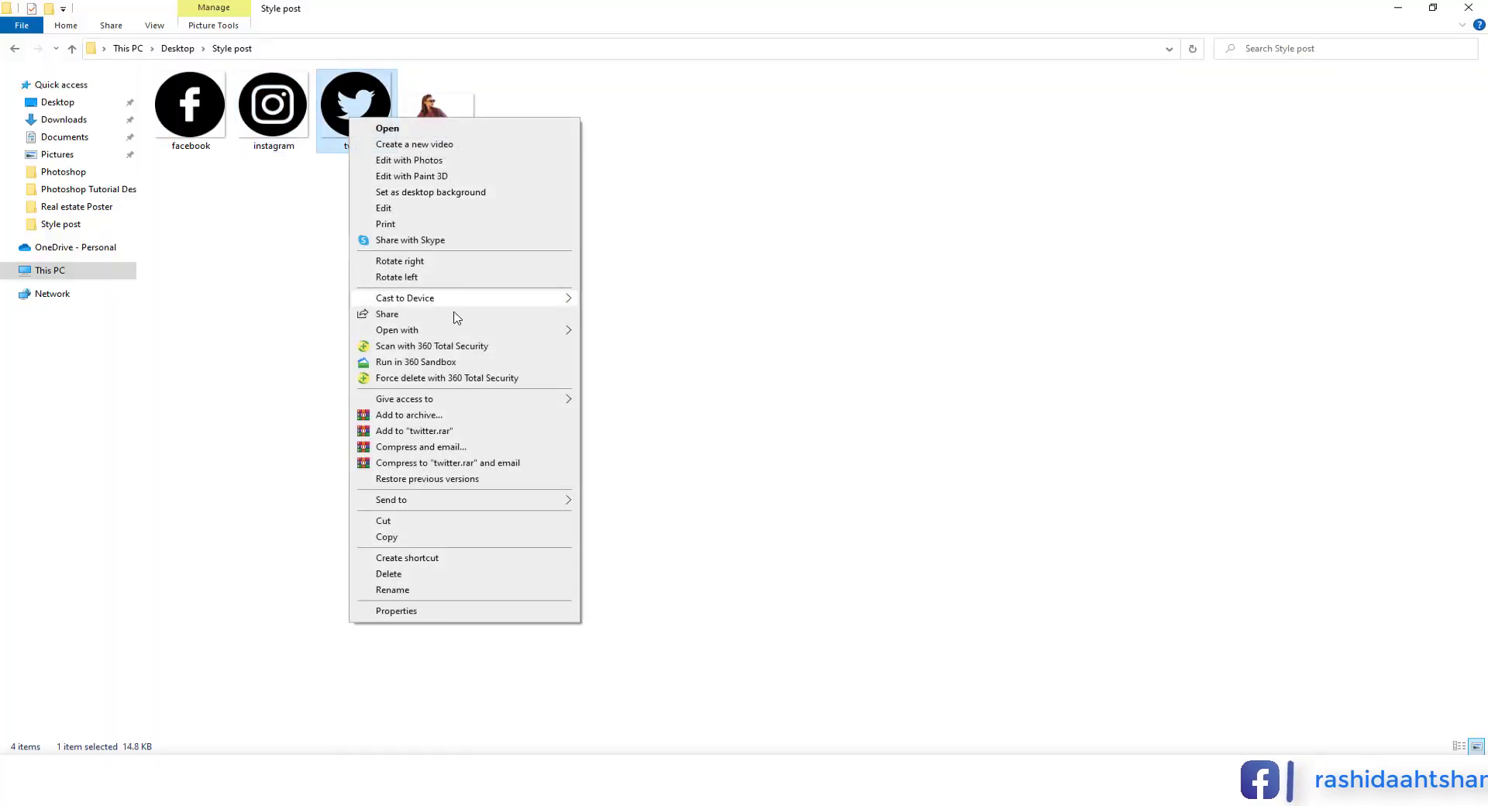
mouse_move(407, 324)
left_click(659, 349)
Bring the Facebook icon into the style post, scale it to 72 × 72 px and place it above the woman's head
left_click_drag(566, 158, 643, 324)
key("ctrl+t")
left_click(767, 30)
left_click_drag(556, 339, 723, 200)
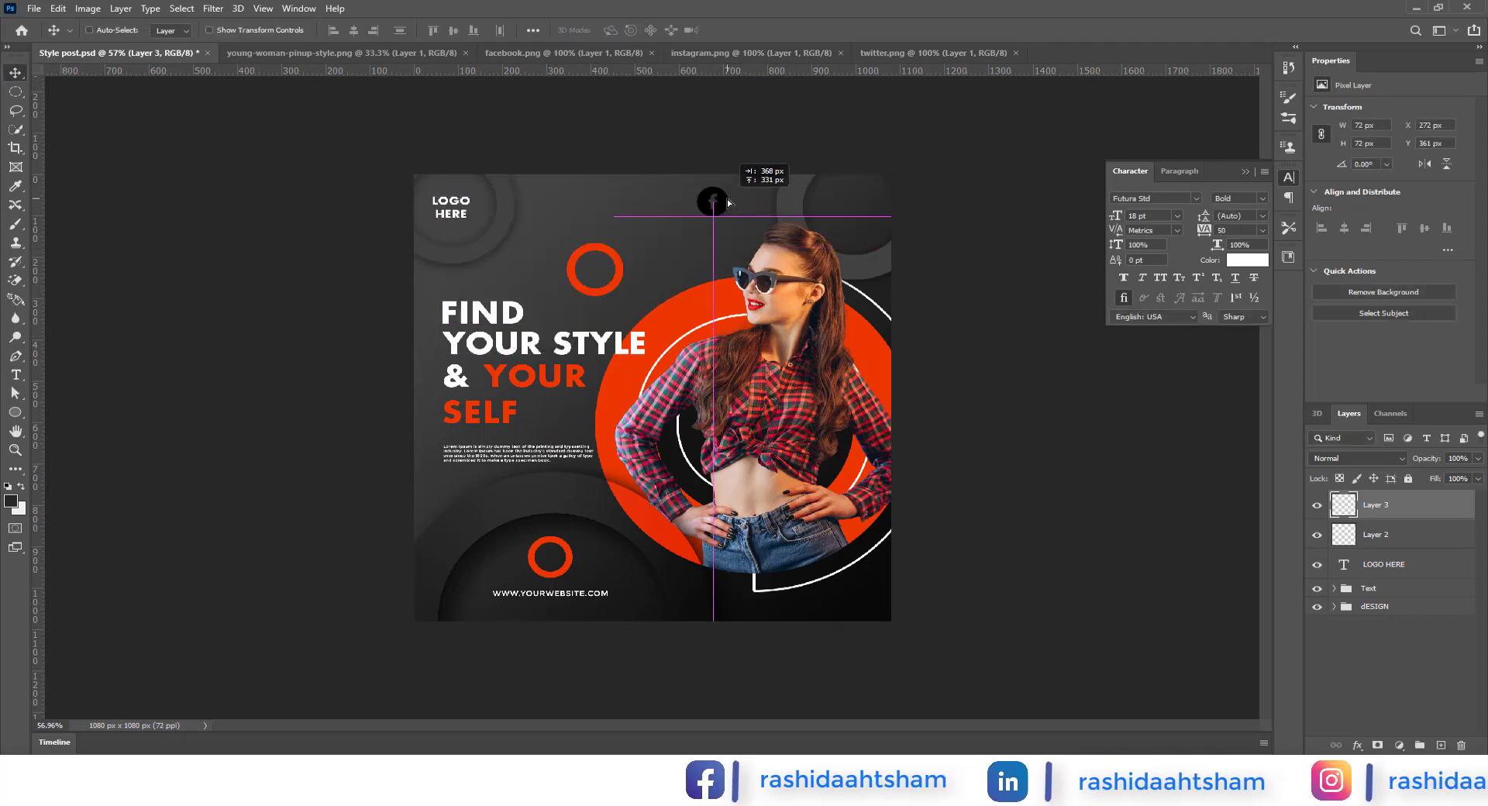
Bring the Instagram icon into the style post, scale it down and place it just right of the Facebook icon
left_click(744, 52)
left_click_drag(651, 395, 580, 341)
key("ctrl+t")
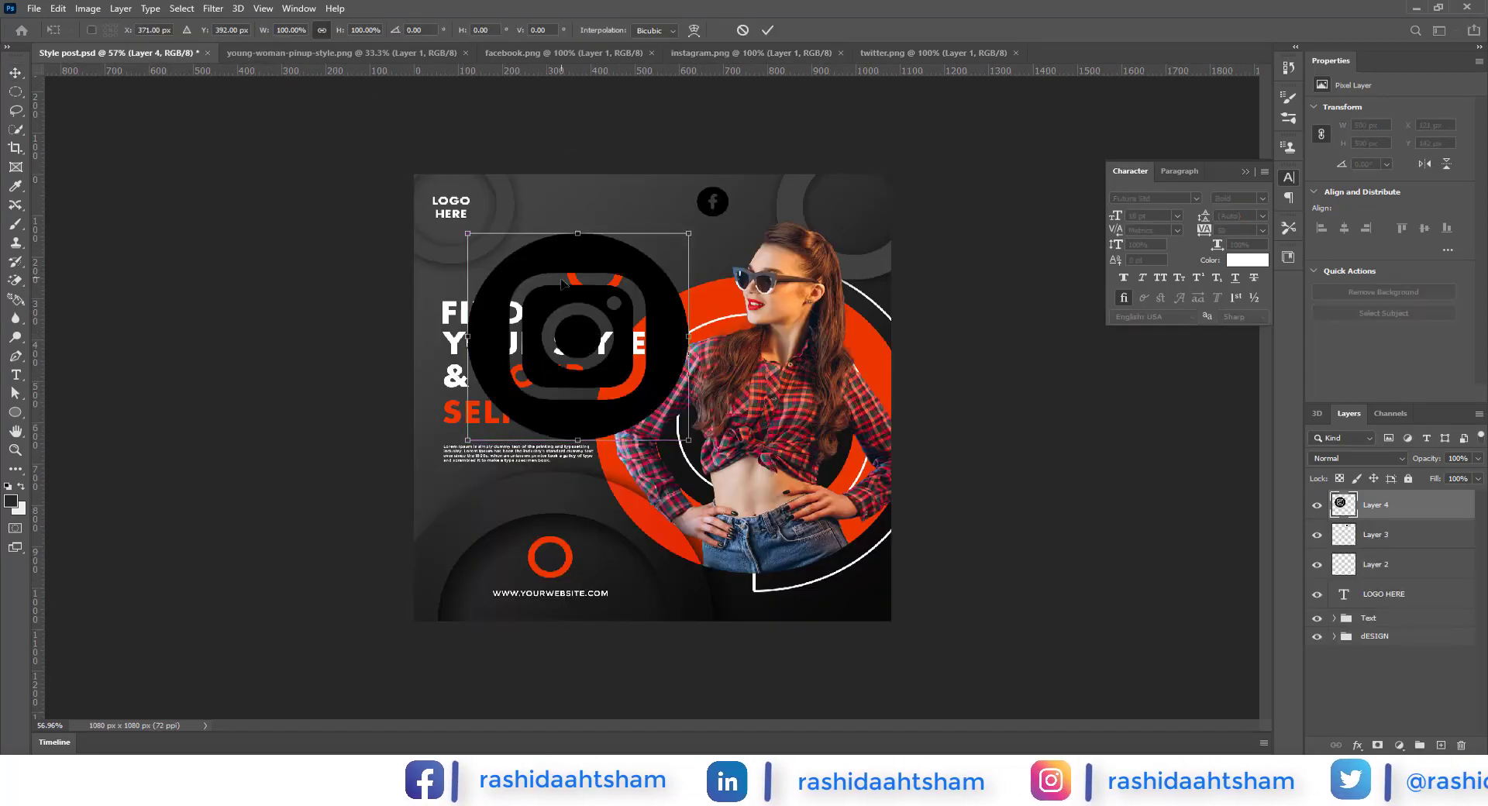
left_click_drag(577, 228, 738, 202)
Bring the Twitter icon into the style post, scale it to 72 × 72 px and place it at about X 800 px, Y 34 px
left_click(923, 53)
left_click_drag(664, 324, 623, 355)
key("ctrl+t")
left_click_drag(621, 241, 785, 200)
left_click(767, 29)
Frame the Facebook icon with two horizontal guides and fit the Instagram and Twitter icons between them, about 70 px high and evenly spaced
scroll(785, 199, "up", 5)
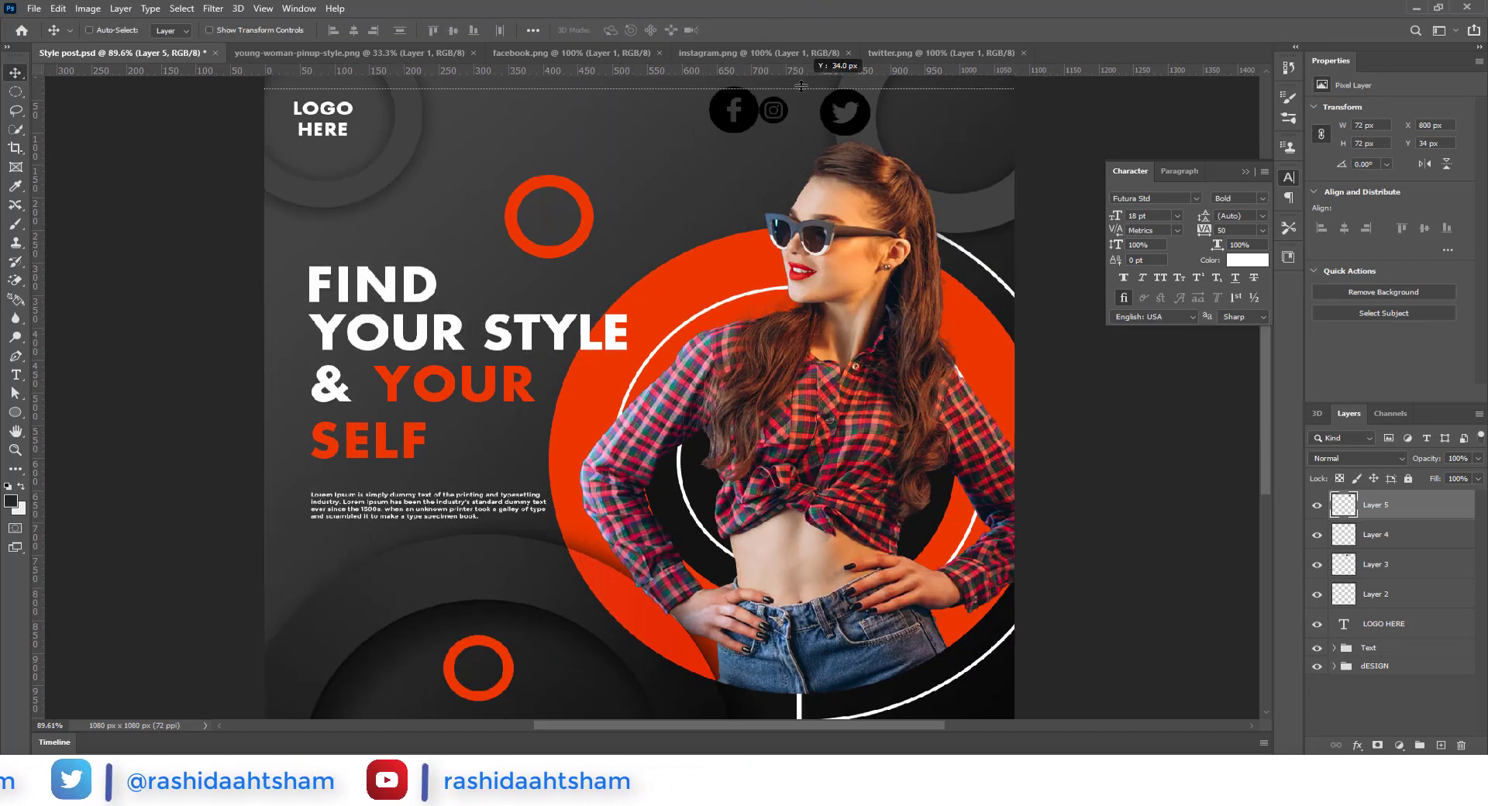
scroll(785, 198, "up", 5)
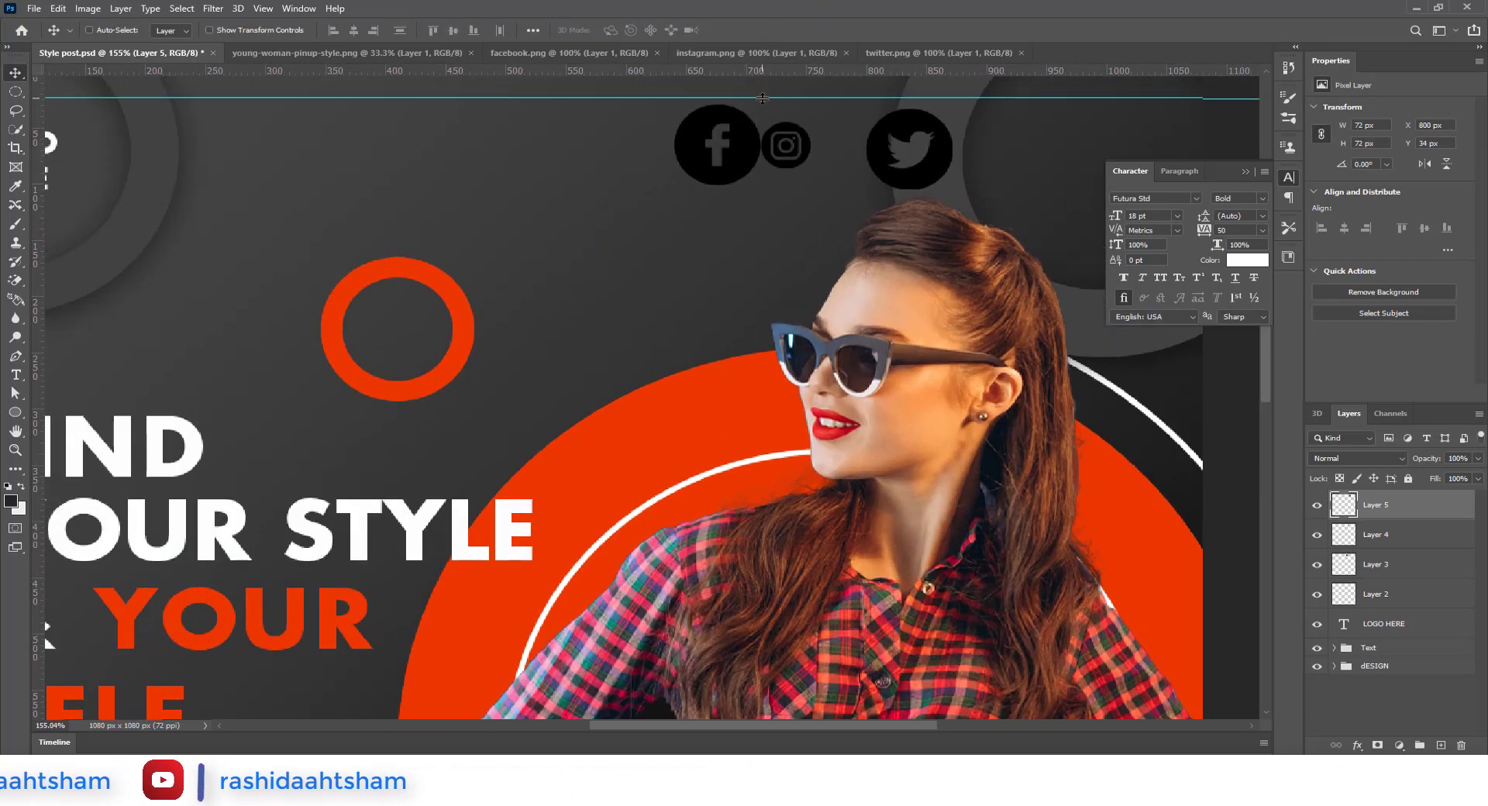
left_click_drag(764, 104, 759, 108)
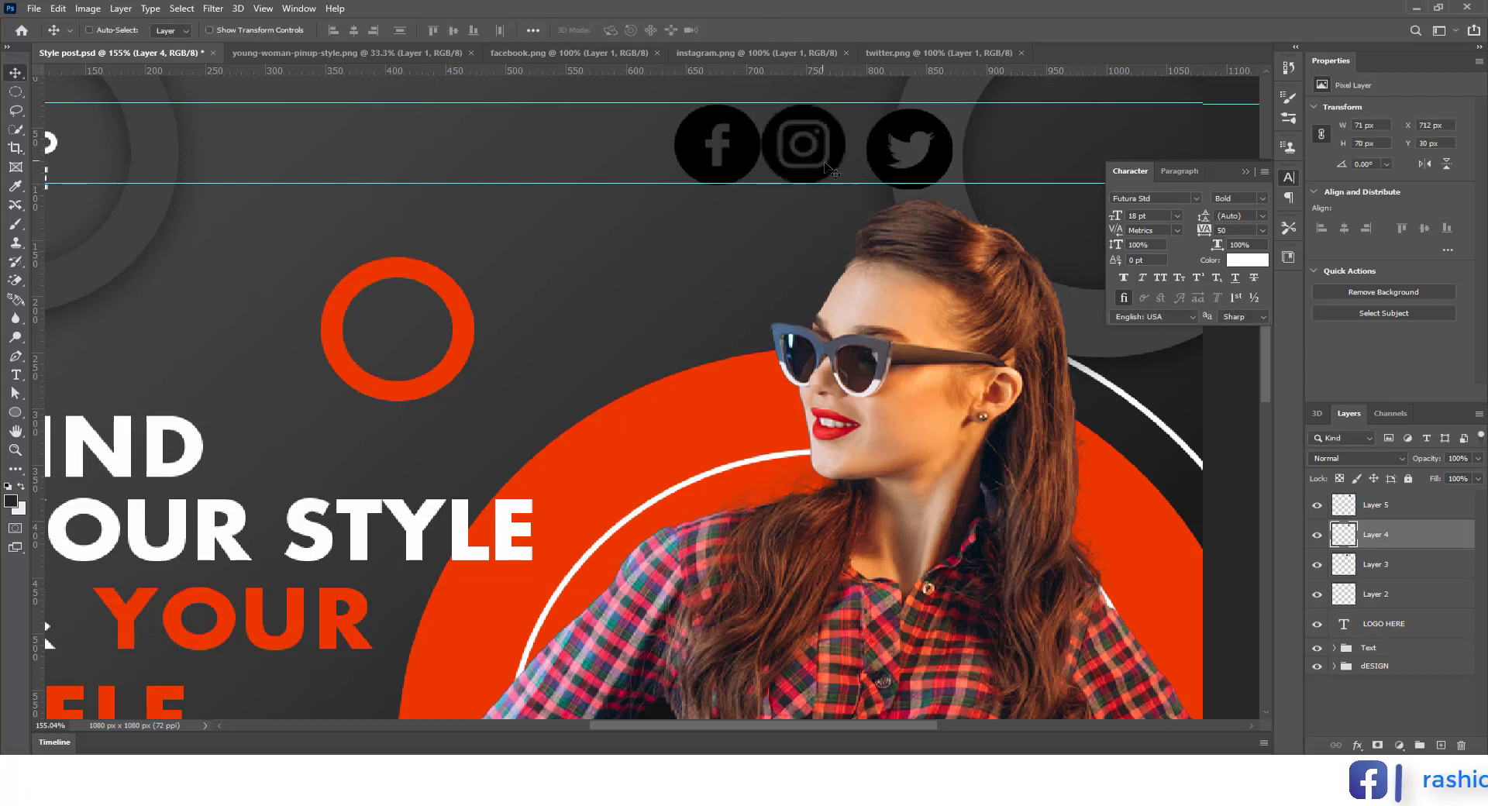
left_click_drag(831, 160, 833, 160)
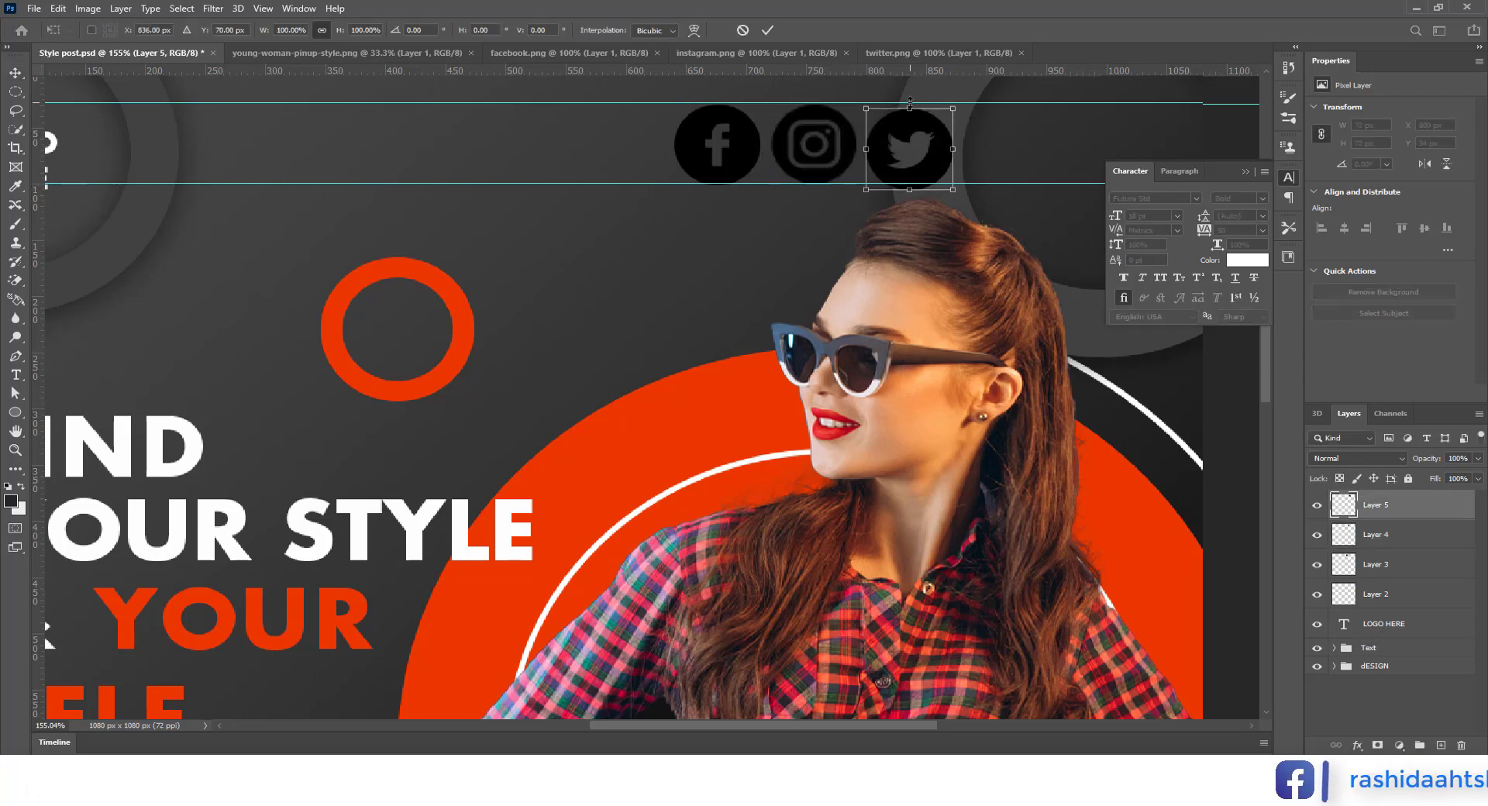
left_click(764, 31)
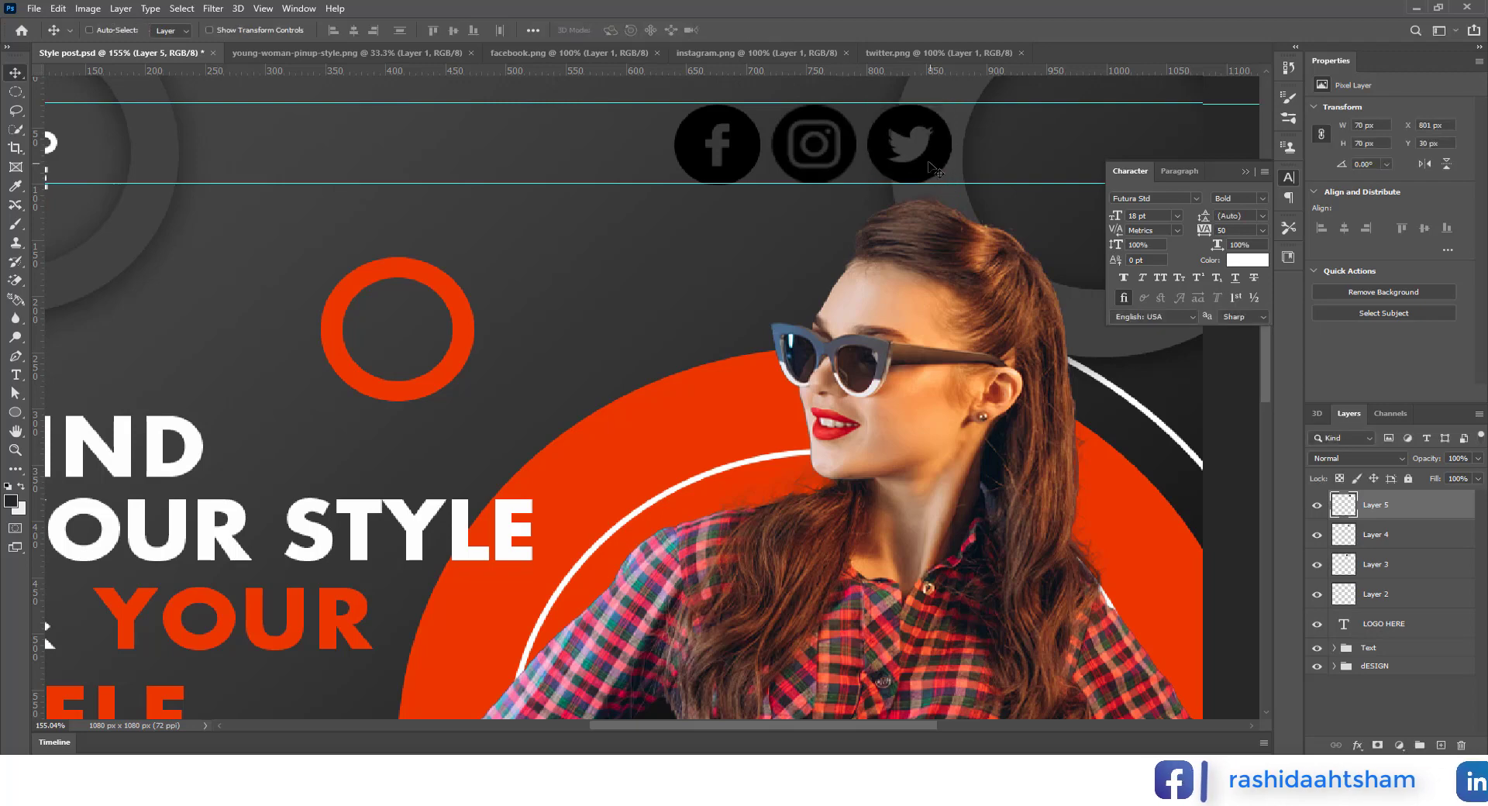
Rename the three icon layers Facebook, Instagram and Twitter to match their icons
double_click(1383, 565)
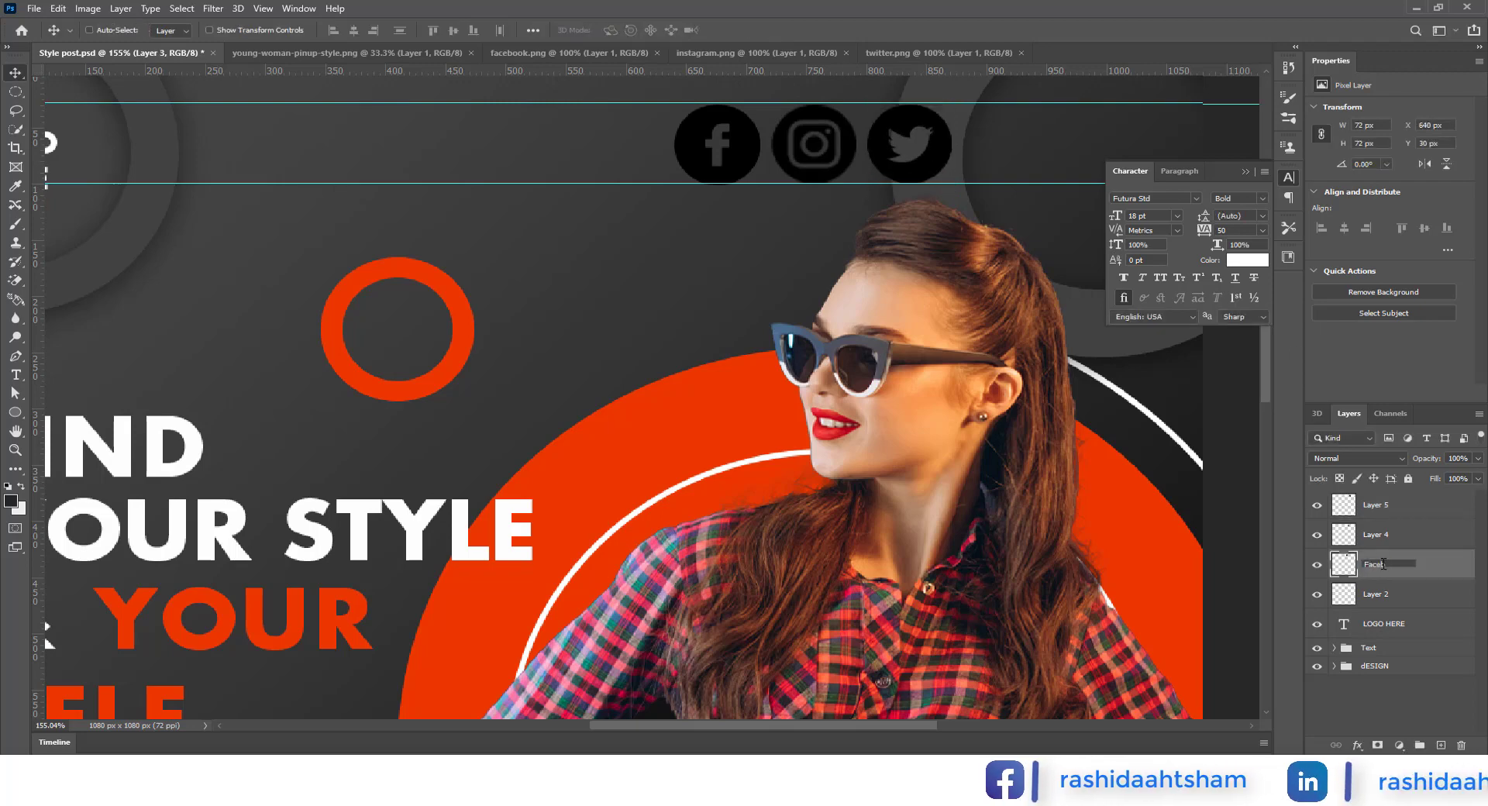
double_click(1382, 535)
type("Instagram")
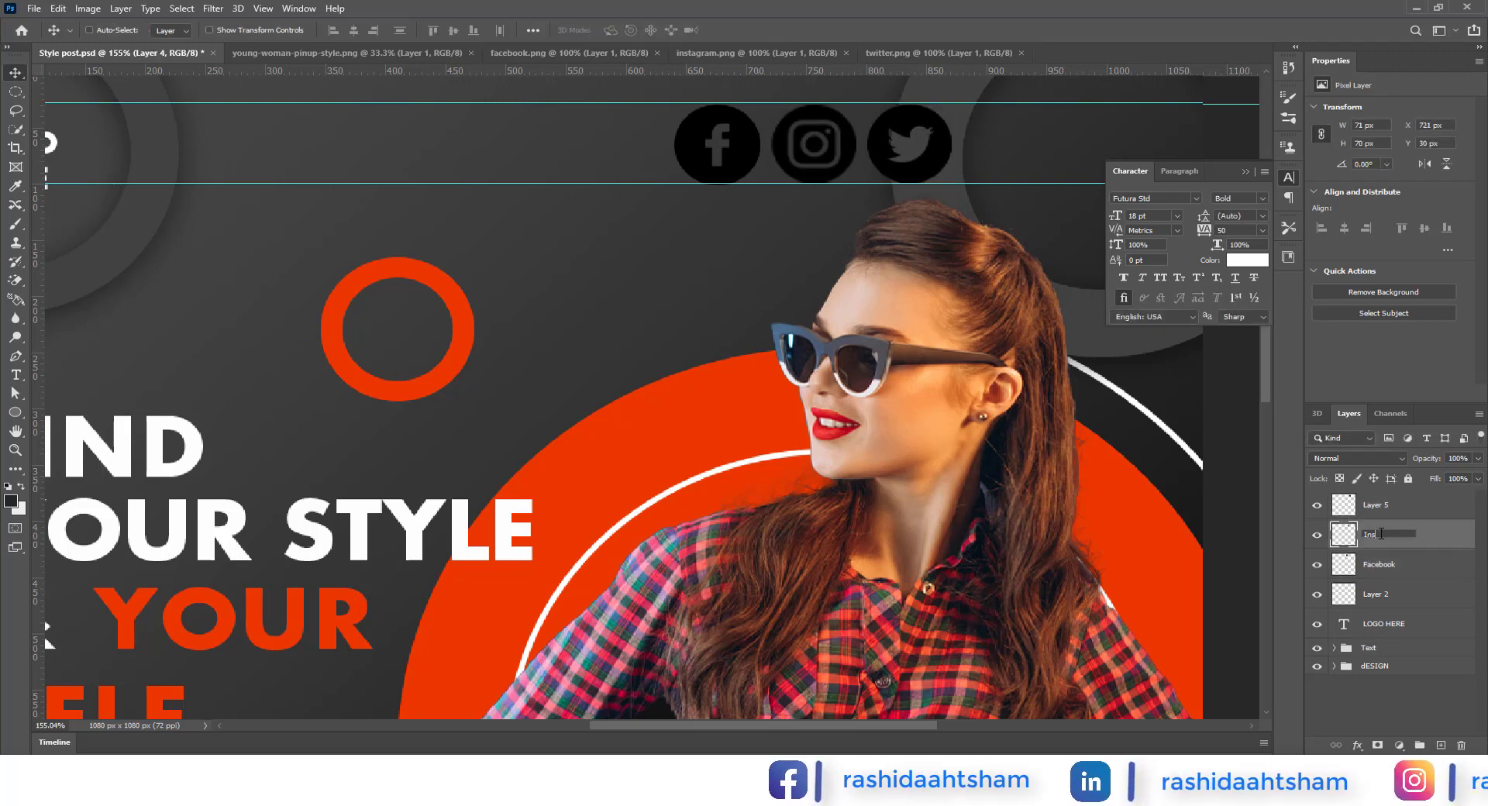
double_click(1378, 505)
type("Twitter")
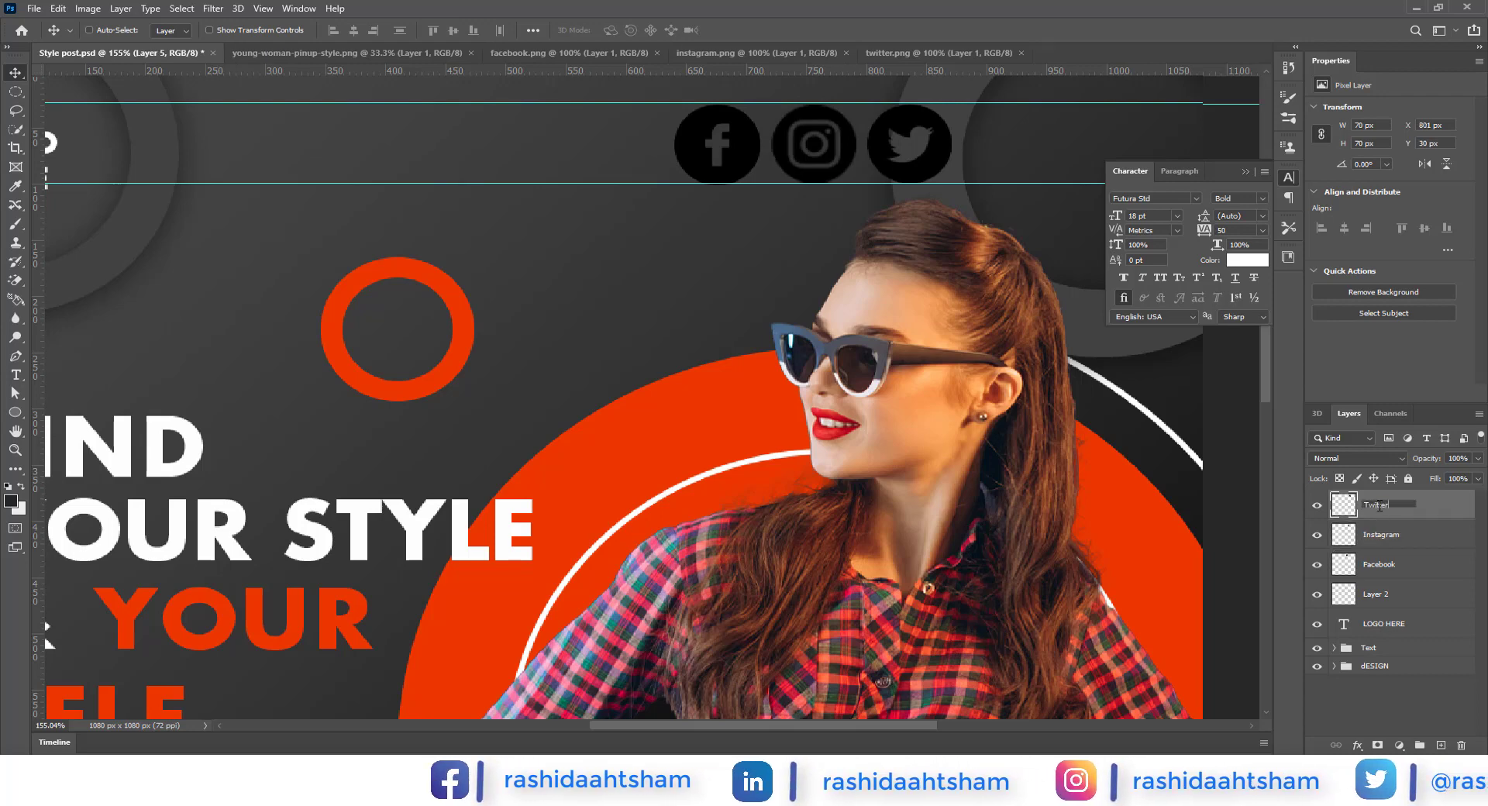
Group the three icon layers and name the group Social media
left_click(1380, 564, "shift")
key("ctrl+g")
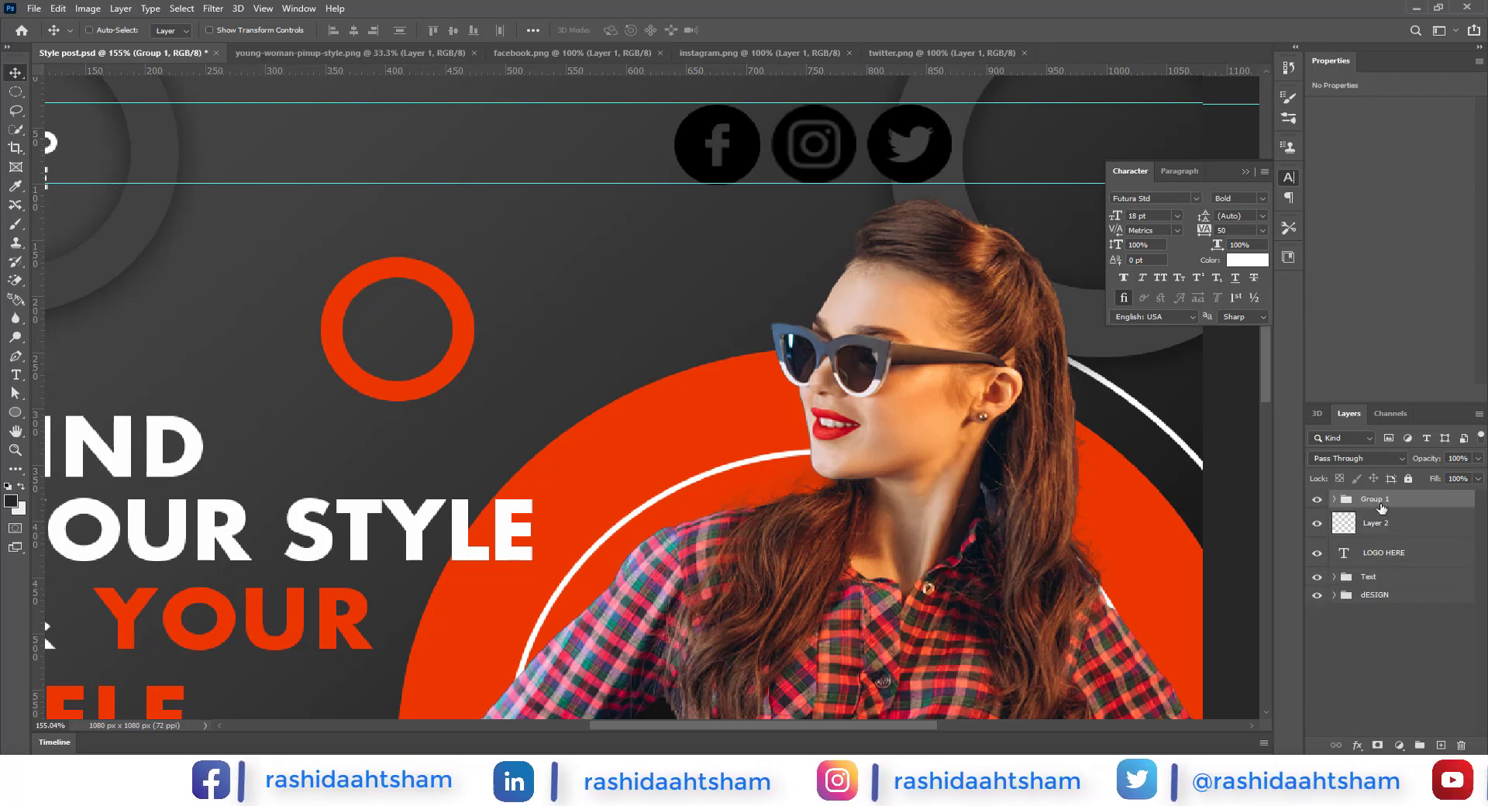
double_click(1382, 504)
type("Social media")
key("Return")
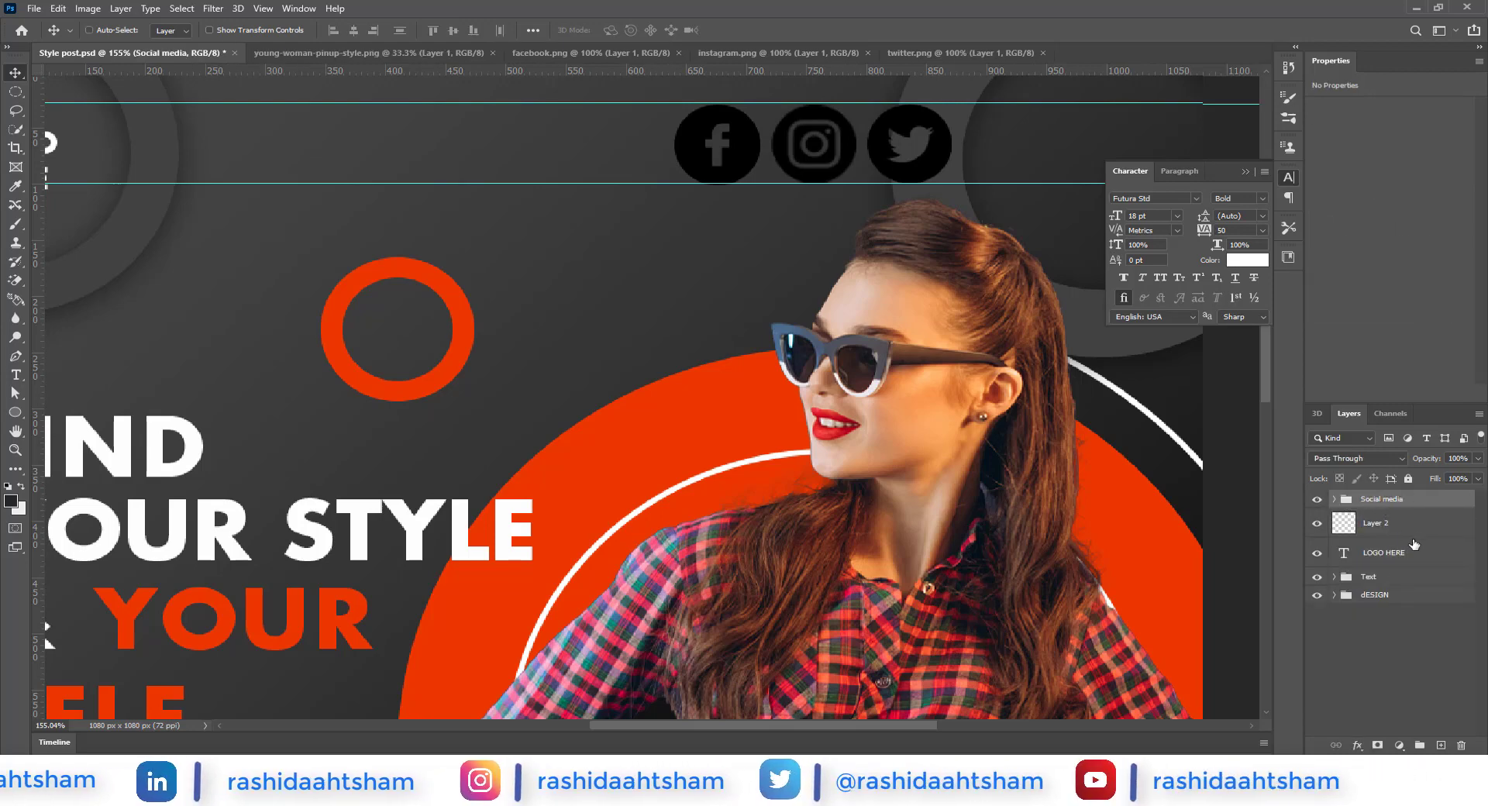
Delete the empty Layer 2 beneath the Social media group
left_click(1405, 527)
key("Delete")
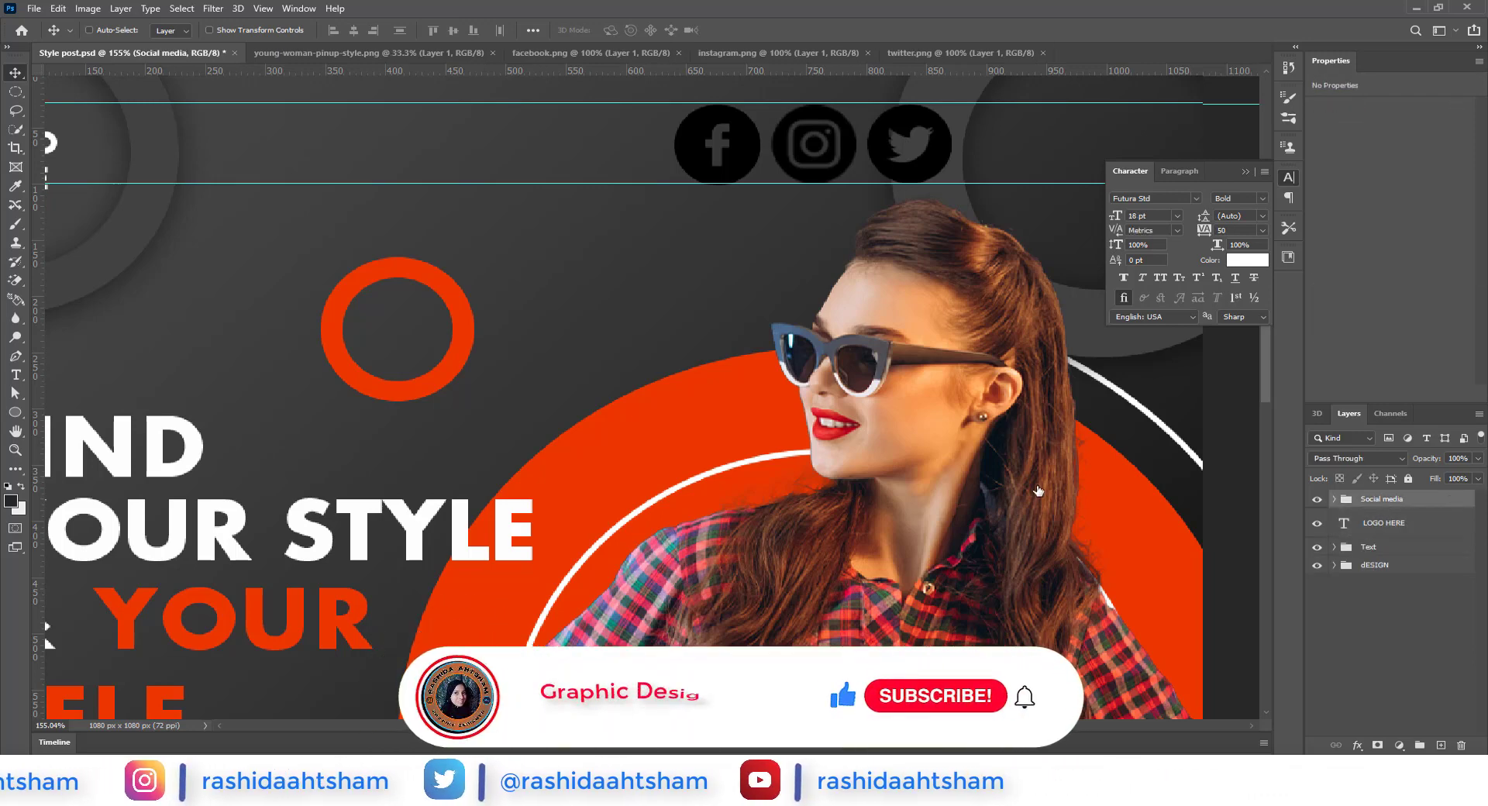
Apply a white Color Overlay at 100% opacity to the Social media group
double_click(1430, 500)
left_click(934, 551)
left_click(1250, 427)
left_click(403, 490)
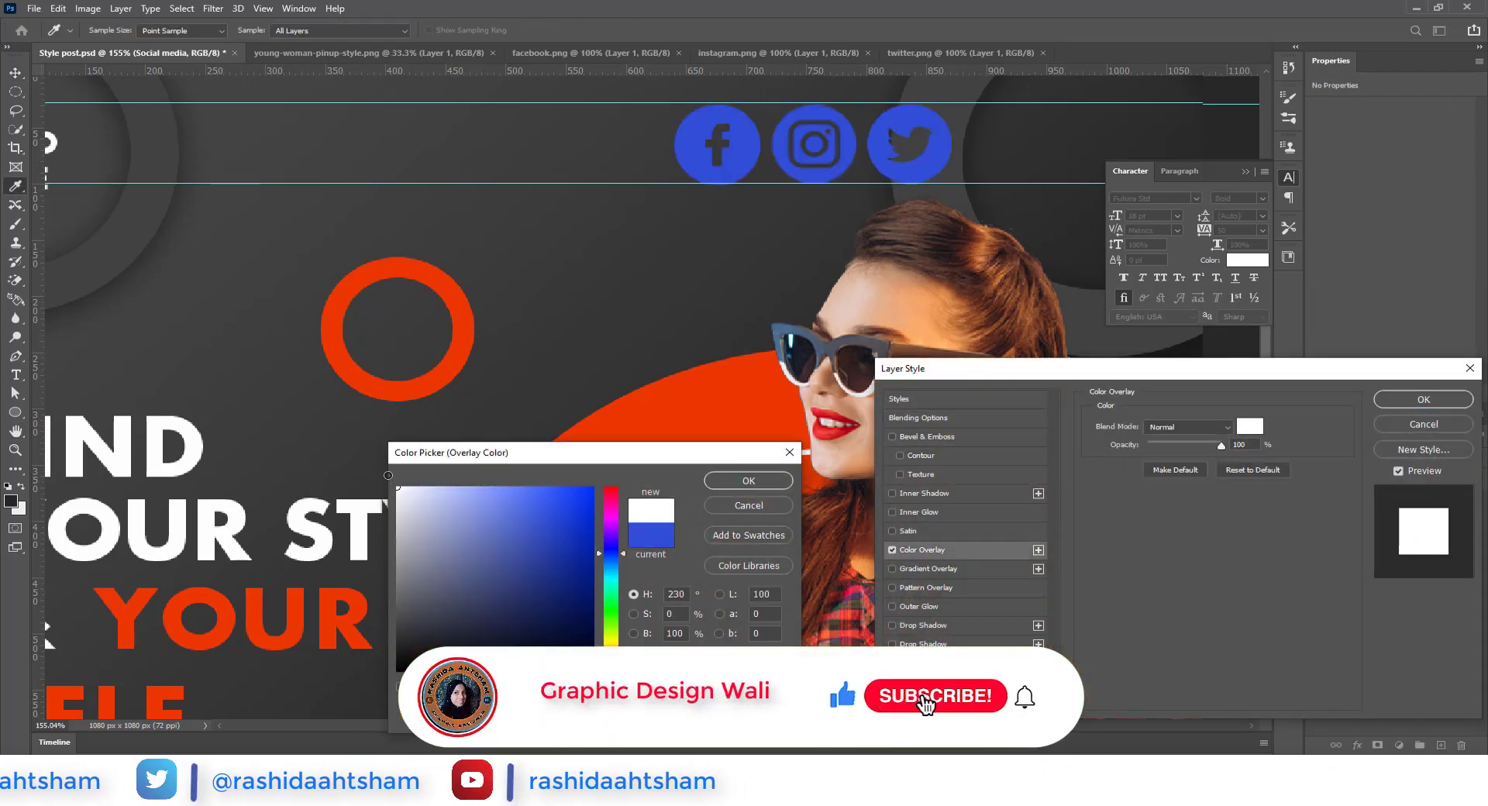
left_click(742, 484)
key("Return")
Shrink the Social media group and position it inside the upper-right dark ring, level with the LOGO HERE text
key("ctrl+0")
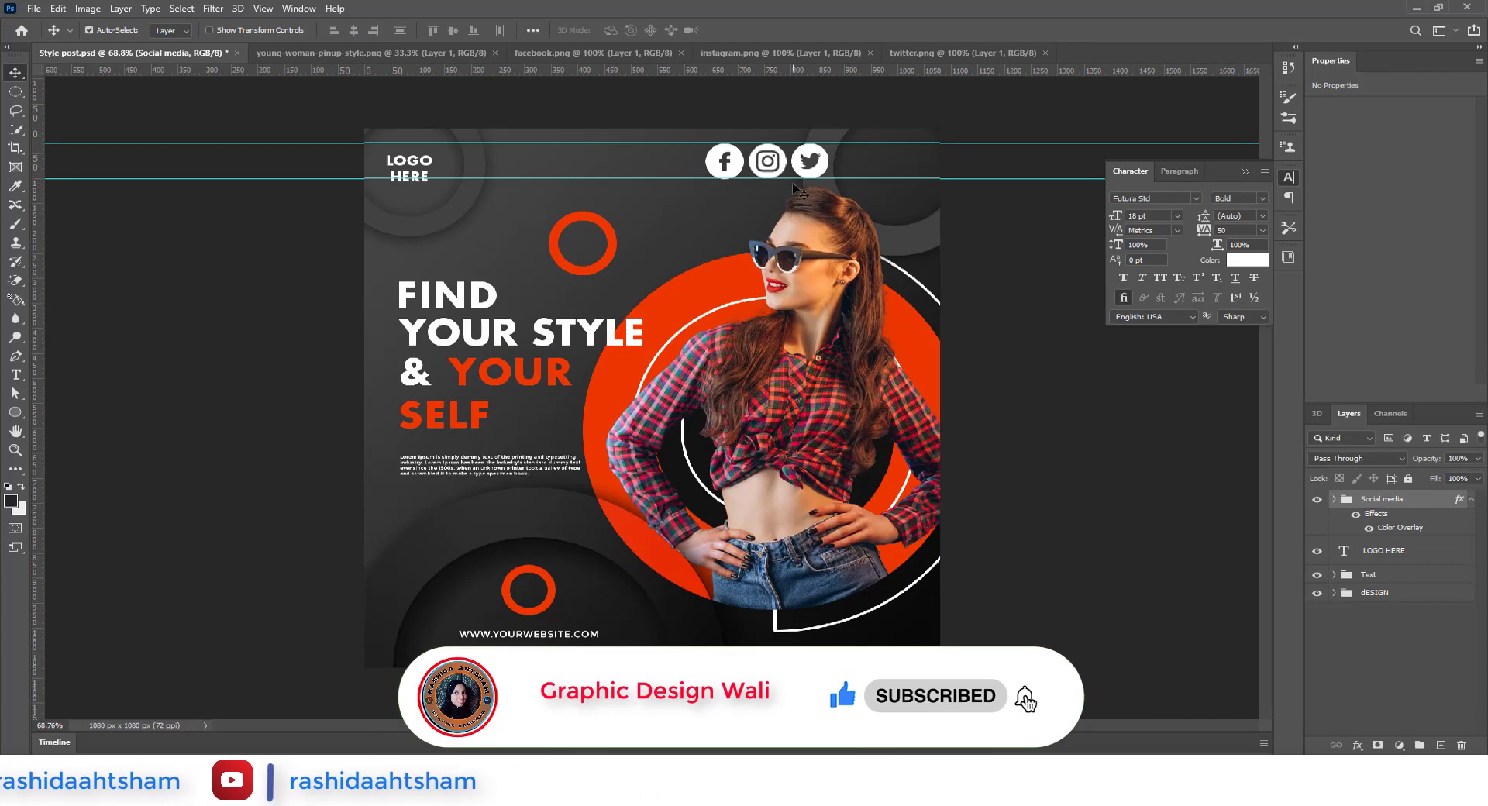
key("ctrl+t")
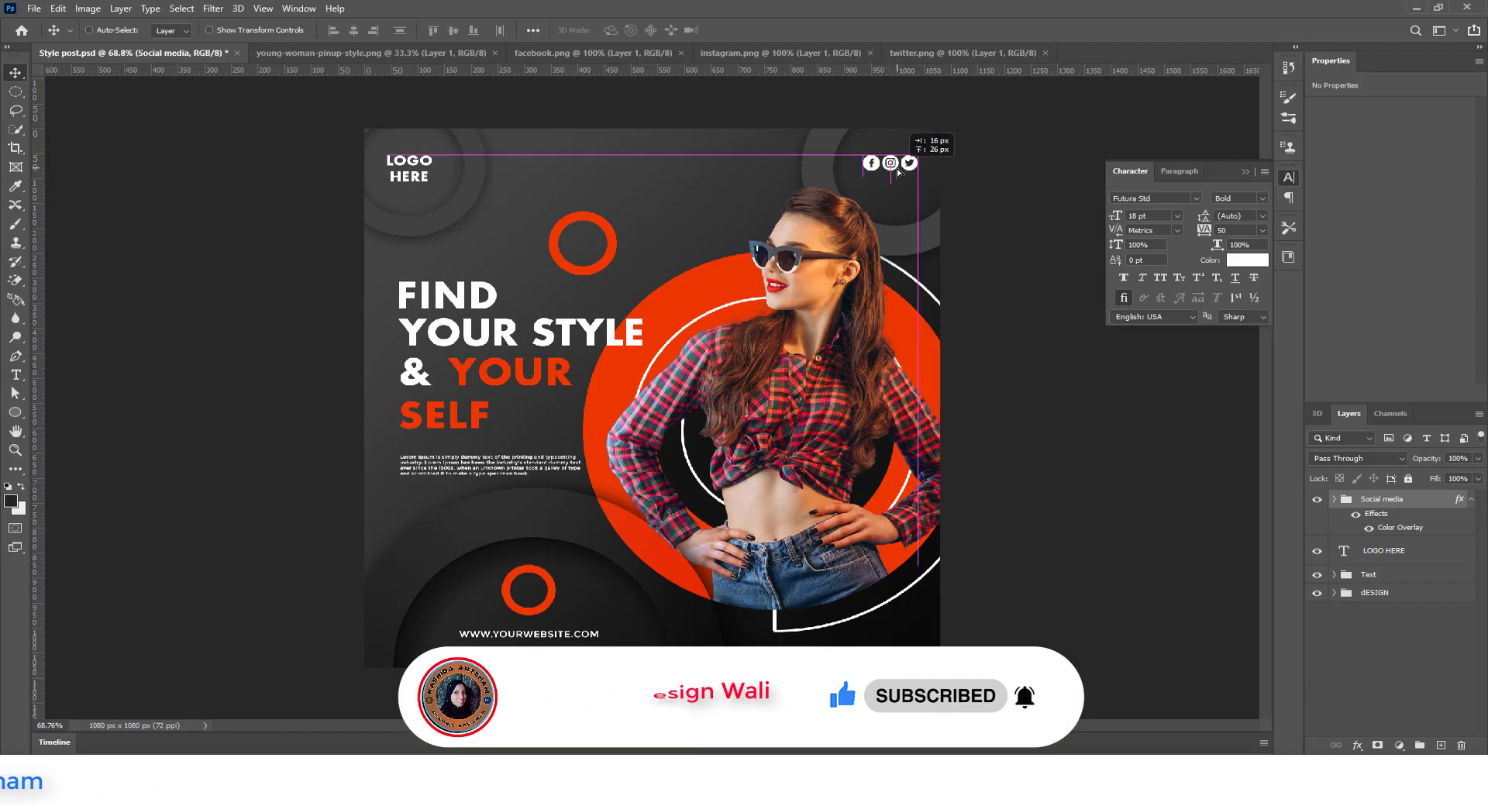
key("Down")
key("Down")
key("Down")
key("Down")
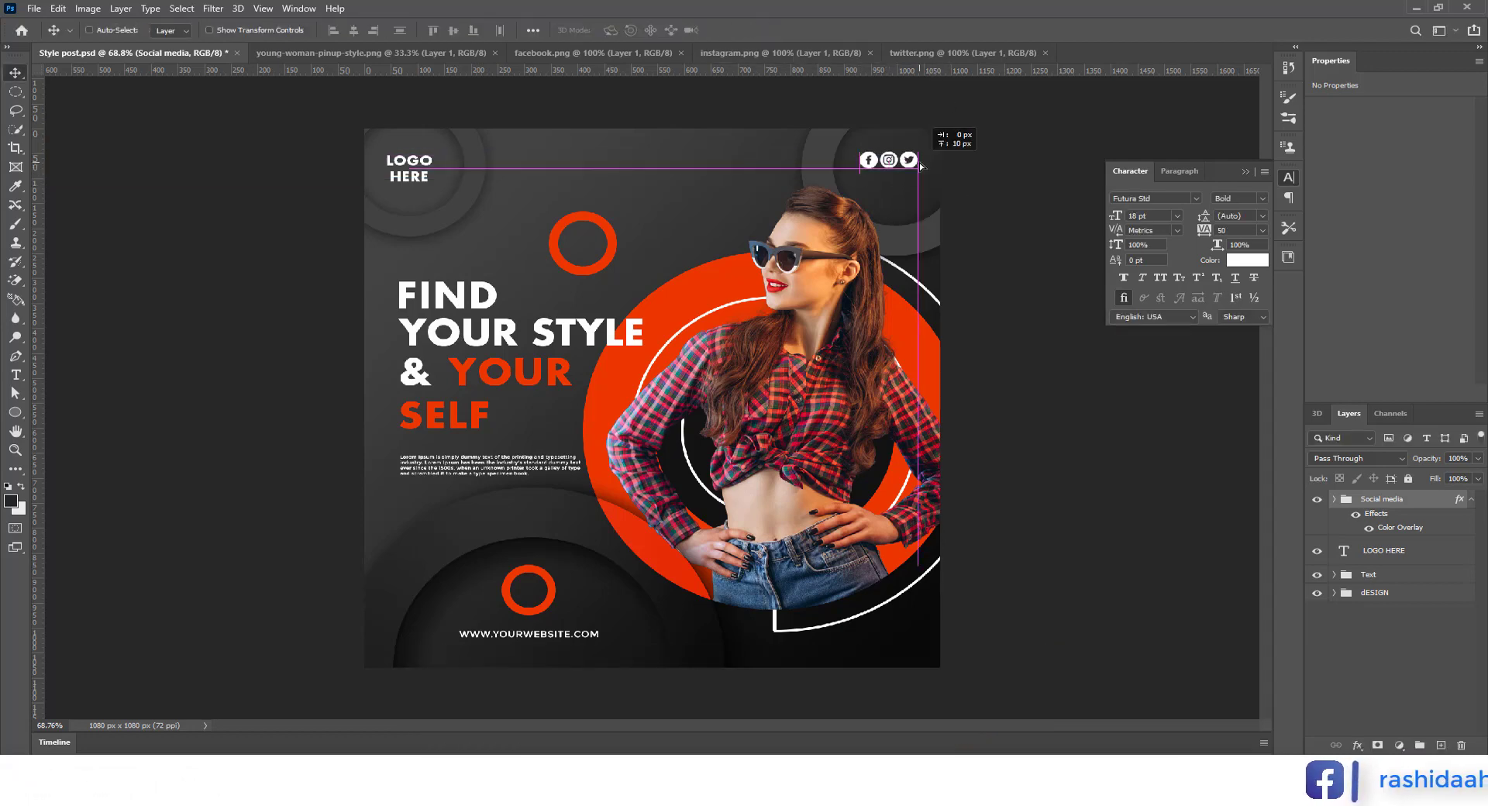
scroll(729, 399, "down", 2)
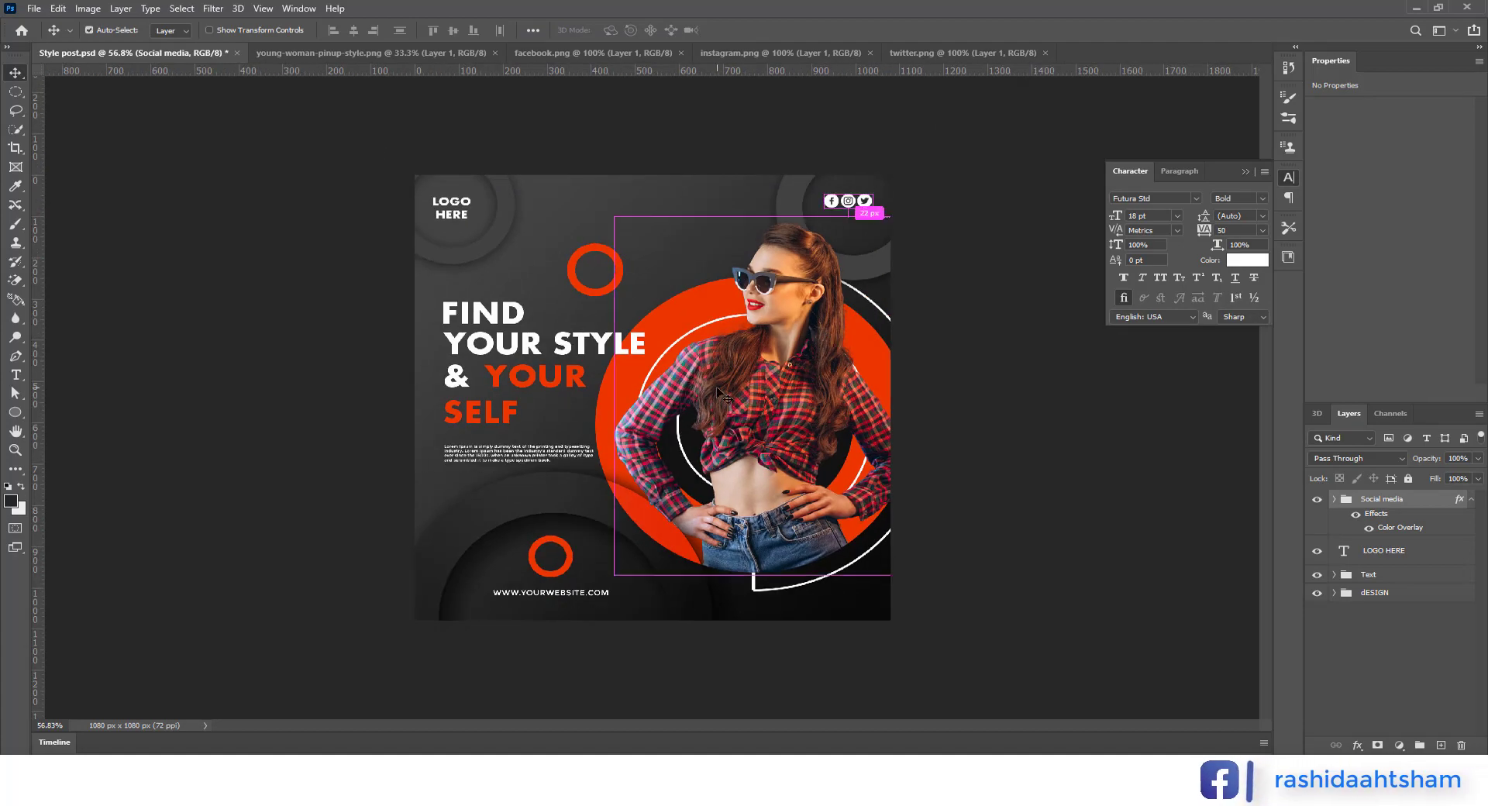